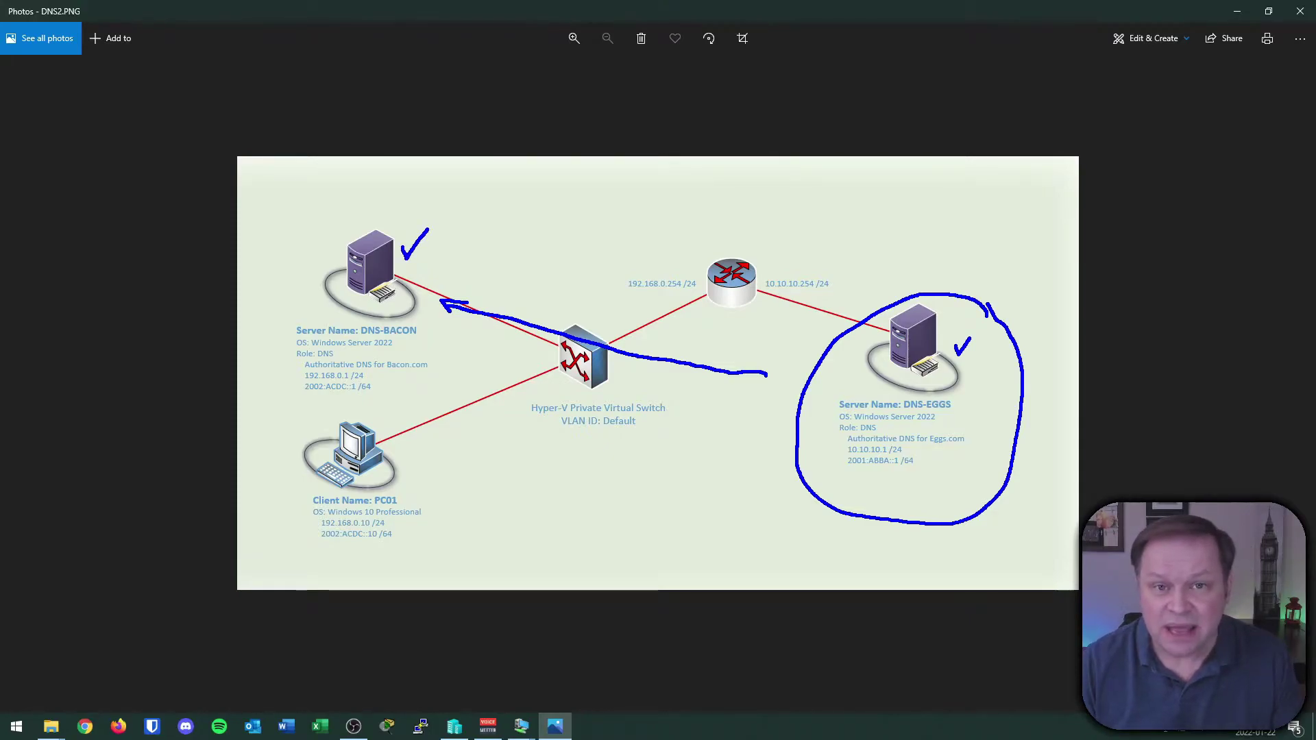
Annotate the network diagram with arrows from PC01 to DNS-BACON and on to DNS-EGGS, ticking both servers and circling PC01.
{"action": "key", "text": "e"}
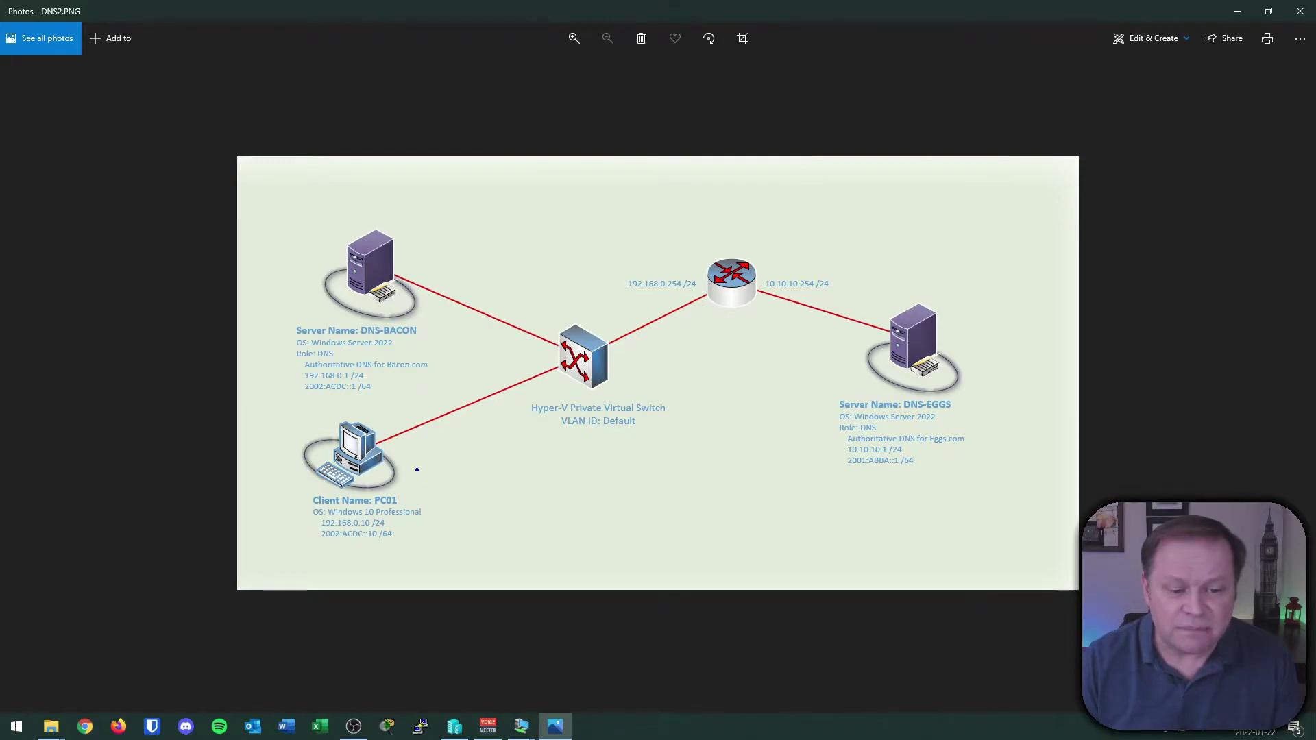
{"action": "mouse_move", "coordinate": [408, 447]}
{"action": "left_mouse_down"}
{"action": "mouse_move", "coordinate": [511, 409]}
{"action": "mouse_move", "coordinate": [480, 318]}
{"action": "mouse_move", "coordinate": [455, 317]}
{"action": "left_mouse_up"}
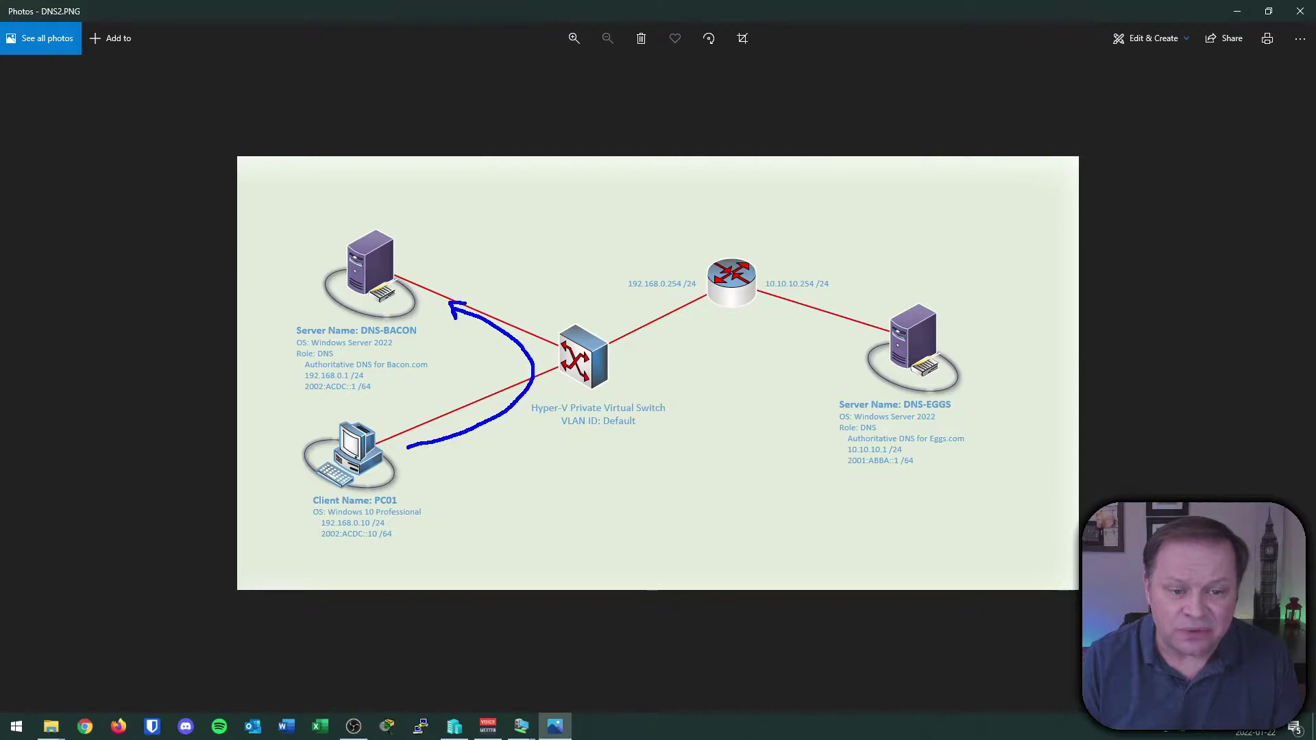
{"action": "left_click_drag", "start_coordinate": [1008, 386], "coordinate": [1028, 379]}
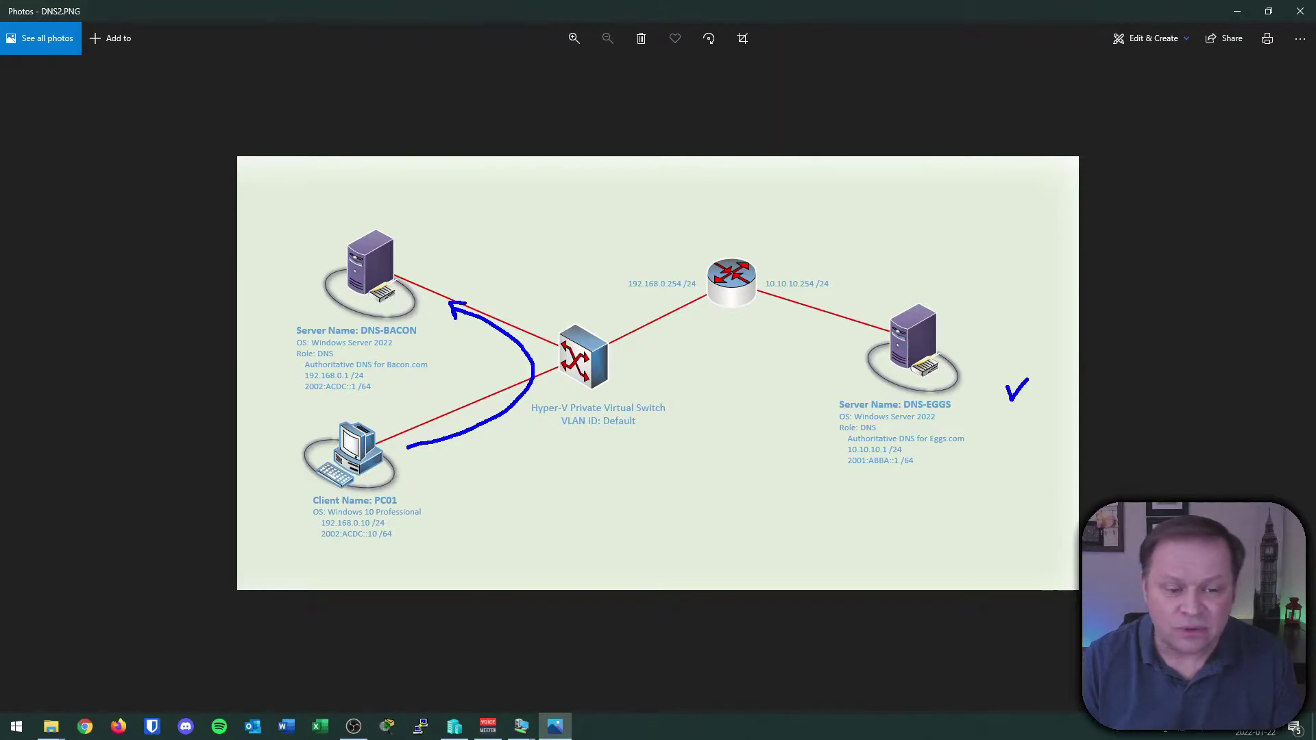
{"action": "mouse_move", "coordinate": [414, 256]}
{"action": "left_mouse_down"}
{"action": "mouse_move", "coordinate": [425, 273]}
{"action": "mouse_move", "coordinate": [438, 243]}
{"action": "left_mouse_up"}
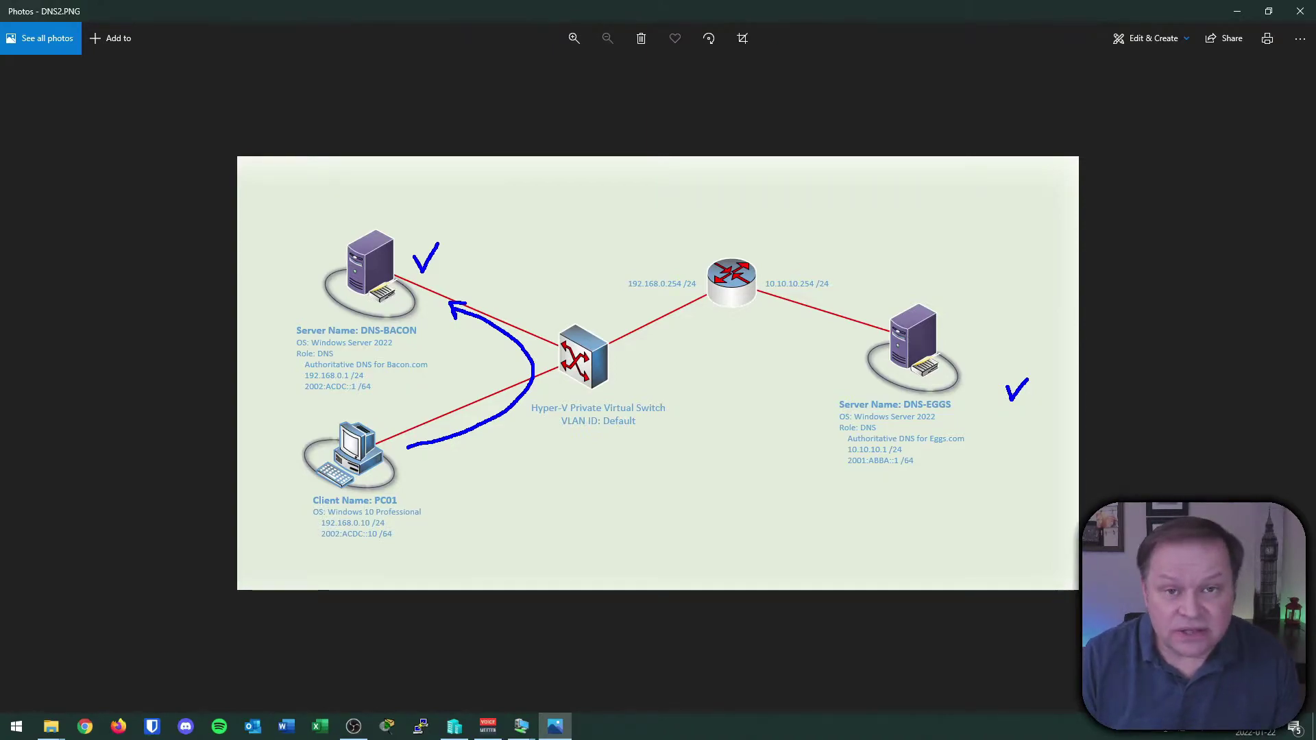
{"action": "mouse_move", "coordinate": [422, 421]}
{"action": "left_mouse_down"}
{"action": "mouse_move", "coordinate": [404, 538]}
{"action": "mouse_move", "coordinate": [409, 426]}
{"action": "left_mouse_up"}
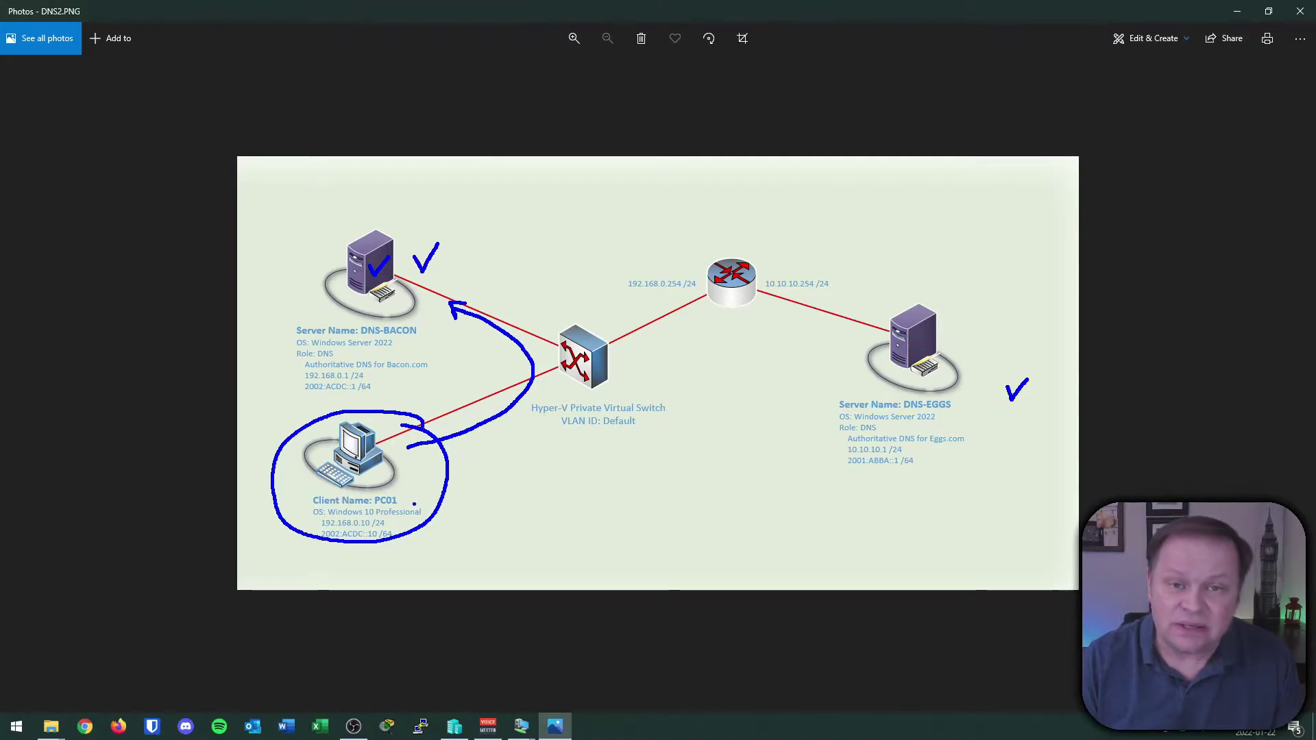
{"action": "mouse_move", "coordinate": [556, 362]}
{"action": "left_mouse_down"}
{"action": "mouse_move", "coordinate": [580, 331]}
{"action": "mouse_move", "coordinate": [895, 261]}
{"action": "mouse_move", "coordinate": [906, 230]}
{"action": "left_mouse_up"}
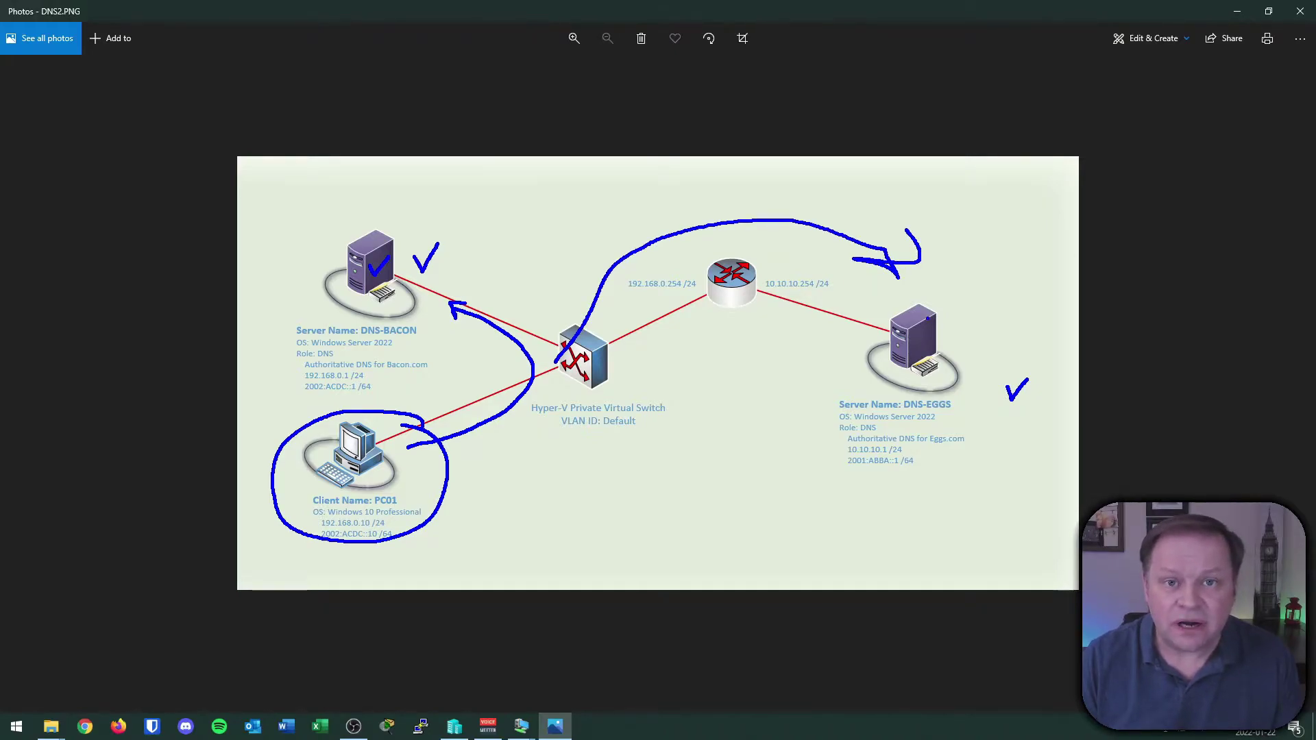
{"action": "key", "text": "Escape"}
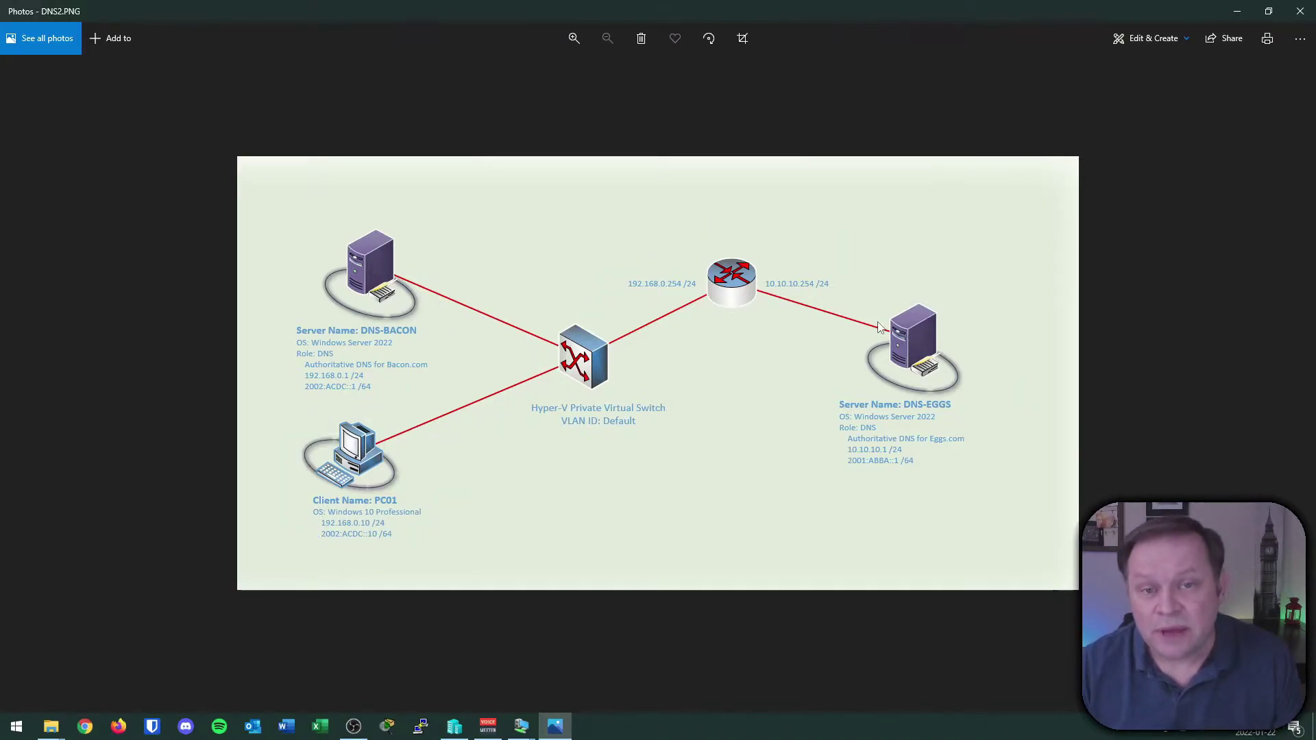
Circle DNS-EGGS on the network diagram, draw an arrow from it towards DNS-BACON, and clear the markup.
{"action": "mouse_move", "coordinate": [967, 296]}
{"action": "left_mouse_down"}
{"action": "mouse_move", "coordinate": [794, 382]}
{"action": "mouse_move", "coordinate": [959, 288]}
{"action": "left_mouse_up"}
{"action": "mouse_move", "coordinate": [776, 341]}
{"action": "left_mouse_down"}
{"action": "mouse_move", "coordinate": [431, 266]}
{"action": "mouse_move", "coordinate": [505, 253]}
{"action": "left_mouse_up"}
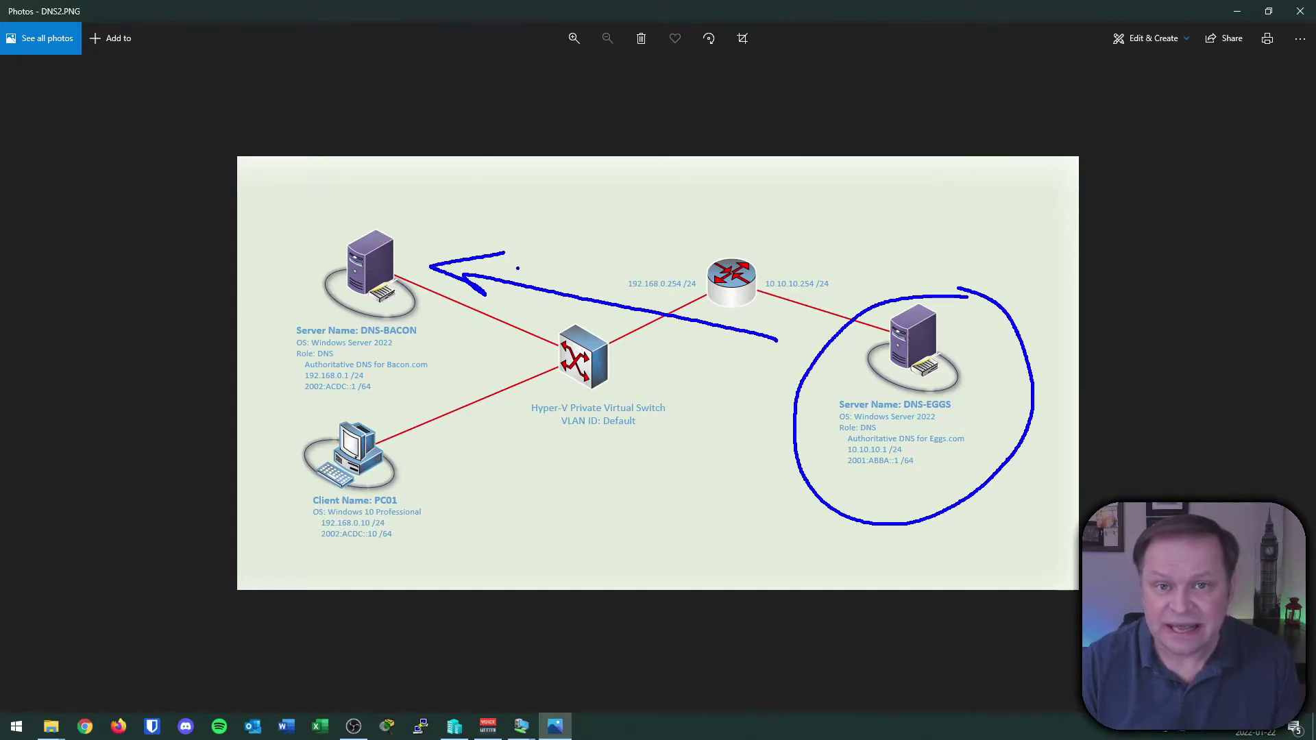
{"action": "key", "text": "Escape"}
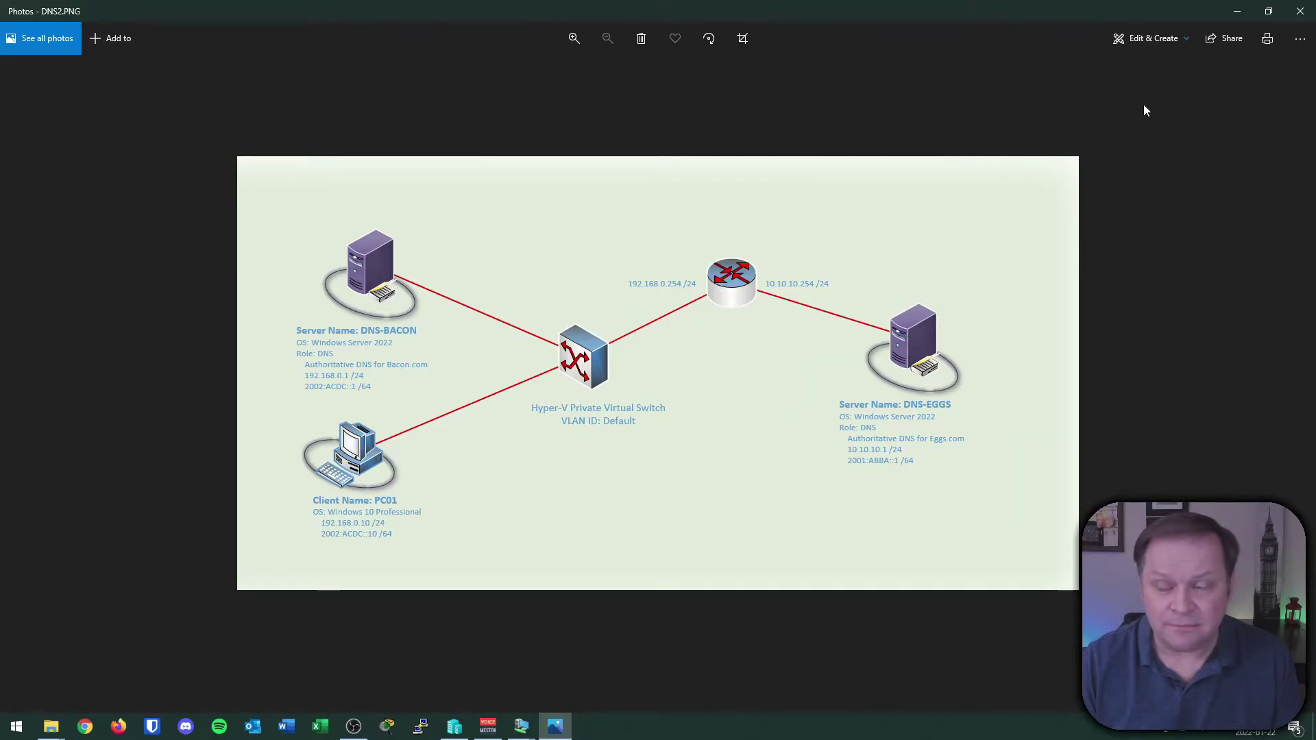
Switch from the diagram to the DNS-BACON virtual machine and open DNS Manager from Server Manager.
{"action": "left_click", "coordinate": [1234, 12]}
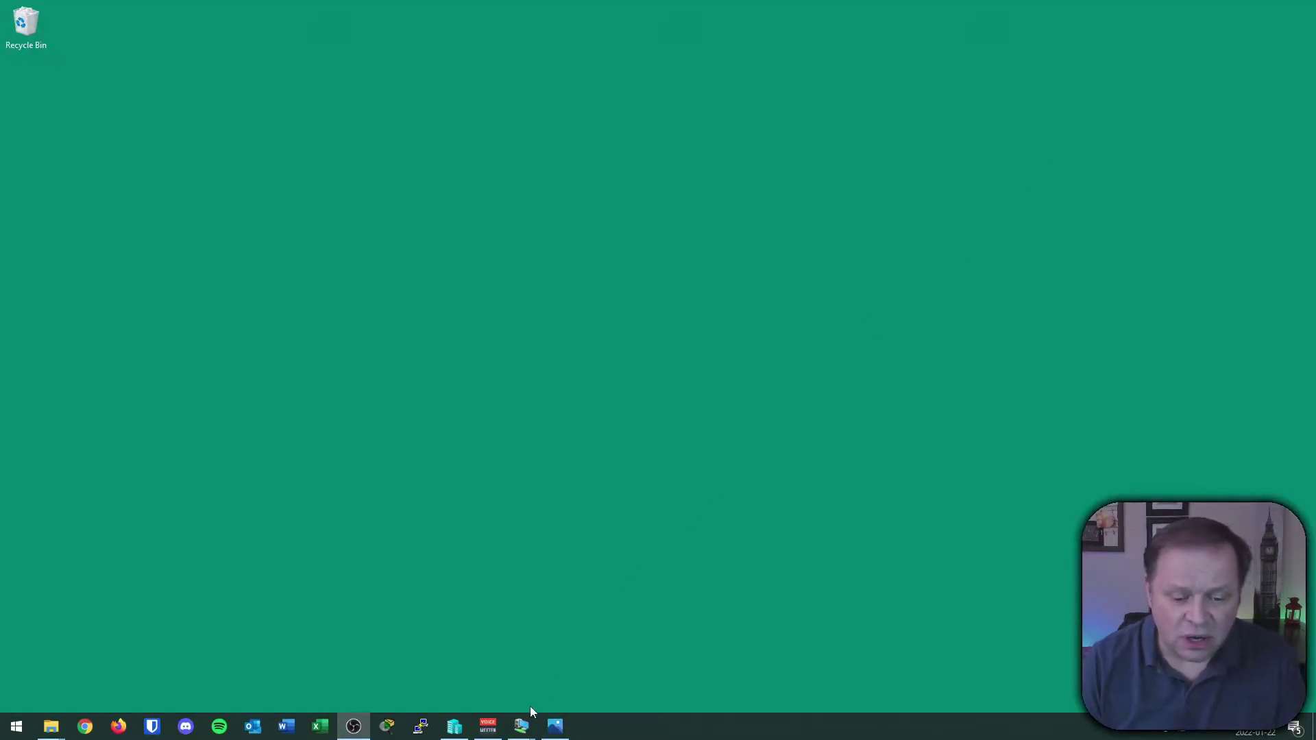
{"action": "mouse_move", "coordinate": [522, 723]}
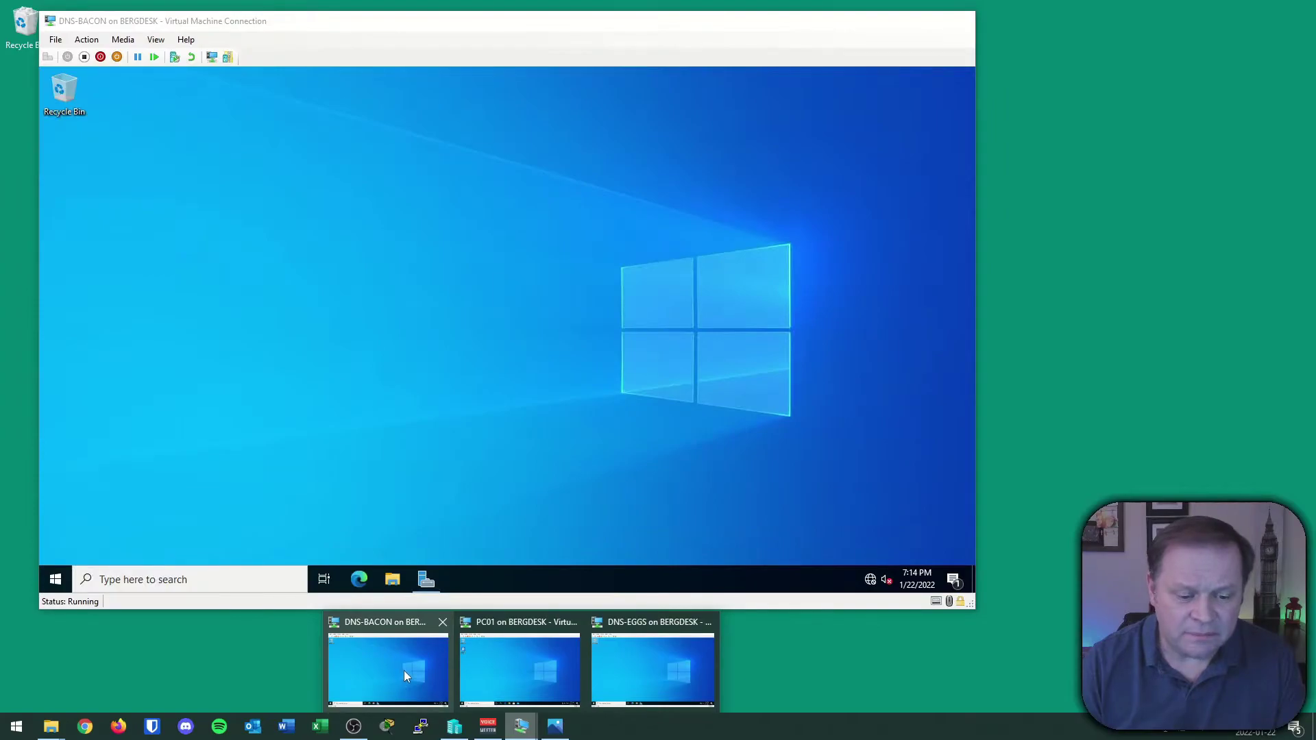
{"action": "left_click", "coordinate": [404, 671]}
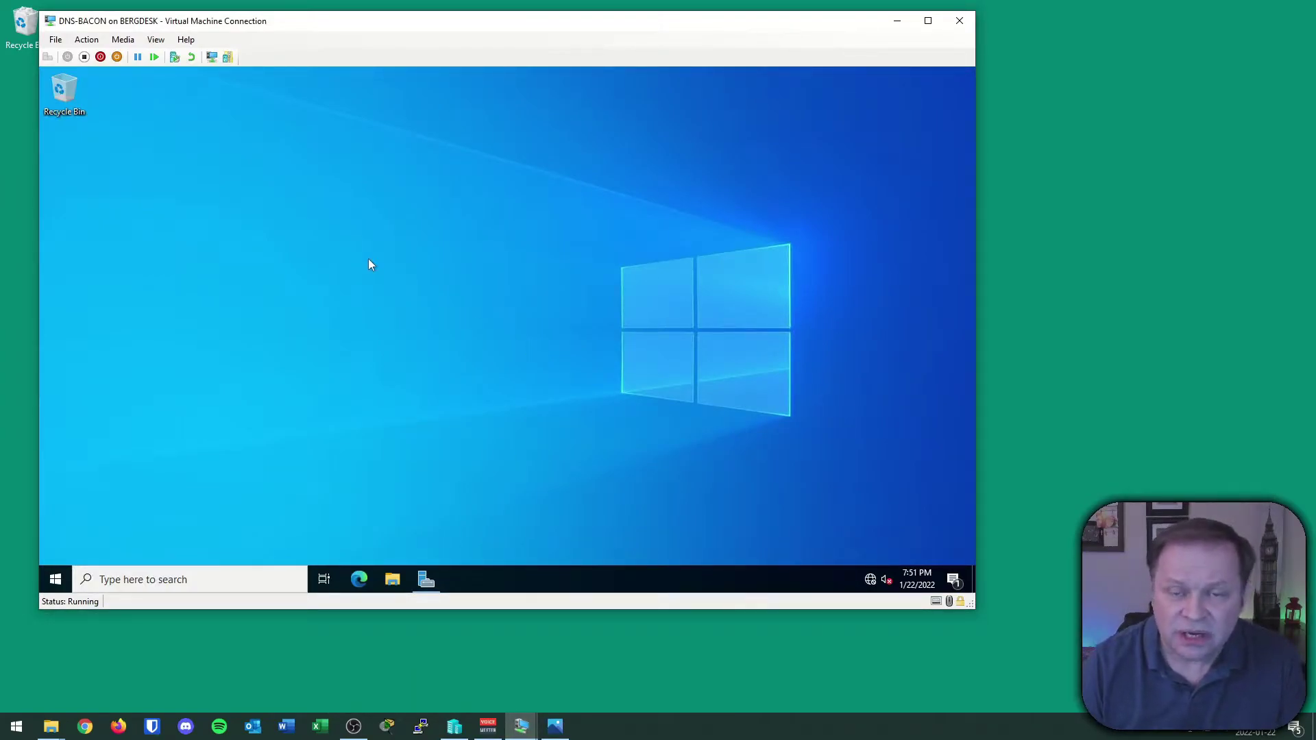
{"action": "left_click", "coordinate": [426, 580]}
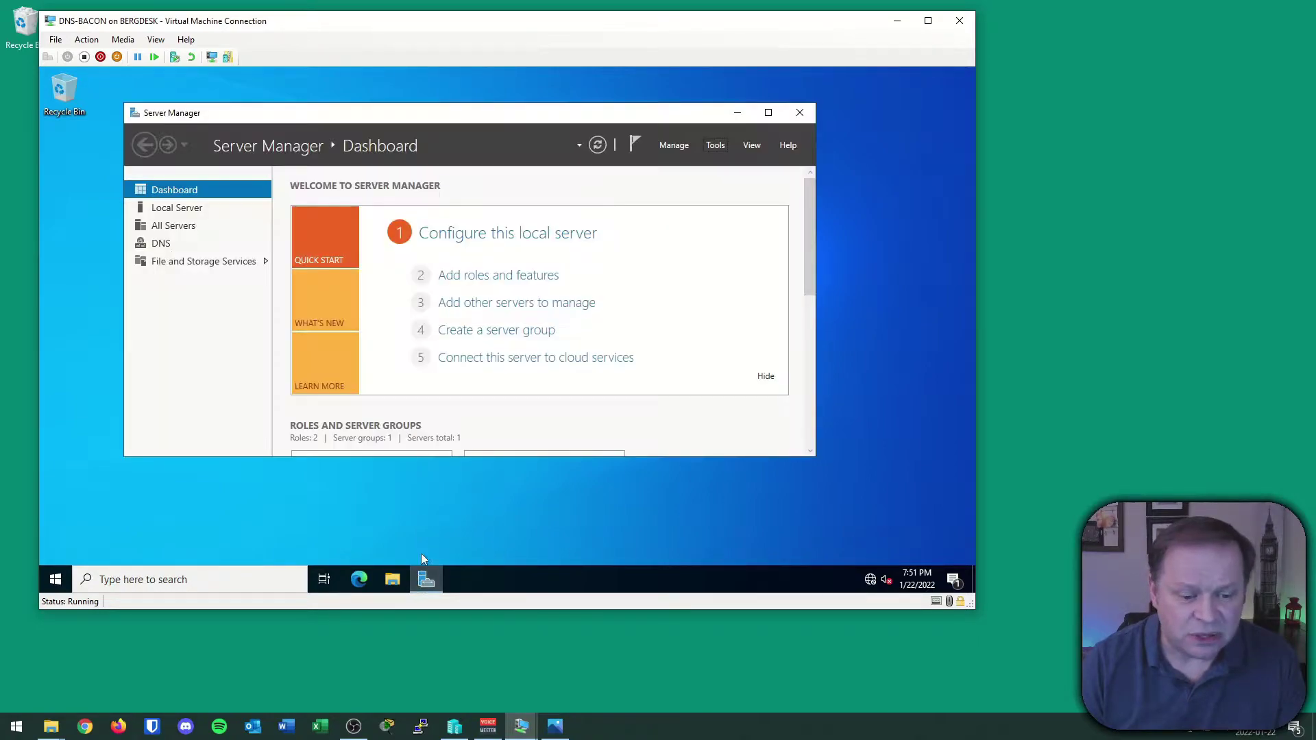
{"action": "left_click", "coordinate": [715, 144]}
{"action": "left_click", "coordinate": [750, 228]}
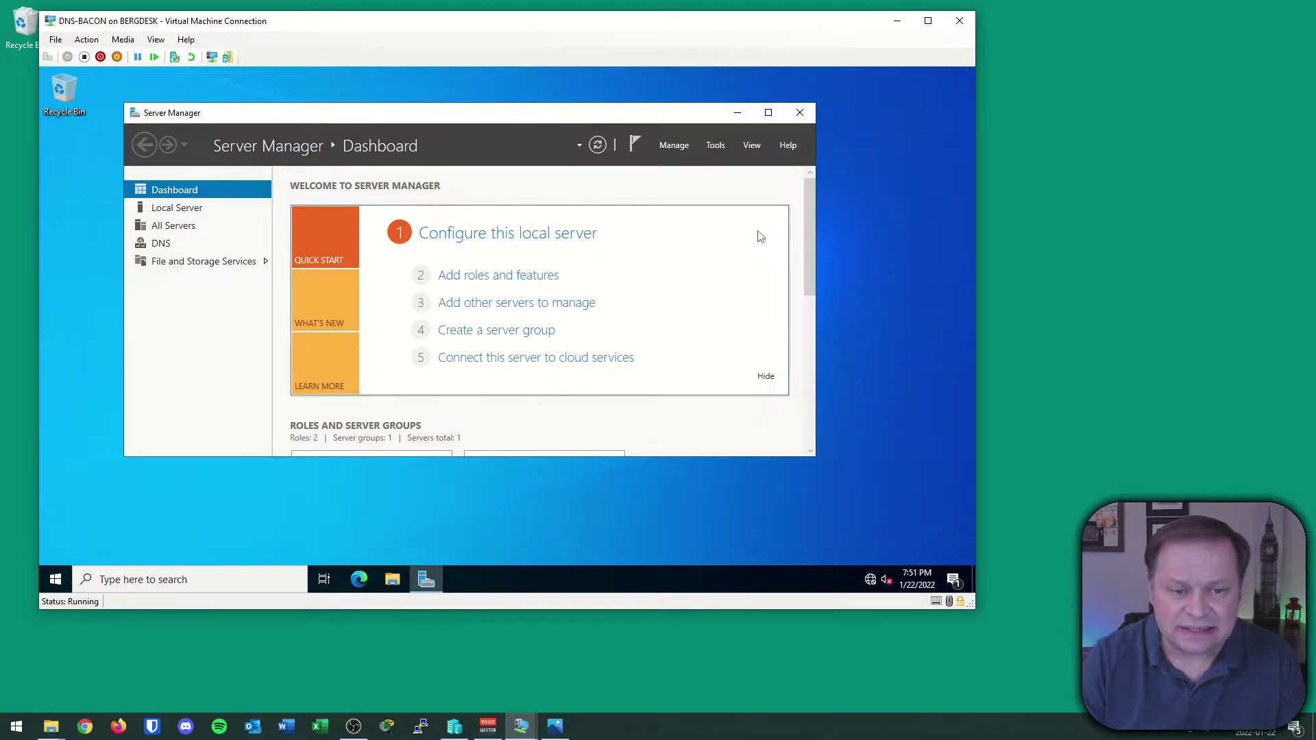
Examine the records in DNS-BACON's Bacon.com forward zone and its IPv6 and IPv4 reverse lookup zones.
{"action": "left_click", "coordinate": [97, 187]}
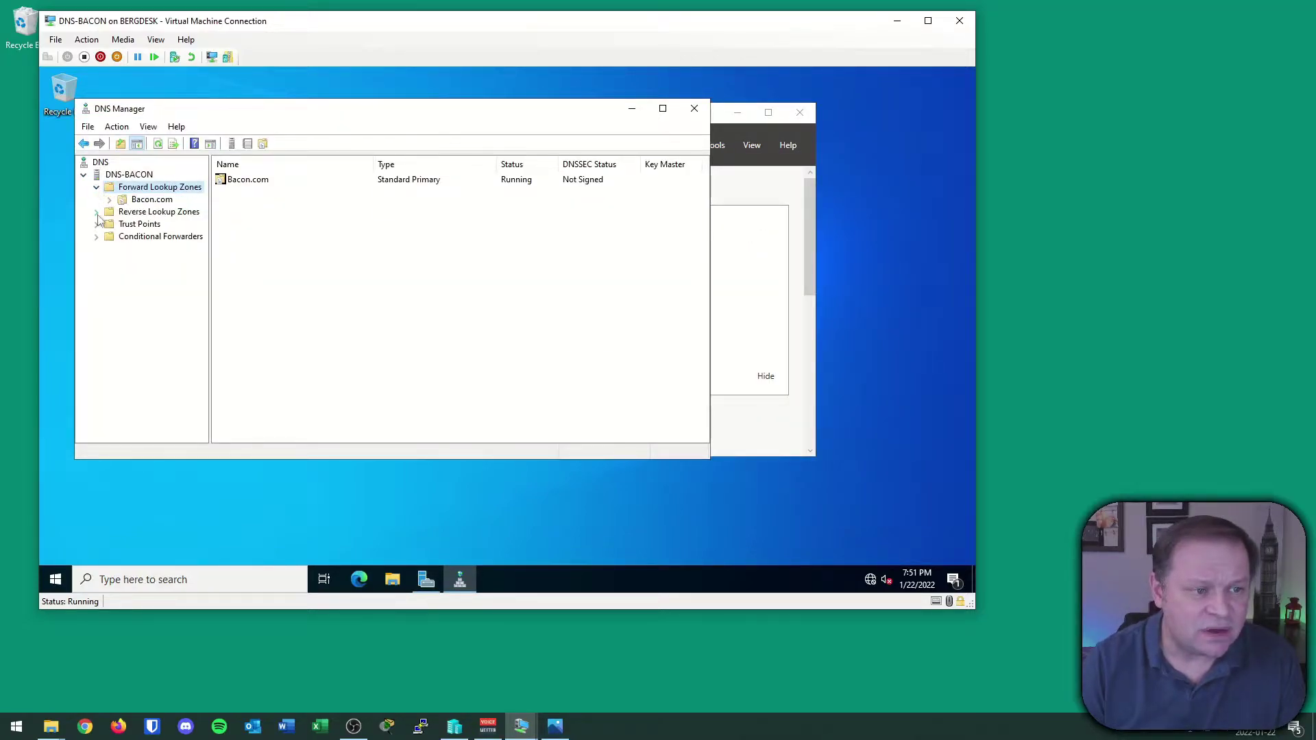
{"action": "double_click", "coordinate": [113, 212]}
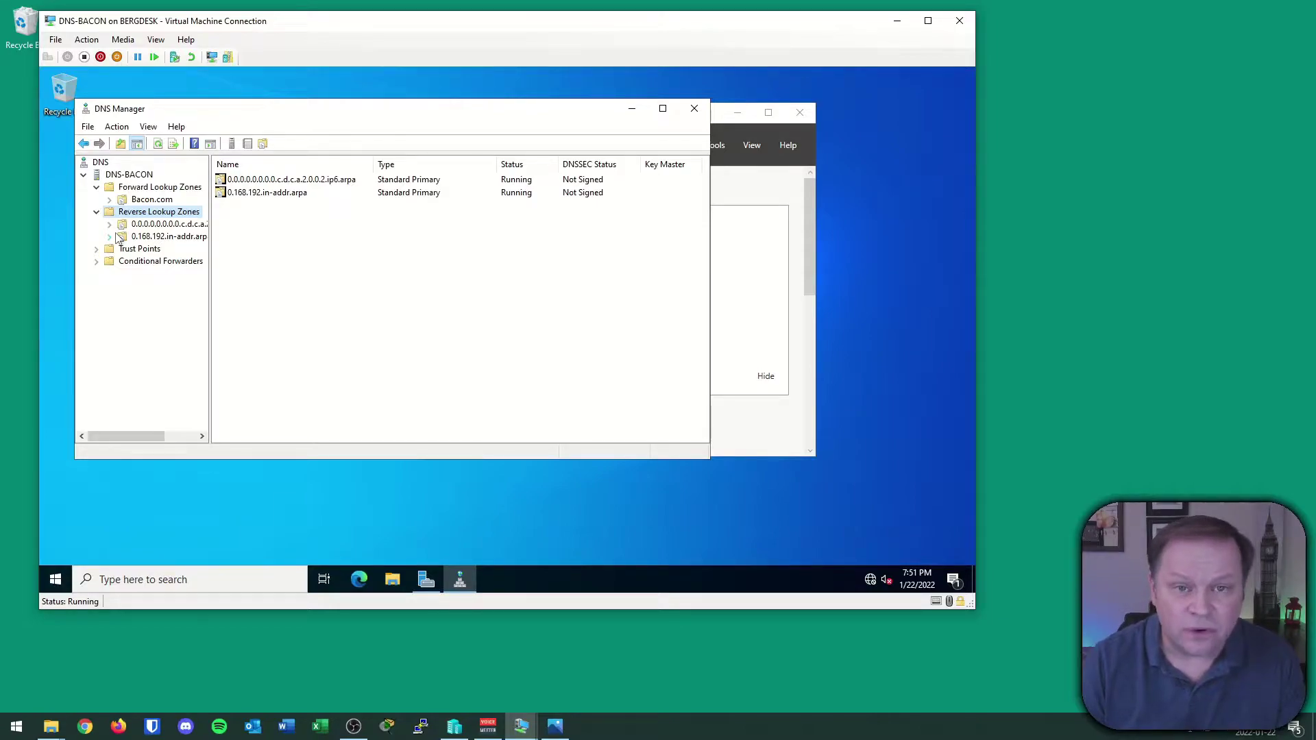
{"action": "left_click", "coordinate": [152, 200]}
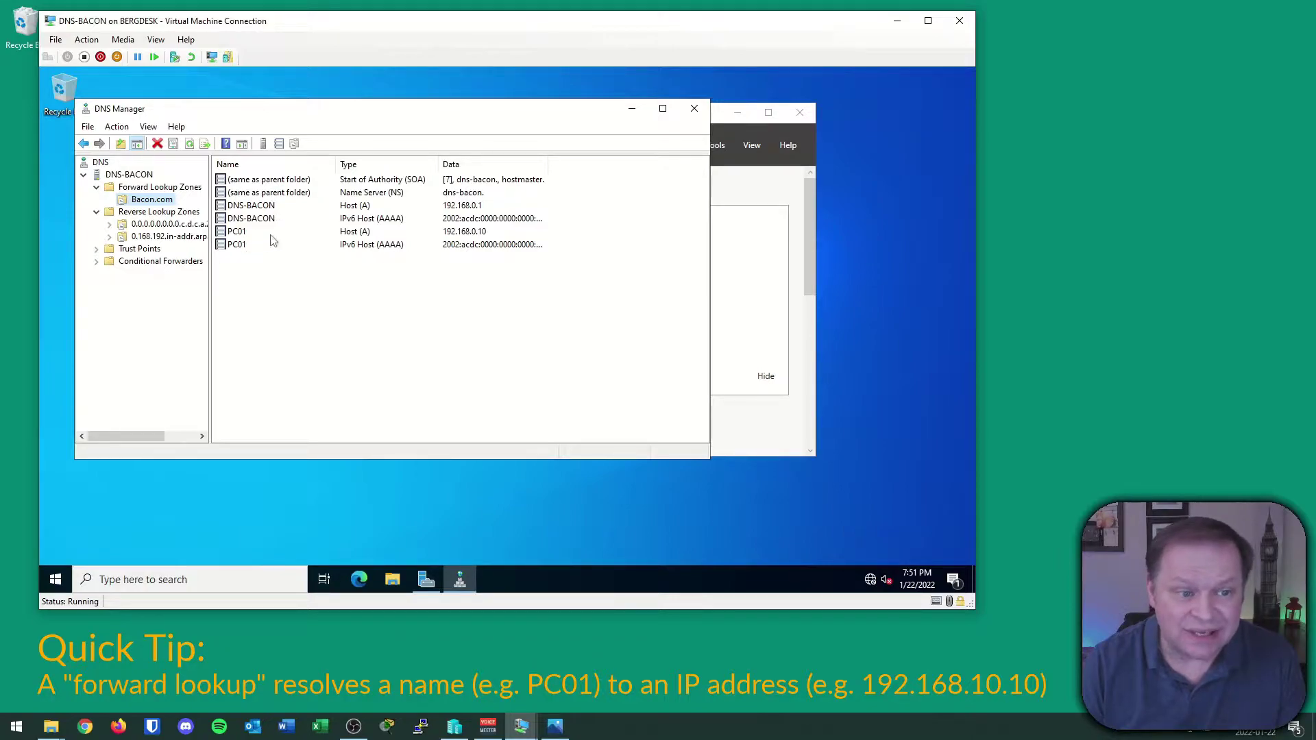
{"action": "left_click", "coordinate": [164, 224]}
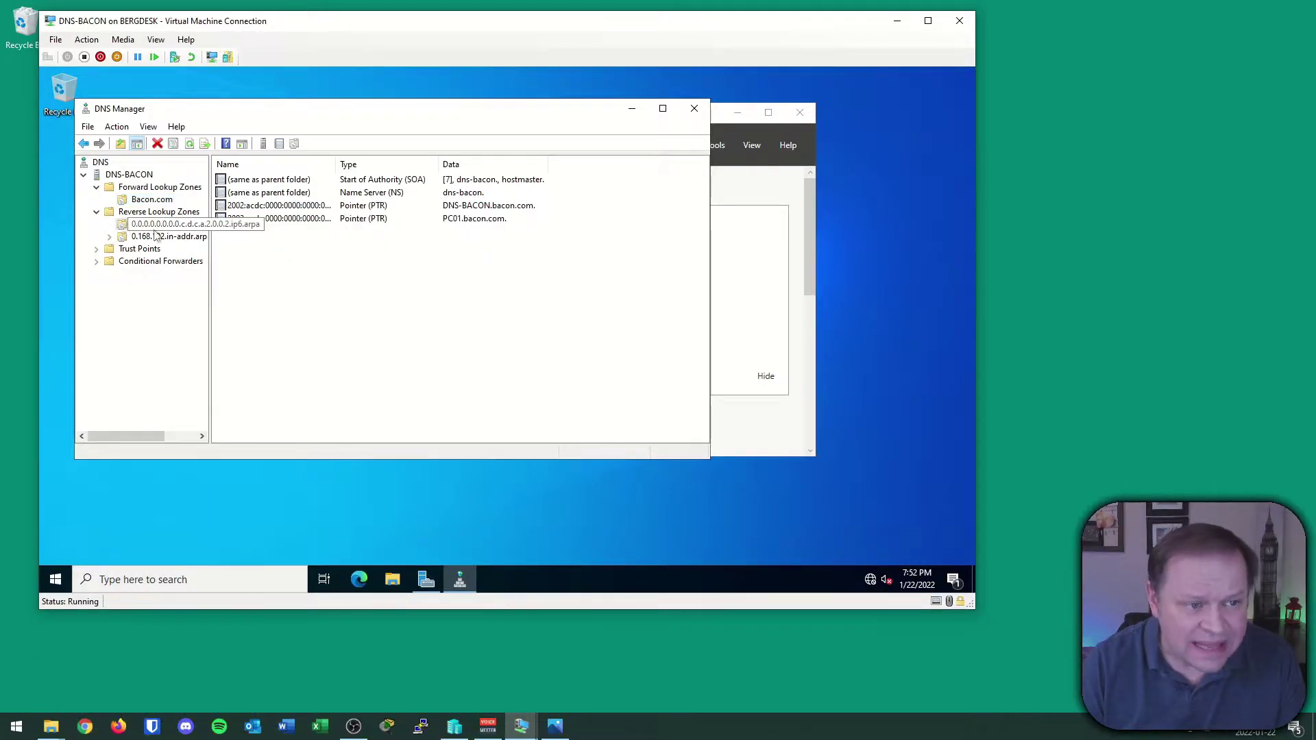
{"action": "left_click", "coordinate": [169, 236]}
{"action": "left_click", "coordinate": [182, 224]}
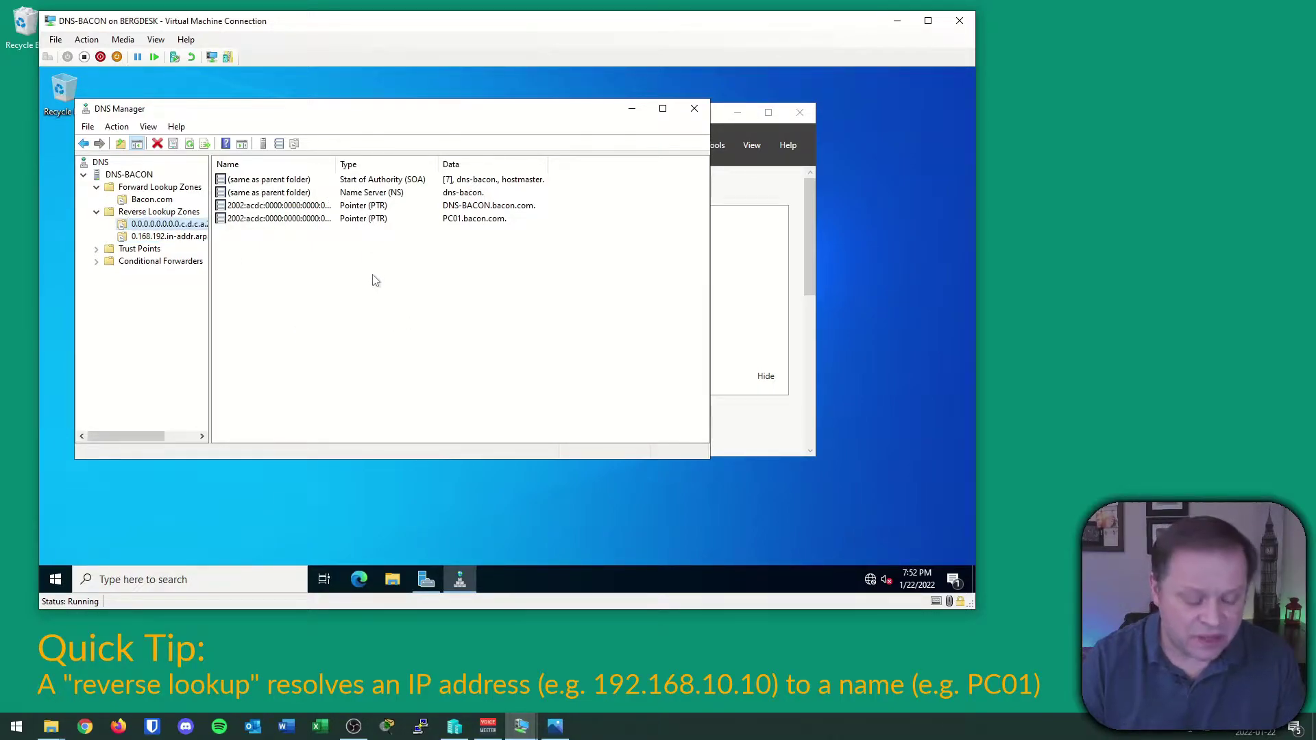
{"action": "left_click", "coordinate": [147, 237]}
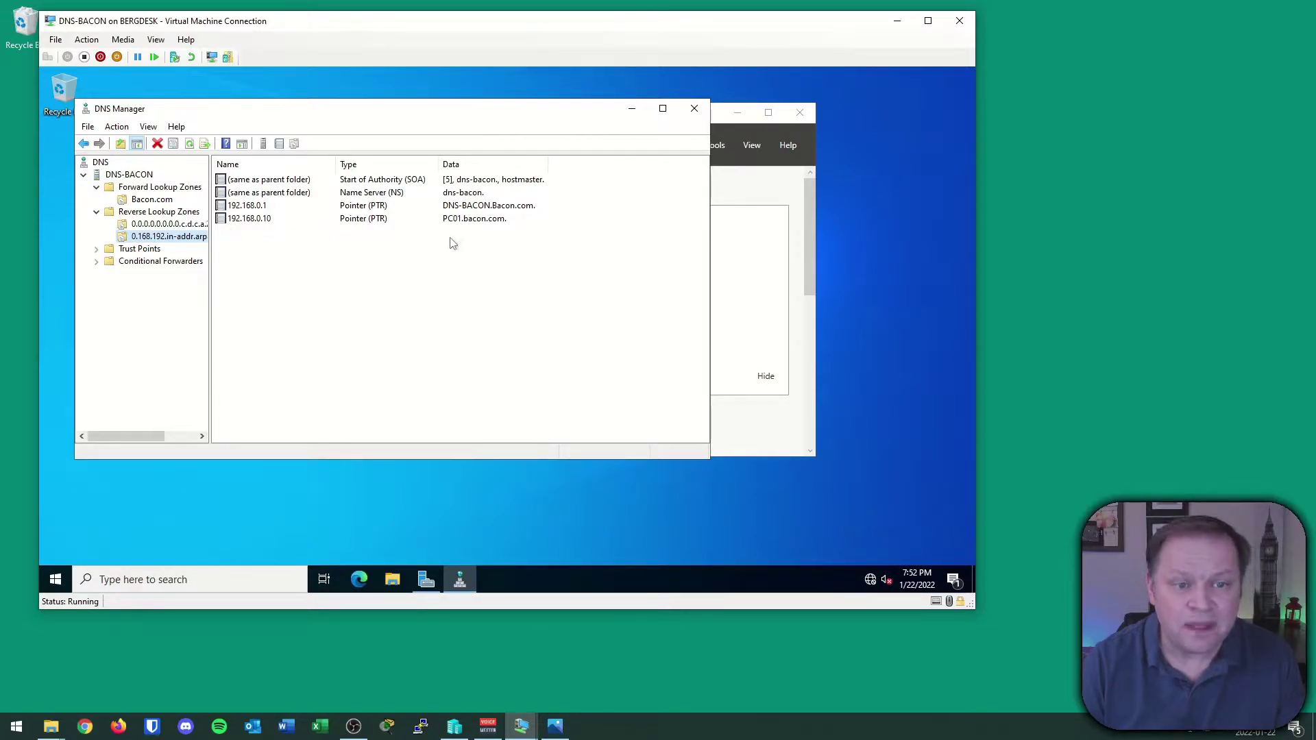
{"action": "left_click_drag", "start_coordinate": [435, 229], "coordinate": [490, 233]}
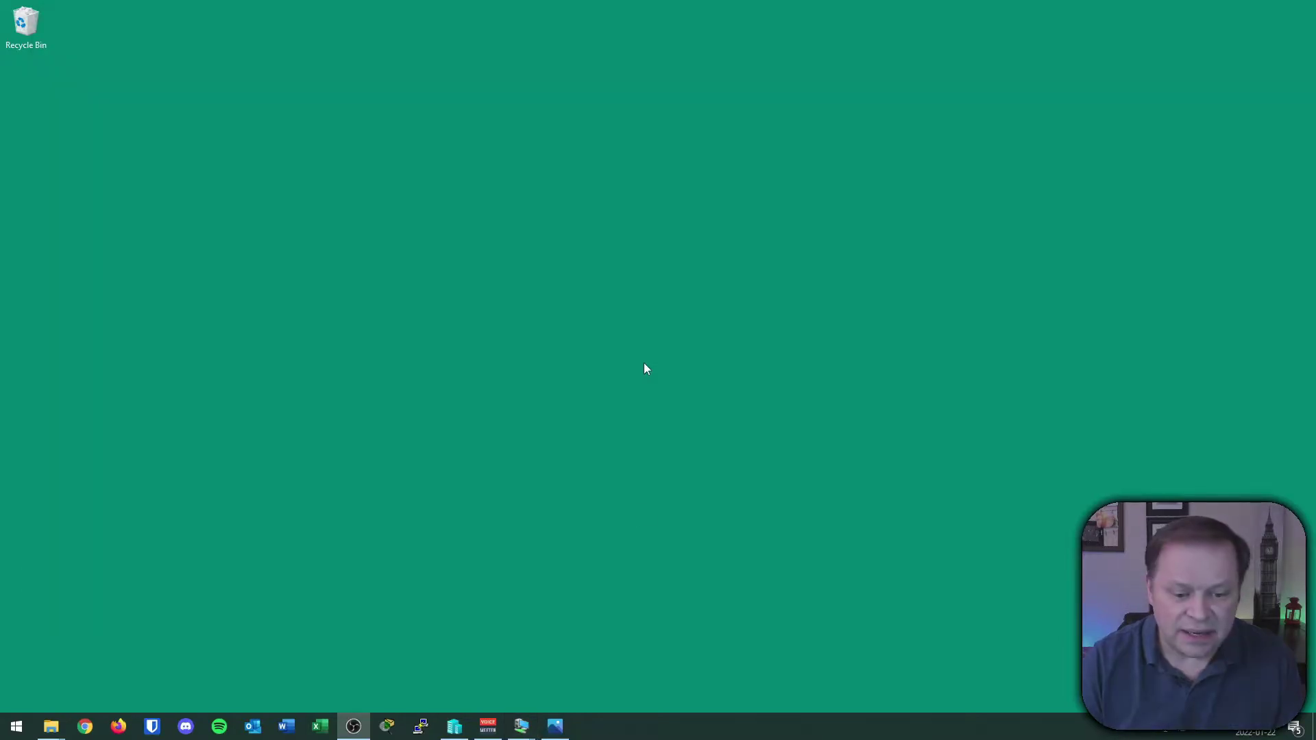
Switch to the DNS-EGGS virtual machine and open DNS Manager from Server Manager.
{"action": "mouse_move", "coordinate": [522, 727]}
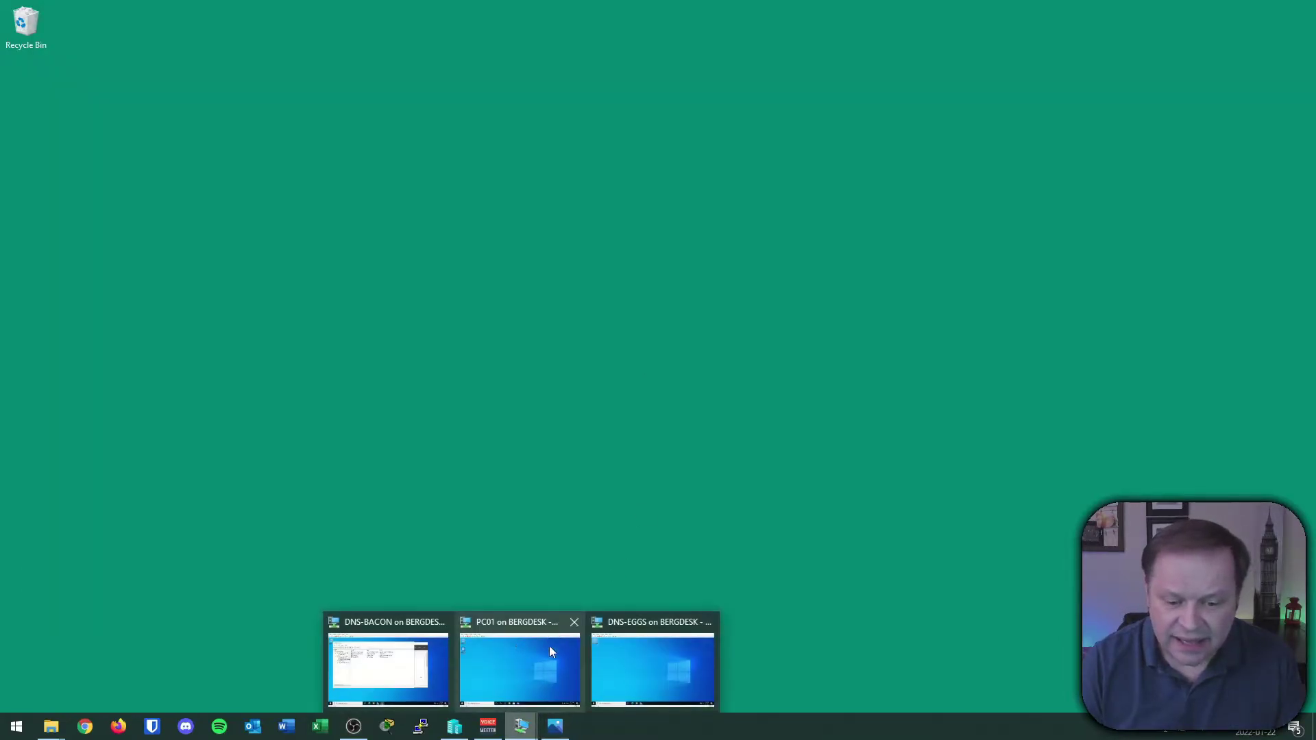
{"action": "left_click", "coordinate": [528, 645]}
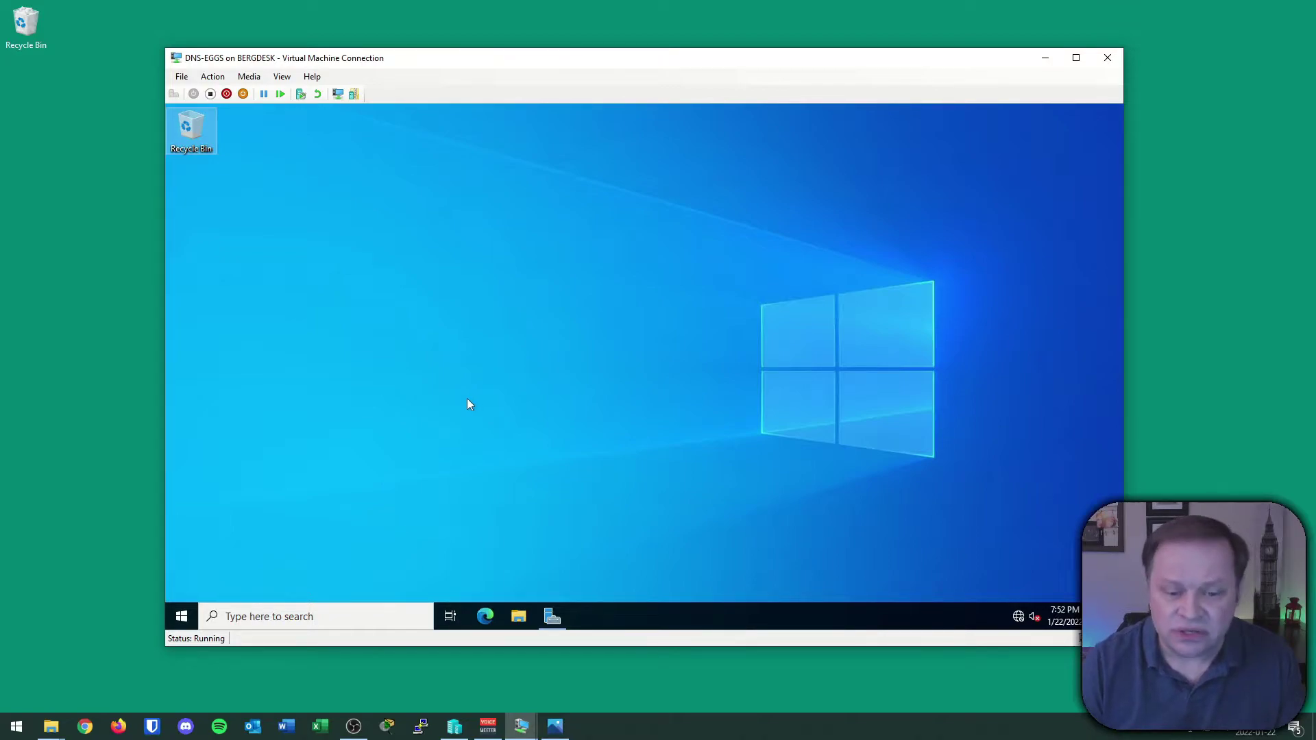
{"action": "left_click", "coordinate": [554, 619]}
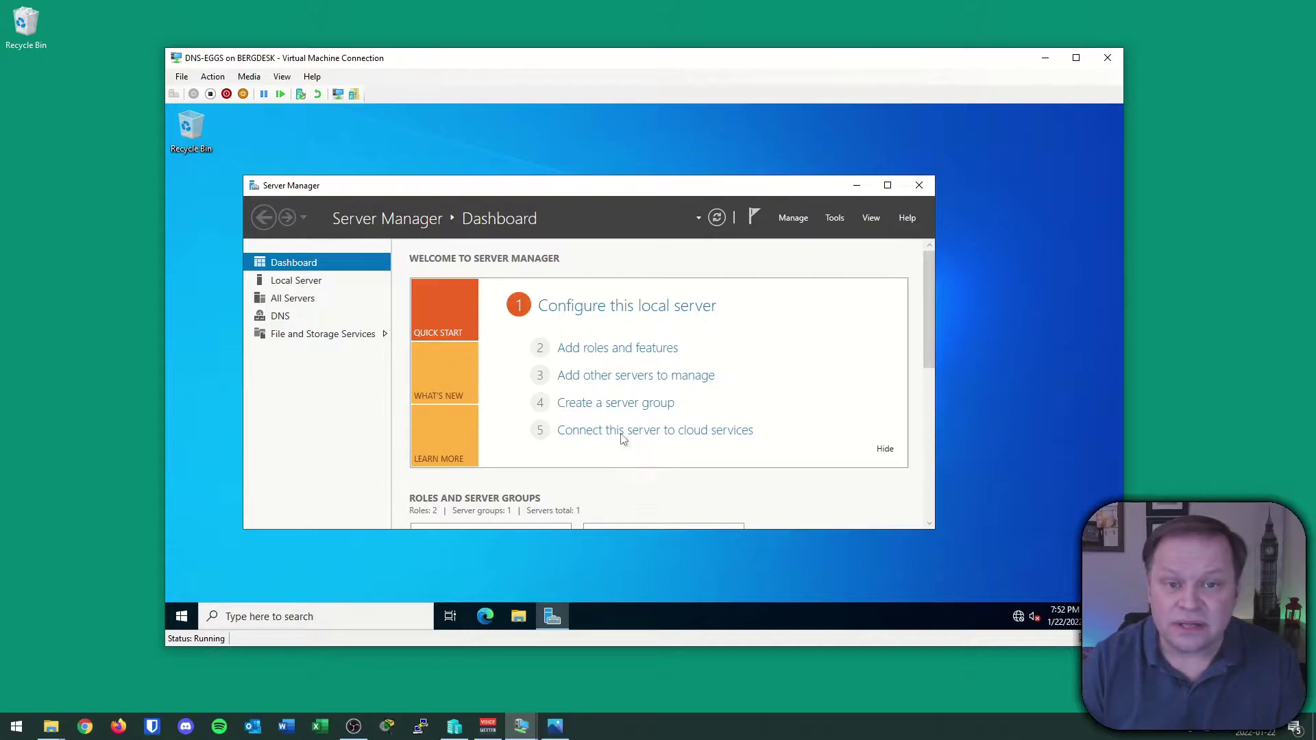
{"action": "left_click", "coordinate": [834, 218]}
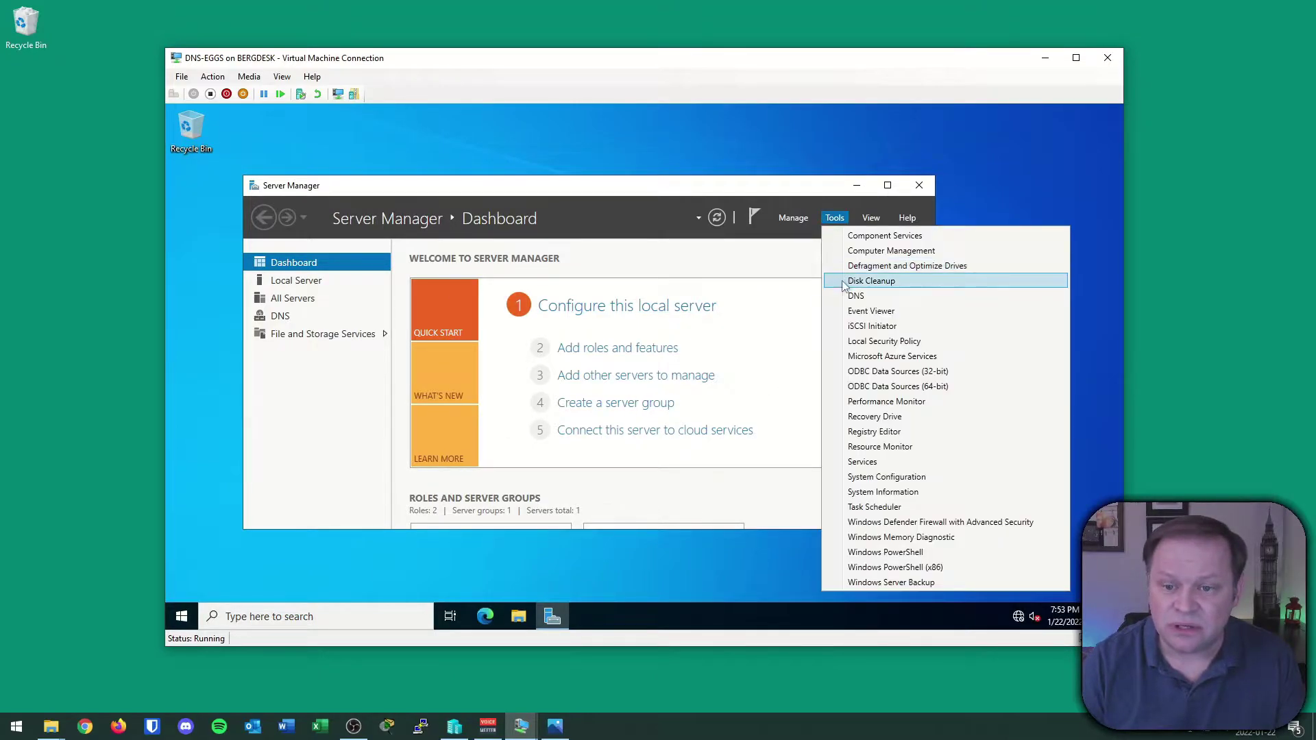
{"action": "left_click", "coordinate": [854, 297]}
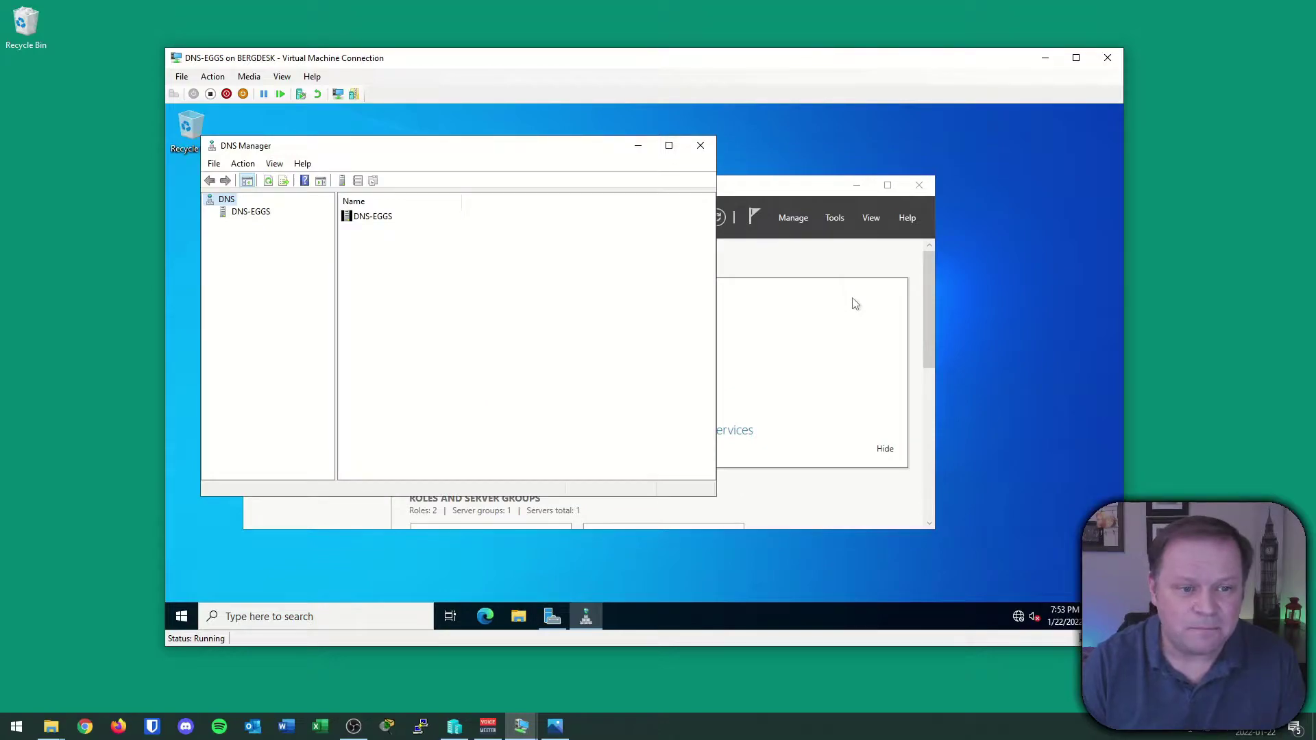
Expand the DNS-EGGS server in the console tree along with its lookup zone and Trust Points folders.
{"action": "left_click", "coordinate": [251, 213]}
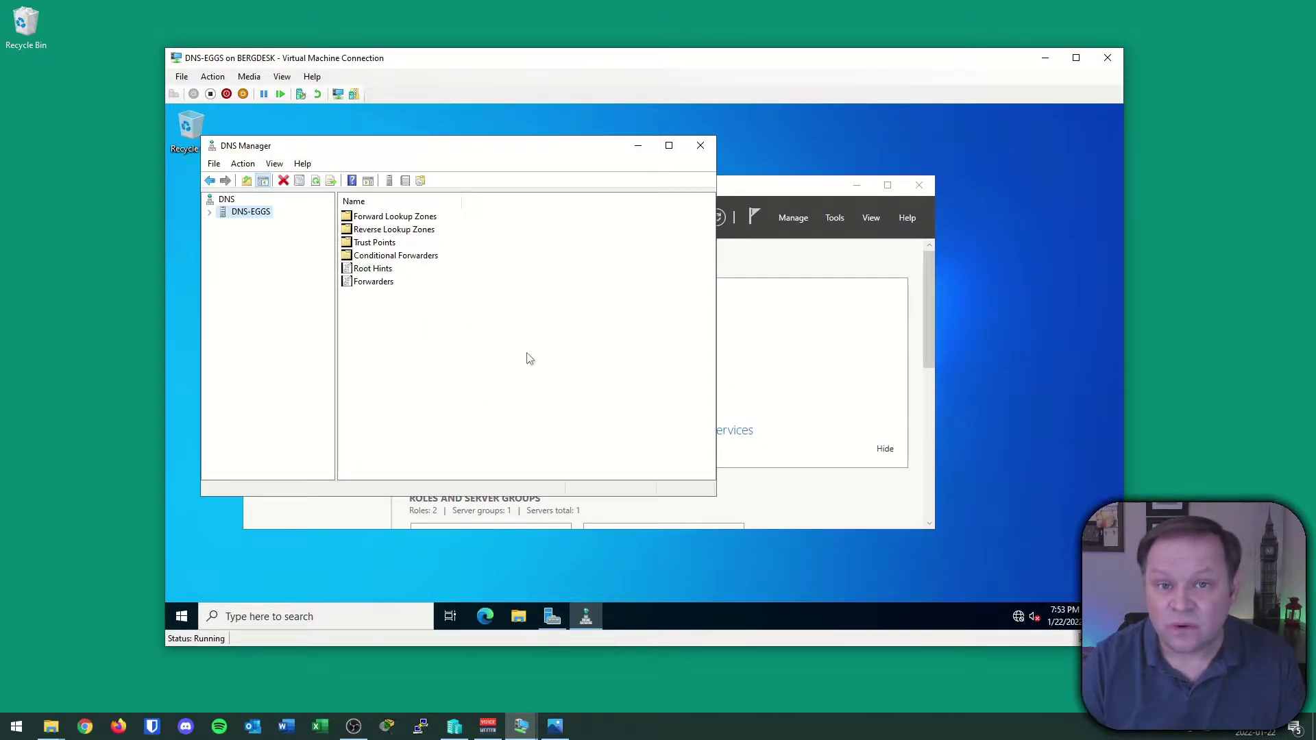
{"action": "left_click", "coordinate": [210, 213]}
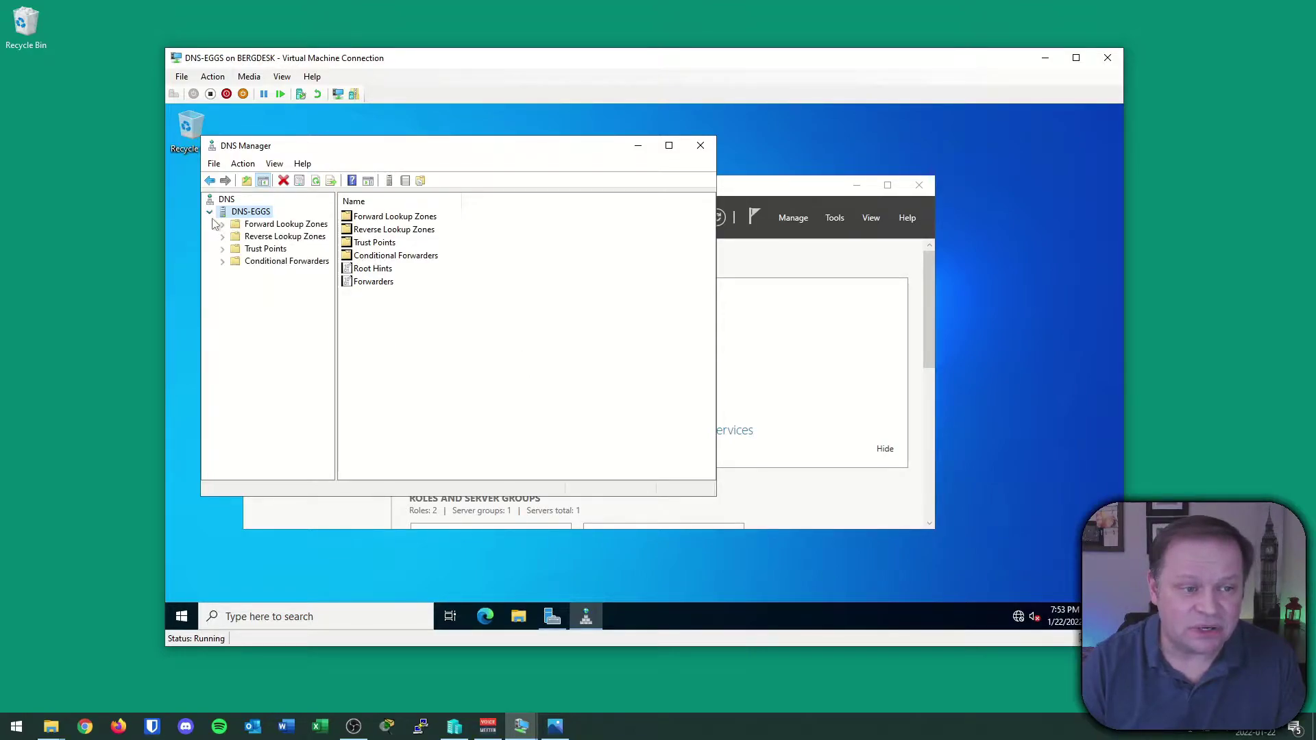
{"action": "key", "text": "Down"}
{"action": "key", "text": "Down"}
{"action": "key", "text": "Down"}
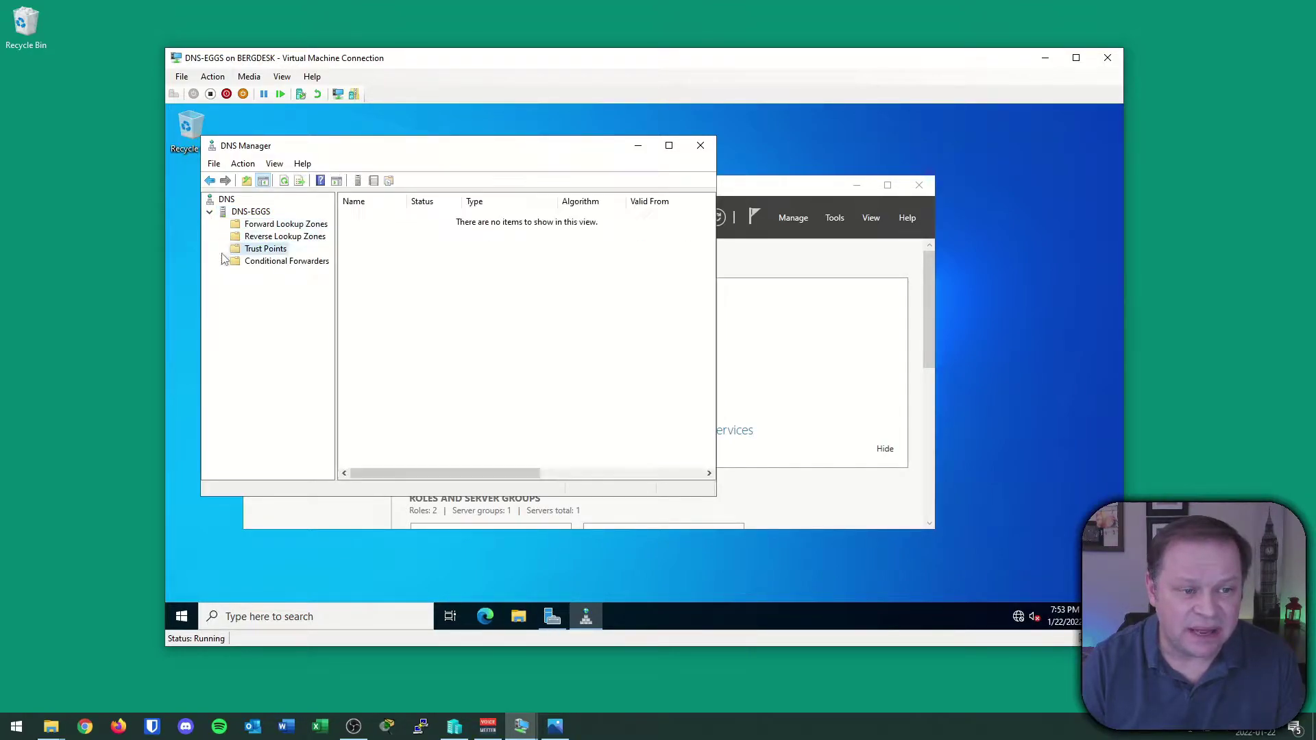
Create a primary forward lookup zone named Eggs.com with a new zone file Eggs.com.dns and dynamic updates not allowed.
{"action": "right_click", "coordinate": [259, 225]}
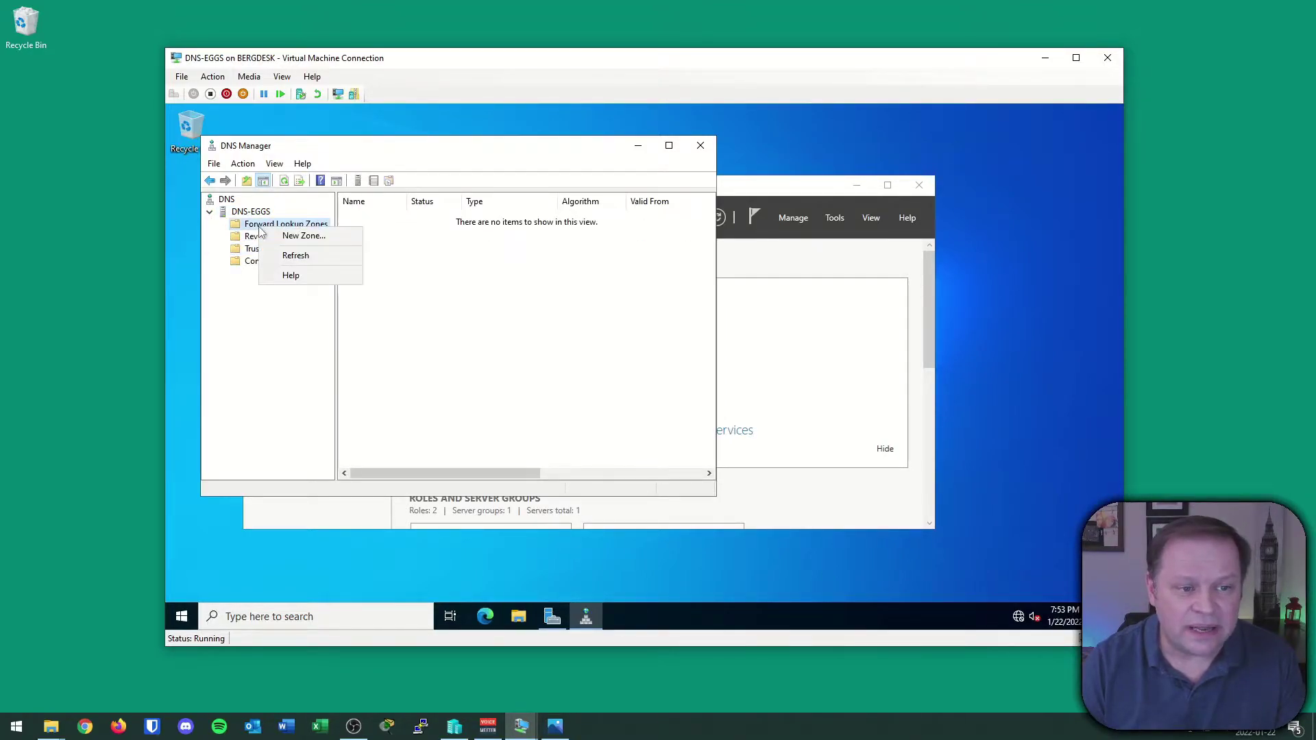
{"action": "left_click", "coordinate": [297, 235]}
{"action": "left_click", "coordinate": [460, 400]}
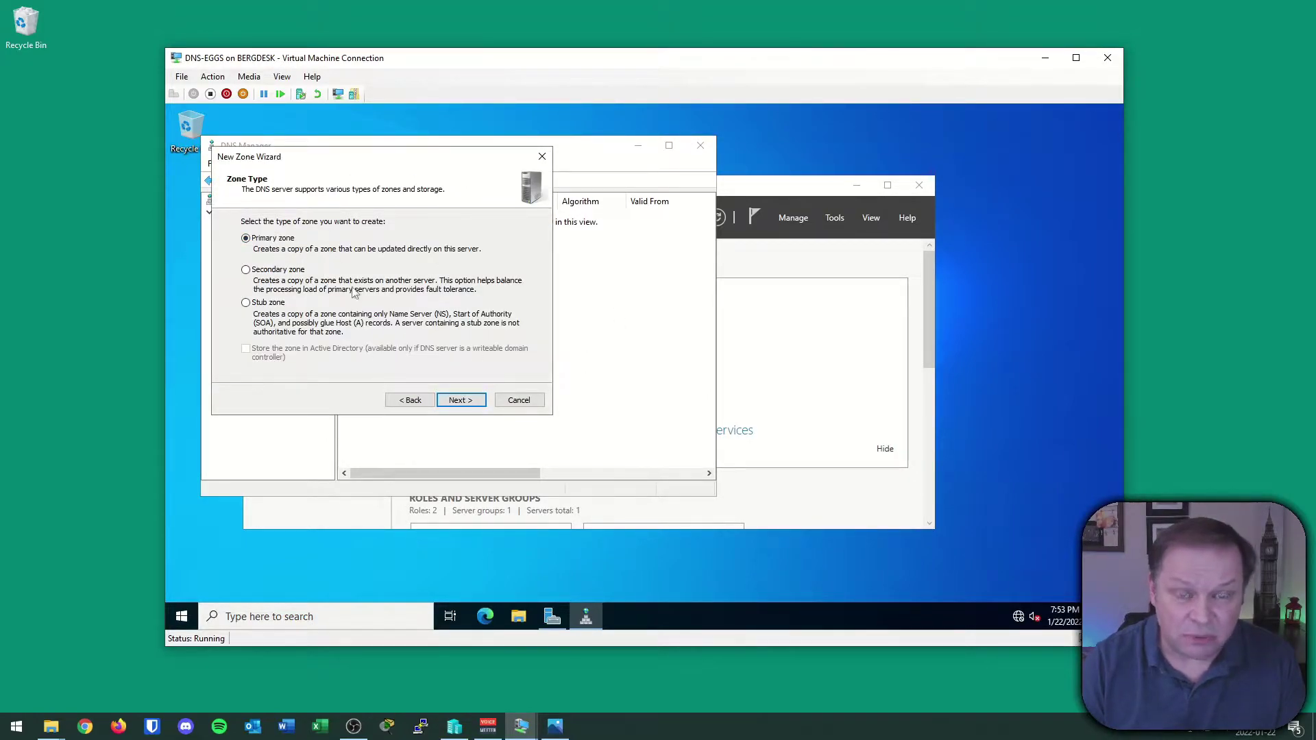
{"action": "left_click", "coordinate": [456, 399]}
{"action": "type", "text": "Eggs.com"}
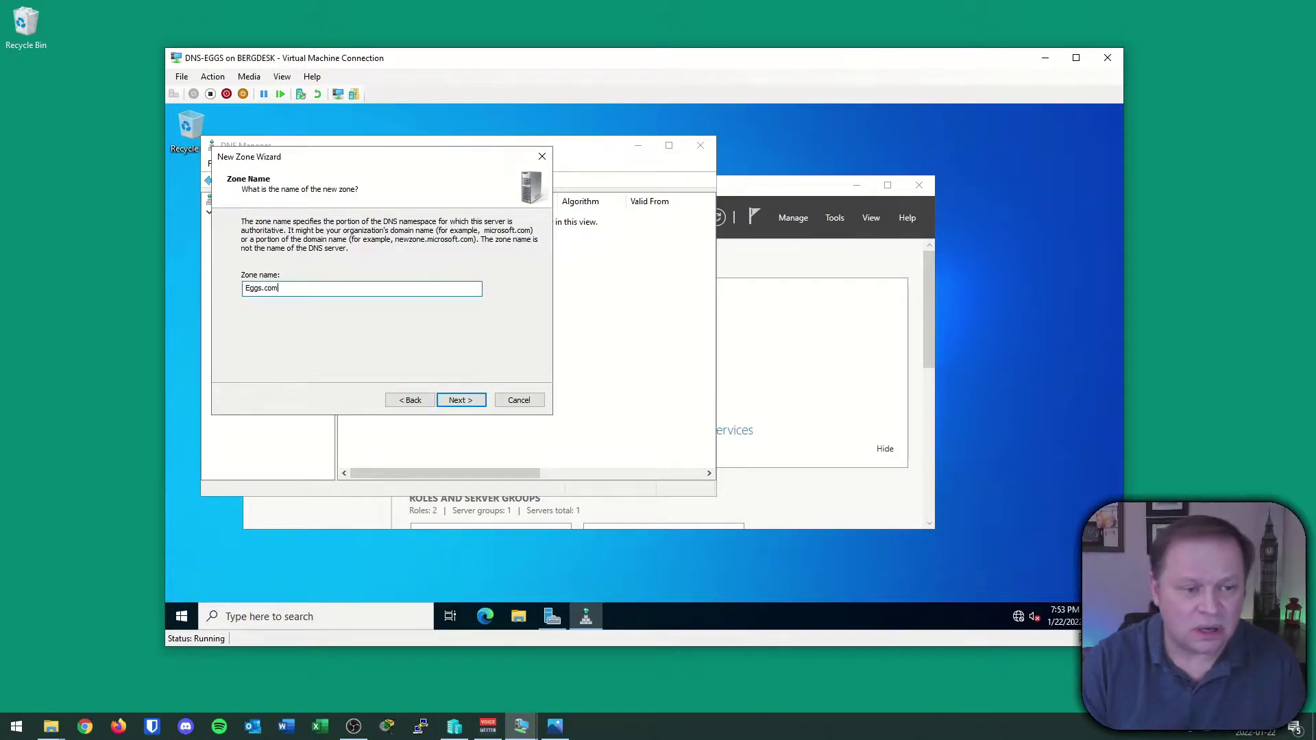
{"action": "left_click", "coordinate": [459, 401]}
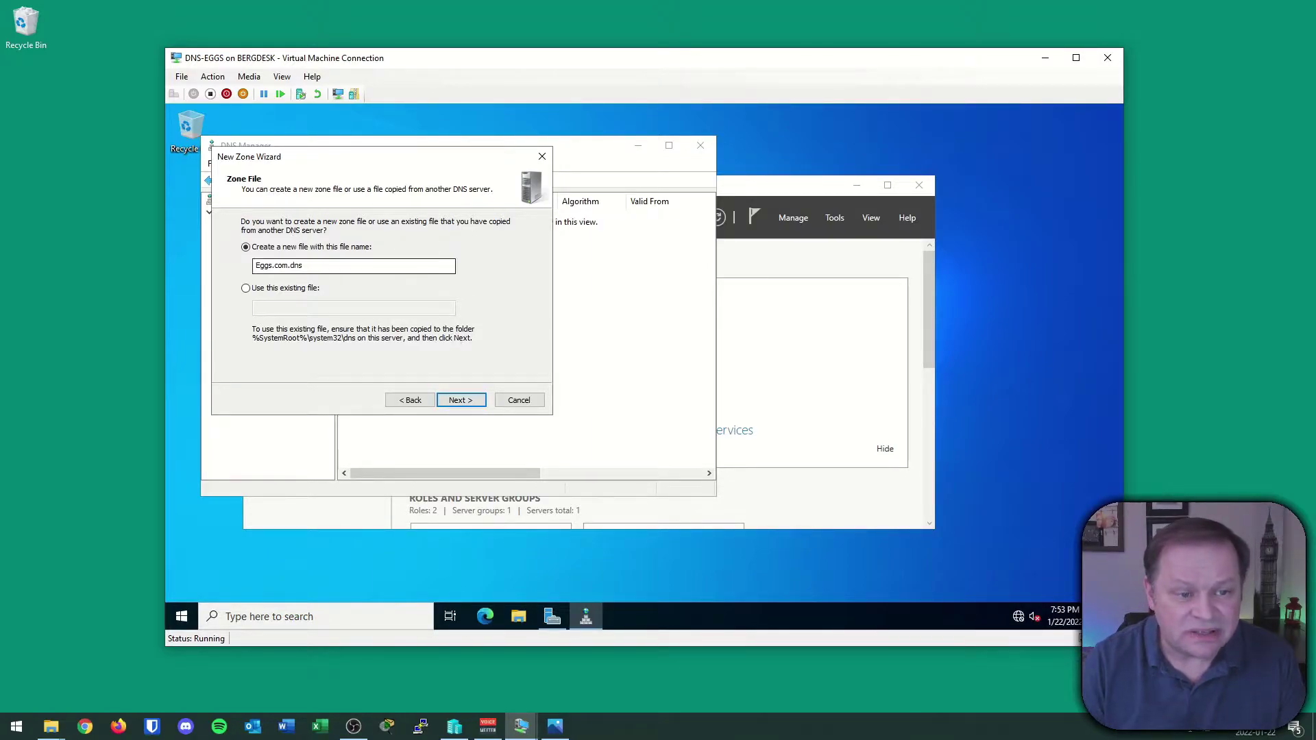
{"action": "left_click", "coordinate": [459, 400]}
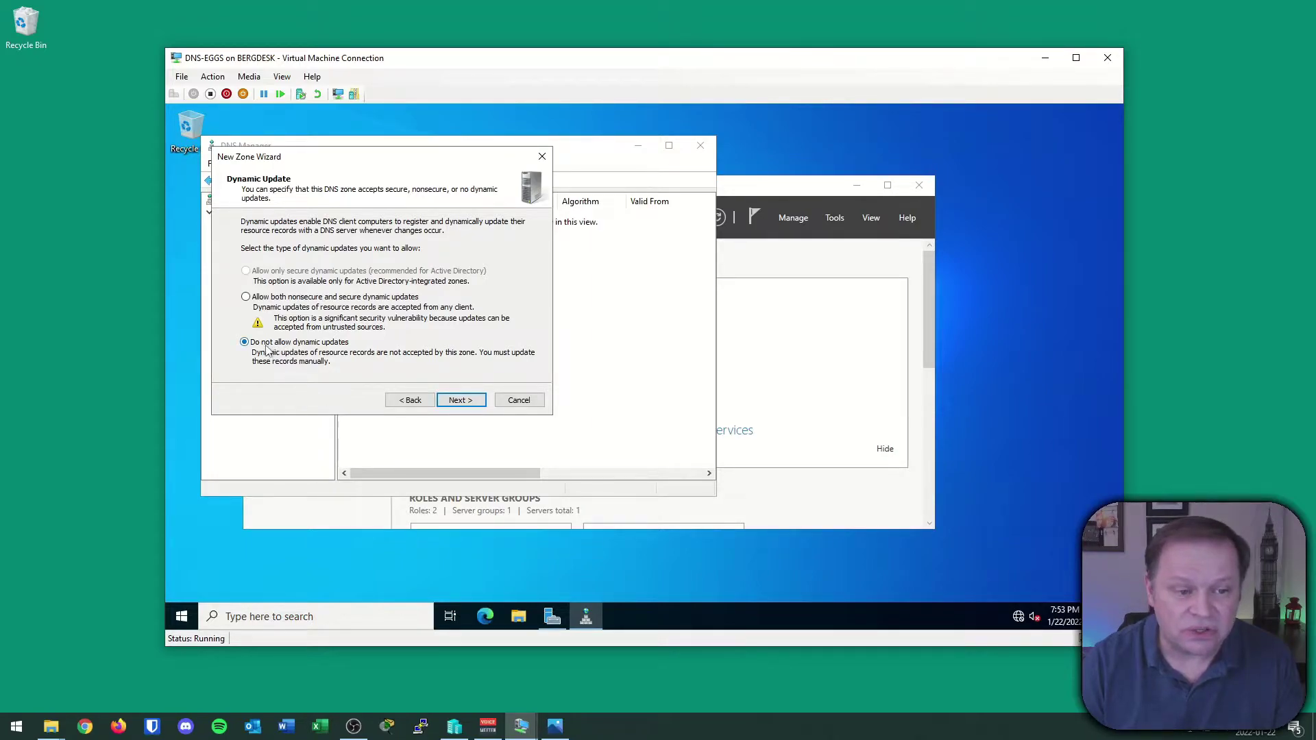
{"action": "left_click", "coordinate": [452, 402]}
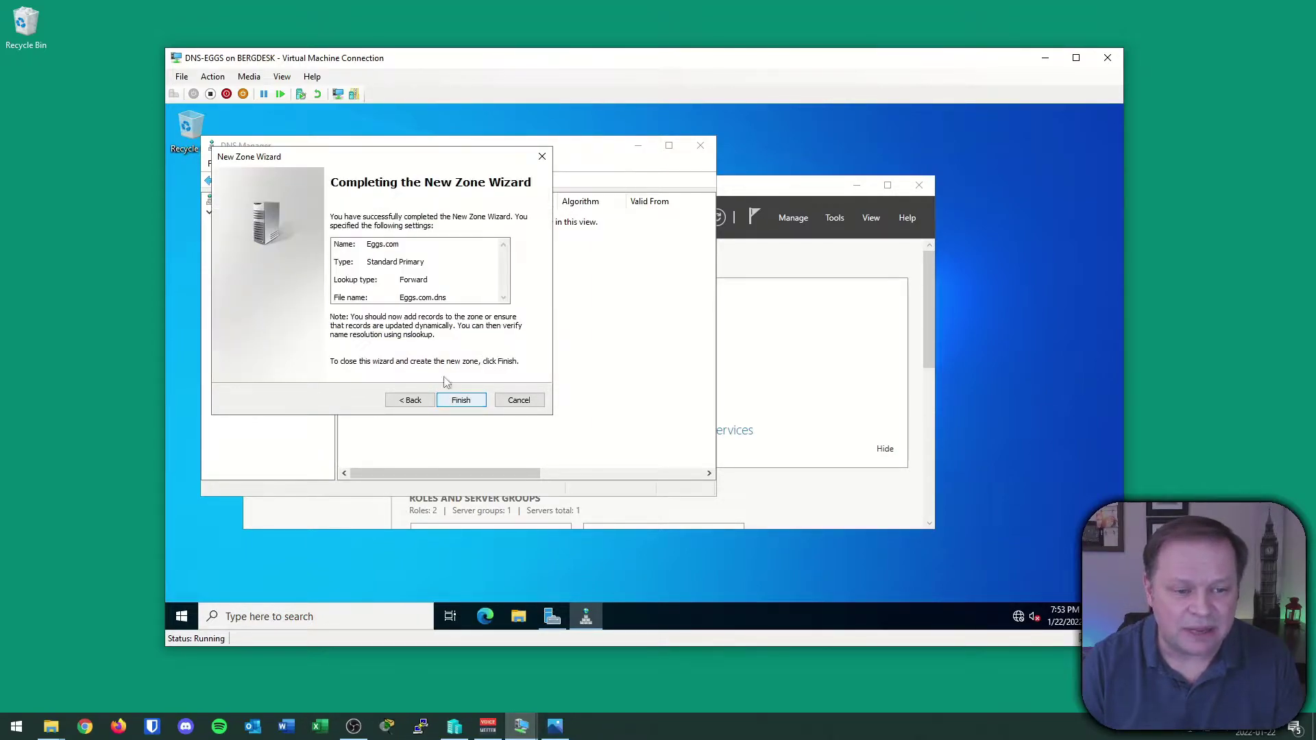
{"action": "left_click", "coordinate": [453, 401]}
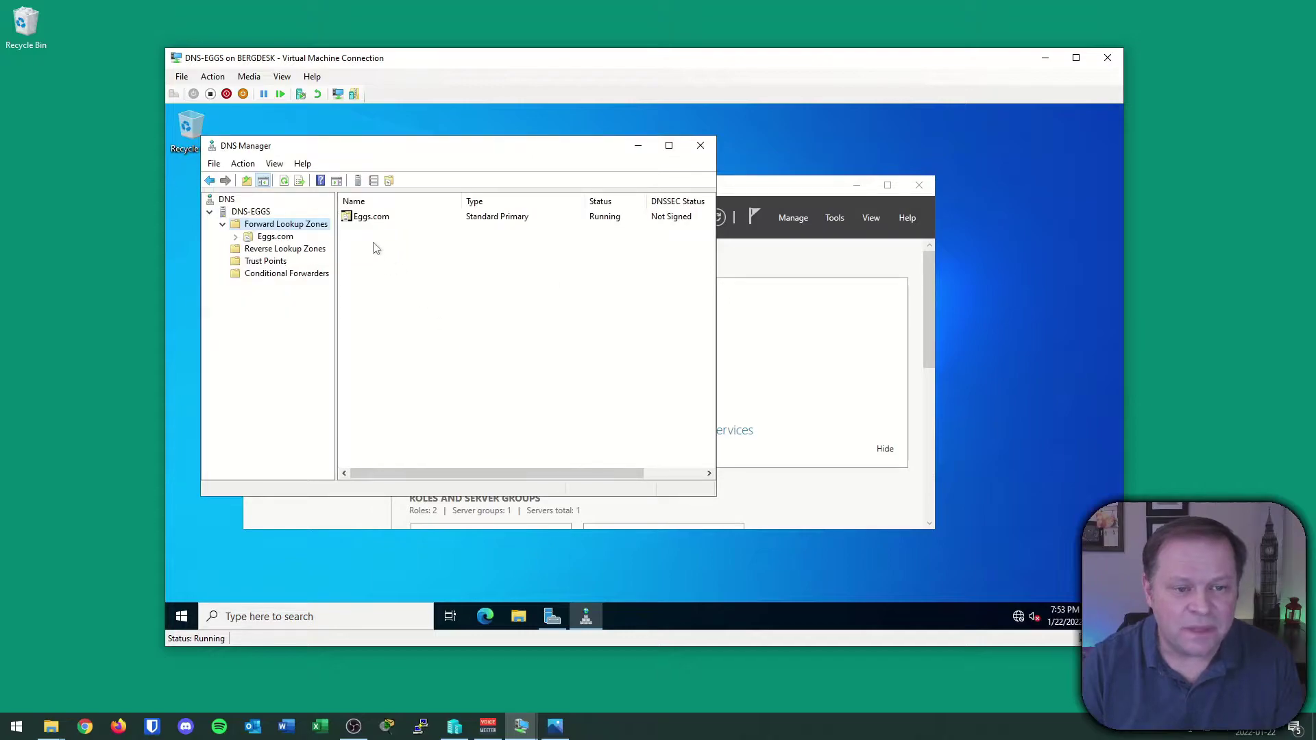
In the Eggs.com zone's properties, resolve the IP addresses for the dns-eggs. name server record and apply the change.
{"action": "left_click", "coordinate": [275, 237]}
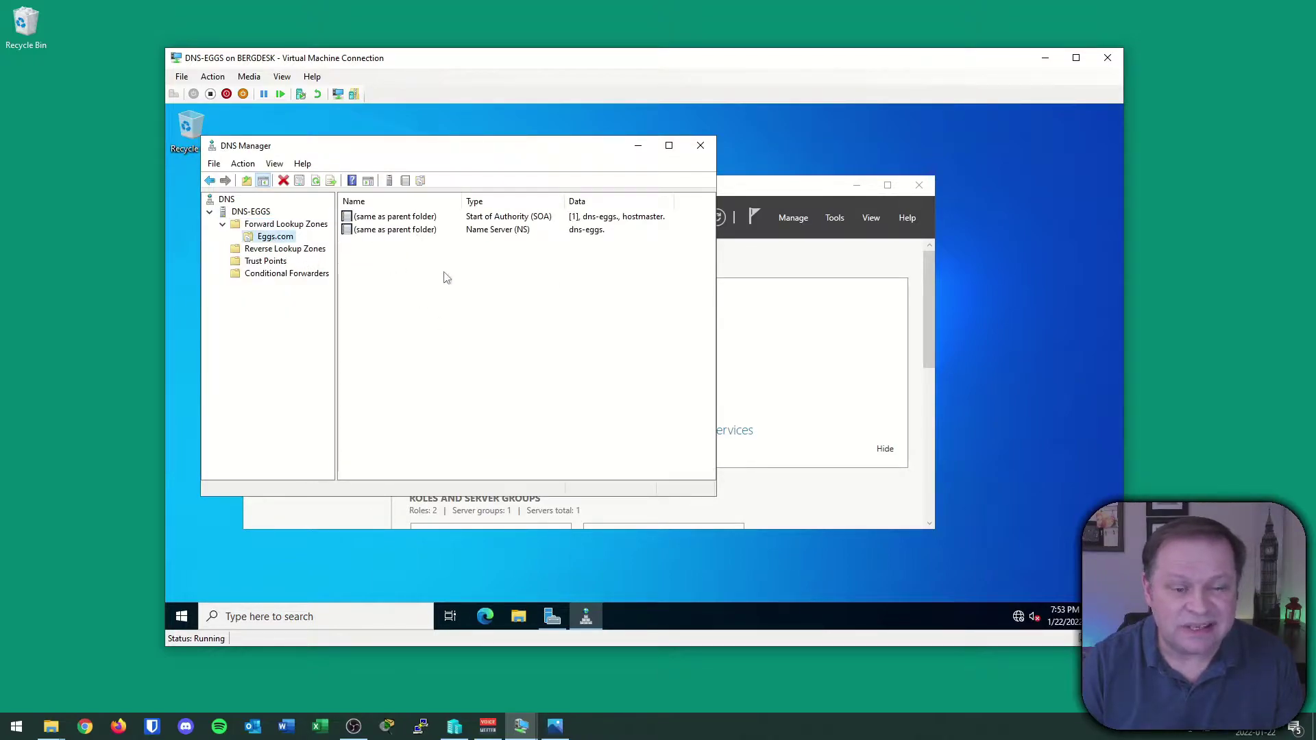
{"action": "left_click", "coordinate": [396, 218]}
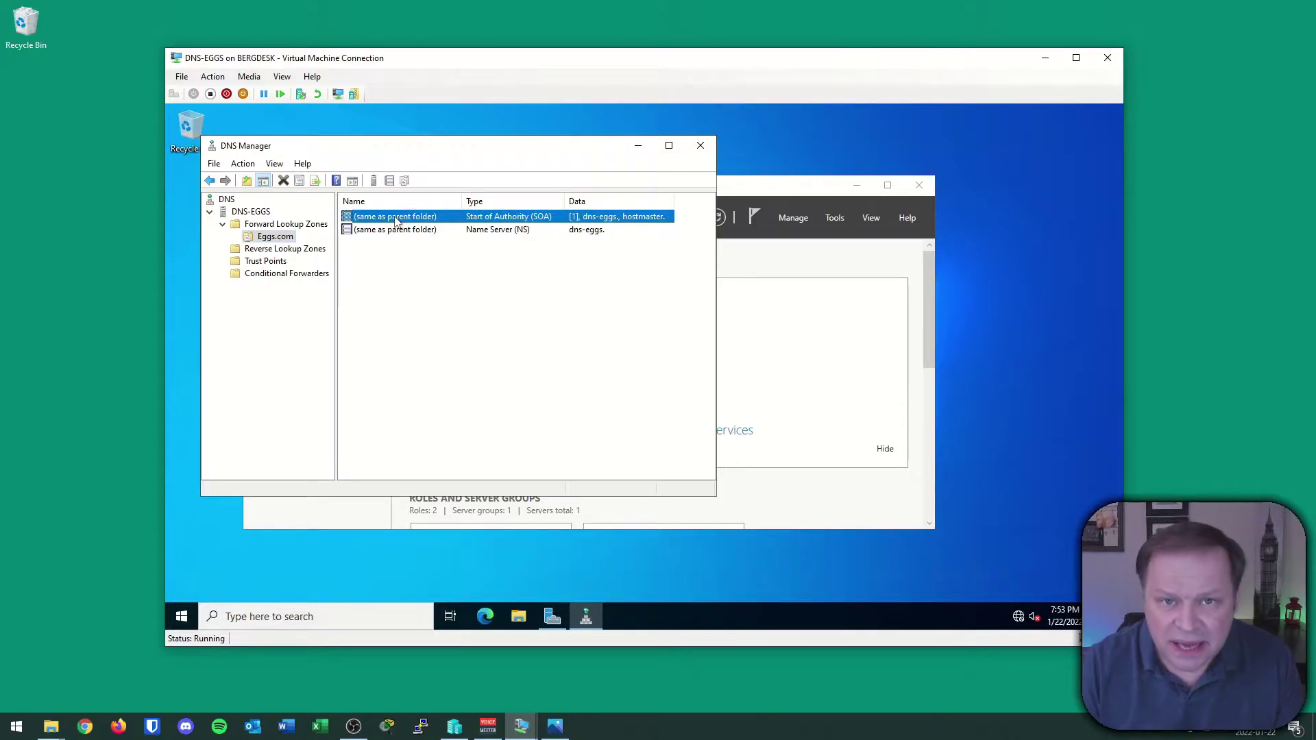
{"action": "right_click", "coordinate": [419, 225]}
{"action": "left_click", "coordinate": [449, 229]}
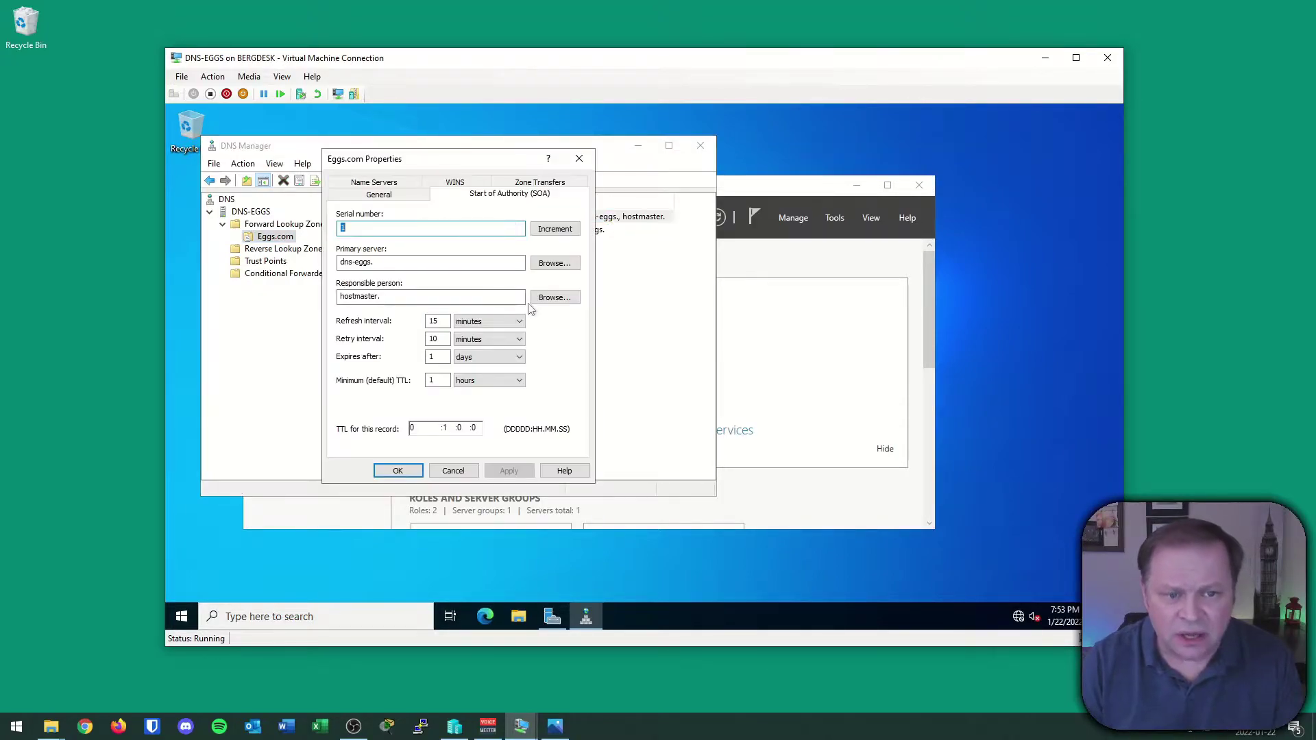
{"action": "left_click", "coordinate": [399, 197]}
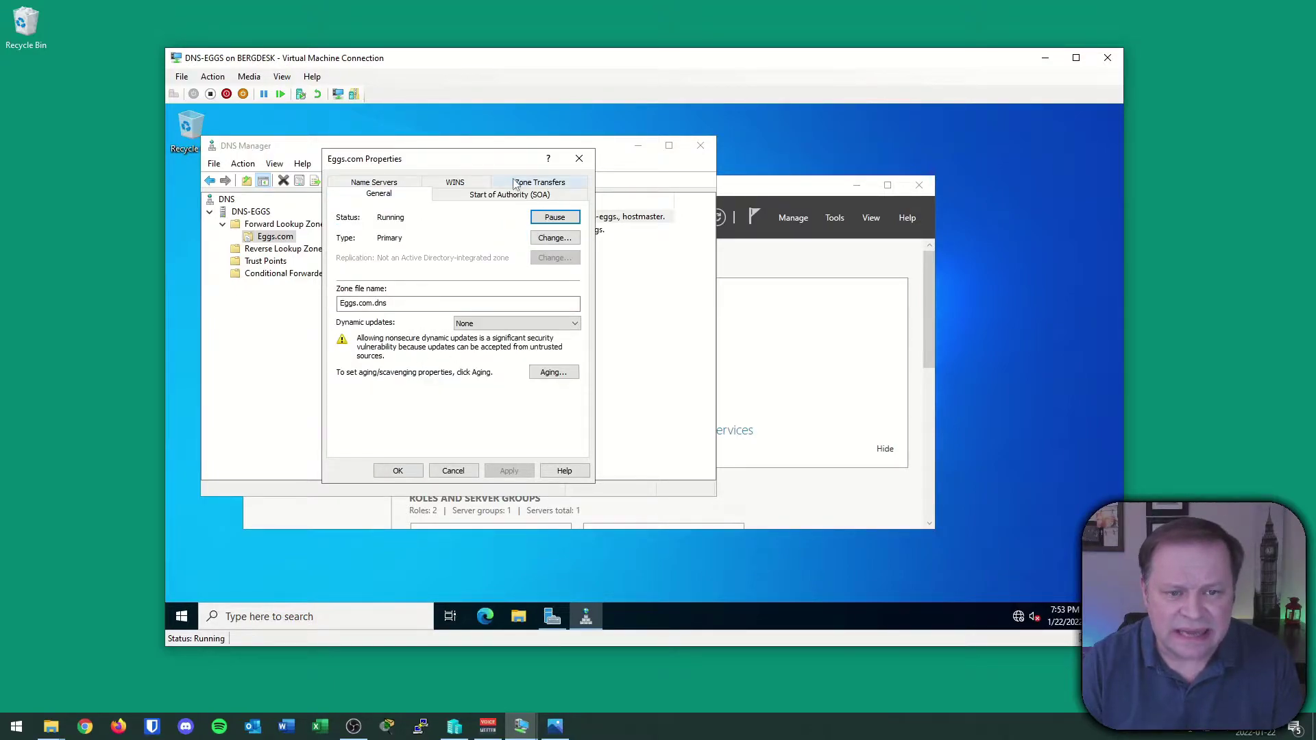
{"action": "left_click", "coordinate": [374, 182]}
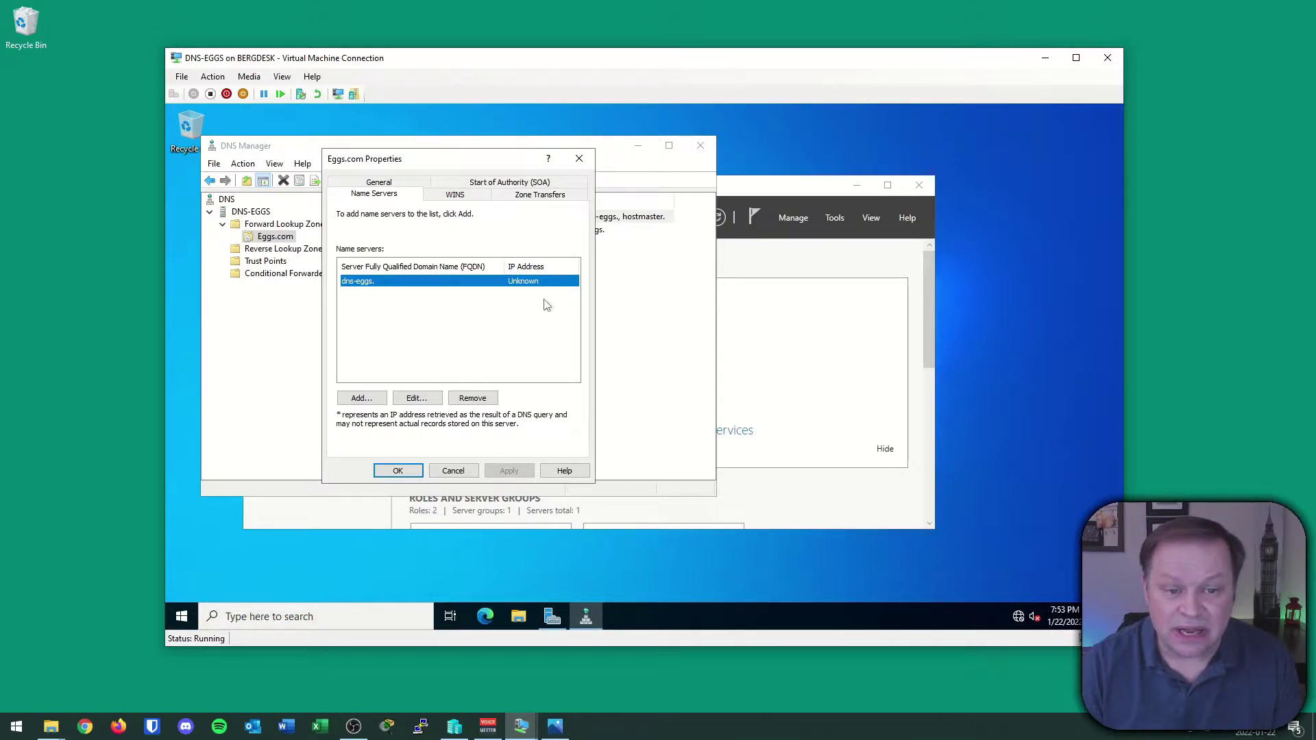
{"action": "left_click", "coordinate": [417, 398]}
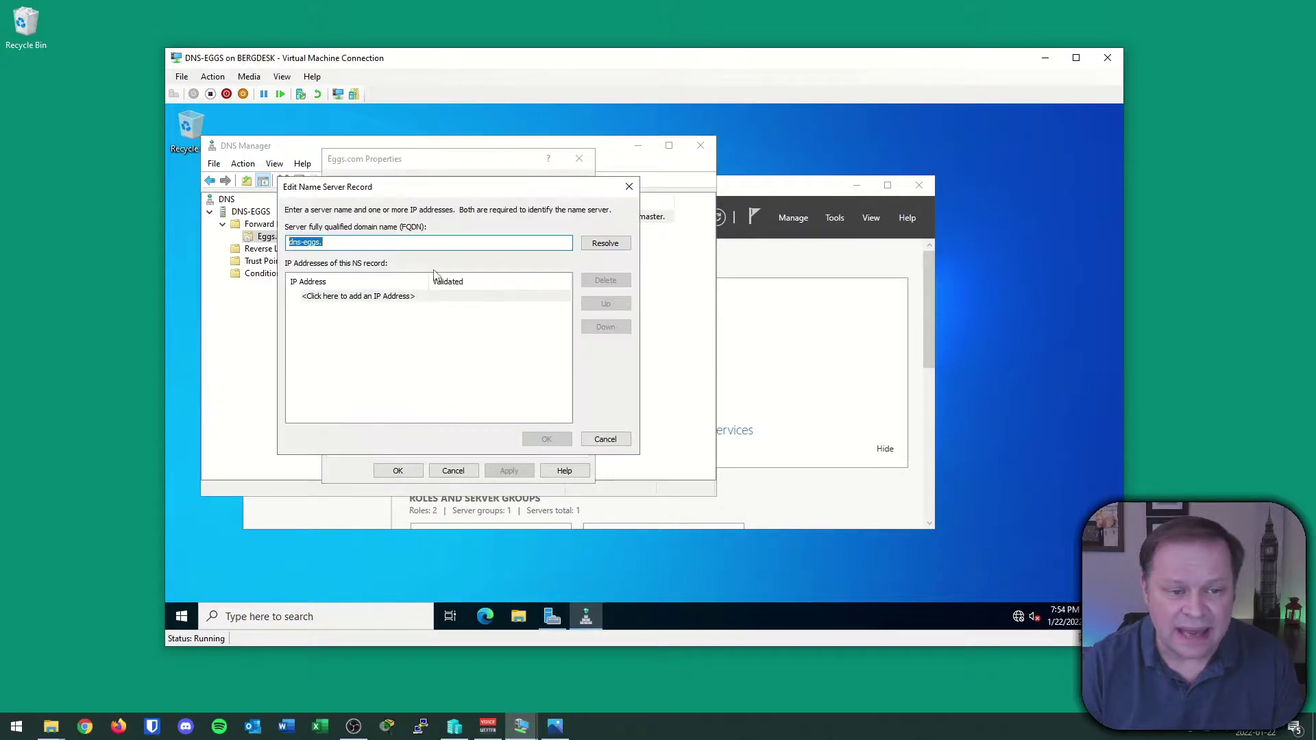
{"action": "left_click", "coordinate": [610, 244]}
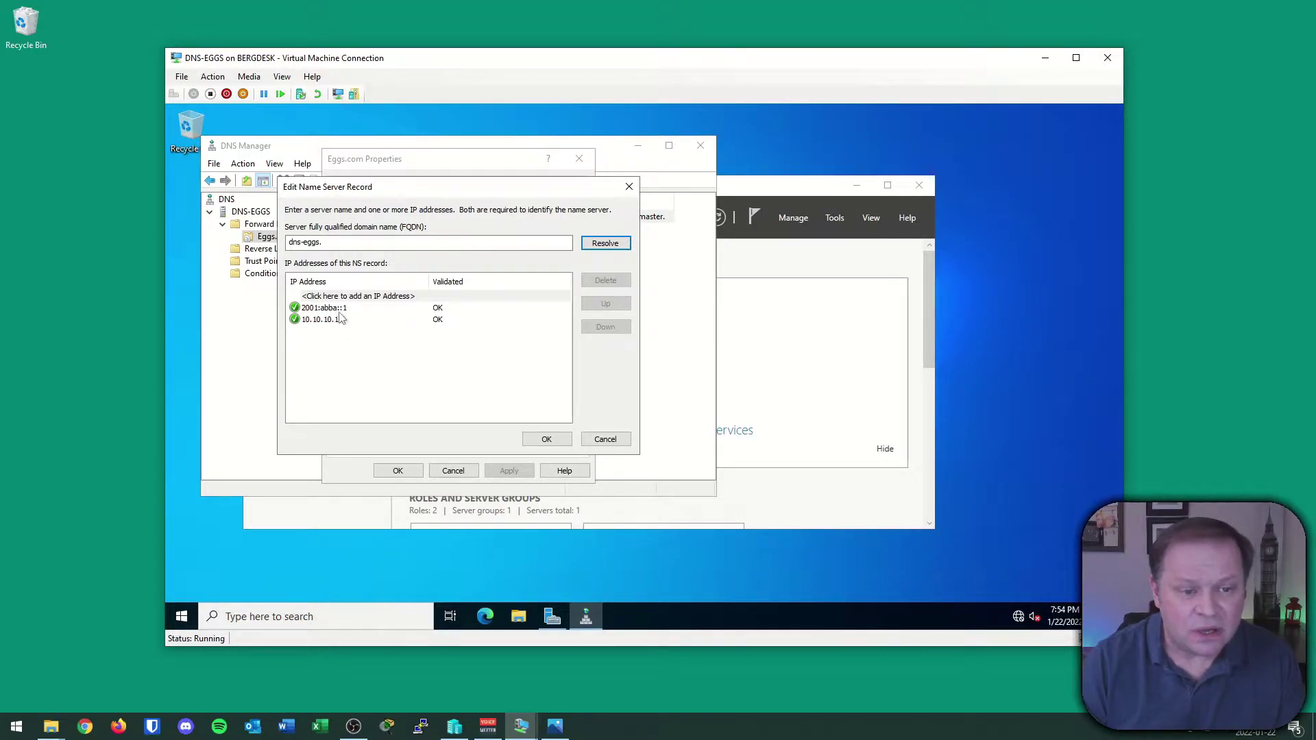
{"action": "left_click", "coordinate": [338, 346]}
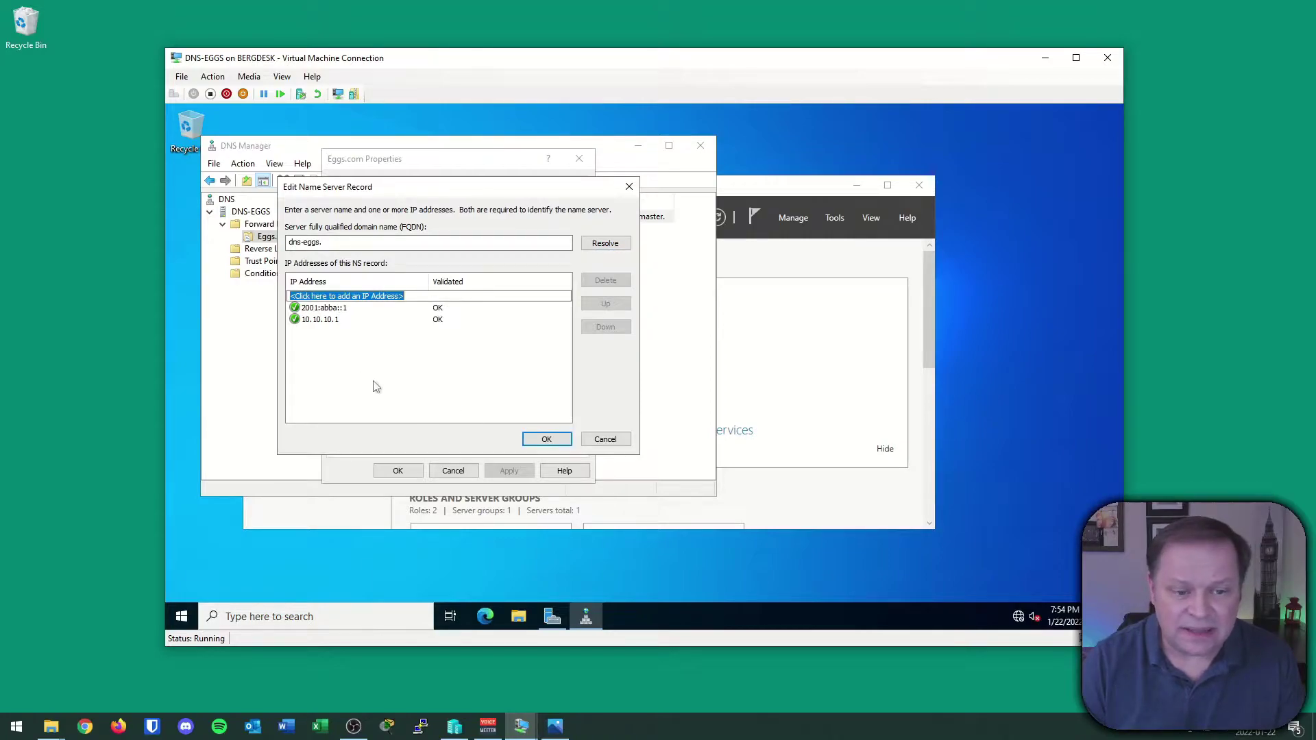
{"action": "left_click", "coordinate": [545, 439]}
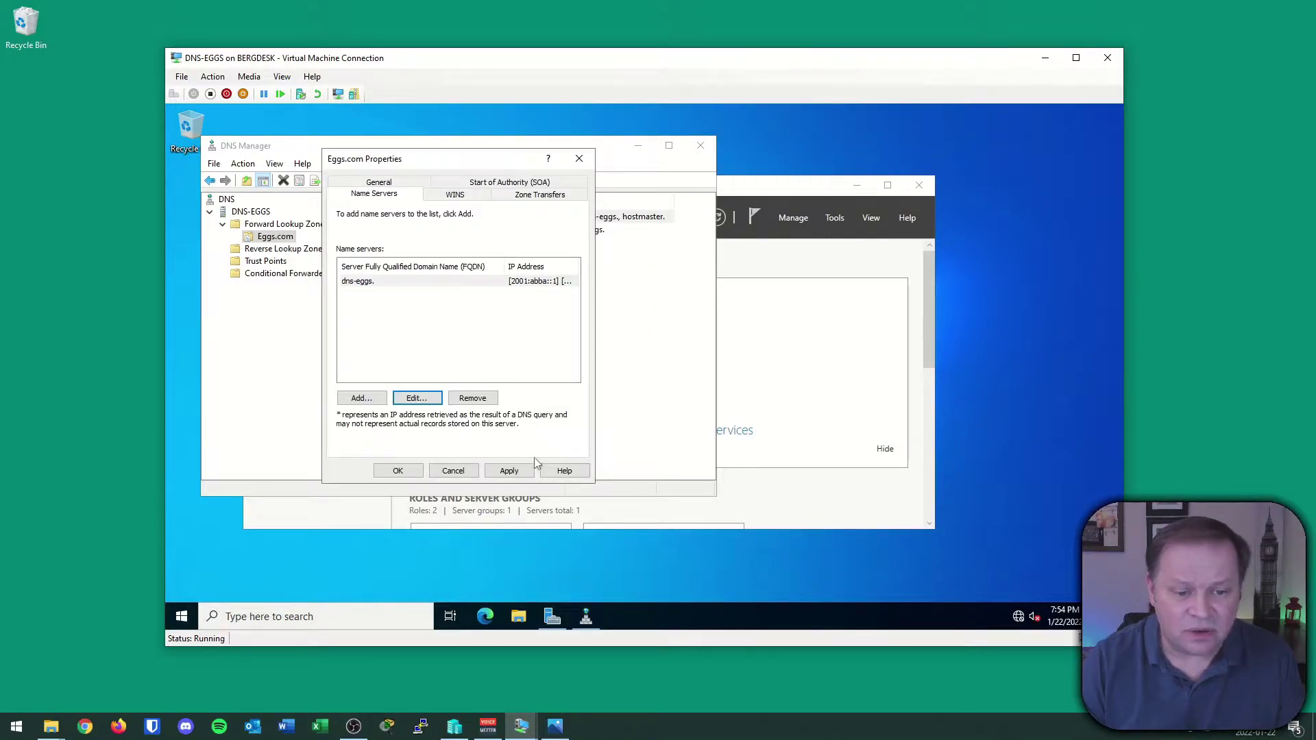
{"action": "left_click", "coordinate": [508, 471]}
{"action": "left_click", "coordinate": [398, 470]}
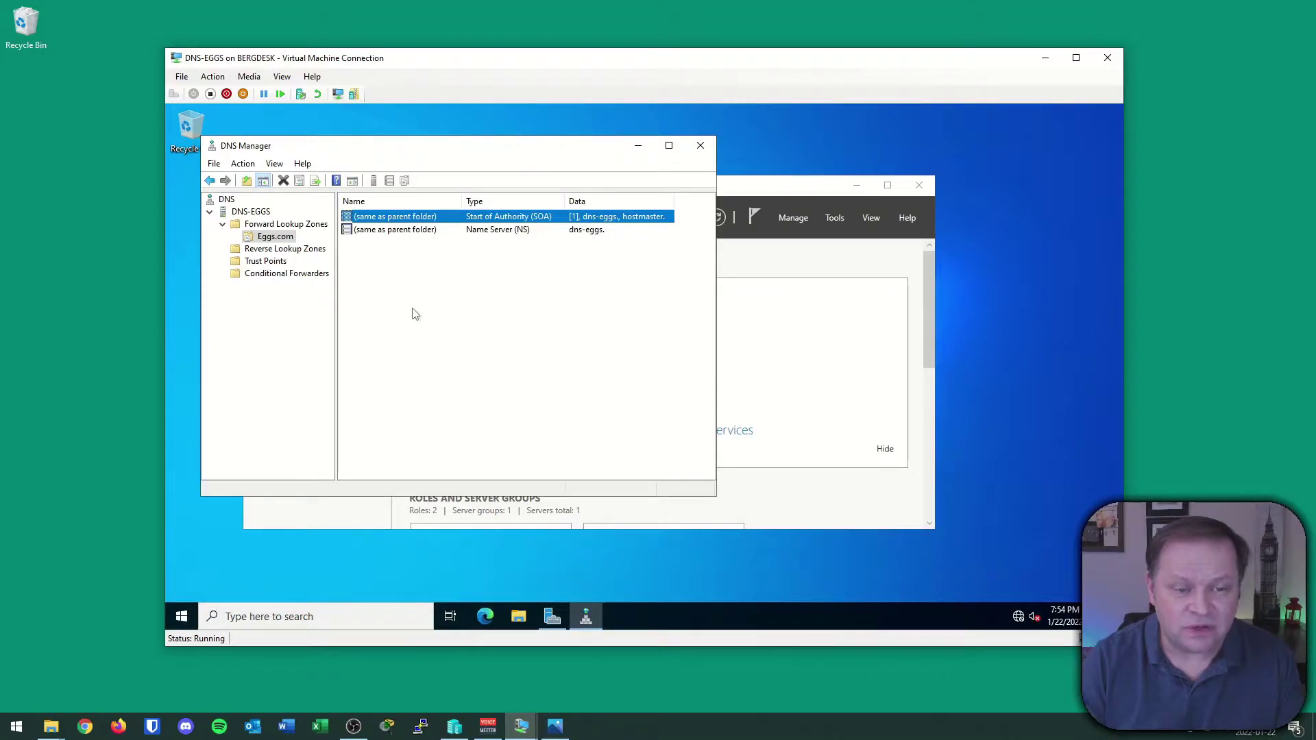
Add a host record named DNS-Eggs with IP address 10.10.10.1 to the Eggs.com zone, without an associated pointer record.
{"action": "right_click", "coordinate": [382, 273]}
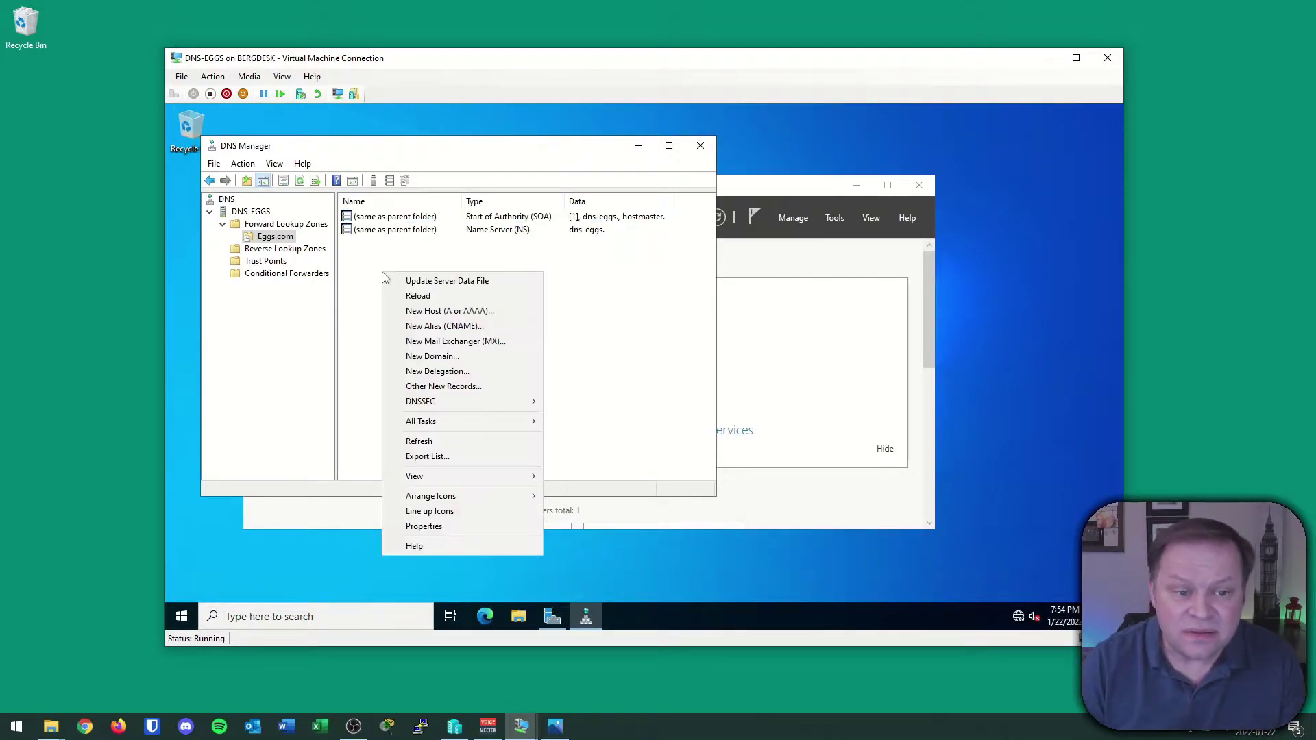
{"action": "left_click", "coordinate": [417, 314]}
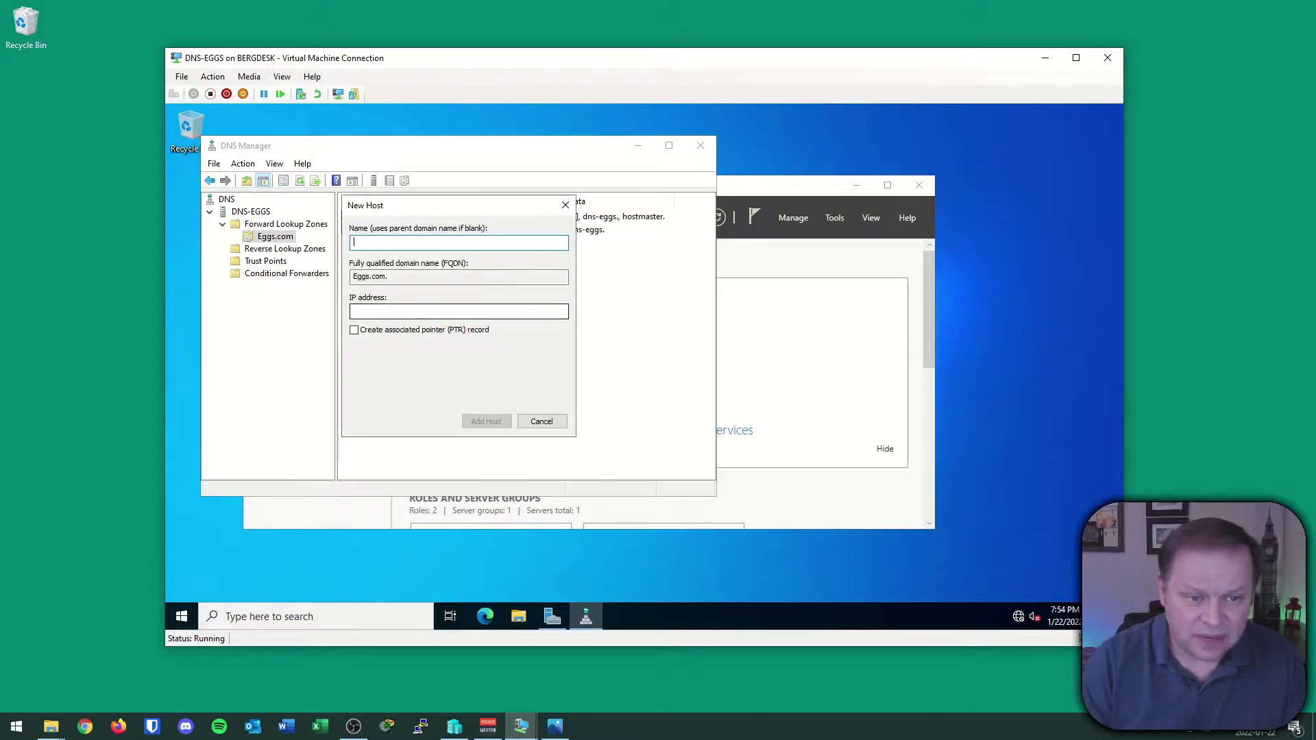
{"action": "type", "text": "DNS"}
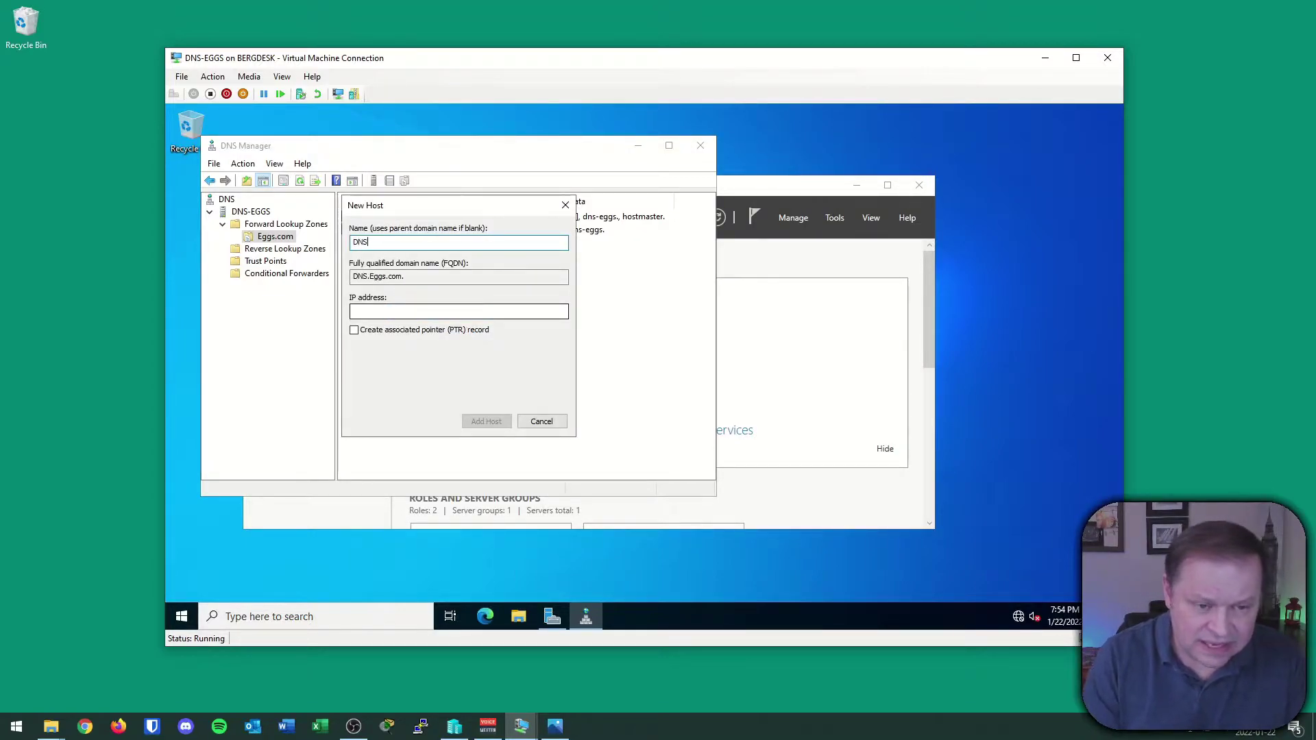
{"action": "type", "text": "-Eggs"}
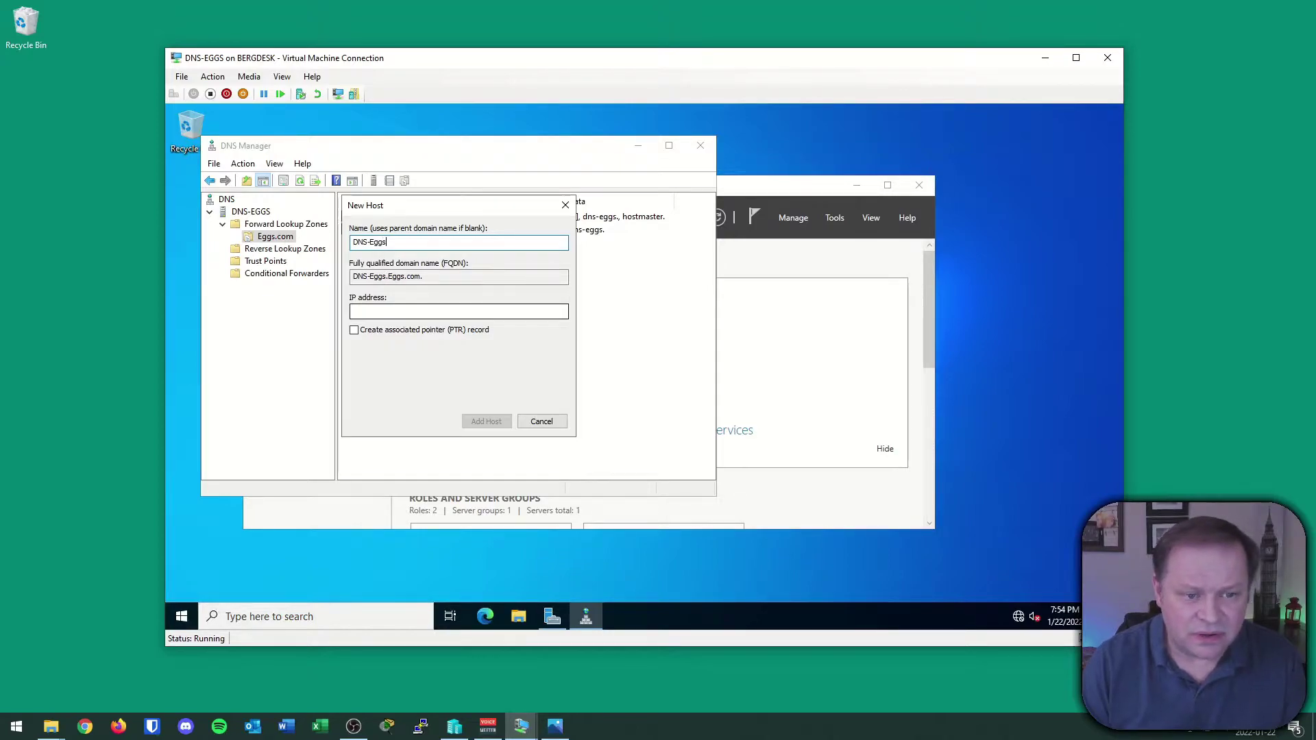
{"action": "left_click", "coordinate": [459, 312]}
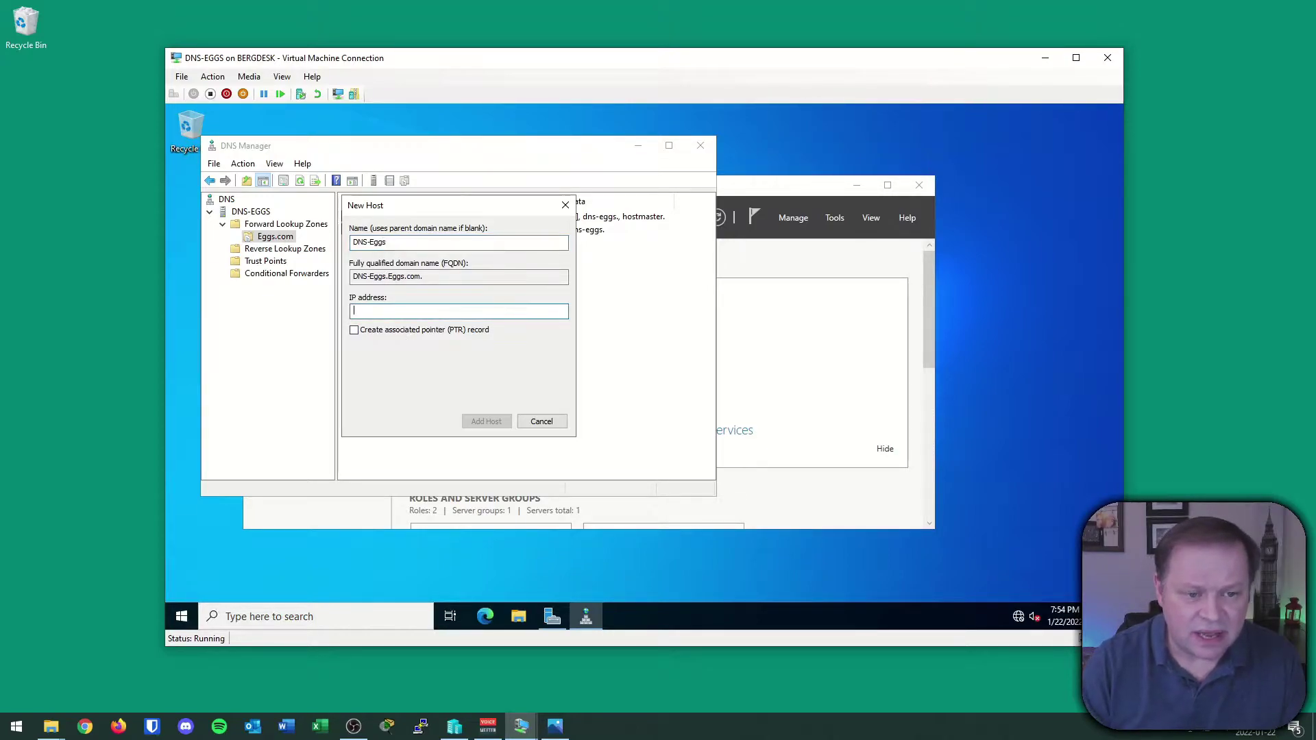
{"action": "type", "text": "10.10.10.1"}
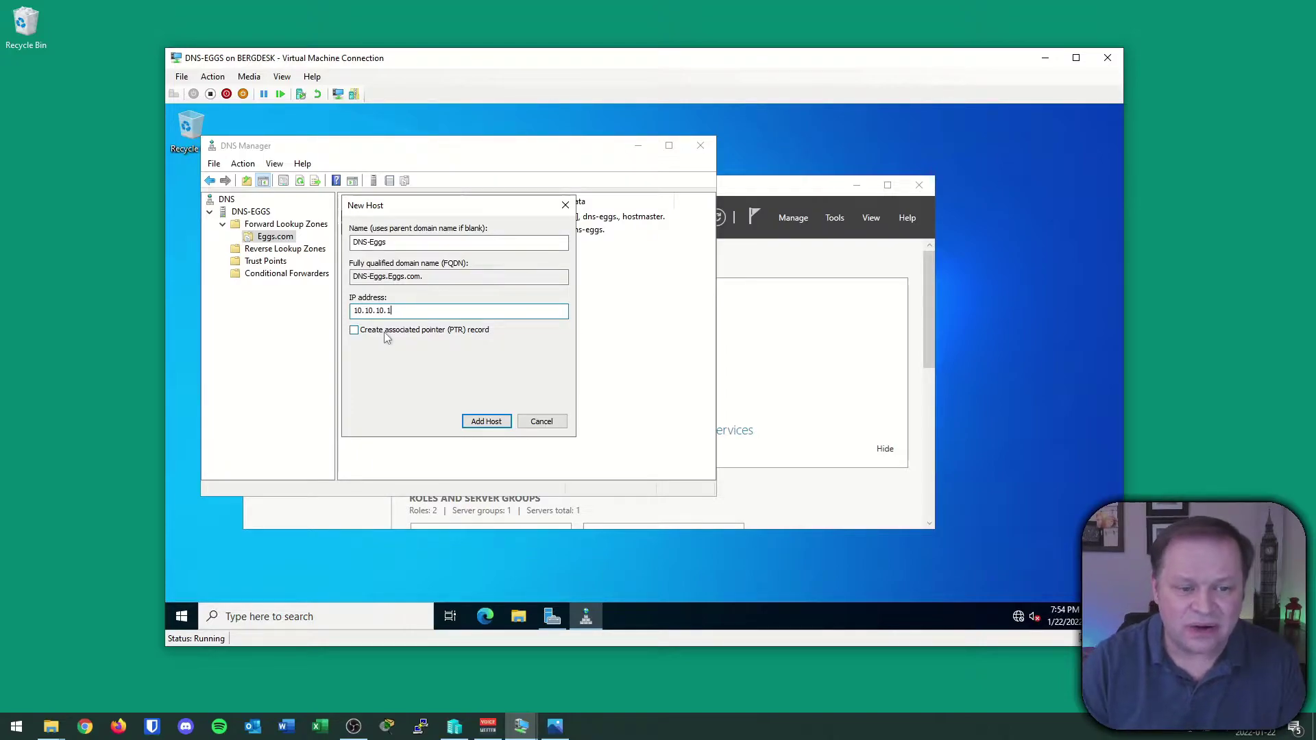
{"action": "left_click", "coordinate": [482, 412]}
{"action": "left_click", "coordinate": [735, 410]}
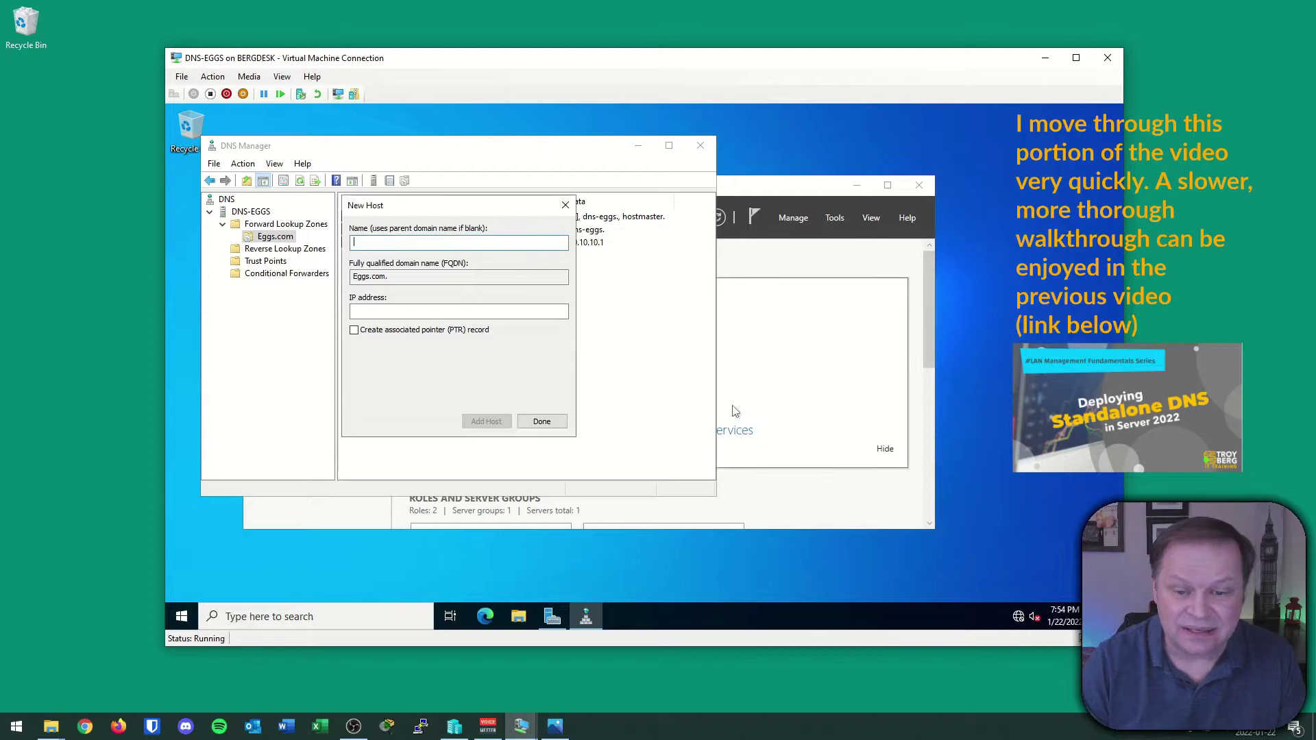
{"action": "left_click", "coordinate": [538, 421]}
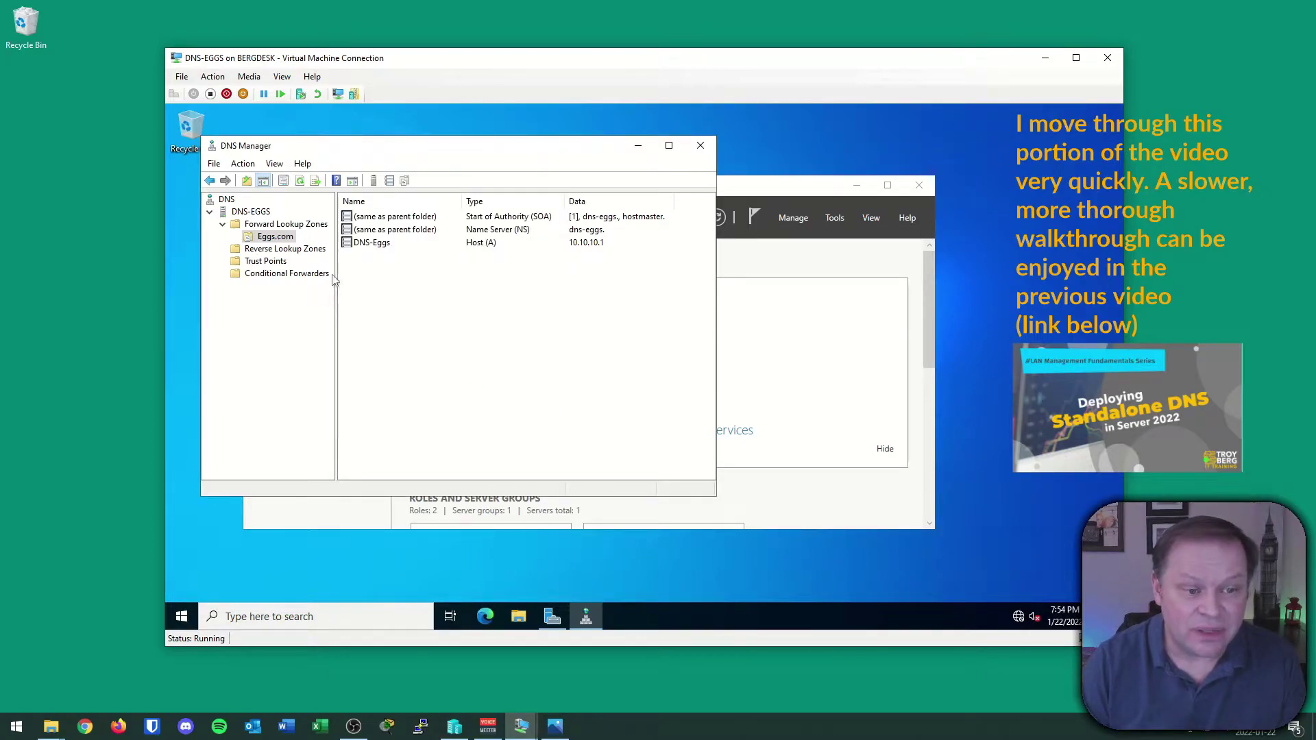
Create a primary IPv4 reverse lookup zone for network ID 10.10.10 with a new zone file 10.10.10.in-addr.arpa.dns.
{"action": "left_click", "coordinate": [300, 253]}
{"action": "right_click", "coordinate": [300, 256]}
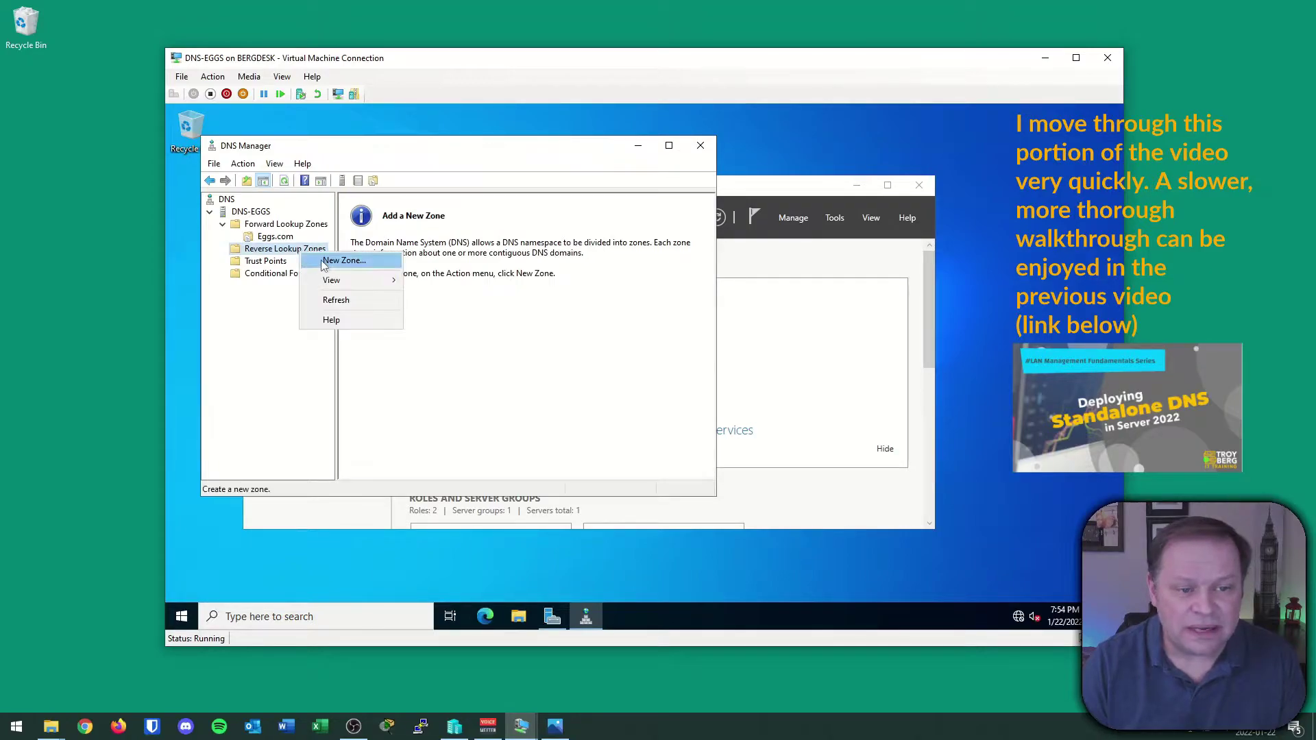
{"action": "left_click", "coordinate": [343, 261]}
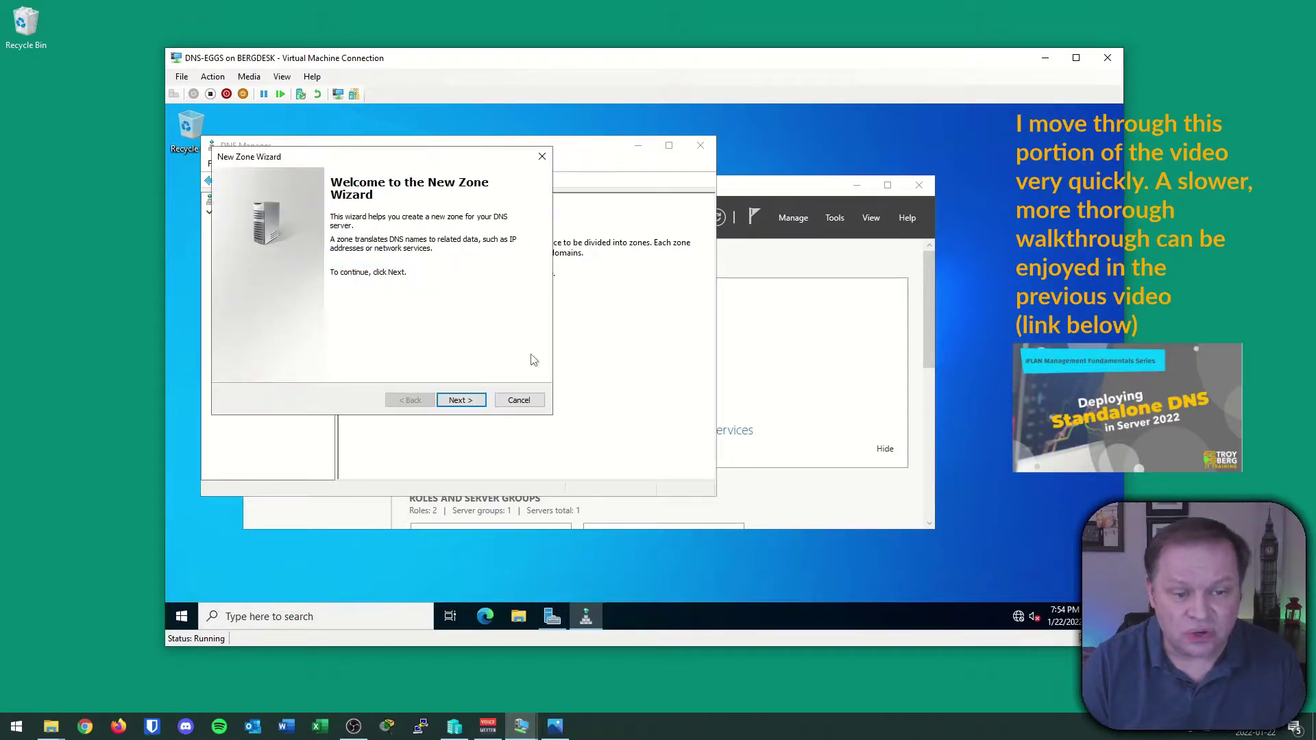
{"action": "left_click", "coordinate": [460, 400]}
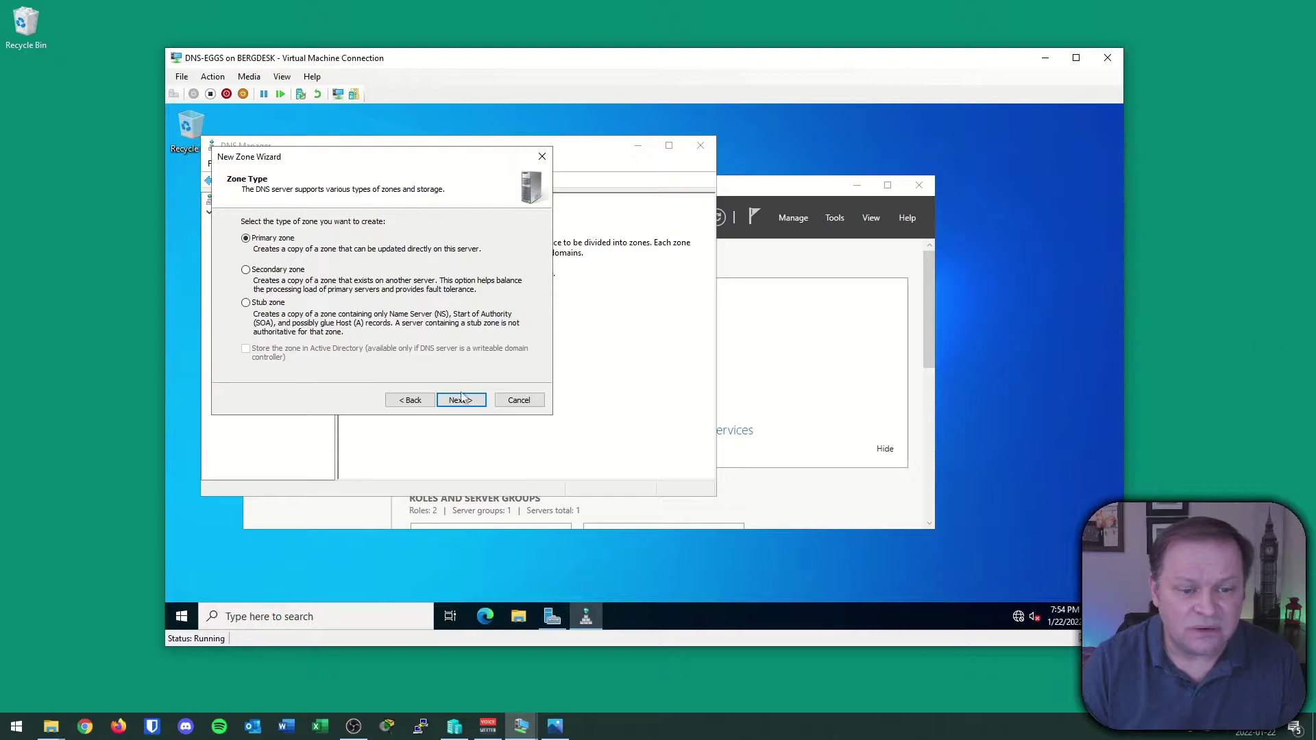
{"action": "left_click", "coordinate": [469, 401]}
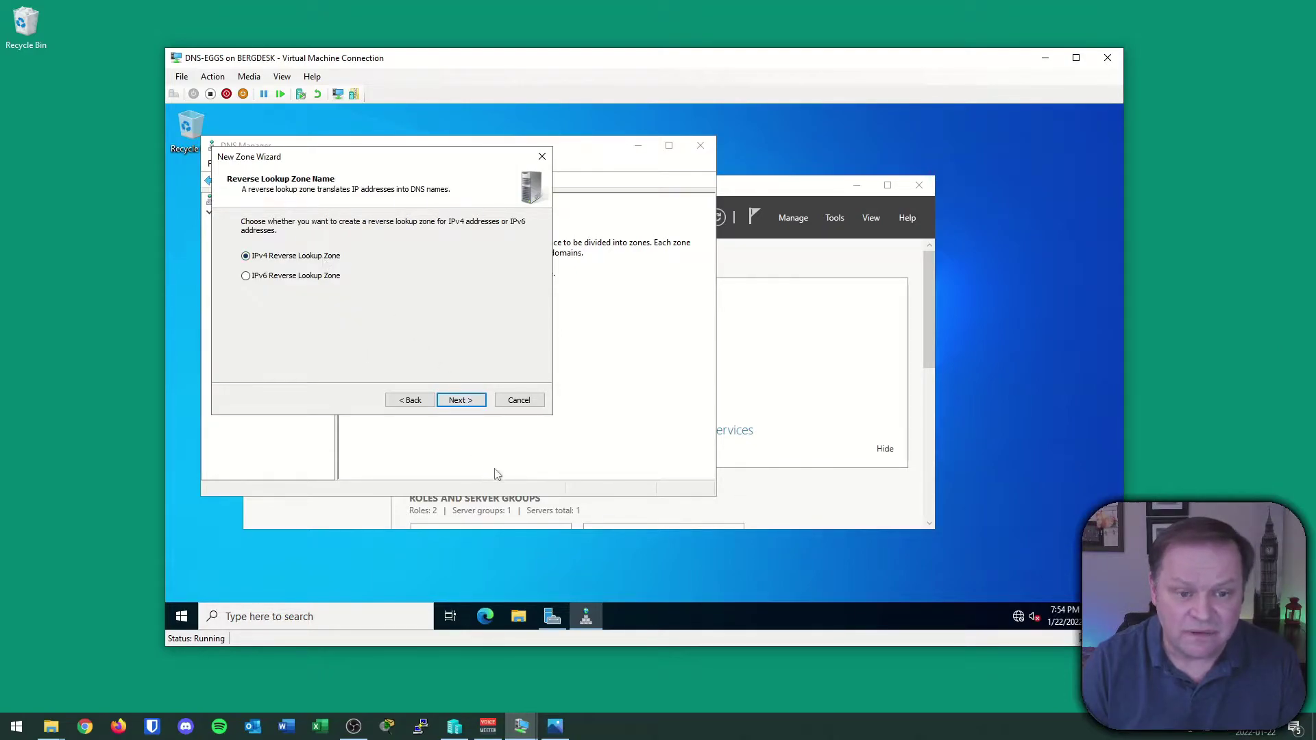
{"action": "left_click", "coordinate": [465, 404]}
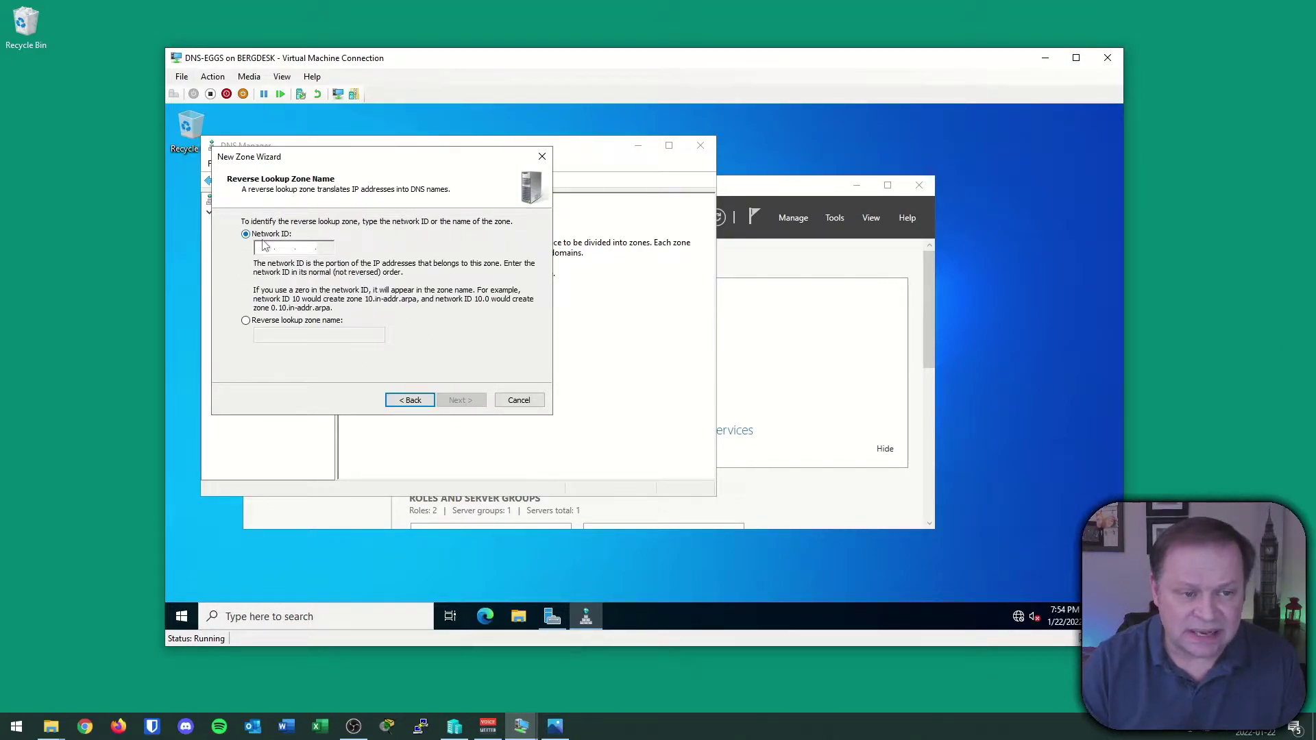
{"action": "type", "text": "10.10.10."}
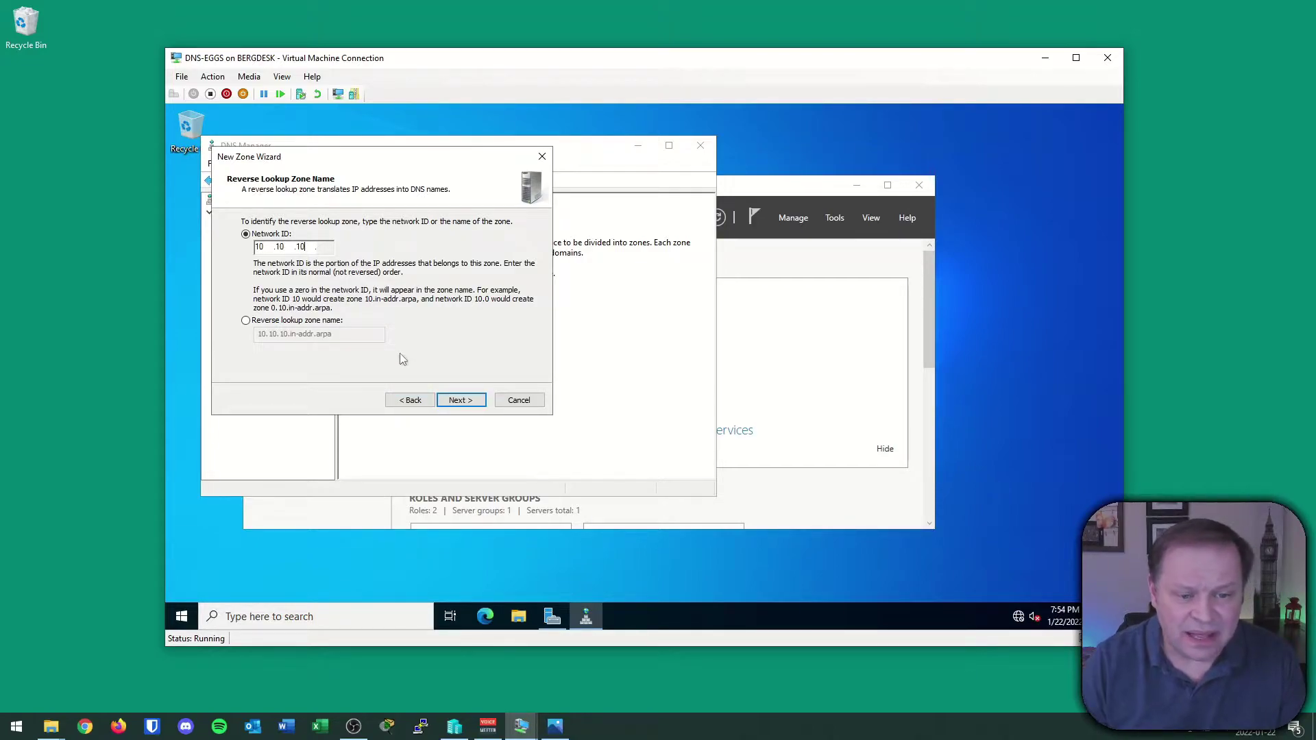
{"action": "left_click", "coordinate": [461, 404]}
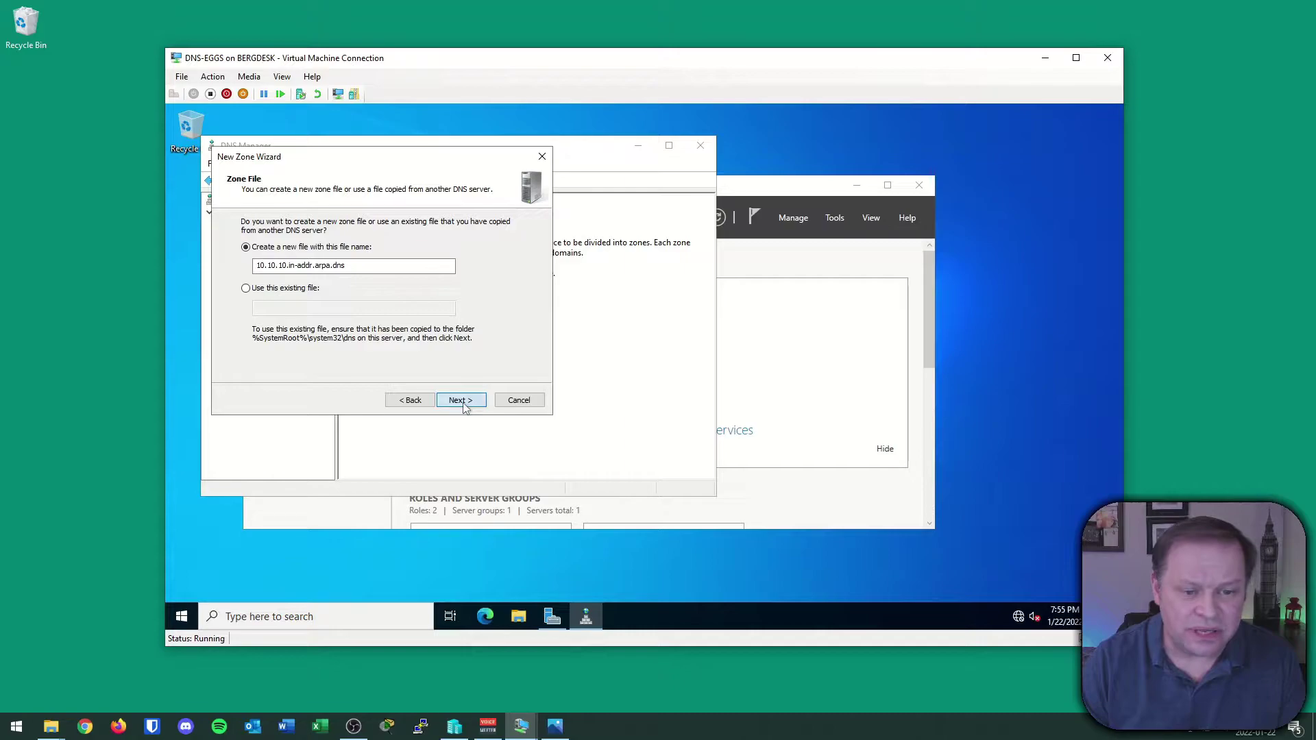
{"action": "left_click", "coordinate": [462, 403]}
{"action": "left_click", "coordinate": [469, 402]}
{"action": "left_click", "coordinate": [458, 398]}
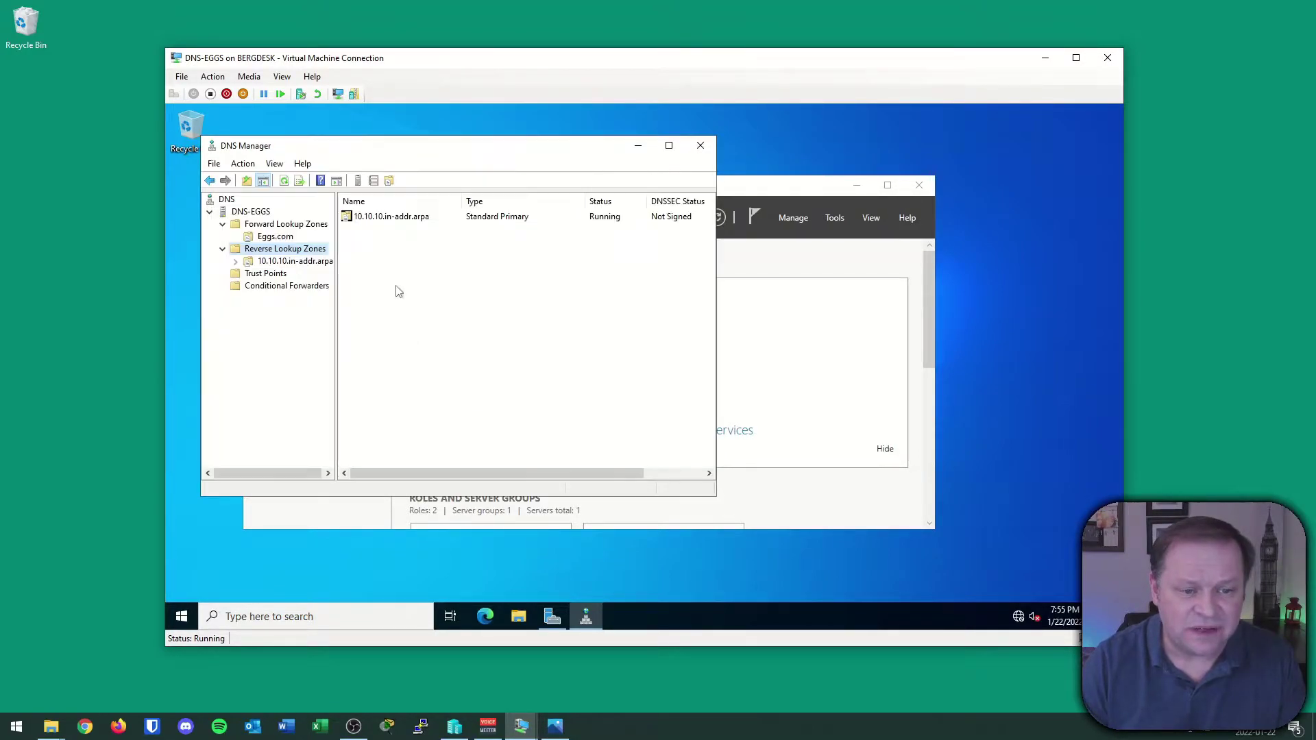
Enable updating the associated pointer record for the DNS-Eggs host record in Eggs.com and refresh the 10.10.10.in-addr.arpa zone.
{"action": "left_click", "coordinate": [248, 262]}
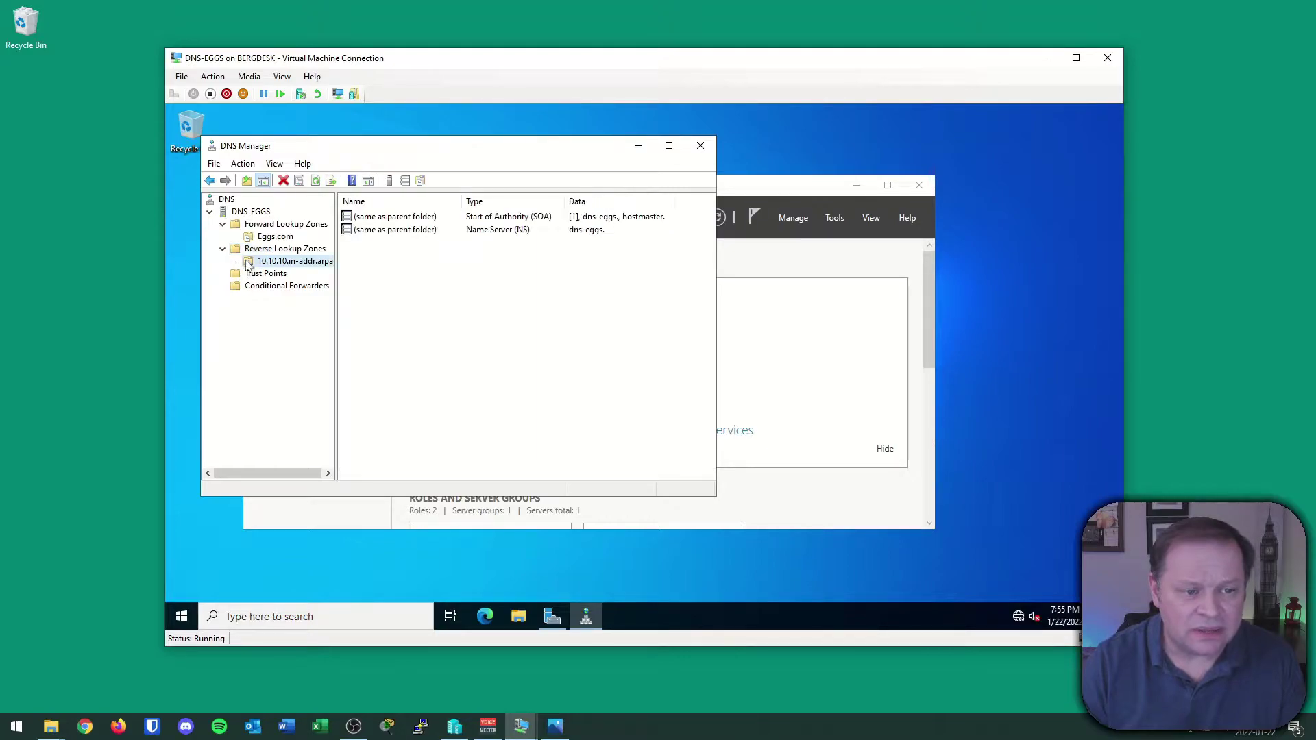
{"action": "left_click", "coordinate": [264, 238]}
{"action": "left_click", "coordinate": [377, 244]}
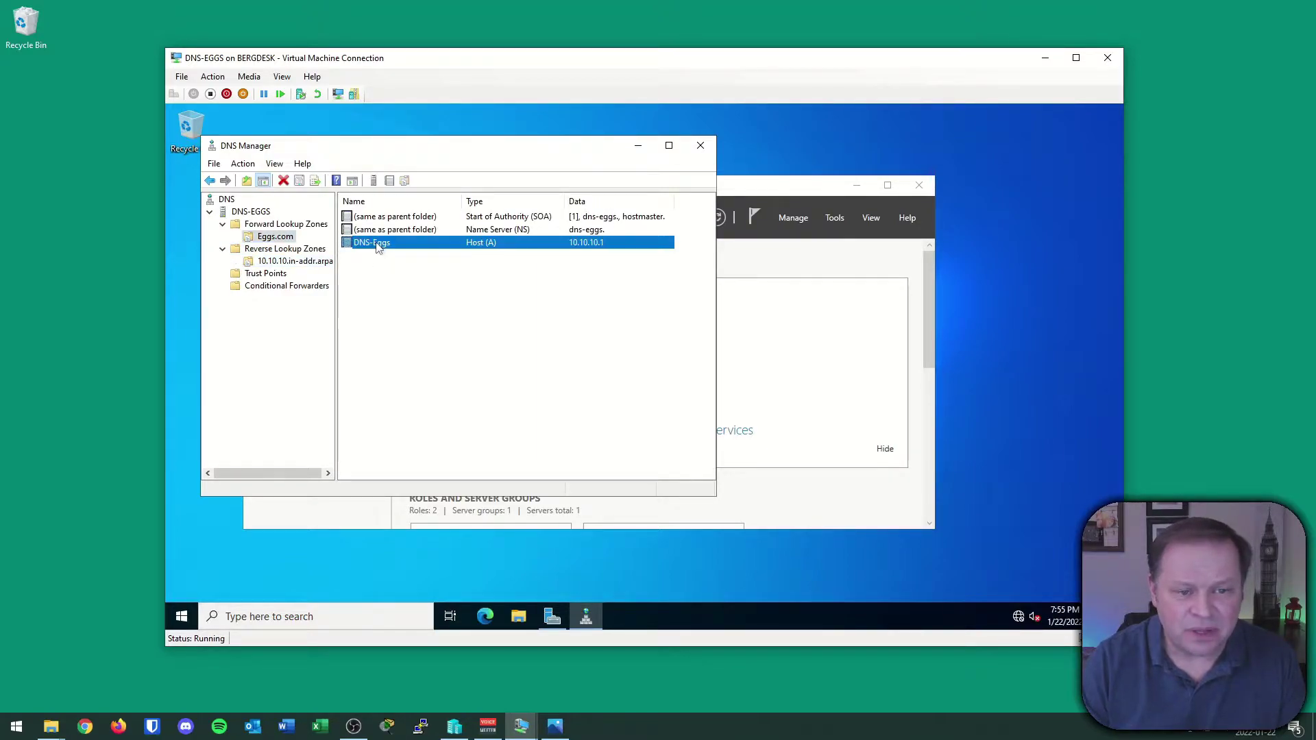
{"action": "right_click", "coordinate": [376, 244]}
{"action": "left_click", "coordinate": [419, 271]}
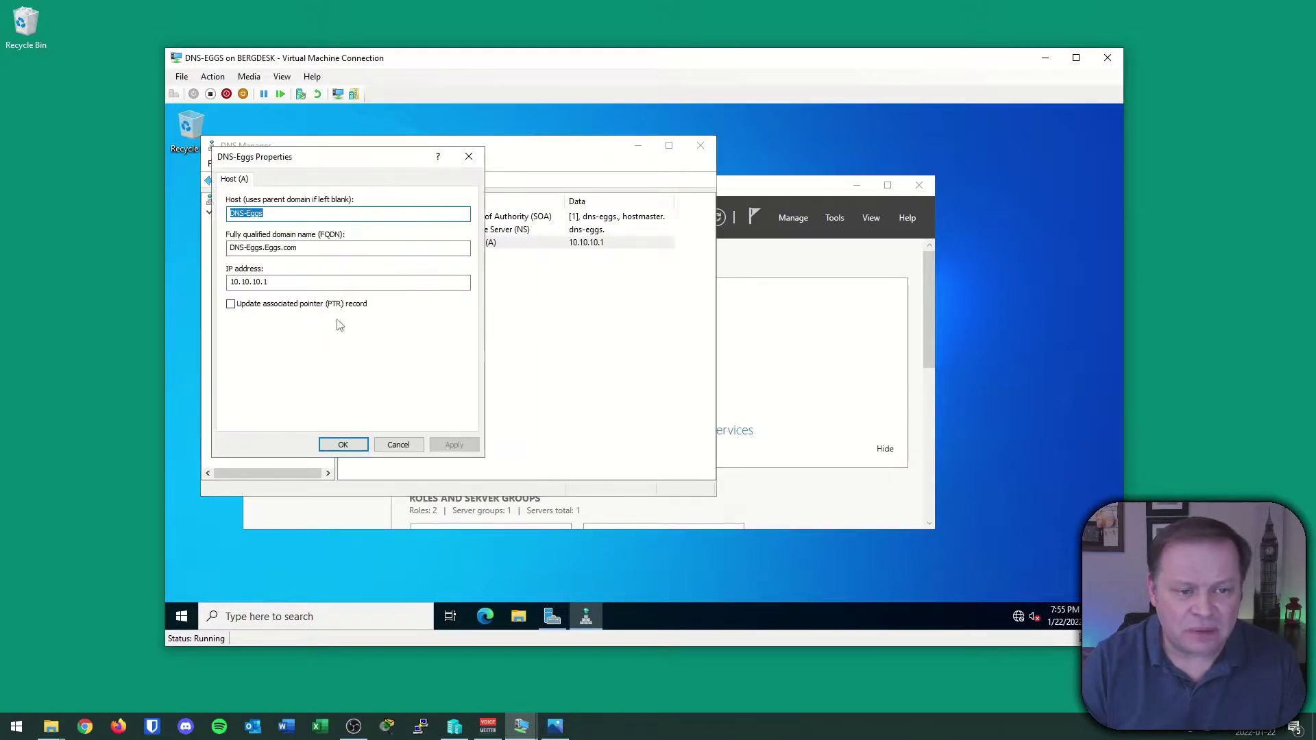
{"action": "left_click", "coordinate": [263, 308]}
{"action": "left_click", "coordinate": [452, 446]}
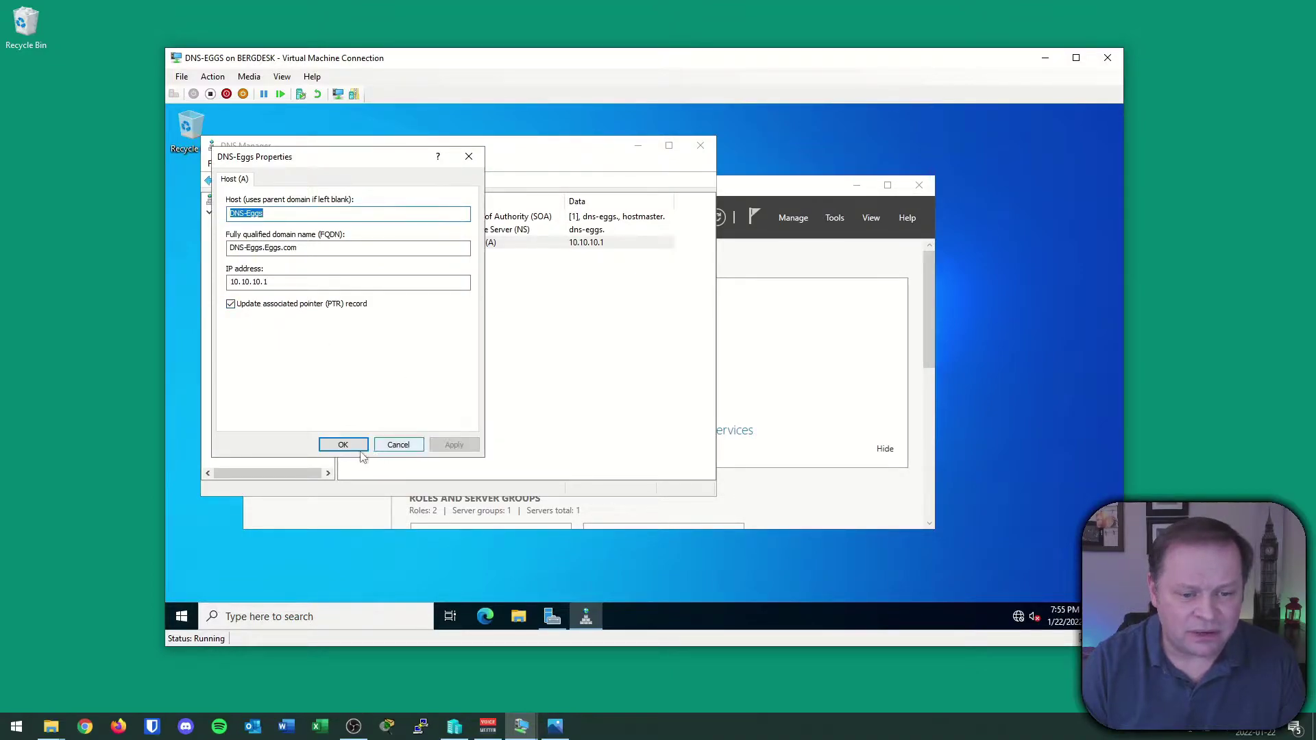
{"action": "left_click", "coordinate": [343, 445]}
{"action": "left_click", "coordinate": [296, 261]}
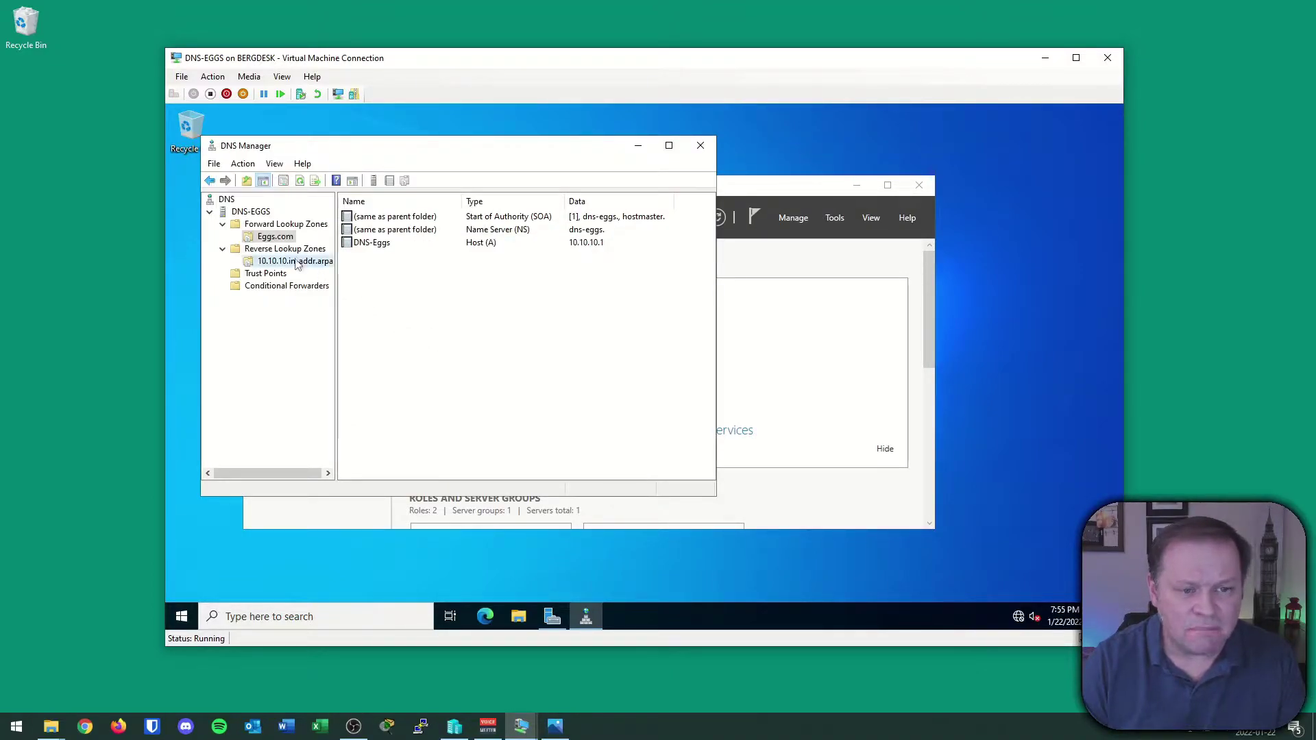
{"action": "left_click", "coordinate": [300, 181]}
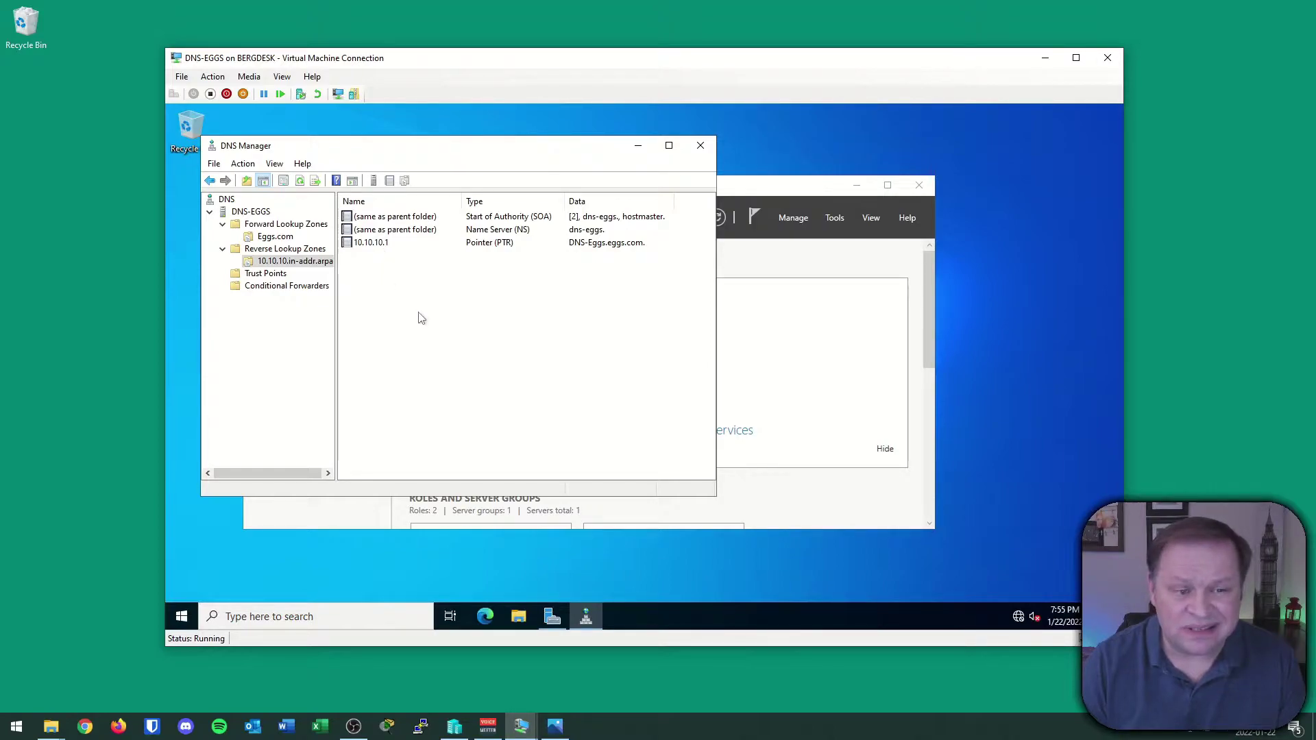
Create a primary IPv6 reverse lookup zone for prefix 2001:ABBA::/64 with a new zone file IPV6-Eggs and dynamic updates not allowed.
{"action": "left_click", "coordinate": [294, 253]}
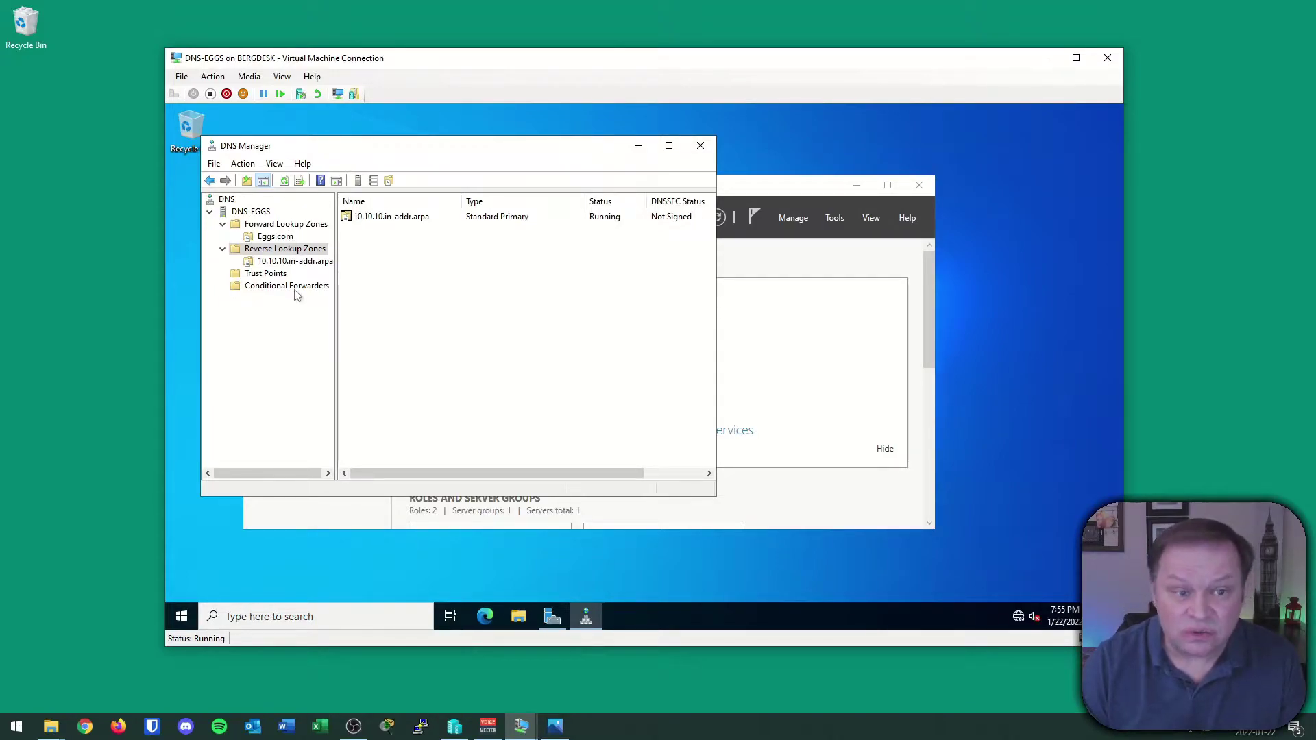
{"action": "right_click", "coordinate": [290, 251]}
{"action": "left_click", "coordinate": [352, 261]}
{"action": "left_click", "coordinate": [460, 400]}
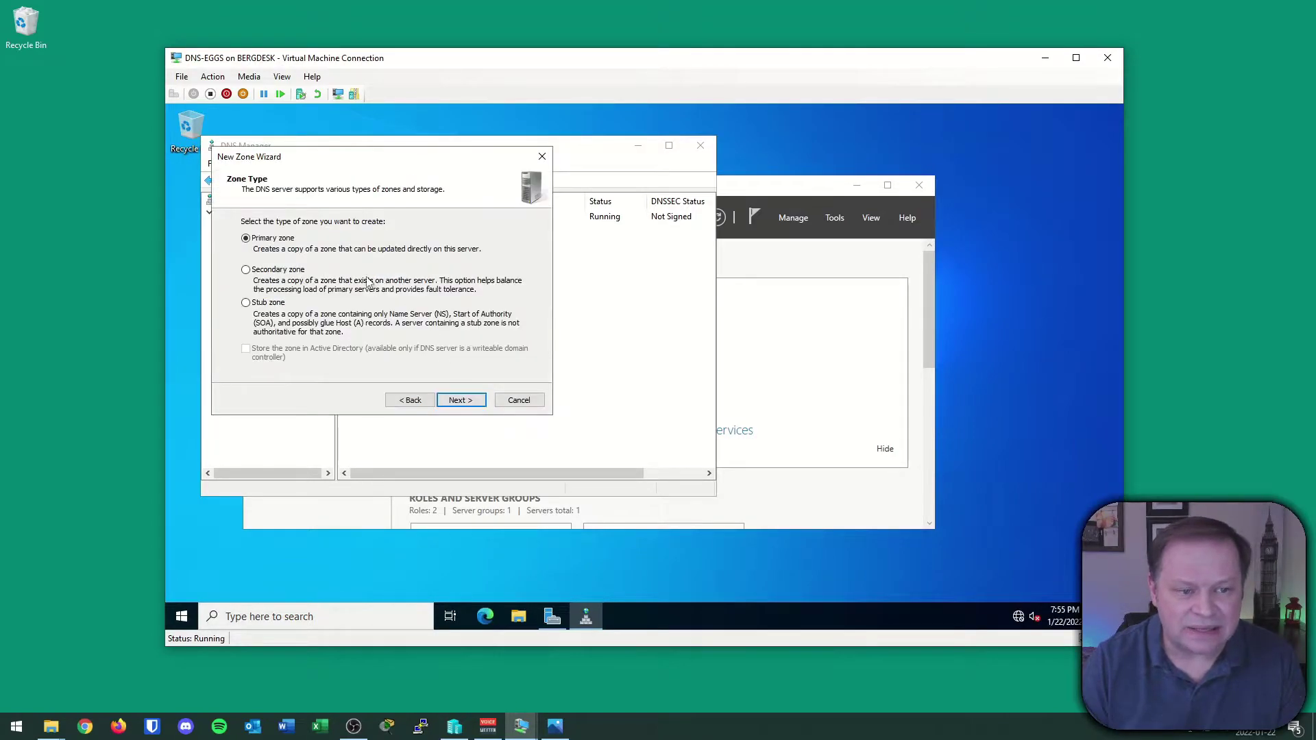
{"action": "left_click", "coordinate": [459, 400]}
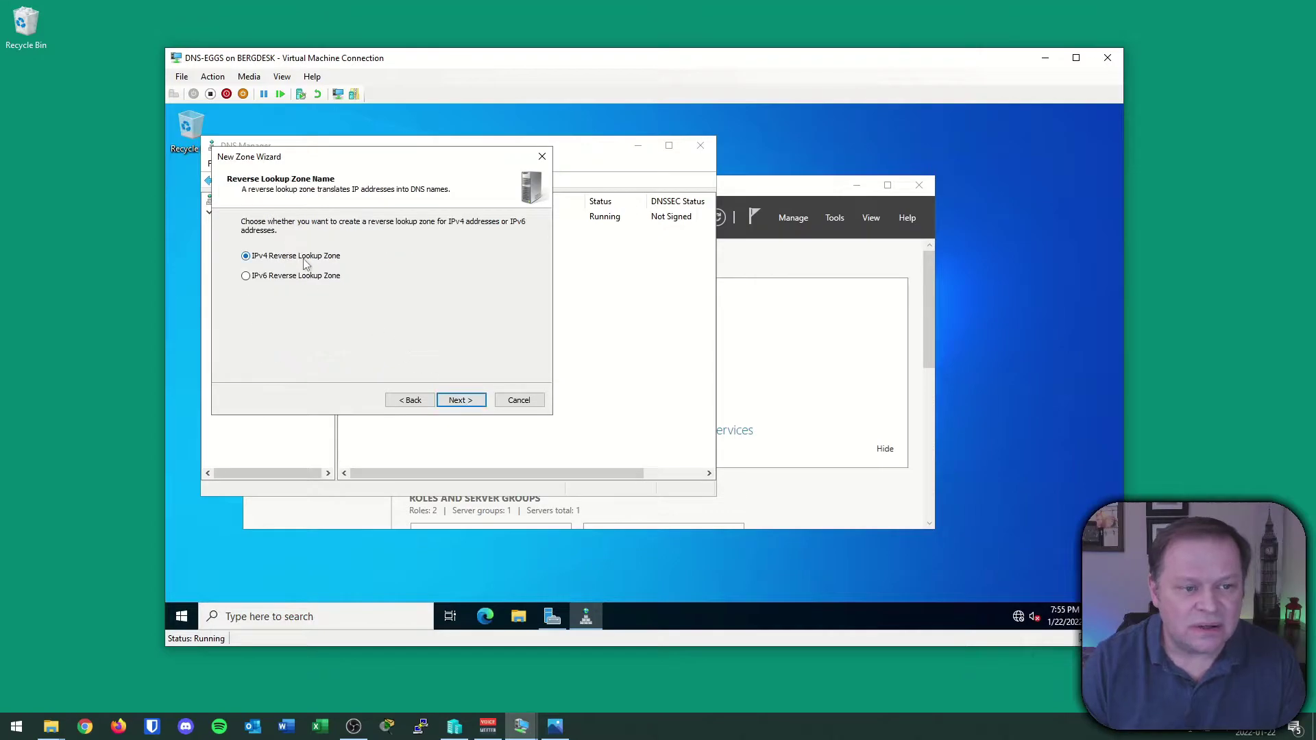
{"action": "left_click", "coordinate": [303, 277]}
{"action": "left_click", "coordinate": [461, 400]}
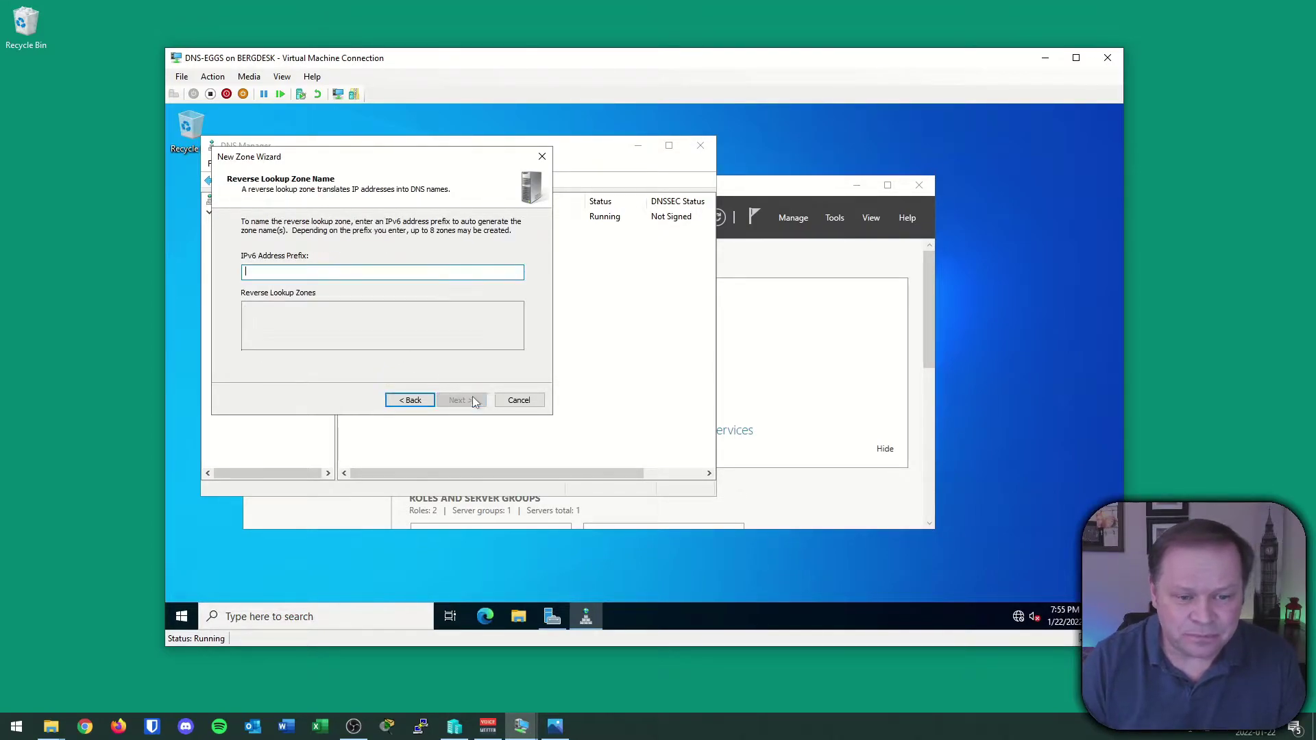
{"action": "left_click", "coordinate": [556, 726]}
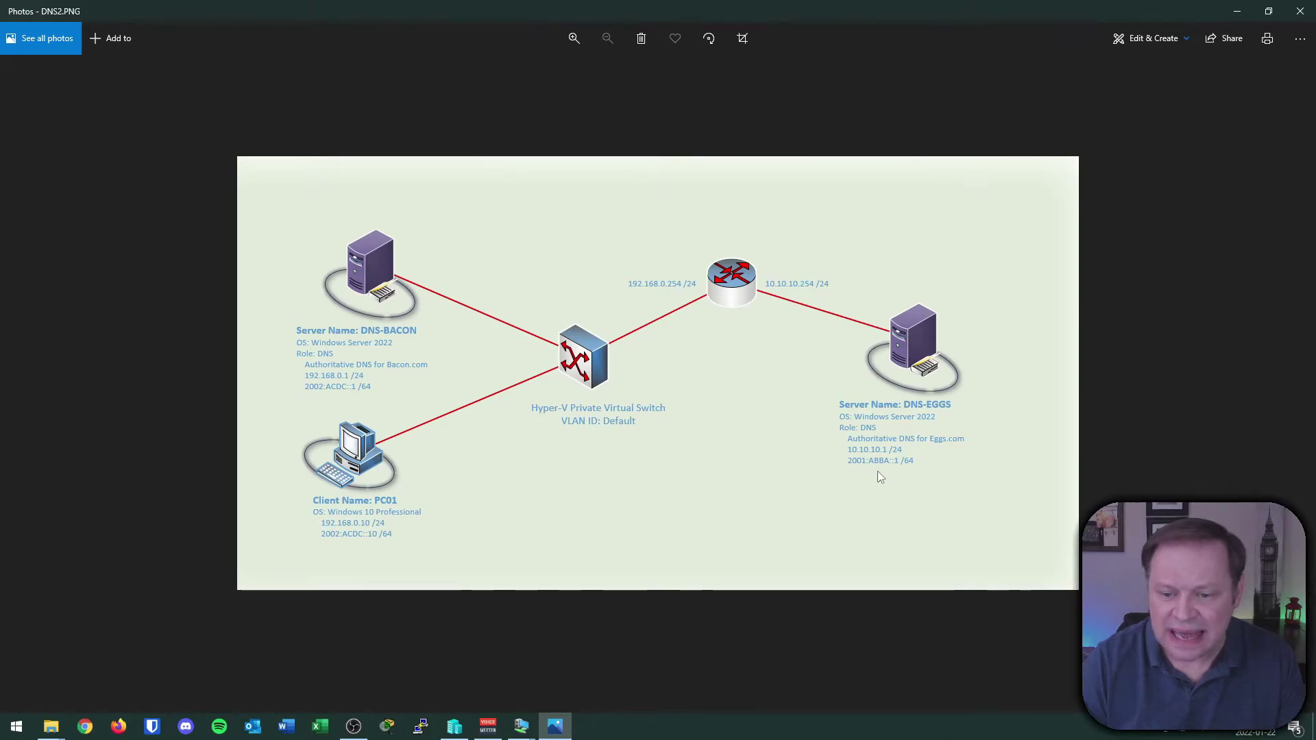
{"action": "left_click", "coordinate": [1233, 12]}
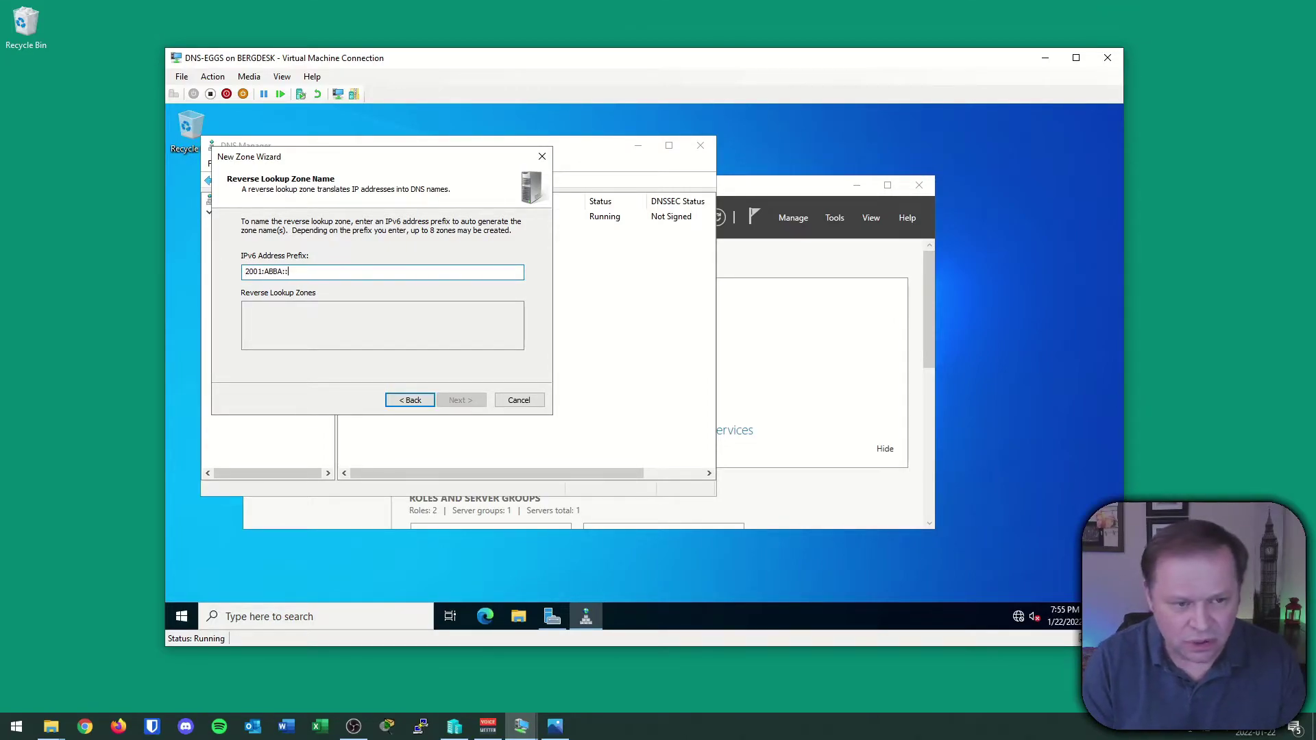
{"action": "type", "text": "64"}
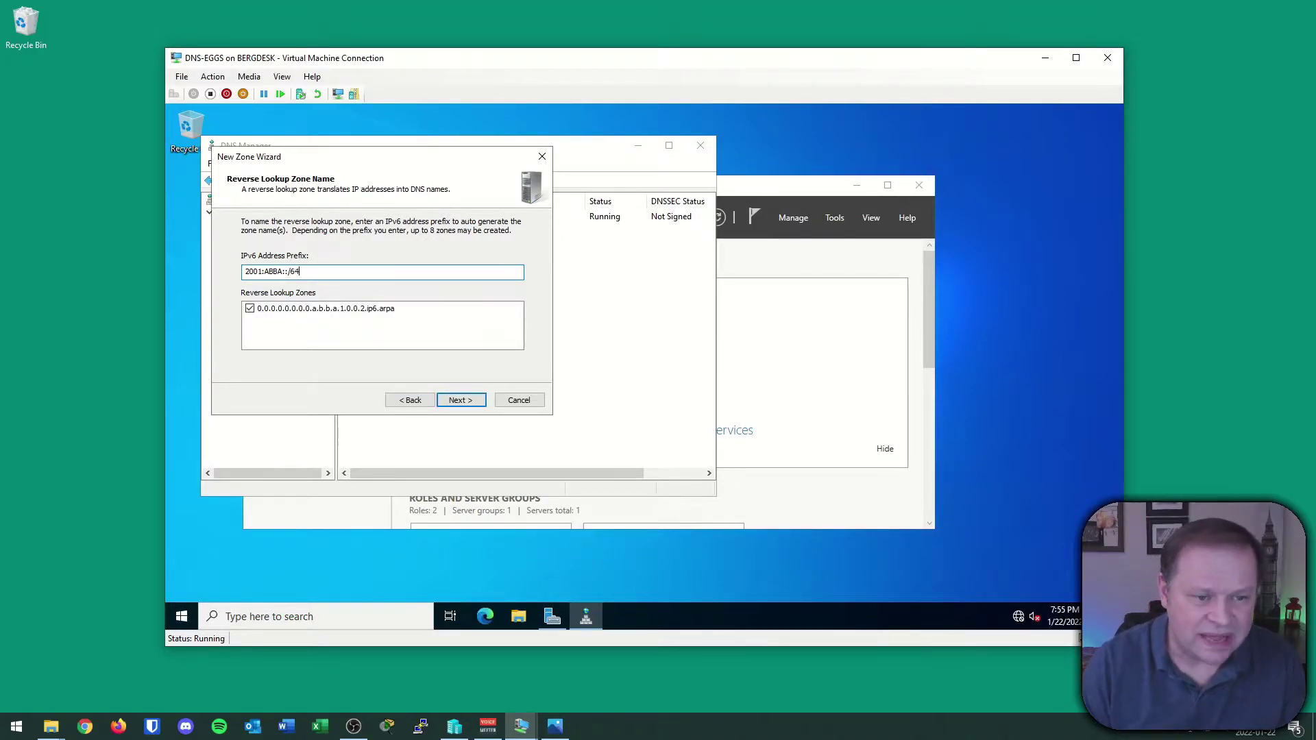
{"action": "left_click", "coordinate": [459, 401]}
{"action": "left_click", "coordinate": [329, 266]}
{"action": "type", "text": "IPV6-Eggs"}
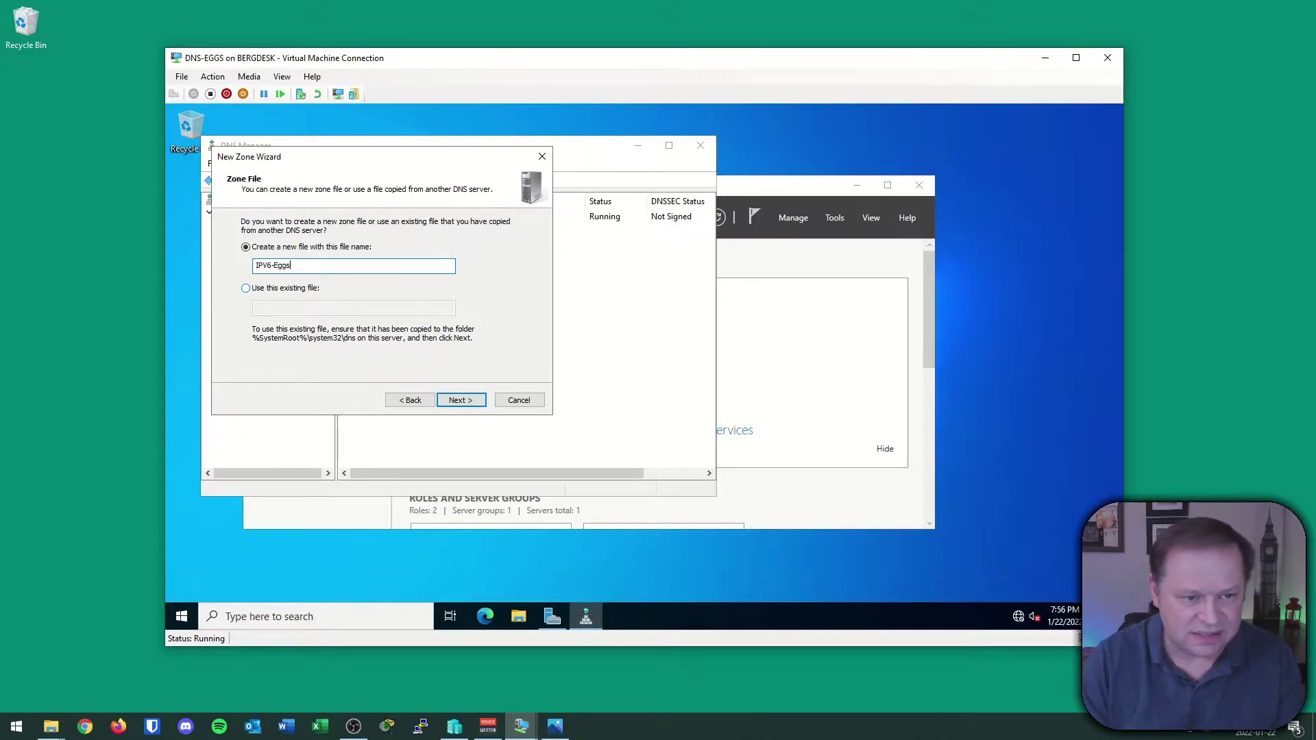
{"action": "left_click", "coordinate": [469, 406]}
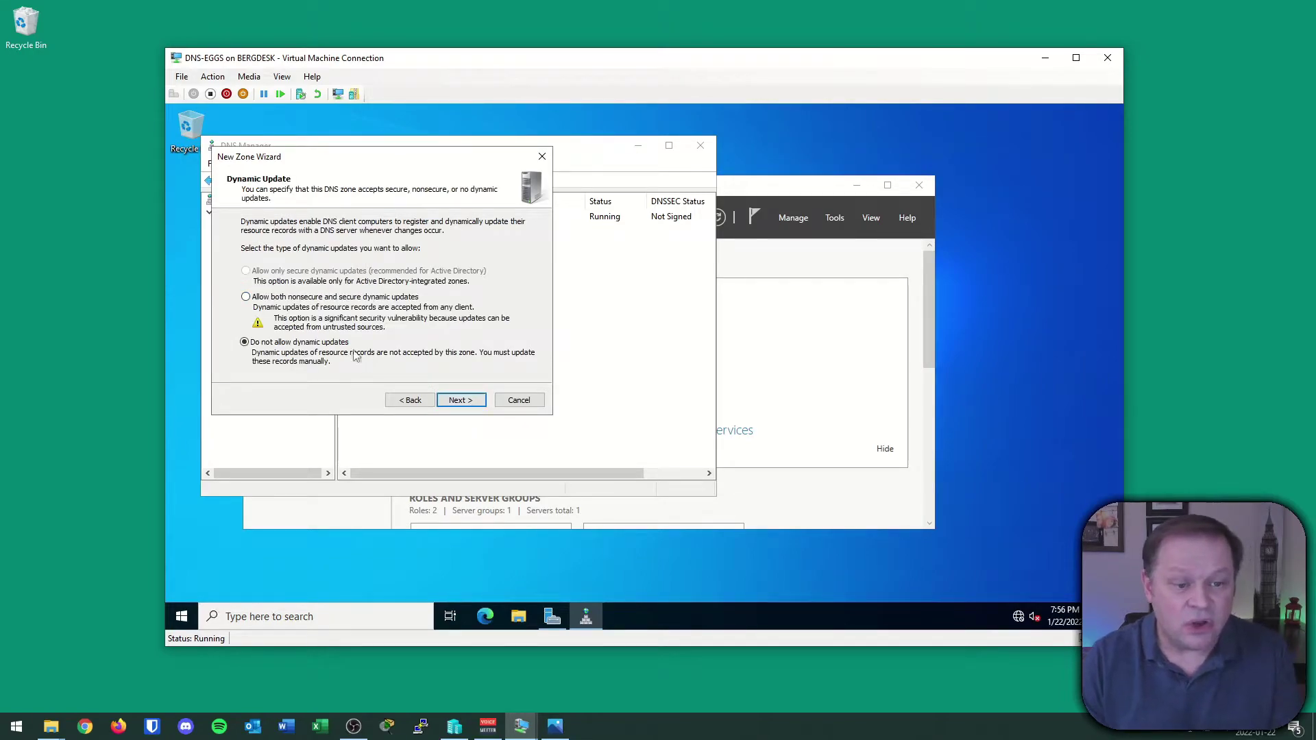
{"action": "left_click", "coordinate": [460, 403]}
{"action": "left_click", "coordinate": [456, 401]}
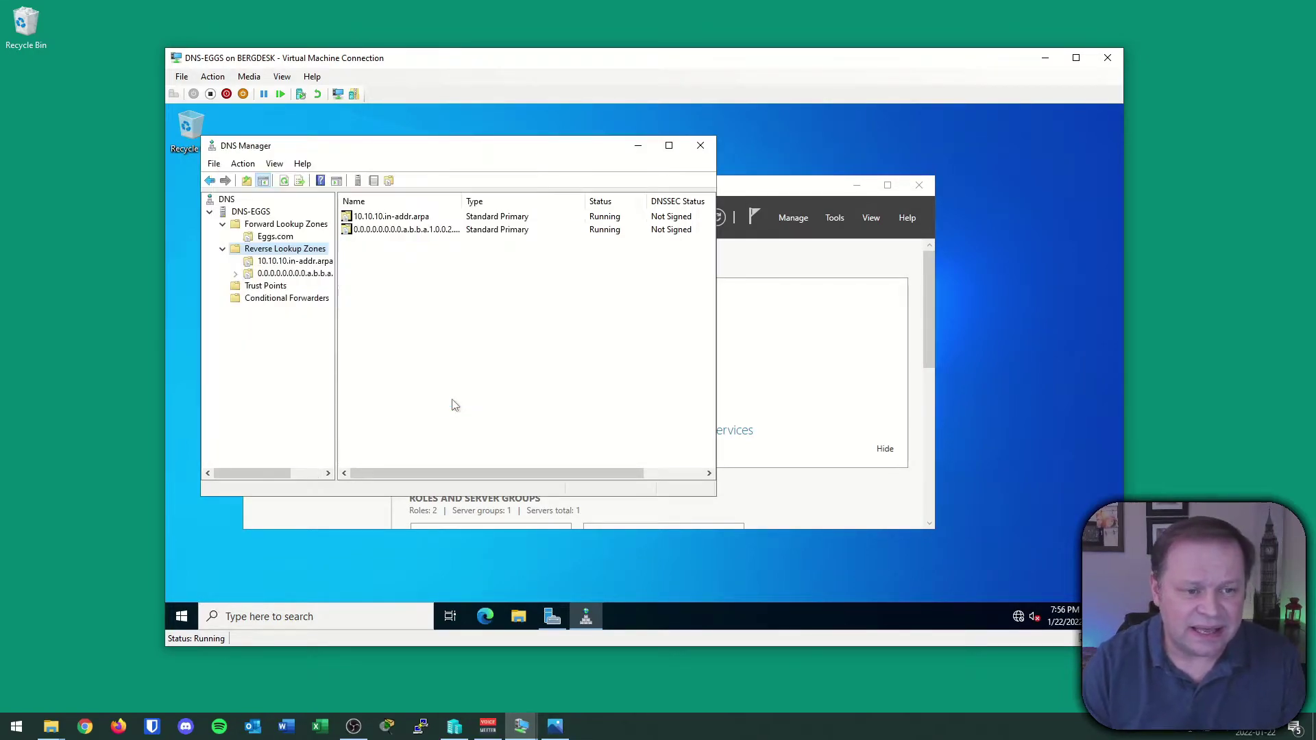
Add a DNS-Eggs host record with IP address 2001:ABBA::1 and an associated pointer record to Eggs.com, and refresh the IPv6 reverse zone.
{"action": "left_click", "coordinate": [248, 274]}
{"action": "left_click", "coordinate": [271, 238]}
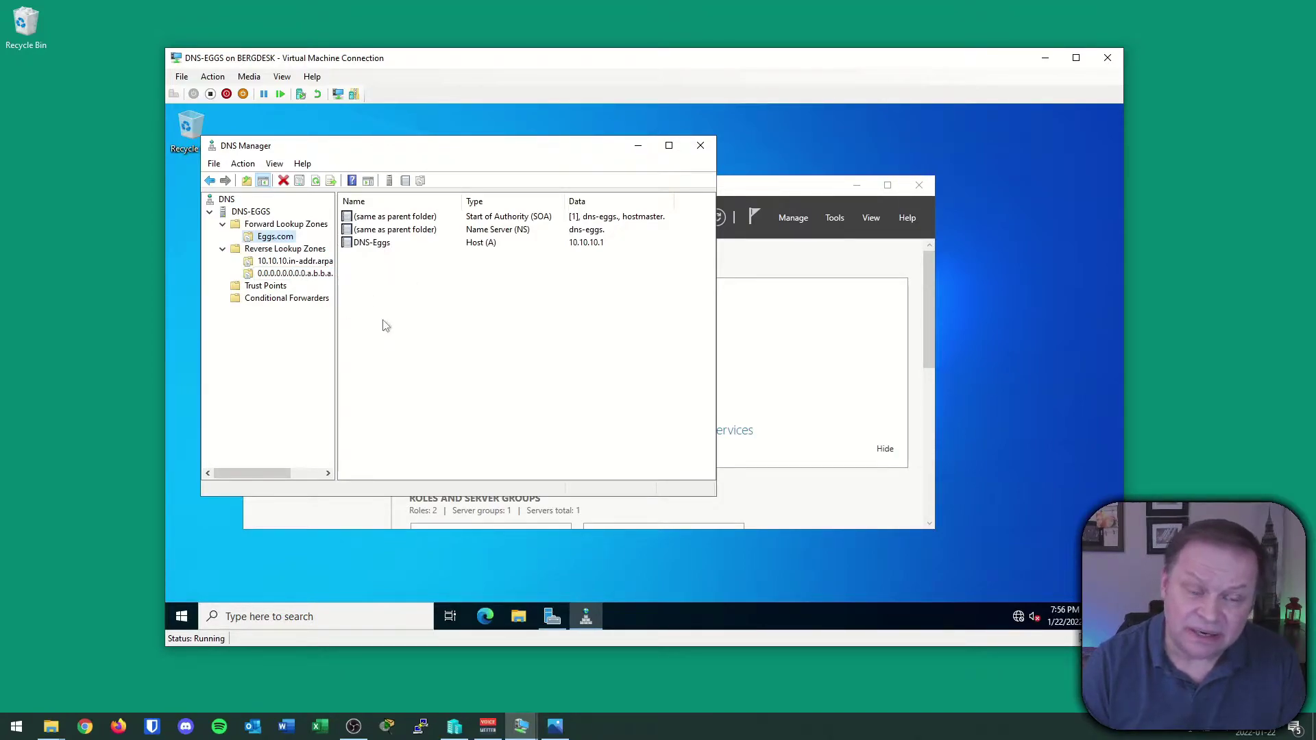
{"action": "right_click", "coordinate": [383, 286]}
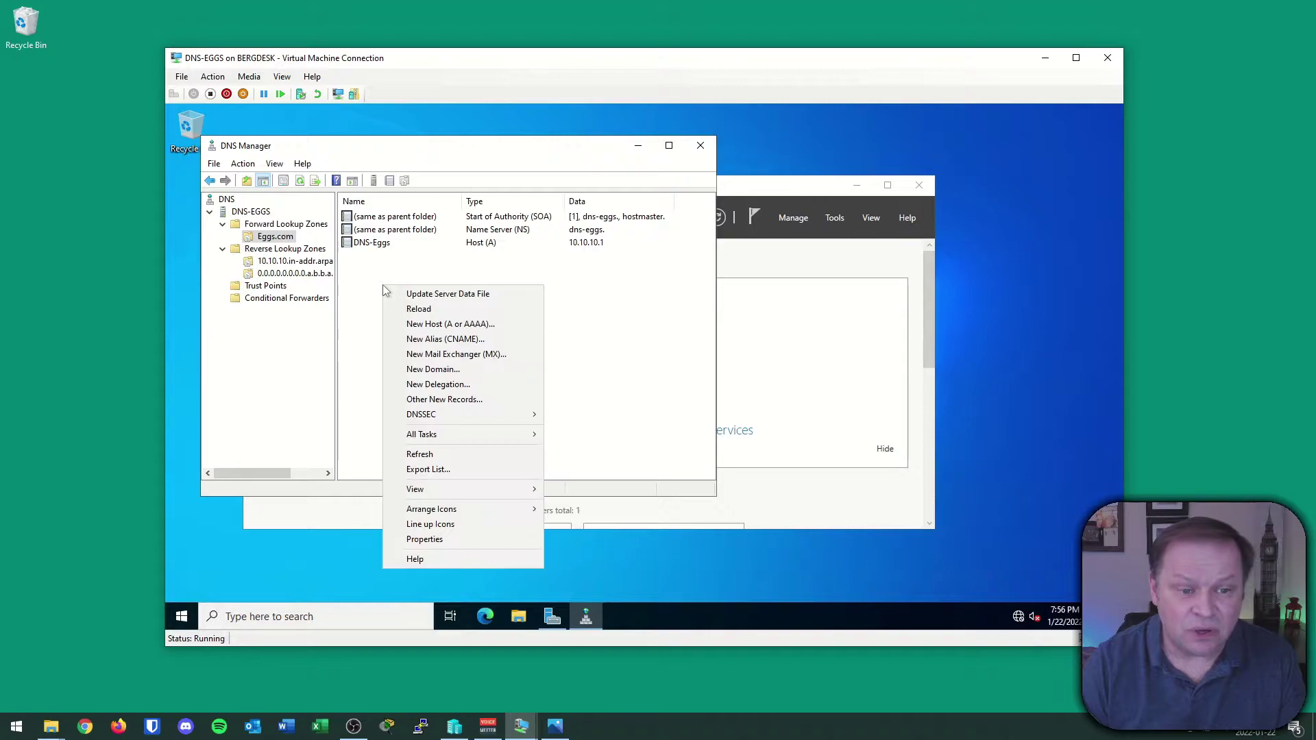
{"action": "left_click", "coordinate": [436, 326]}
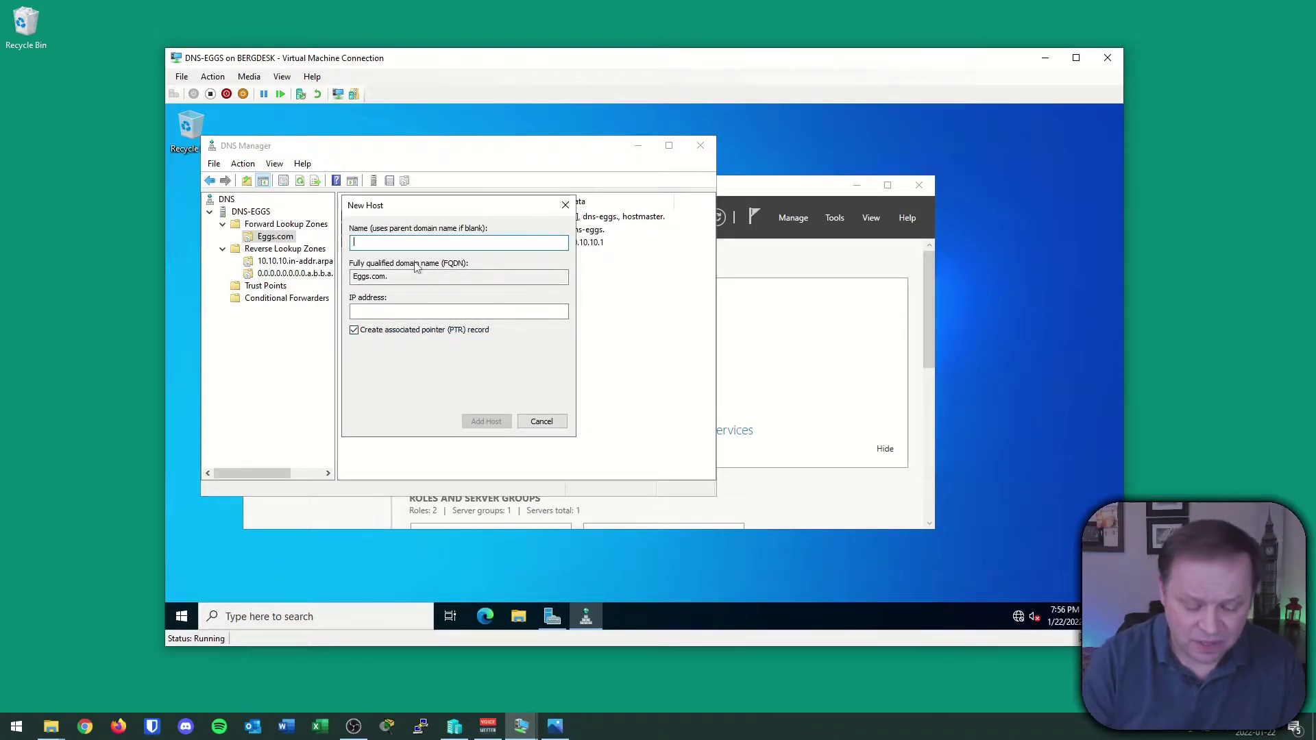
{"action": "type", "text": "DNS"}
{"action": "type", "text": "-E"}
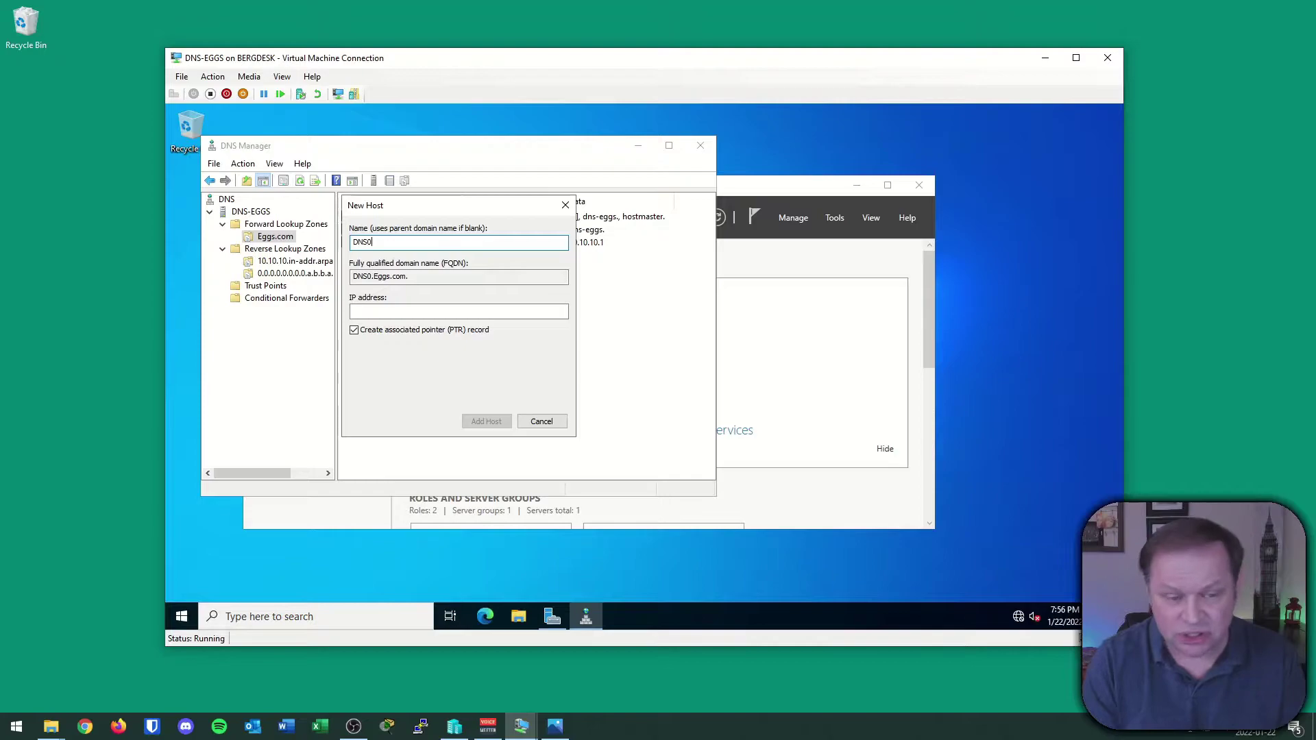
{"action": "type", "text": "ggs"}
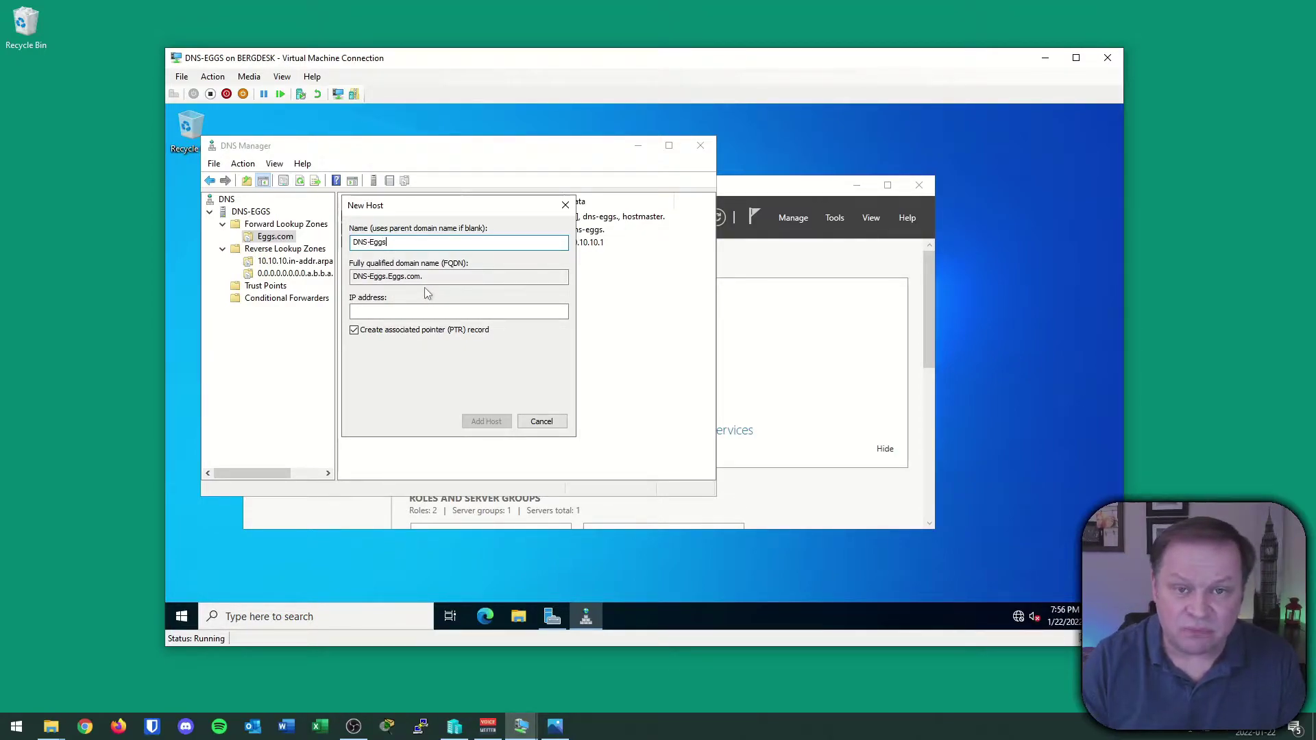
{"action": "key", "text": "Tab"}
{"action": "type", "text": "2"}
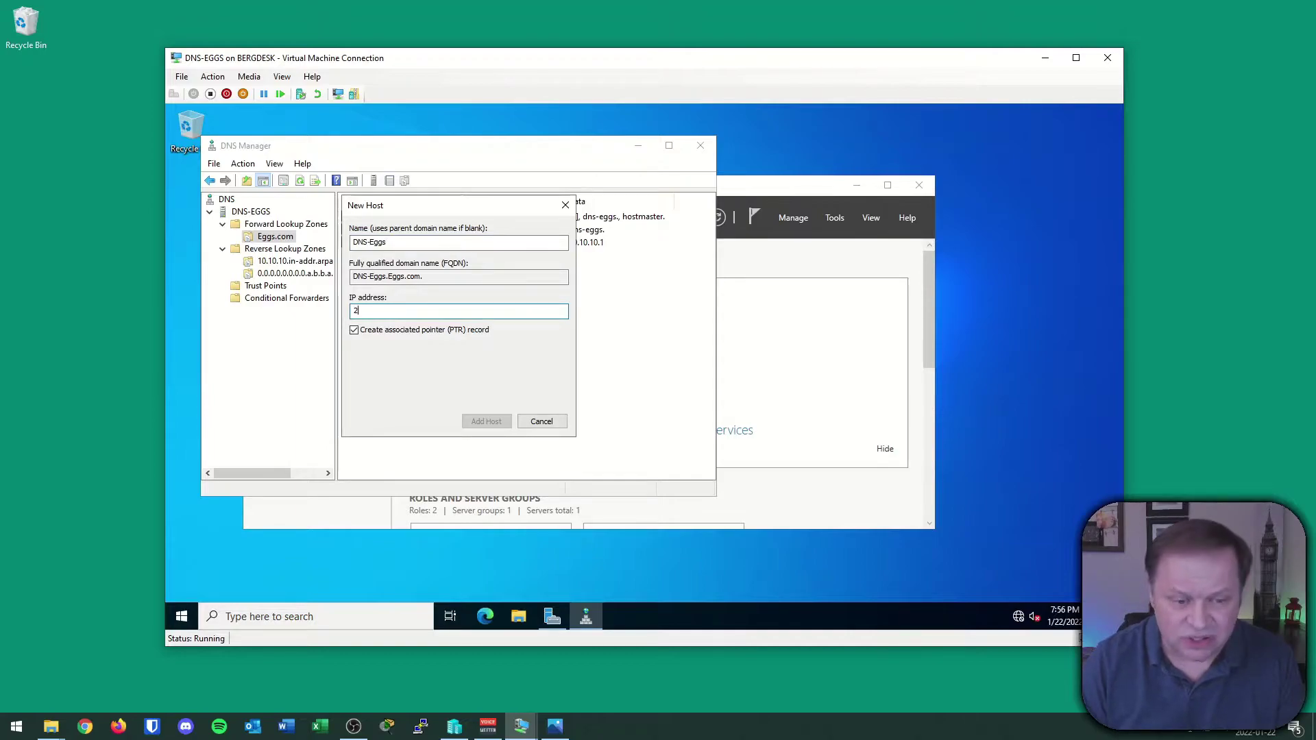
{"action": "type", "text": "001:A"}
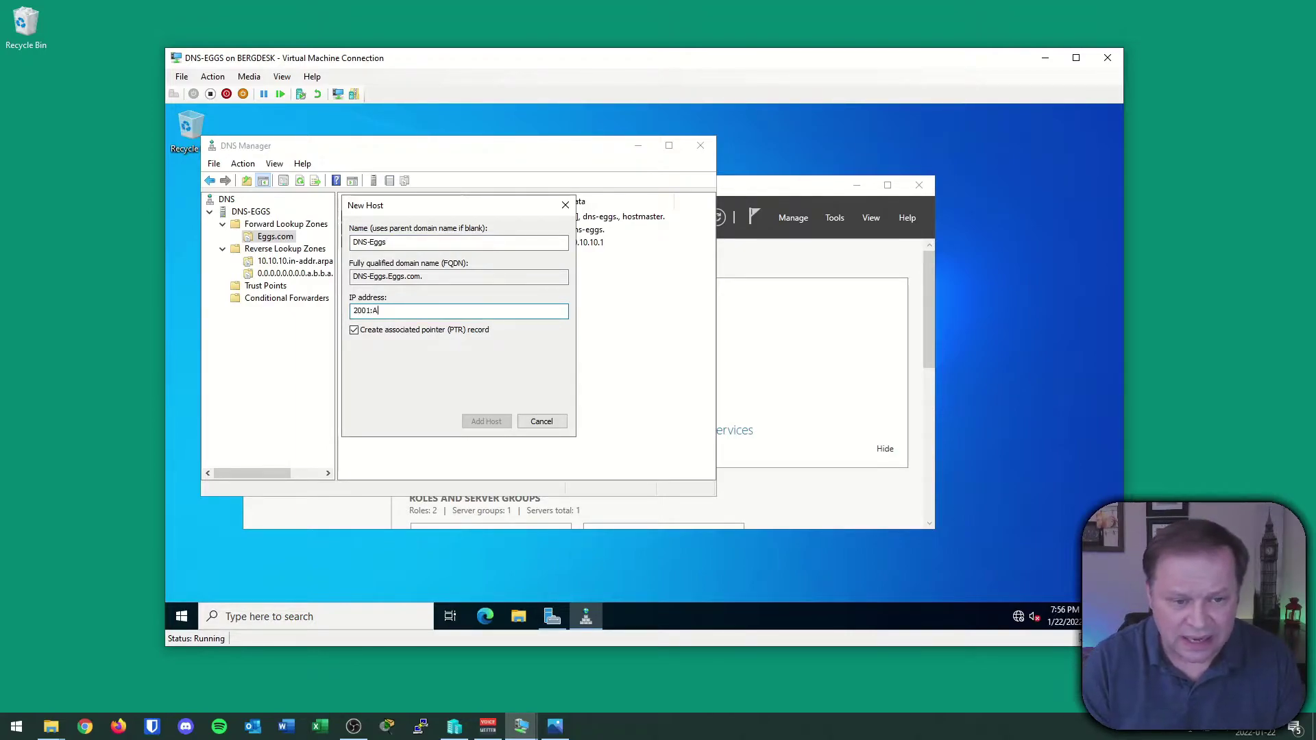
{"action": "type", "text": "BBA::1"}
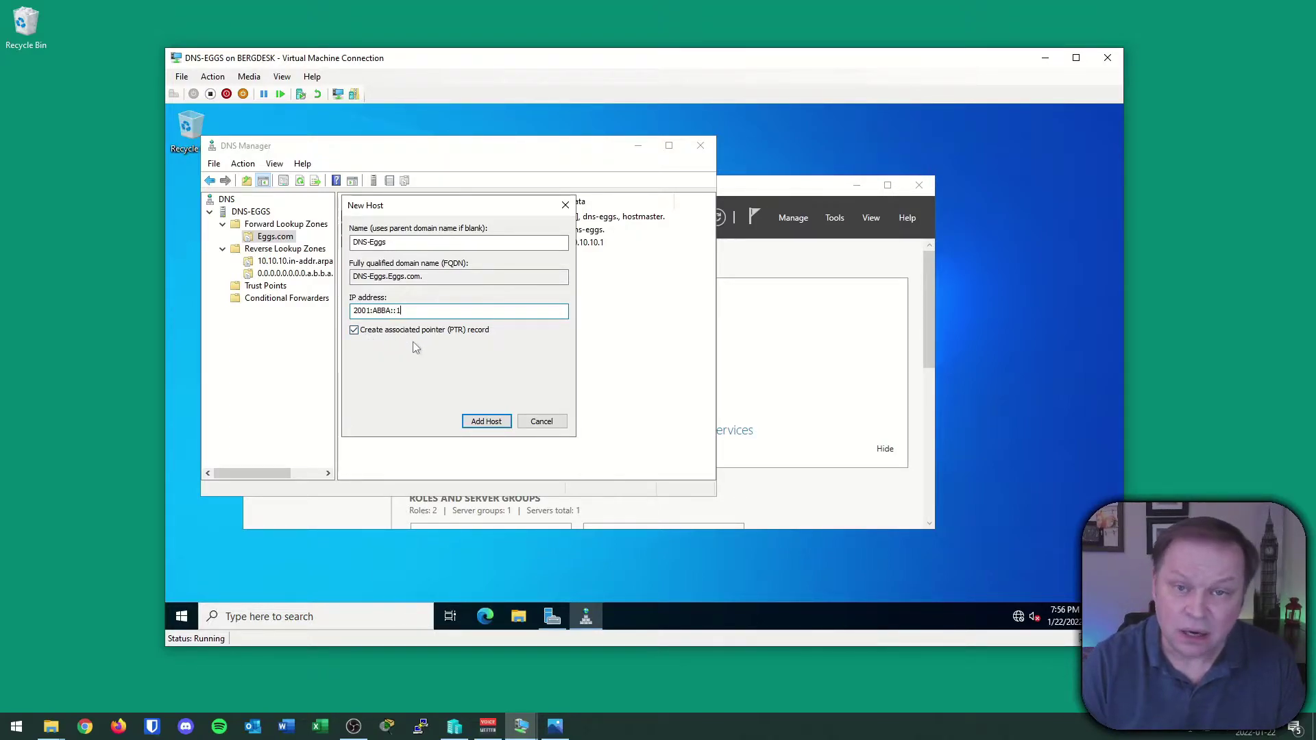
{"action": "left_click", "coordinate": [487, 417]}
{"action": "left_click", "coordinate": [751, 409]}
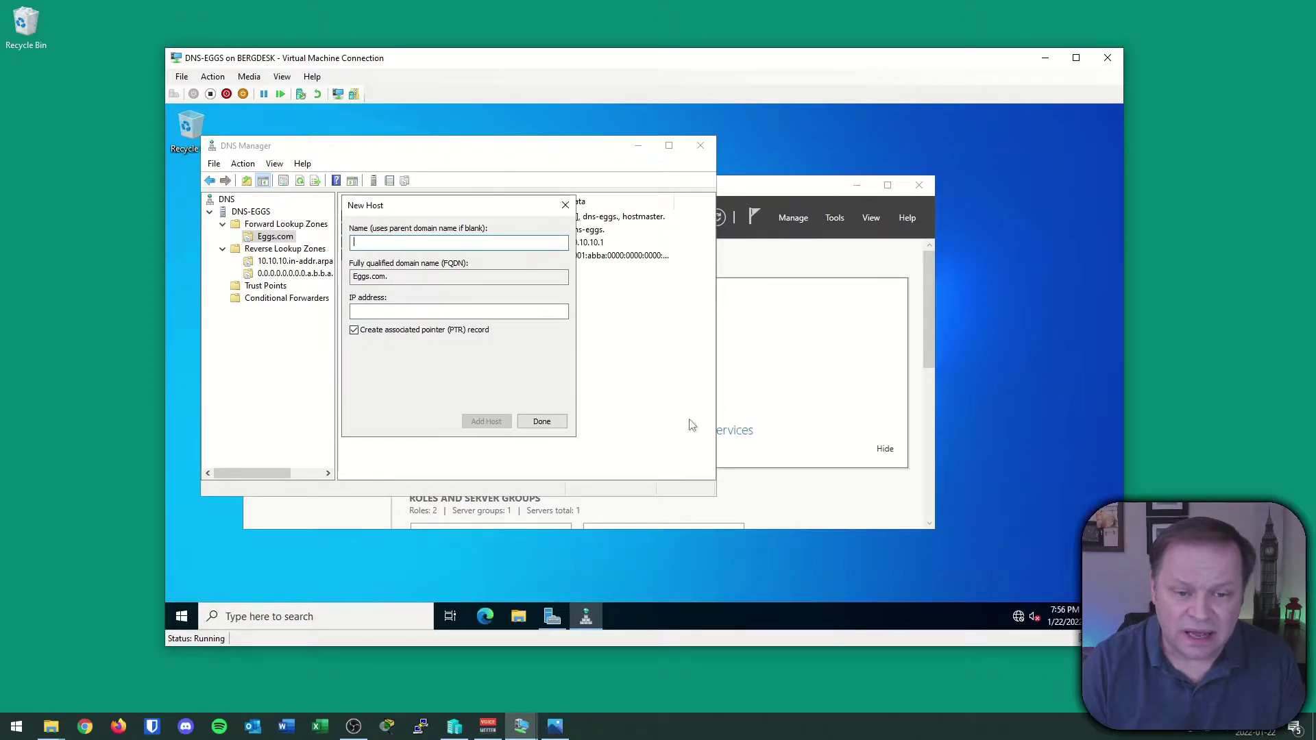
{"action": "left_click", "coordinate": [542, 422]}
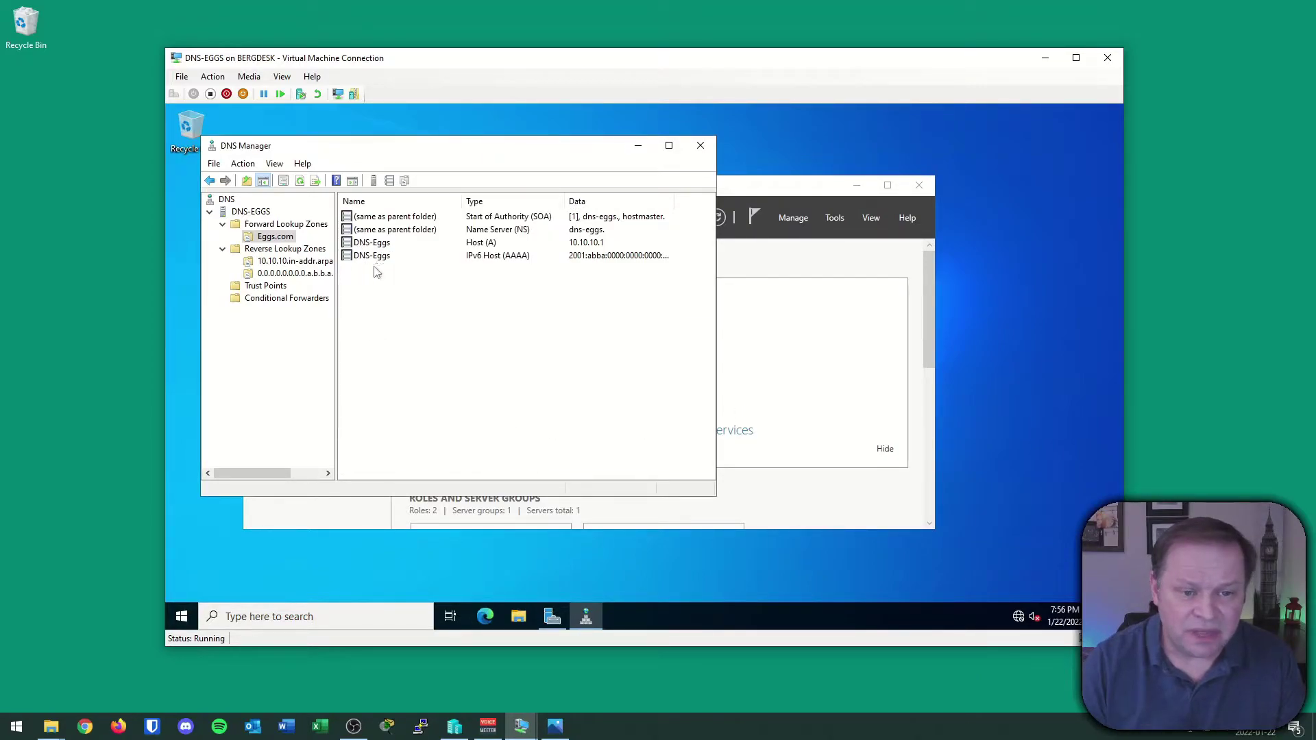
{"action": "left_click", "coordinate": [303, 273]}
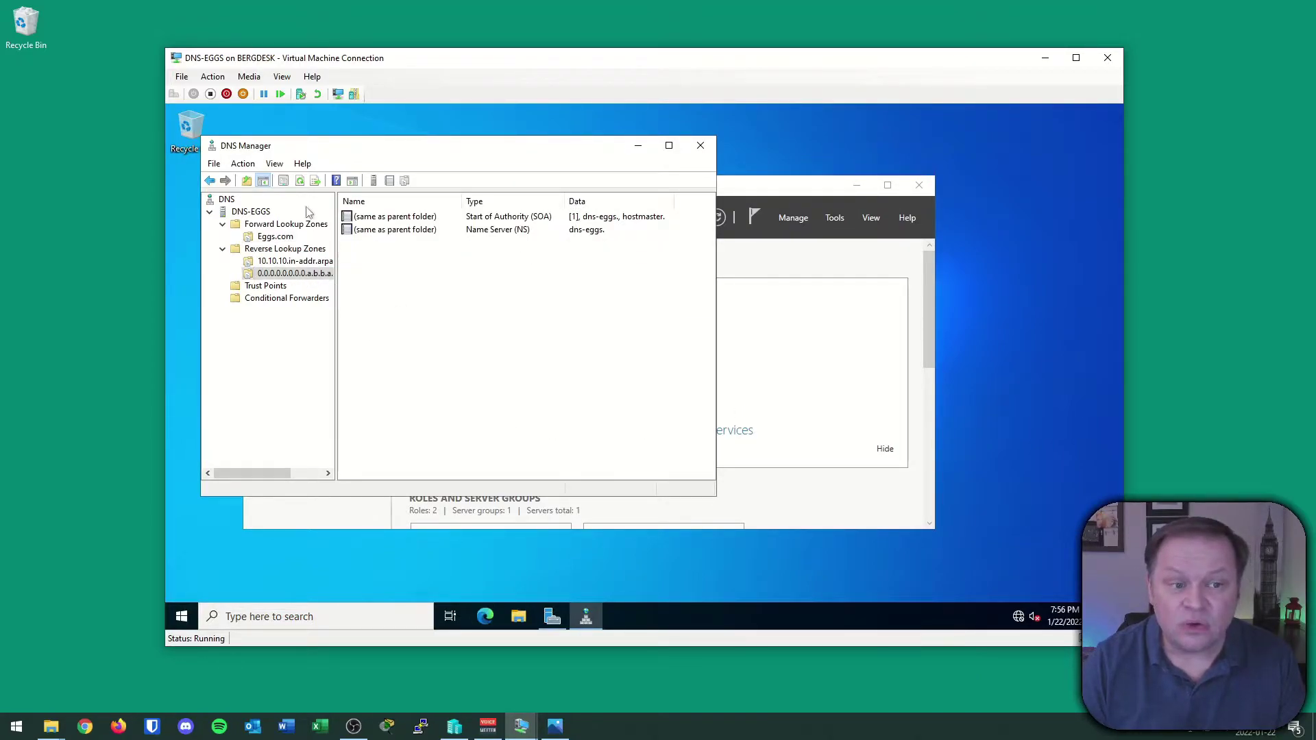
{"action": "left_click", "coordinate": [300, 181]}
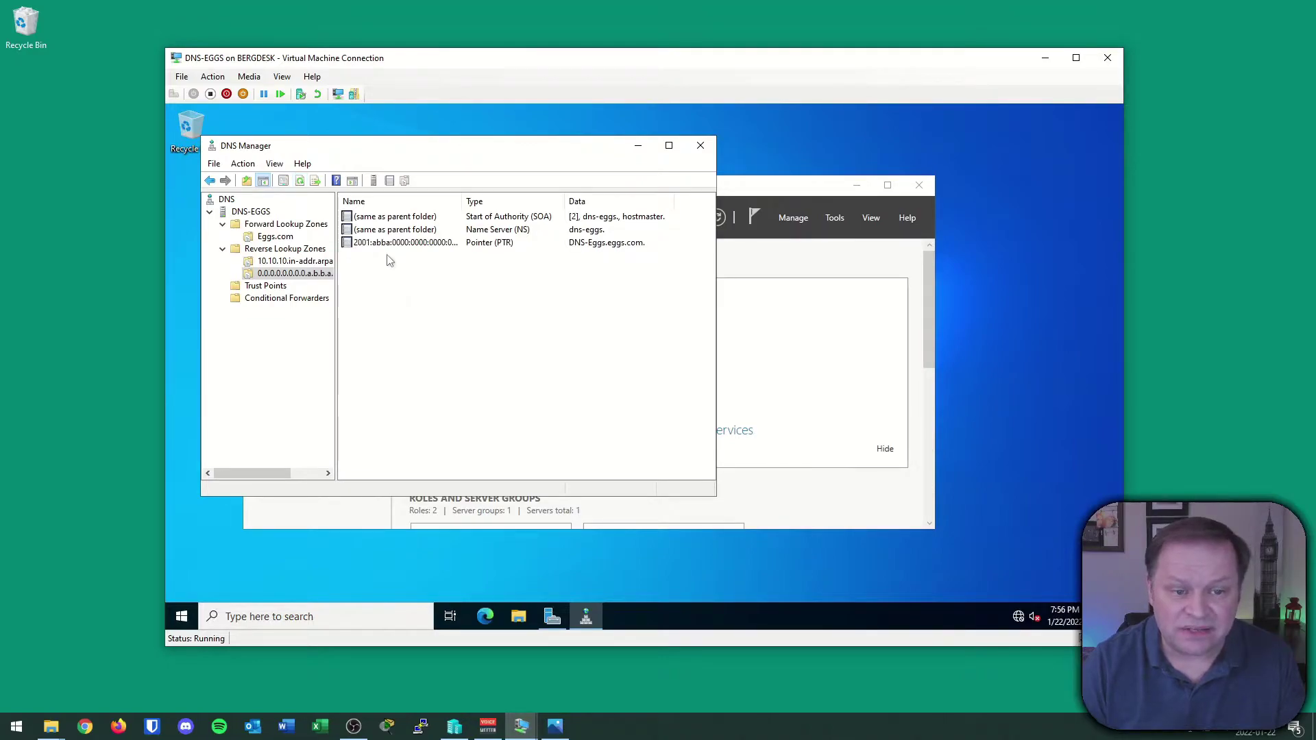
Open a command prompt on DNS-EGGS and run ipconfig /all to examine the adapter's DNS server addresses.
{"action": "left_click", "coordinate": [182, 616]}
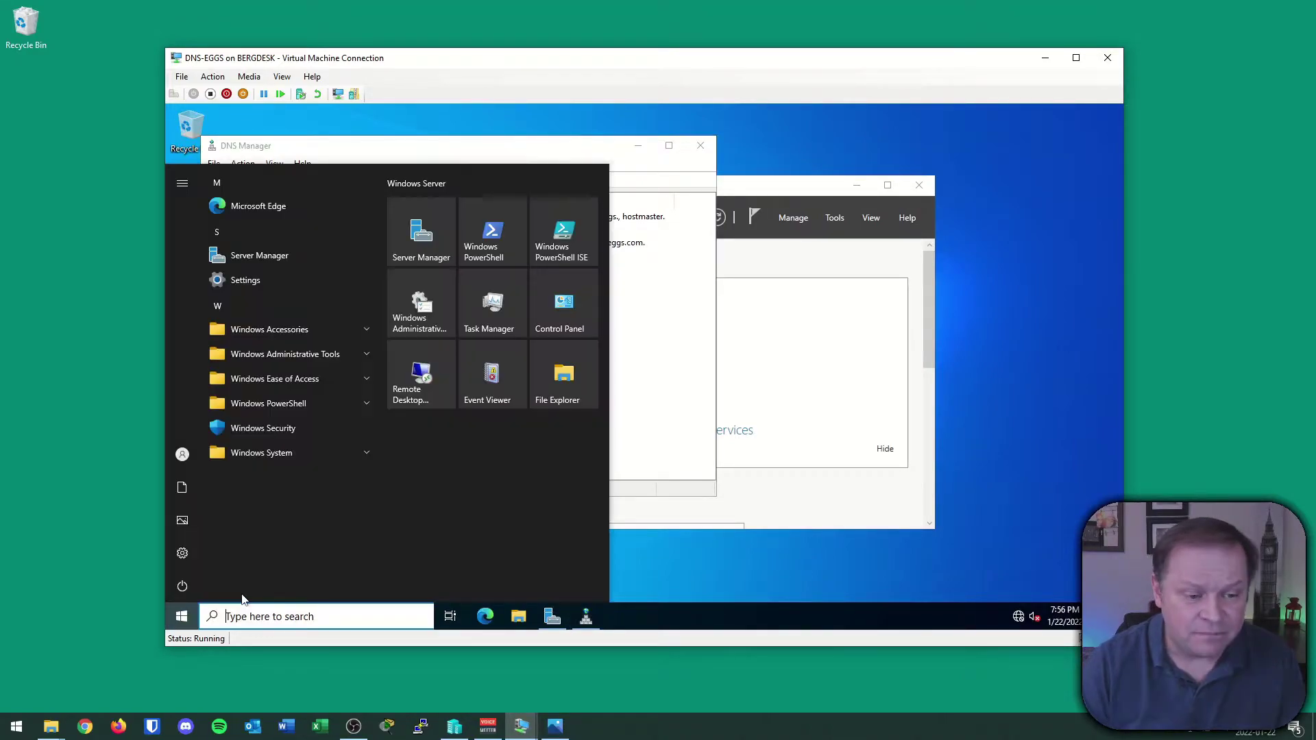
{"action": "left_click", "coordinate": [677, 404]}
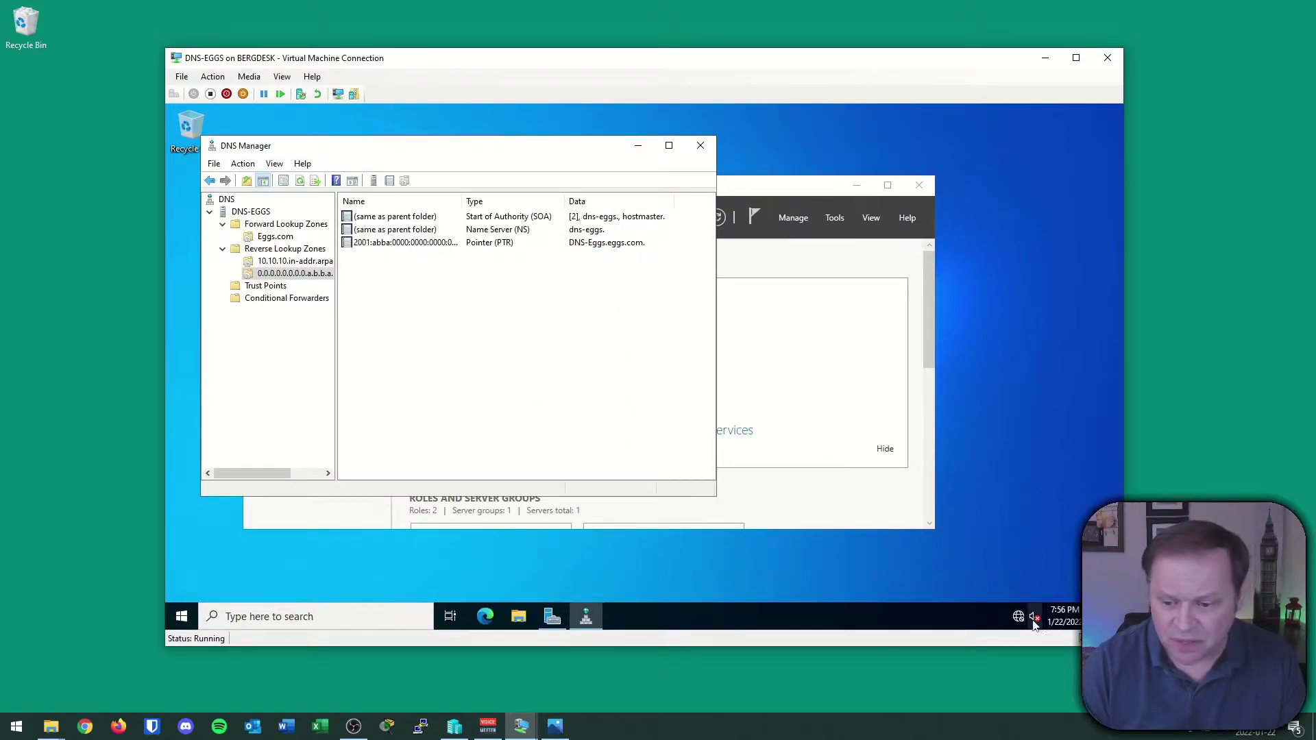
{"action": "left_click", "coordinate": [182, 616]}
{"action": "type", "text": "cmd"}
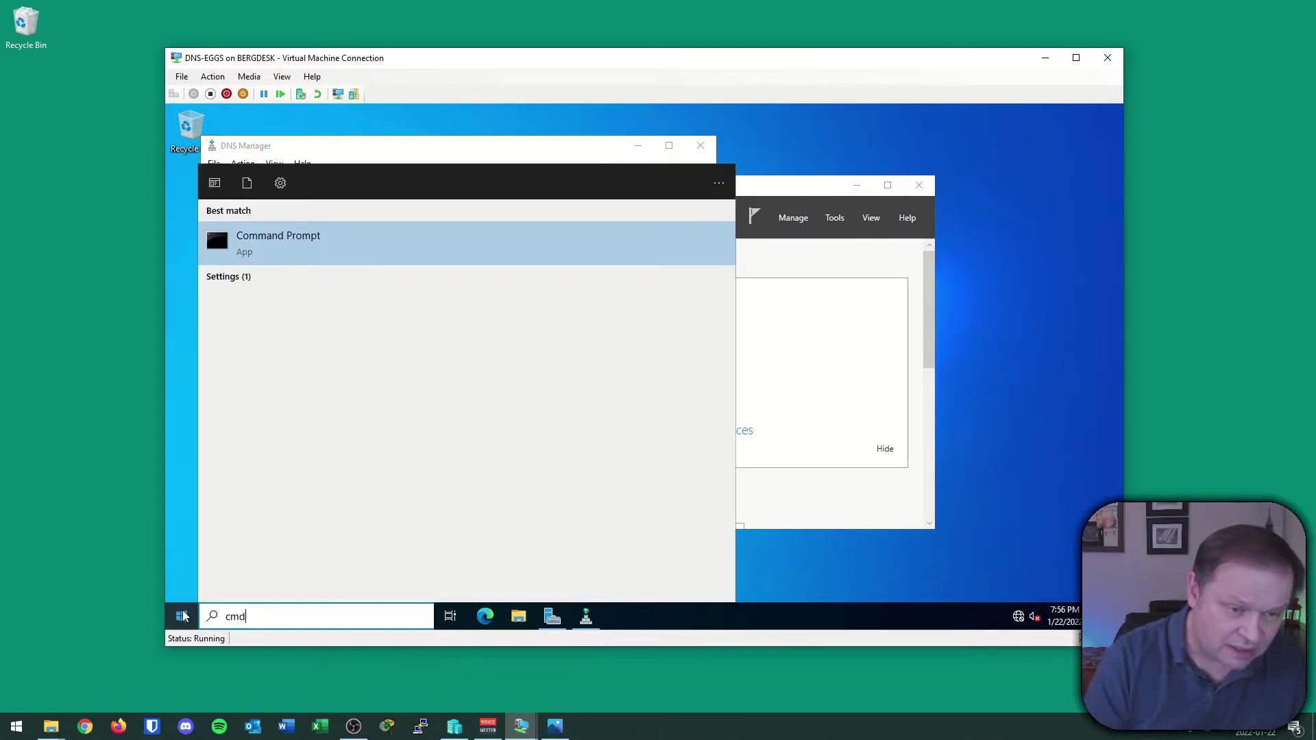
{"action": "key", "text": "Return"}
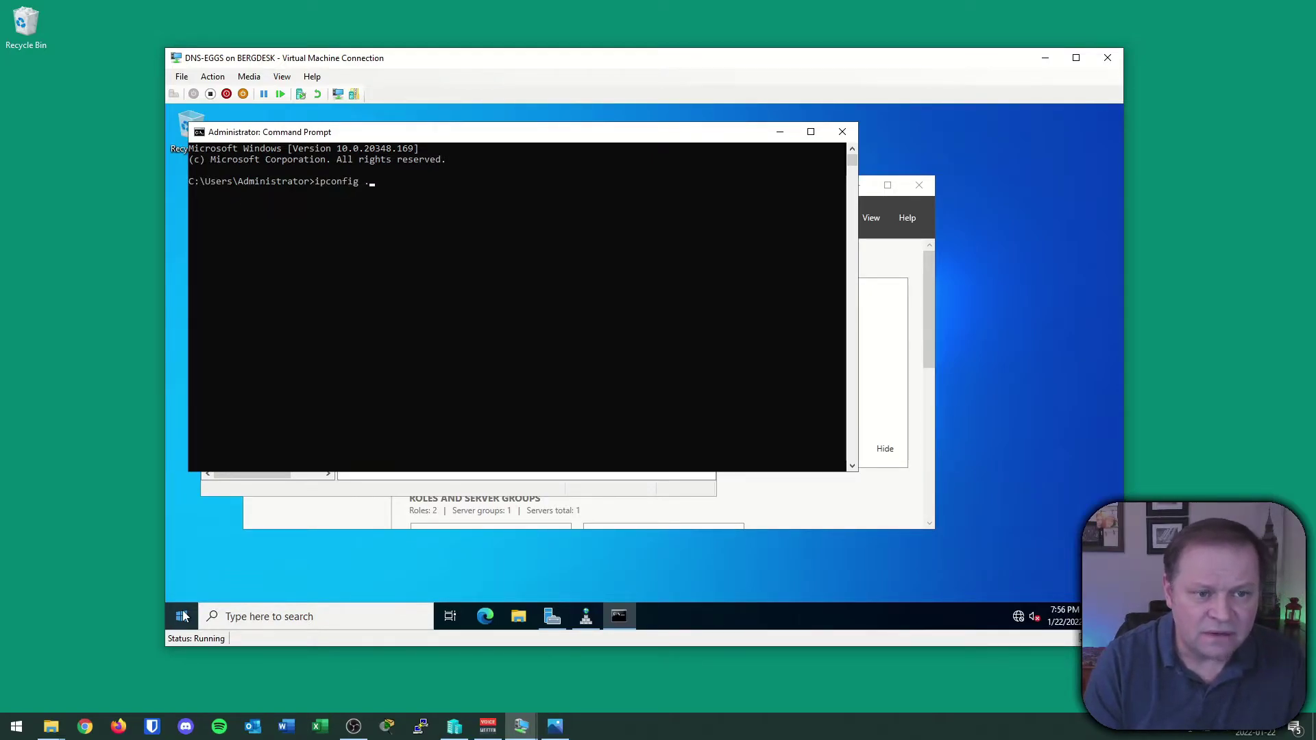
{"action": "type", "text": "ipconfig /all"}
{"action": "key", "text": "Return"}
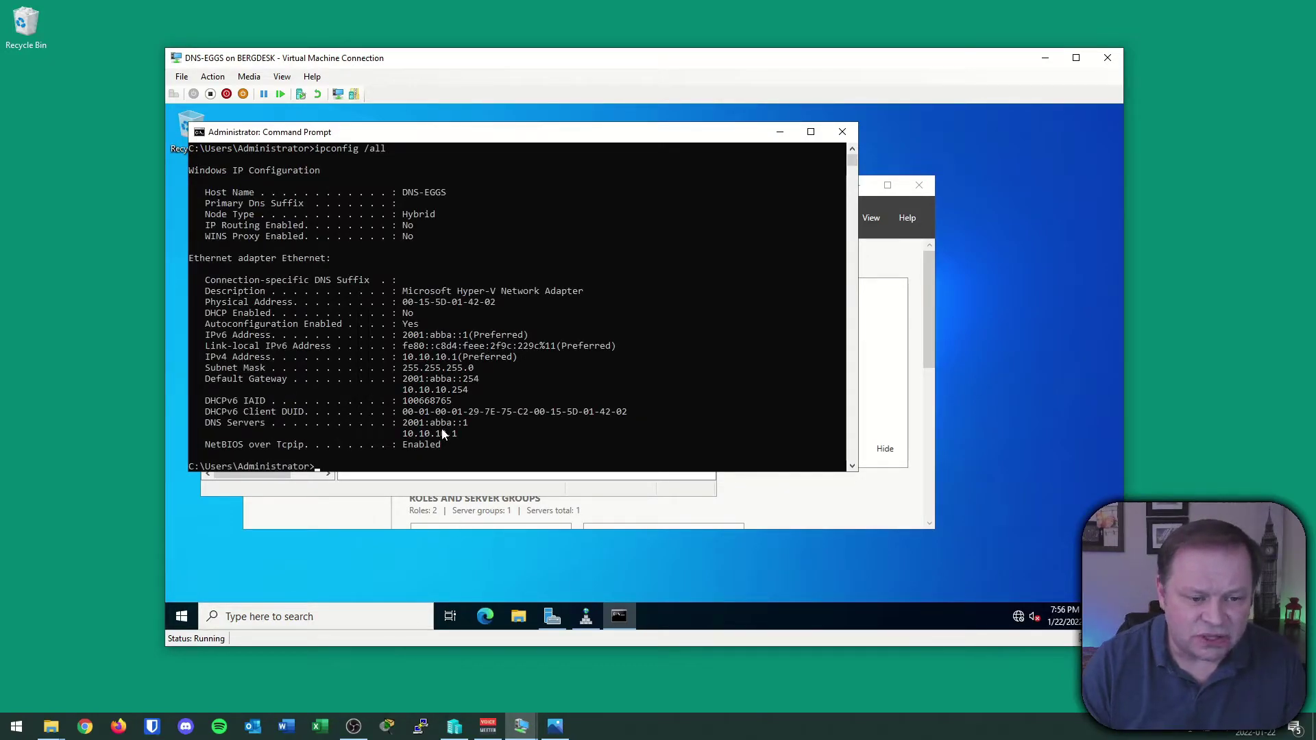
{"action": "scroll", "coordinate": [443, 434], "scroll_direction": "down", "scroll_amount": 2}
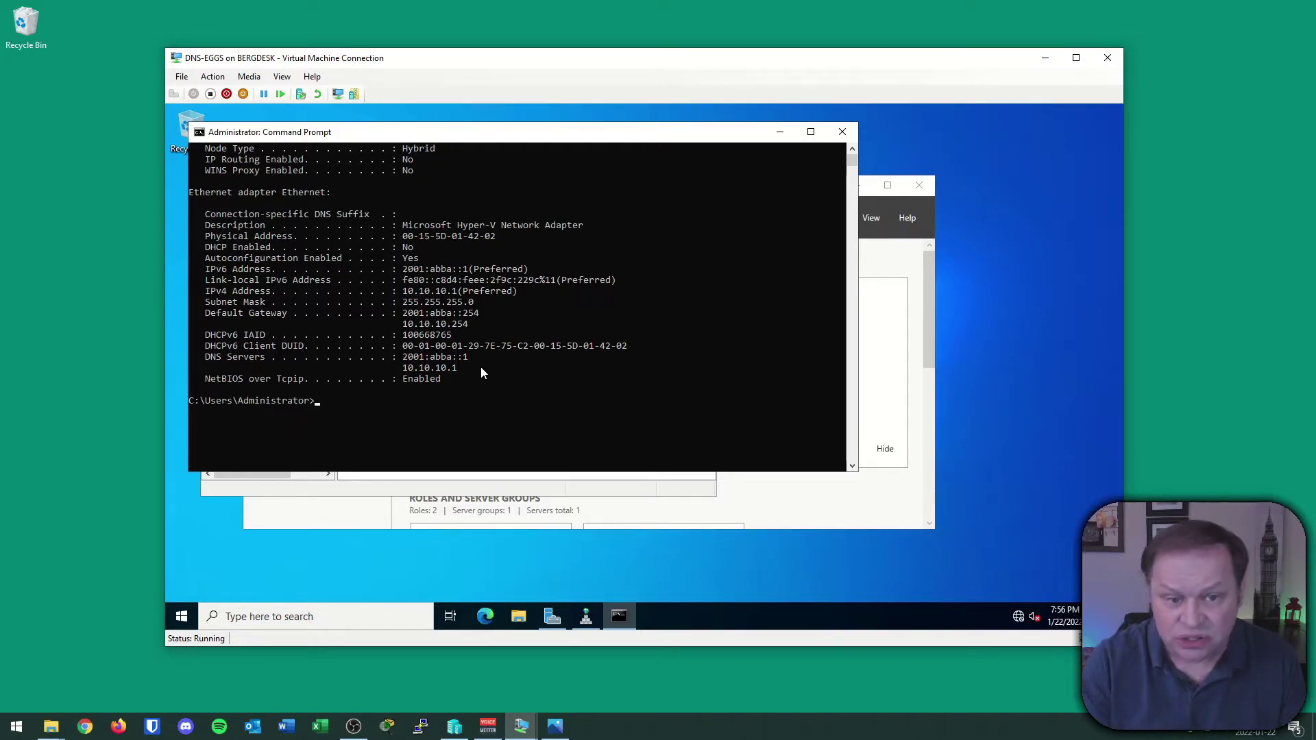
Run nslookup for dns-eggs.eggs.com against DNS server 10.10.10.1 to test name resolution.
{"action": "type", "text": "nslookup"}
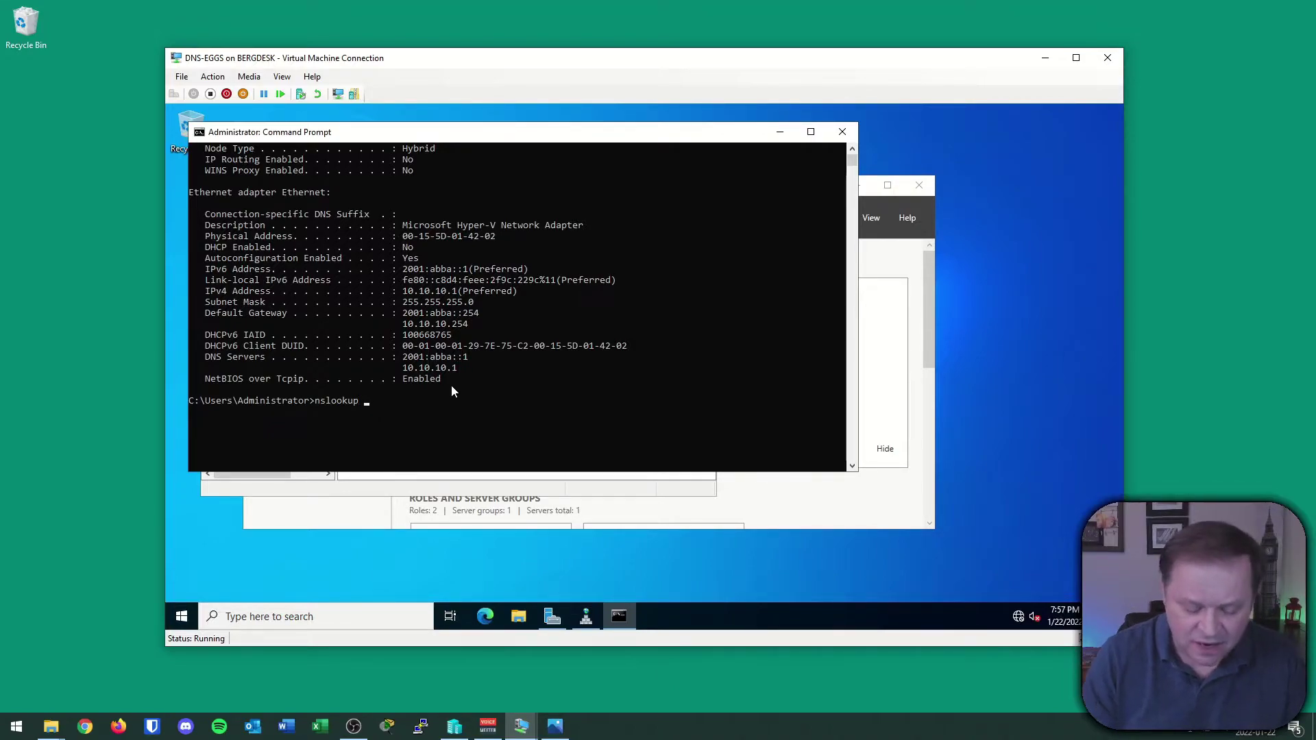
{"action": "type", "text": " dns-eggs.eggs.com"}
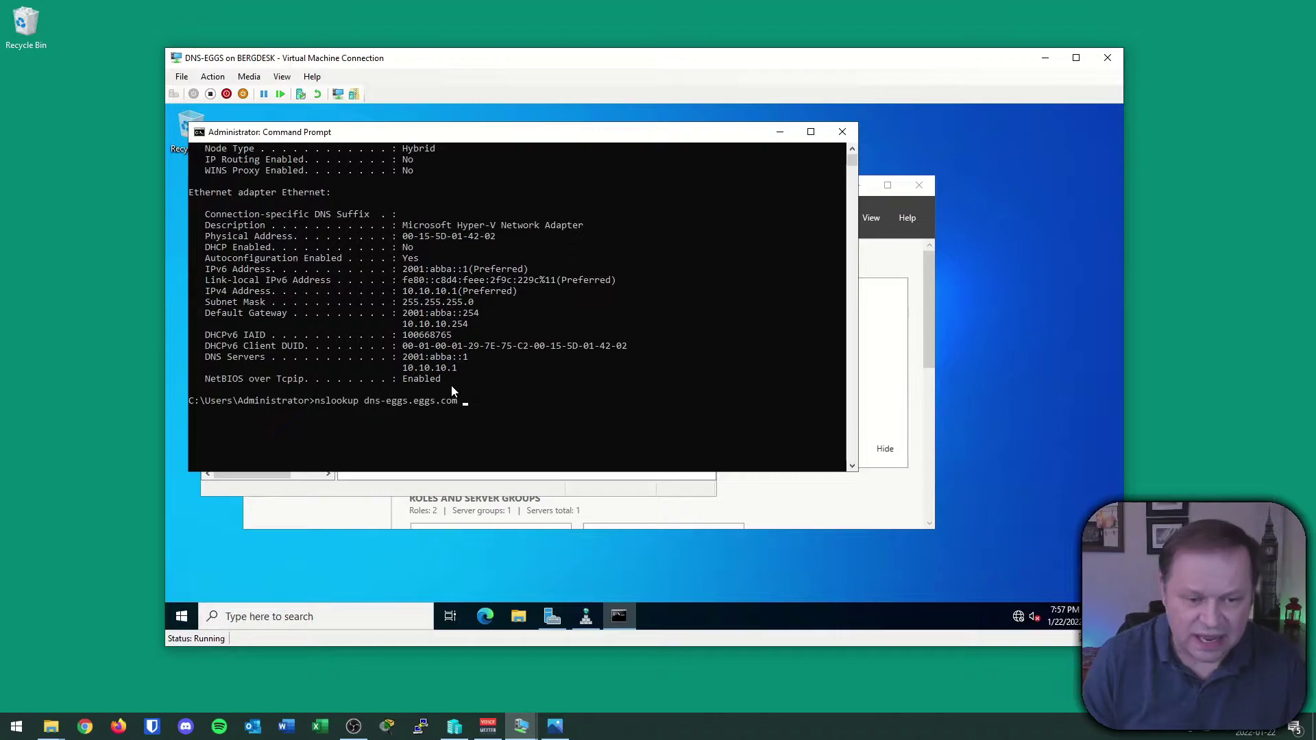
{"action": "type", "text": "10.10.10.1"}
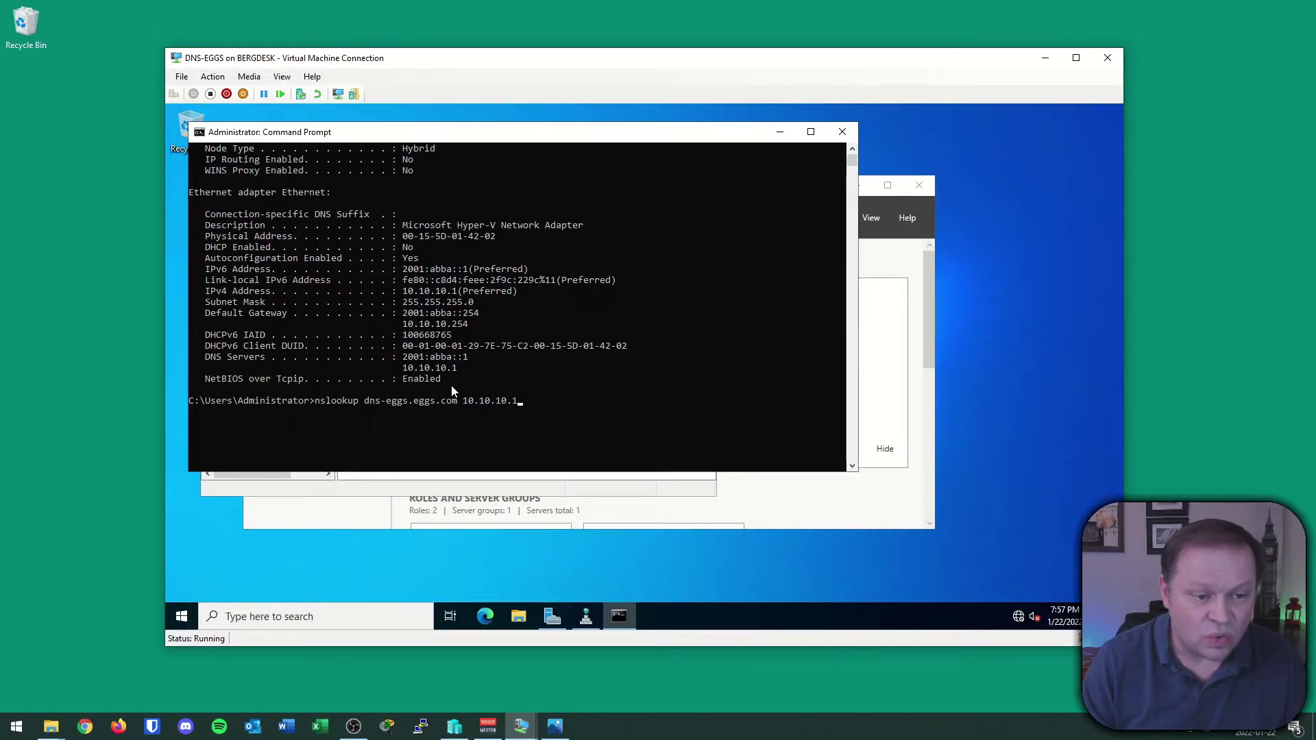
{"action": "key", "text": "Return"}
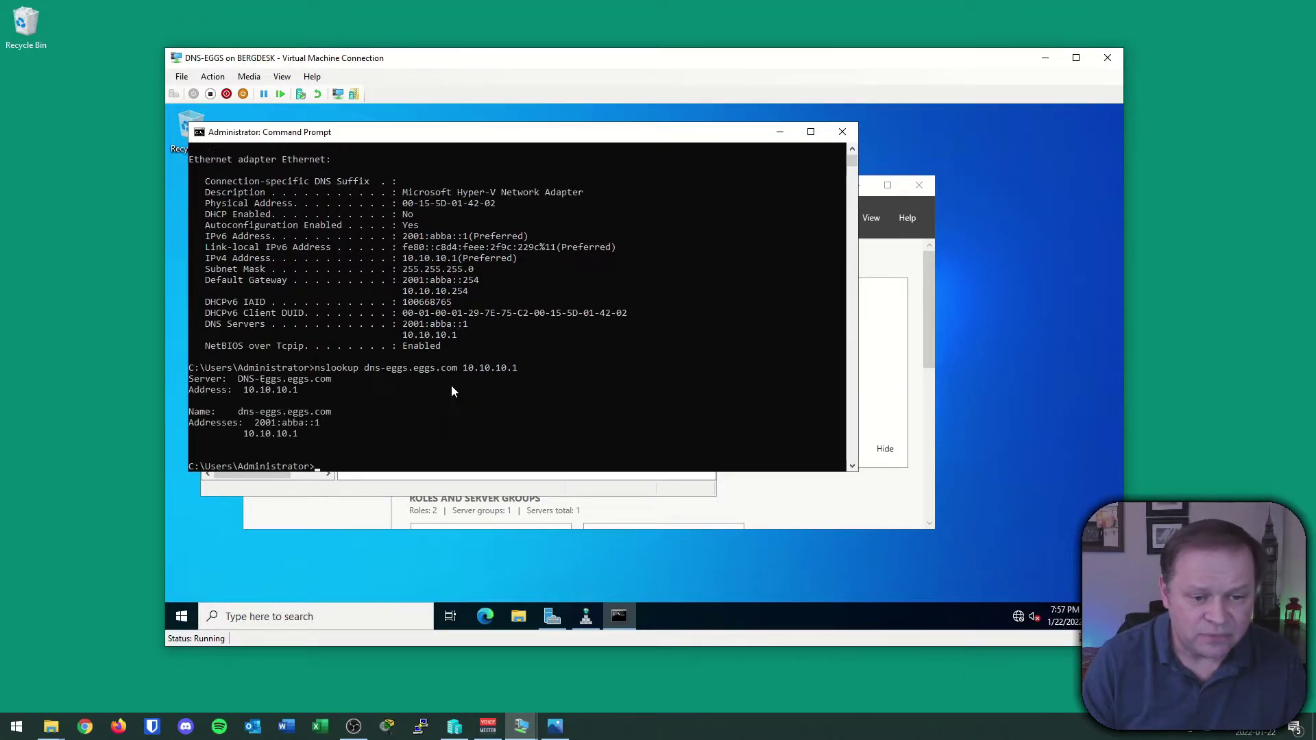
{"action": "scroll", "coordinate": [307, 415], "scroll_direction": "down", "scroll_amount": 2}
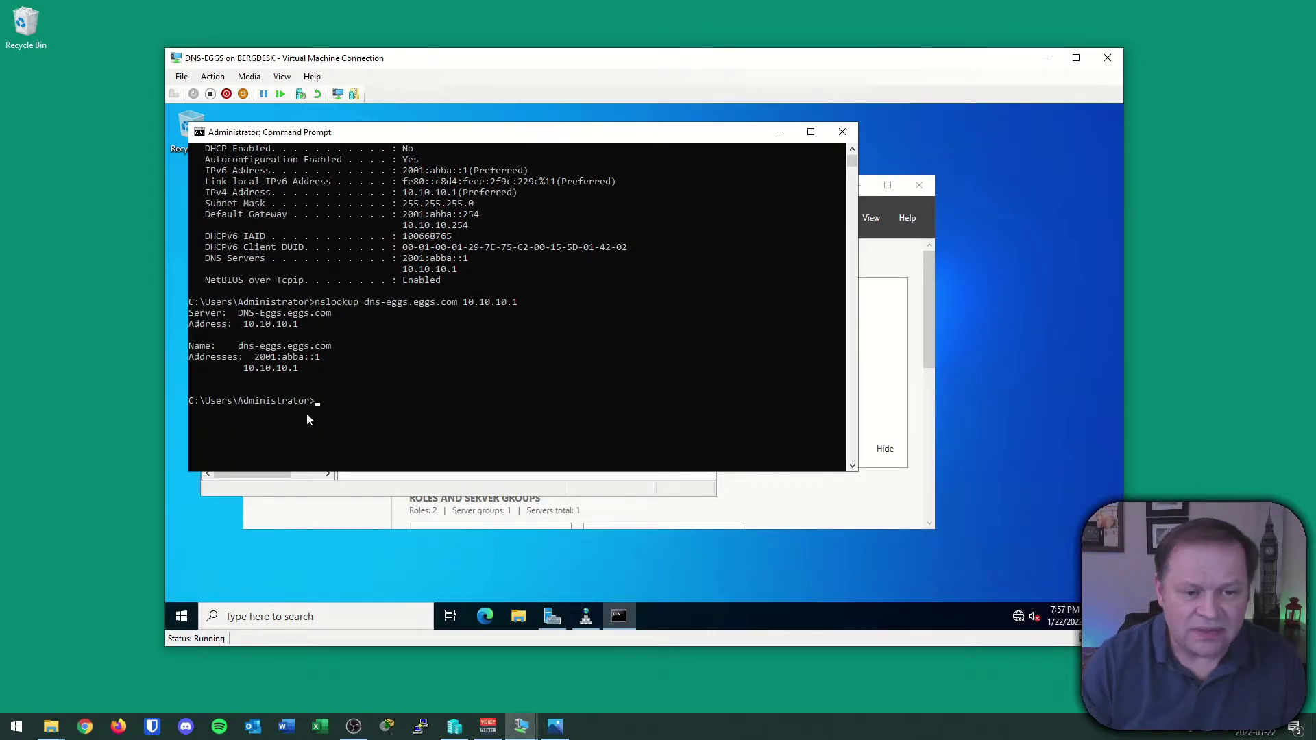
{"action": "left_click", "coordinate": [73, 452]}
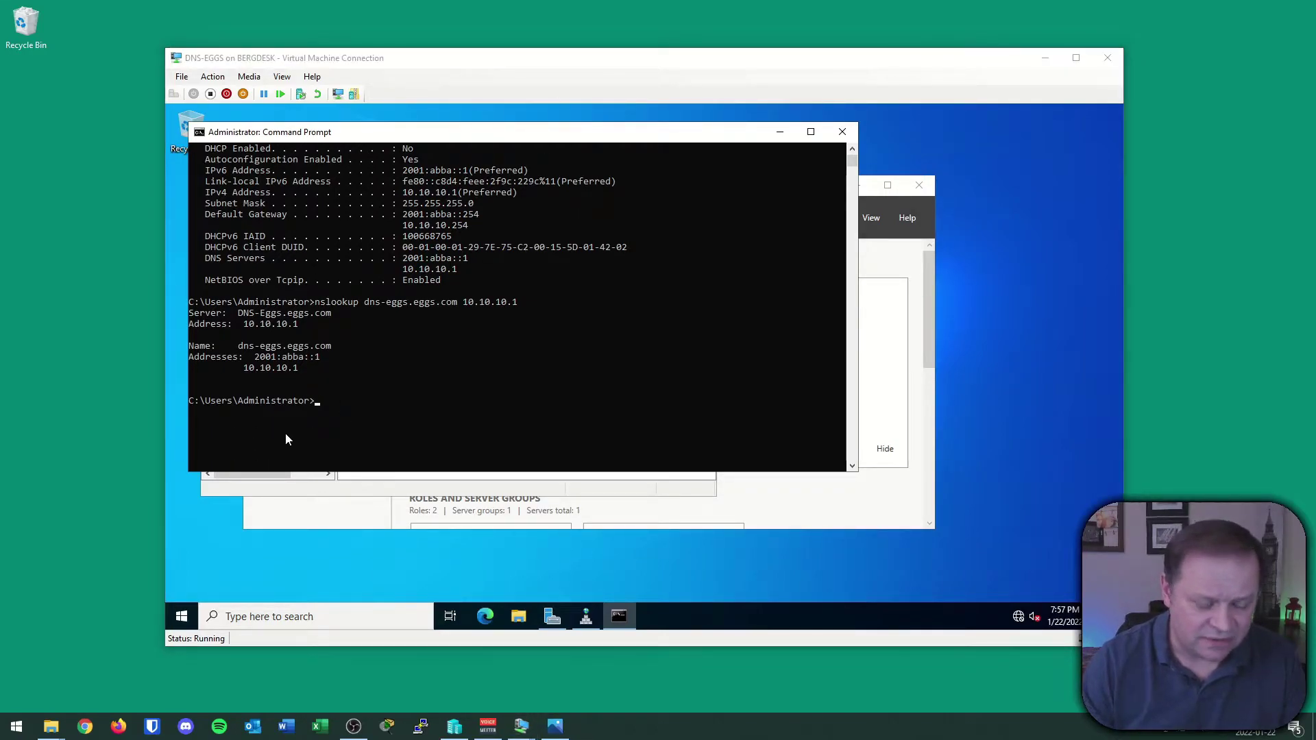
{"action": "left_click_drag", "start_coordinate": [368, 313], "coordinate": [449, 313]}
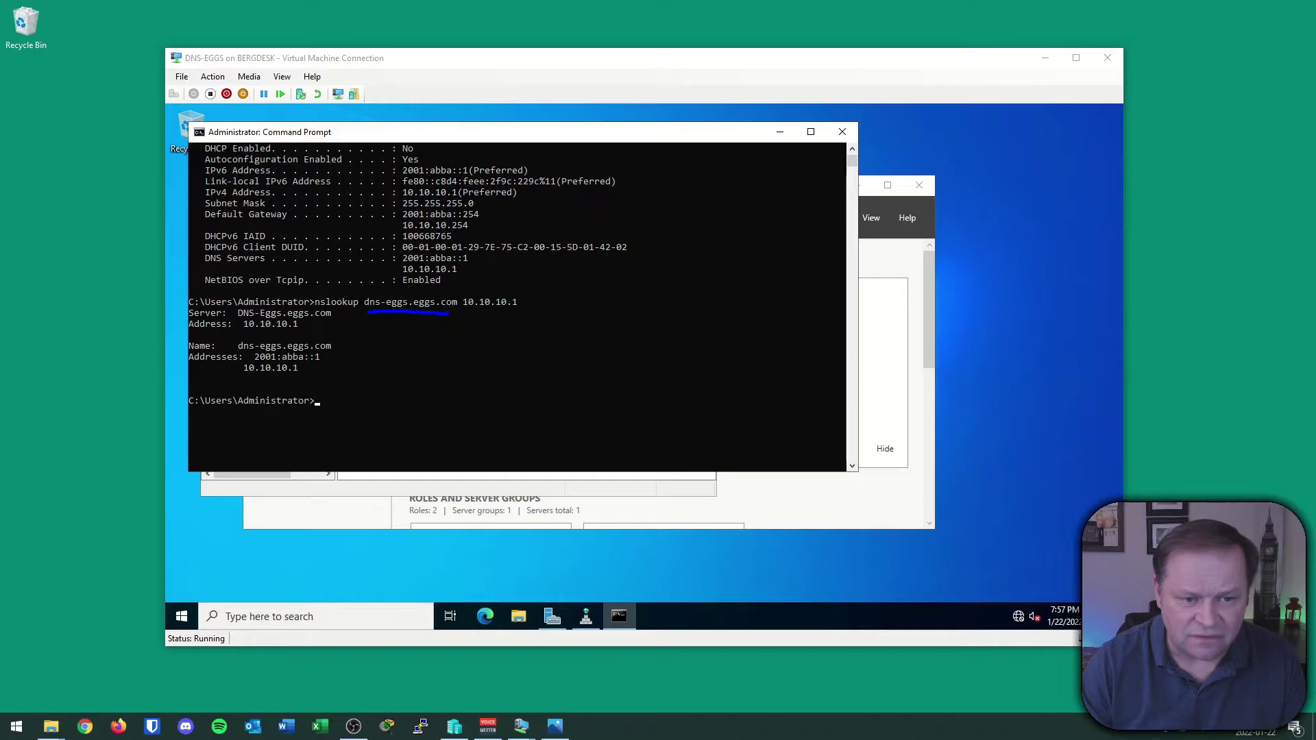
{"action": "left_click_drag", "start_coordinate": [326, 361], "coordinate": [360, 352]}
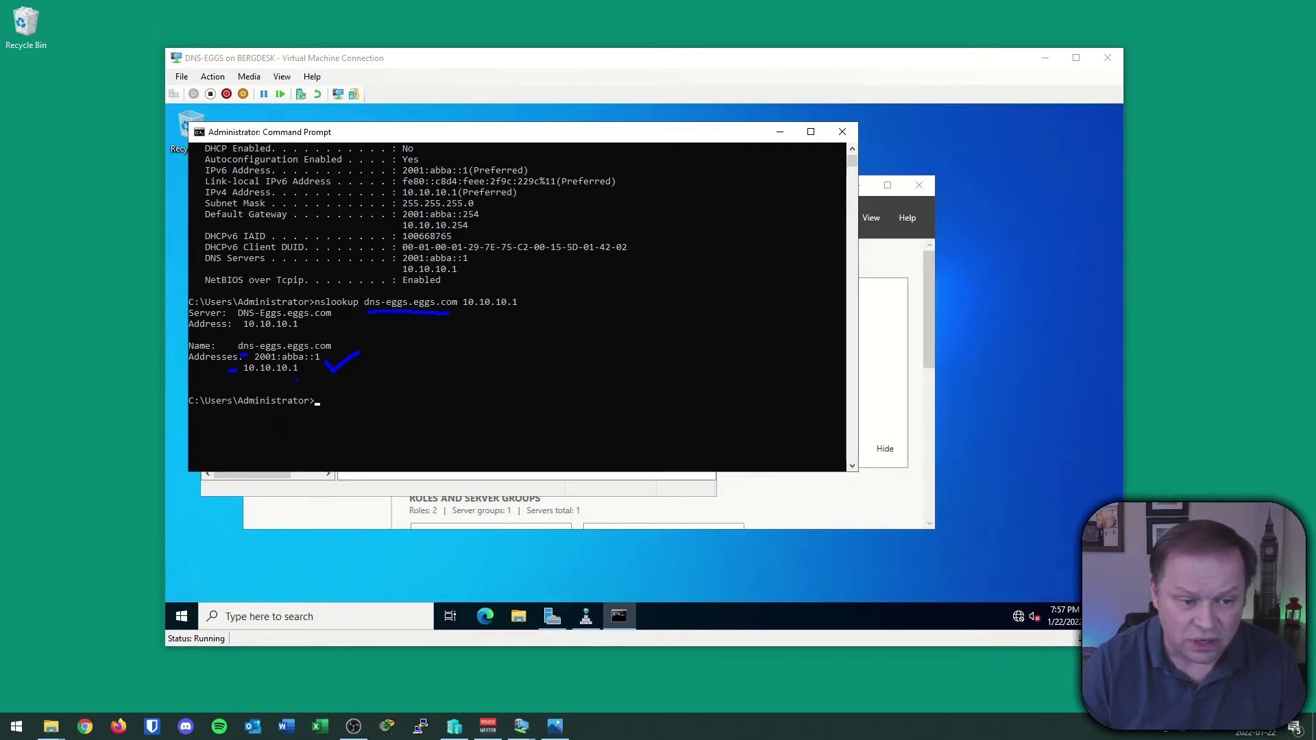
{"action": "left_click_drag", "start_coordinate": [495, 366], "coordinate": [484, 333]}
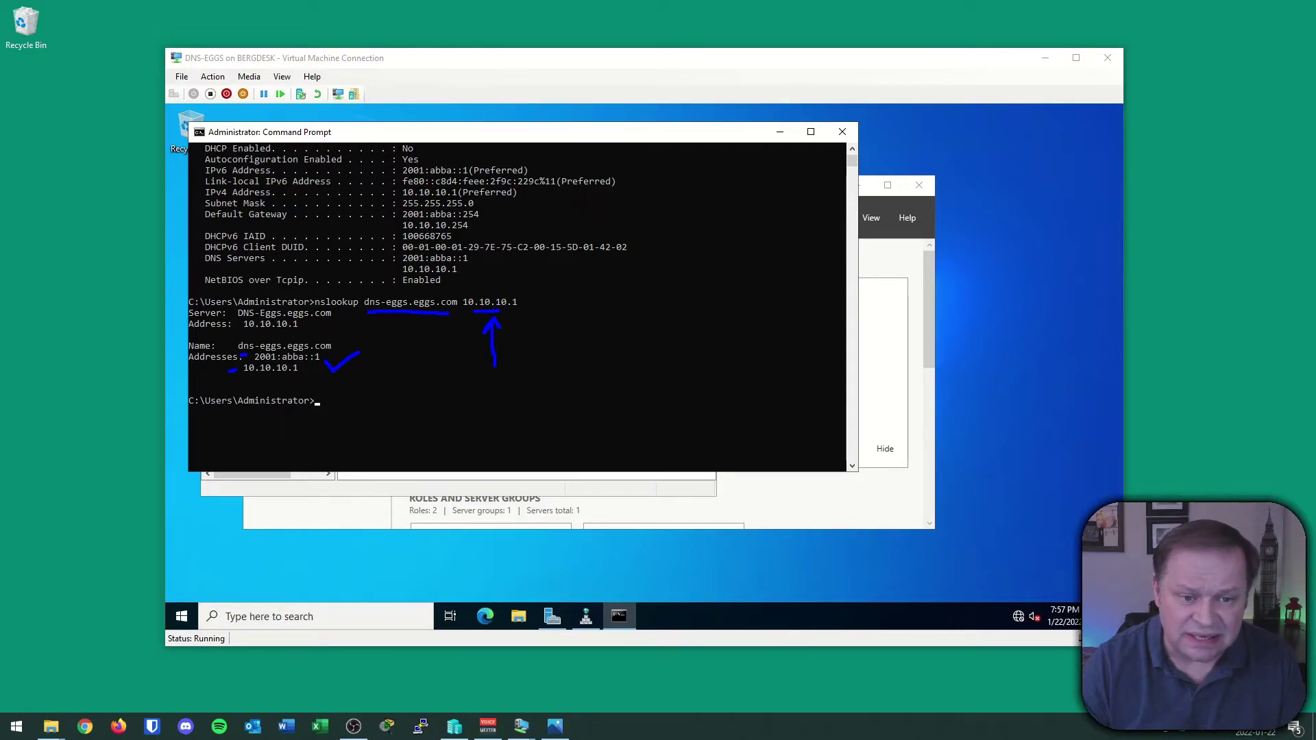
{"action": "left_click_drag", "start_coordinate": [325, 323], "coordinate": [346, 328]}
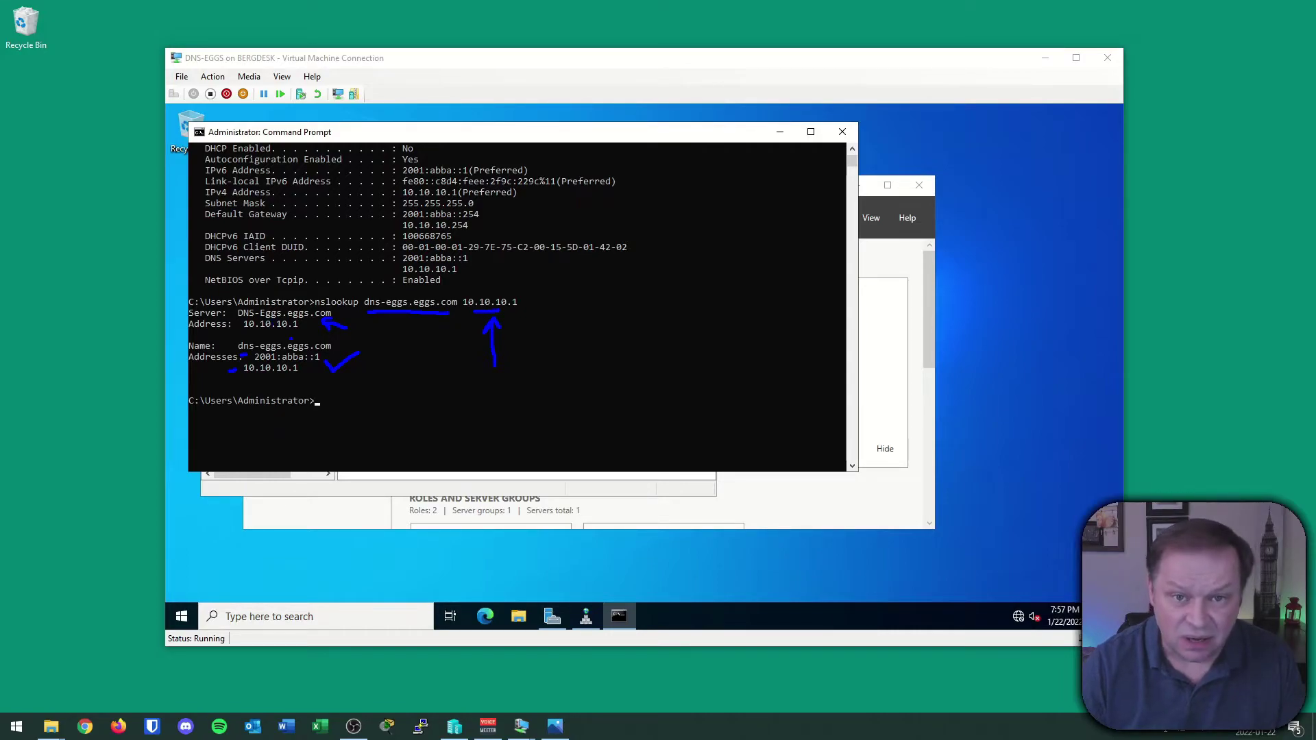
{"action": "key", "text": "Escape"}
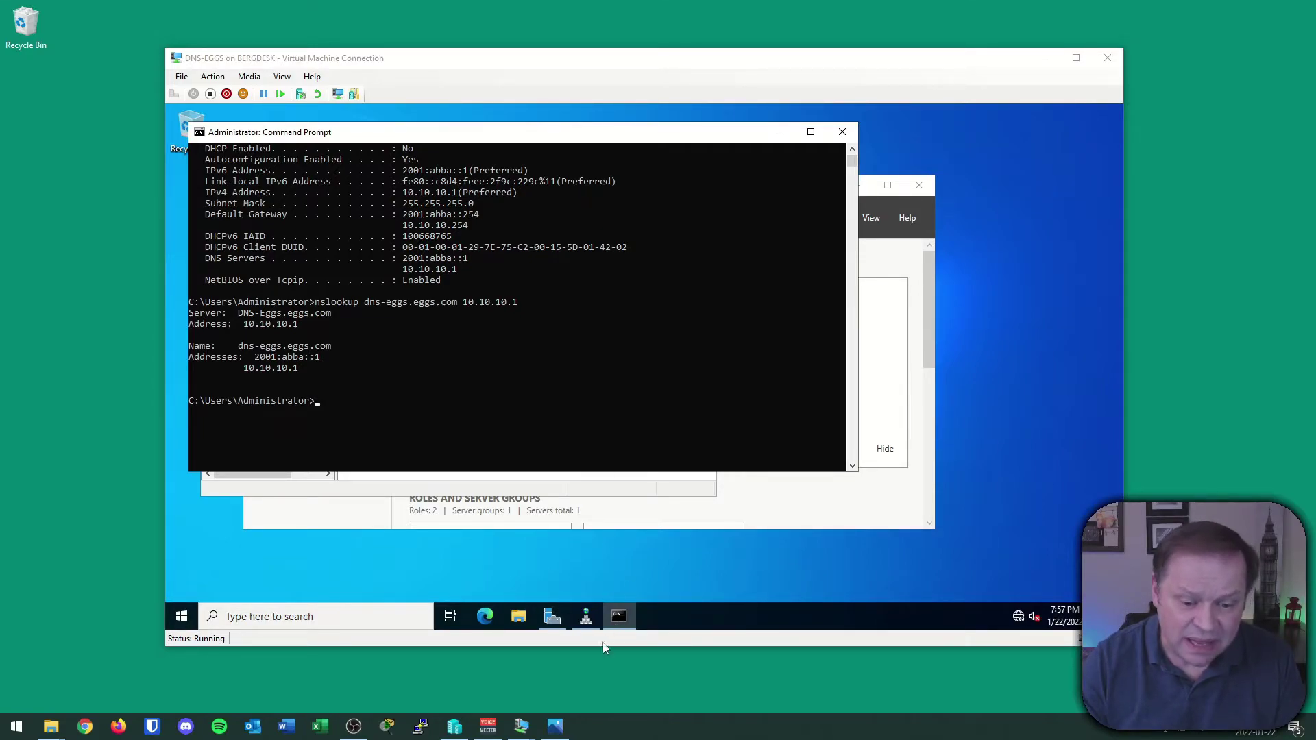
Switch to the DNS2.PNG network diagram in Photos and examine the paths between DNS-EGGS, DNS-BACON and PC01.
{"action": "key", "text": "alt+Tab"}
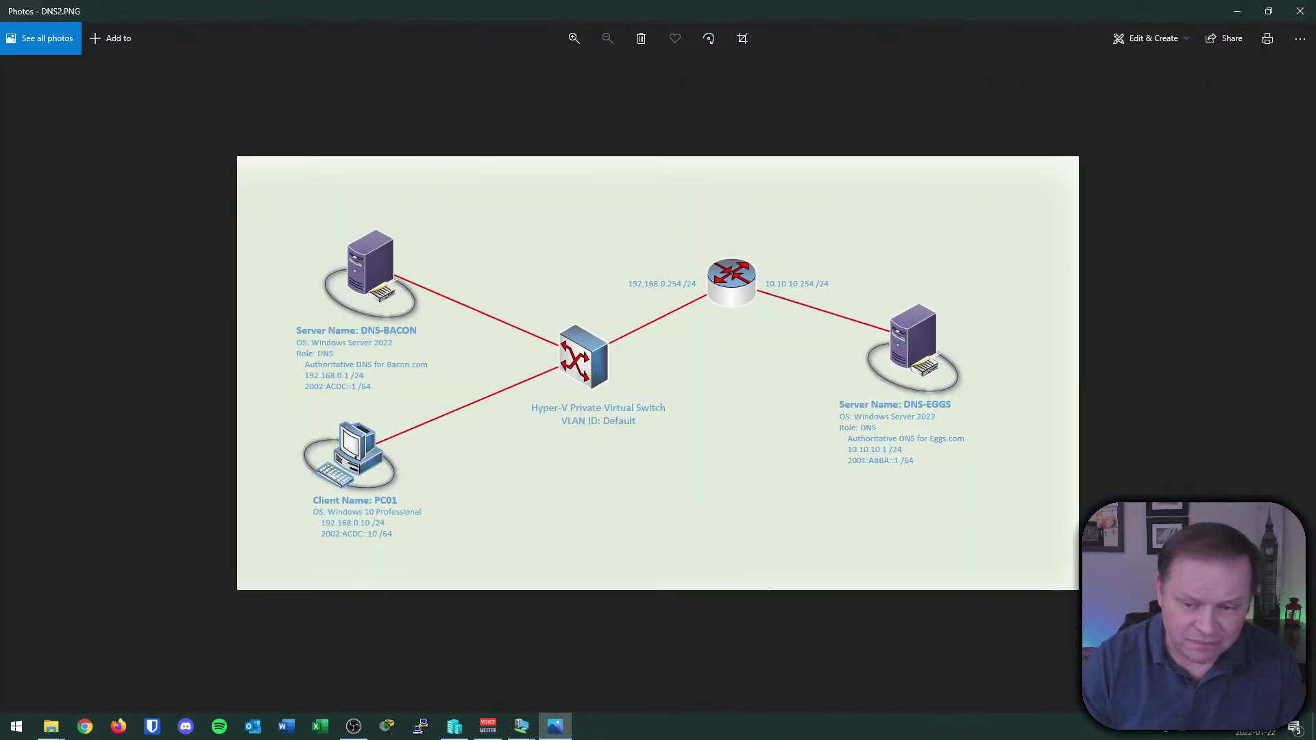
{"action": "mouse_move", "coordinate": [1013, 279]}
{"action": "left_mouse_down"}
{"action": "mouse_move", "coordinate": [896, 550]}
{"action": "mouse_move", "coordinate": [990, 278]}
{"action": "left_mouse_up"}
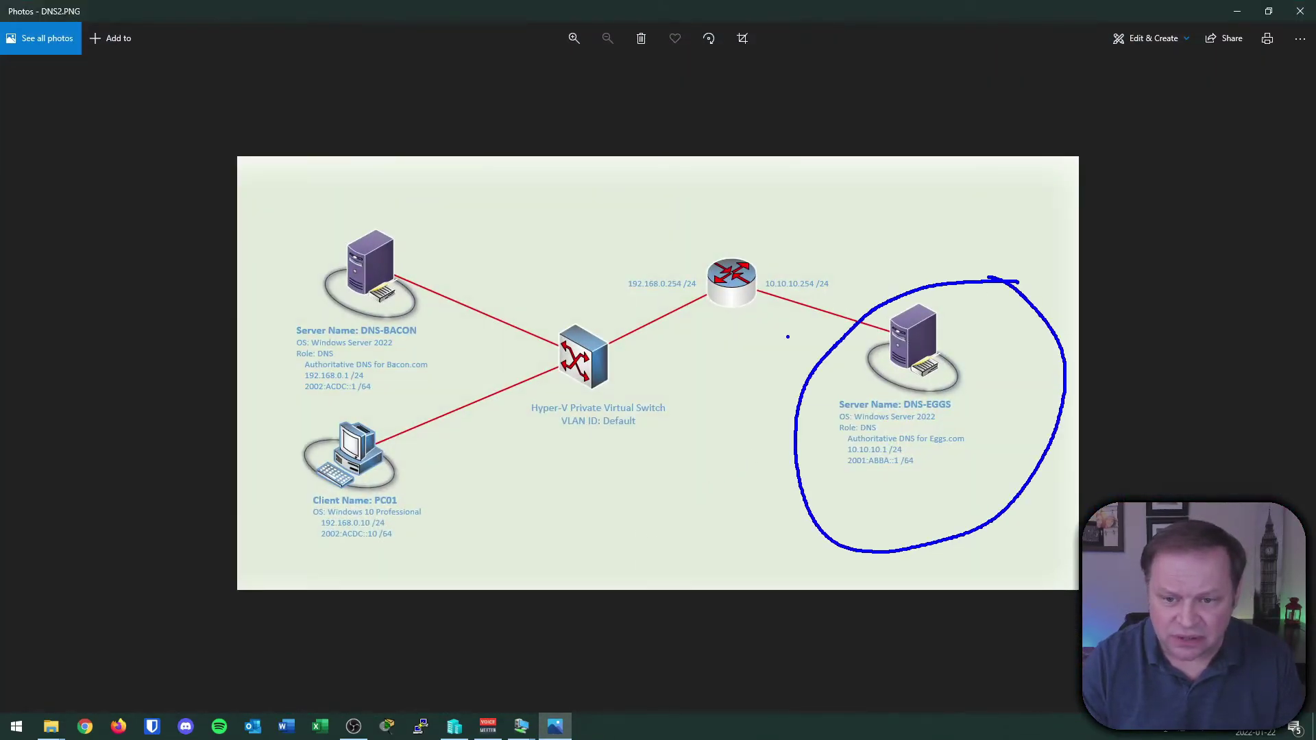
{"action": "mouse_move", "coordinate": [822, 329]}
{"action": "left_mouse_down"}
{"action": "mouse_move", "coordinate": [803, 305]}
{"action": "mouse_move", "coordinate": [628, 345]}
{"action": "mouse_move", "coordinate": [411, 257]}
{"action": "mouse_move", "coordinate": [465, 252]}
{"action": "left_mouse_up"}
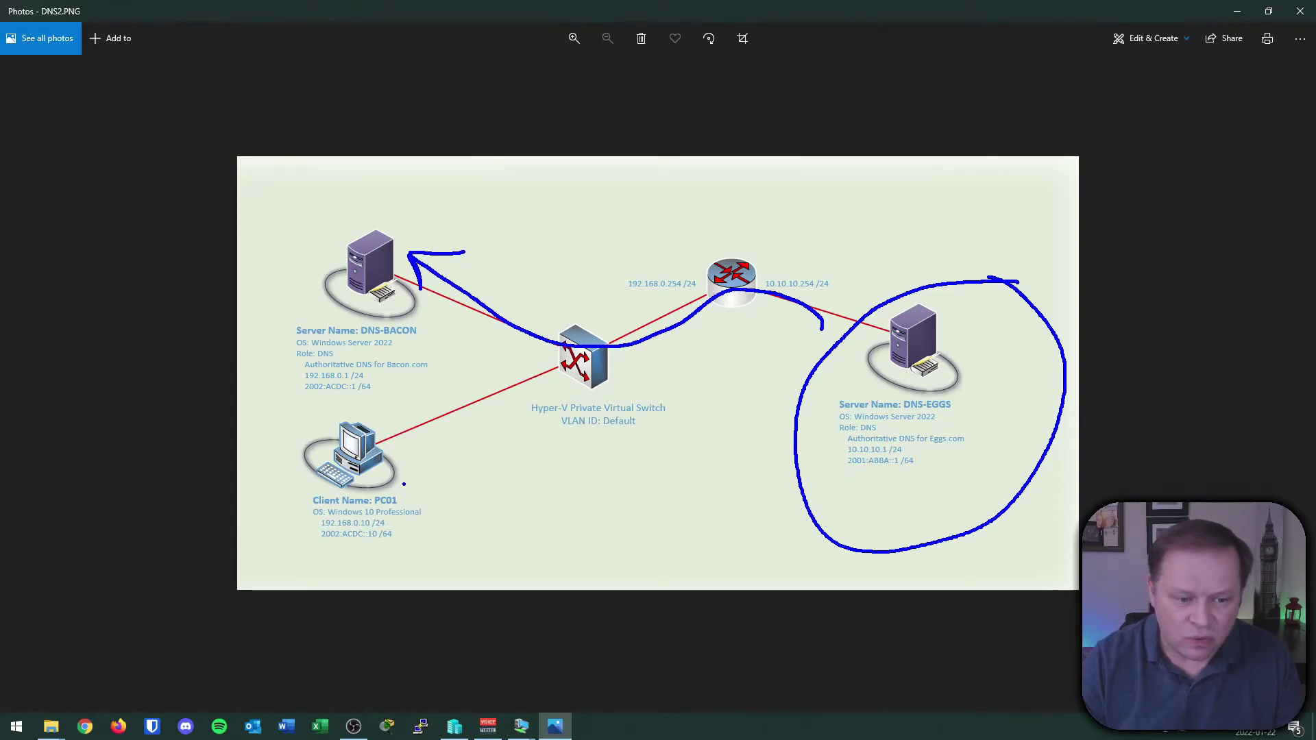
{"action": "mouse_move", "coordinate": [410, 474]}
{"action": "left_mouse_down"}
{"action": "mouse_move", "coordinate": [515, 432]}
{"action": "mouse_move", "coordinate": [447, 331]}
{"action": "mouse_move", "coordinate": [476, 340]}
{"action": "left_mouse_up"}
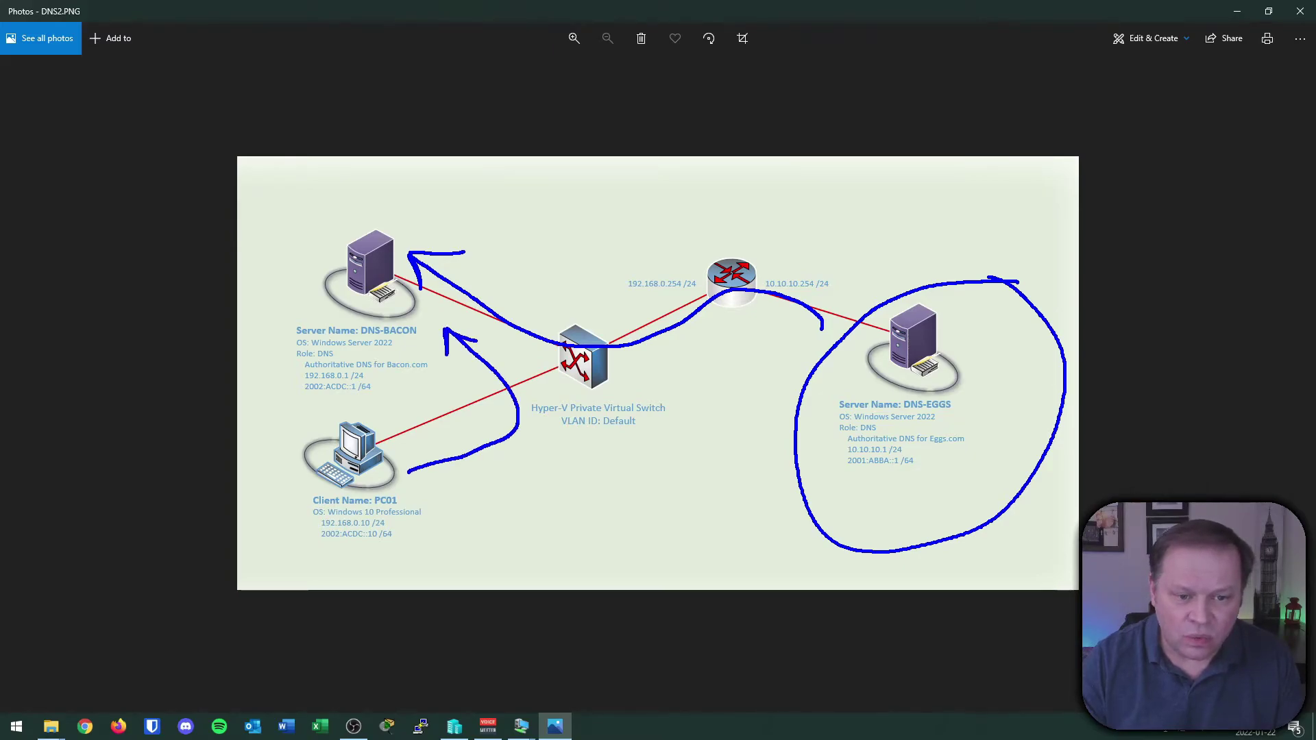
{"action": "left_click_drag", "start_coordinate": [484, 488], "coordinate": [512, 505]}
{"action": "left_click", "coordinate": [511, 525]}
{"action": "mouse_move", "coordinate": [353, 280]}
{"action": "left_mouse_down"}
{"action": "mouse_move", "coordinate": [359, 294]}
{"action": "mouse_move", "coordinate": [369, 273]}
{"action": "left_mouse_up"}
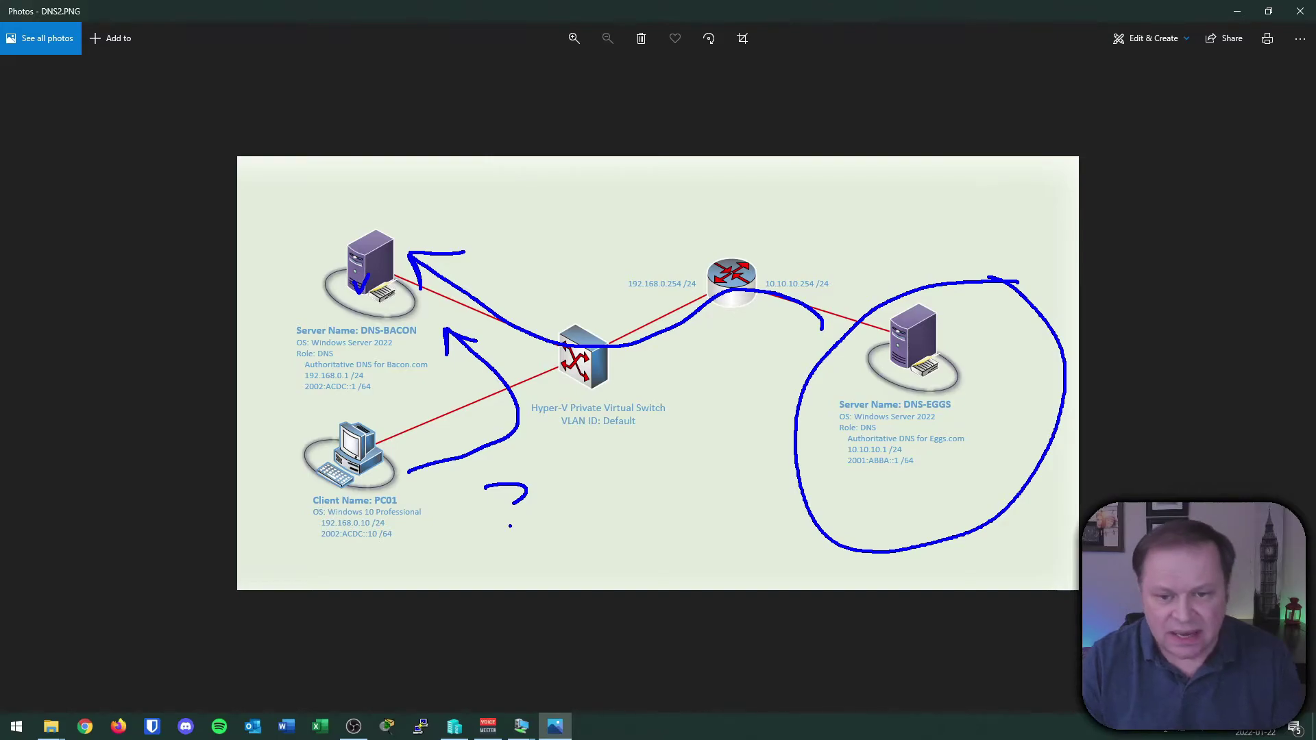
{"action": "key", "text": "Escape"}
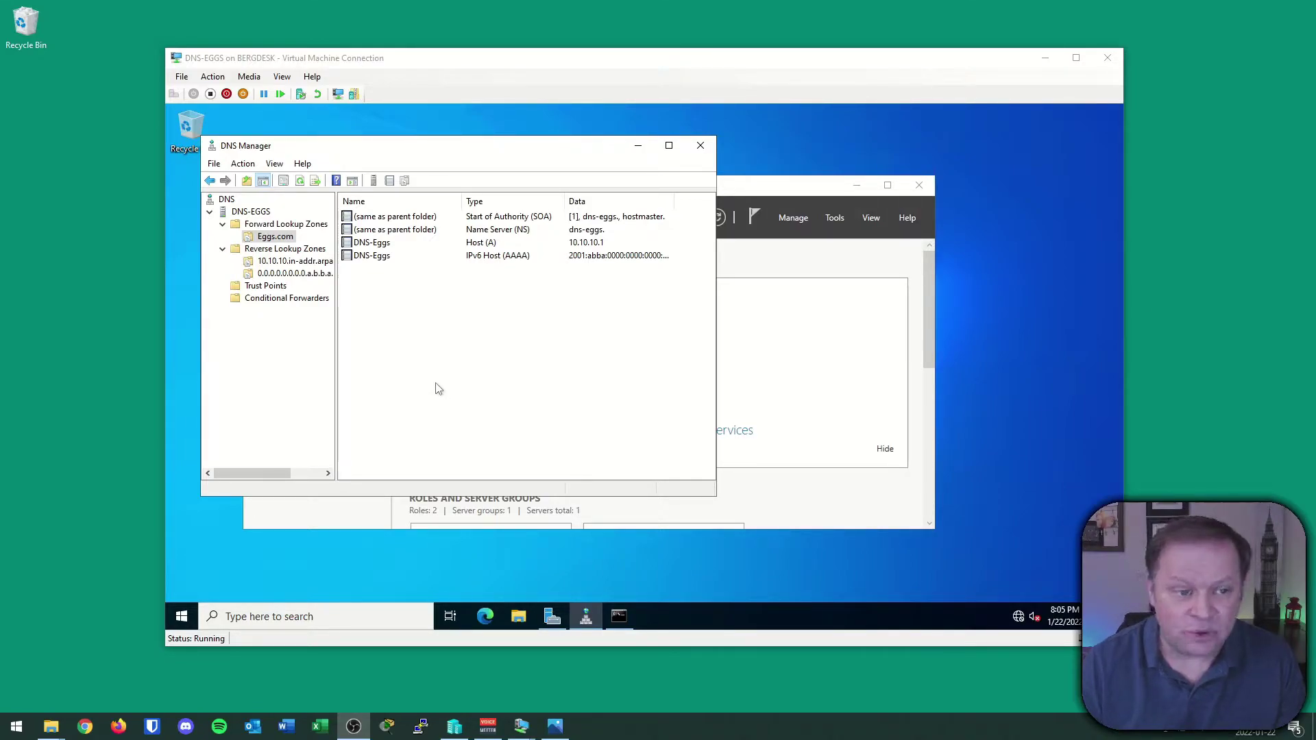
Restrict zone transfers of the Eggs.com forward lookup zone to only the following servers.
{"action": "right_click", "coordinate": [277, 238]}
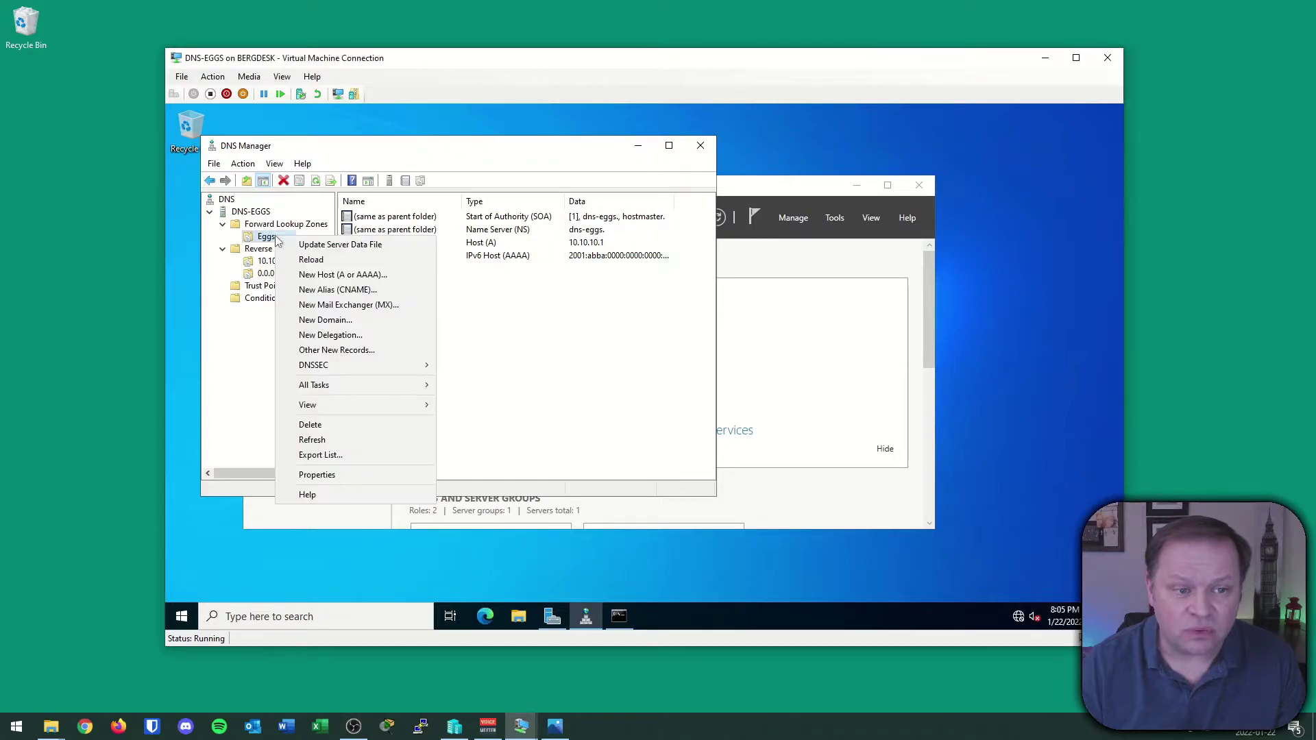
{"action": "left_click", "coordinate": [493, 328]}
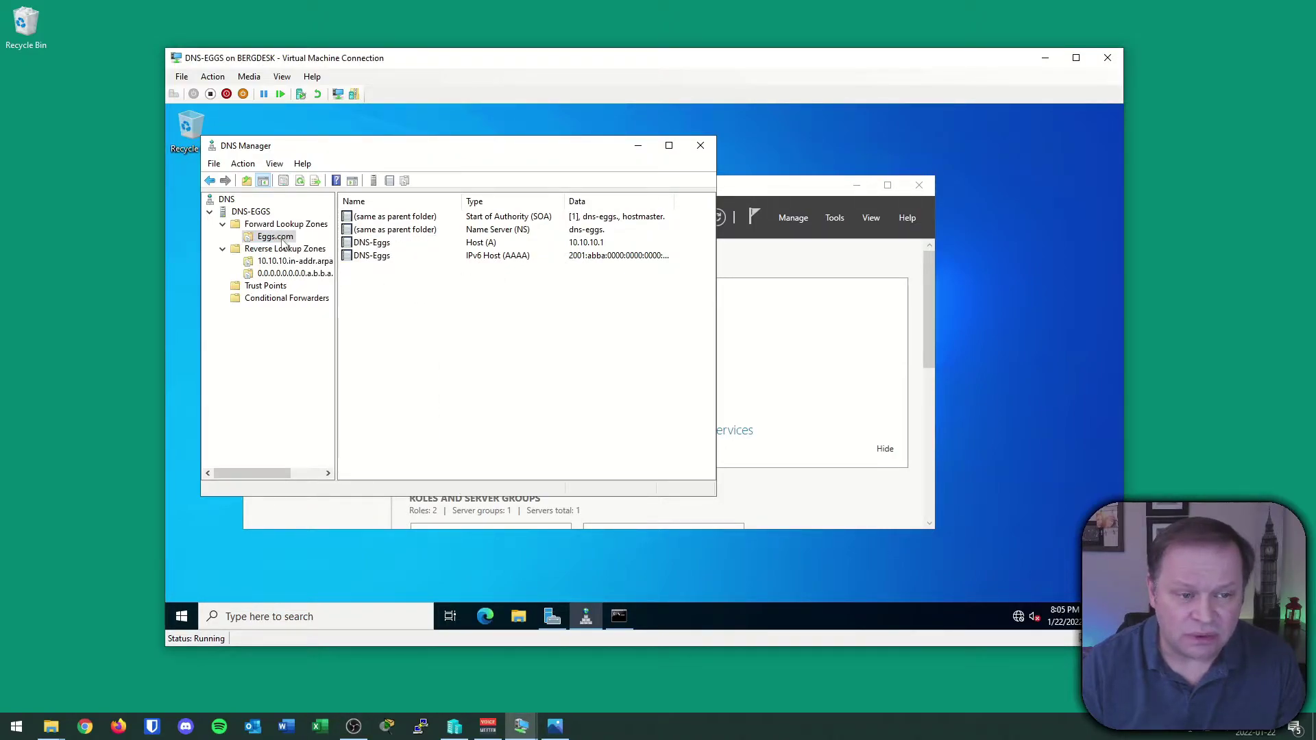
{"action": "right_click", "coordinate": [281, 240]}
{"action": "left_click", "coordinate": [323, 477]}
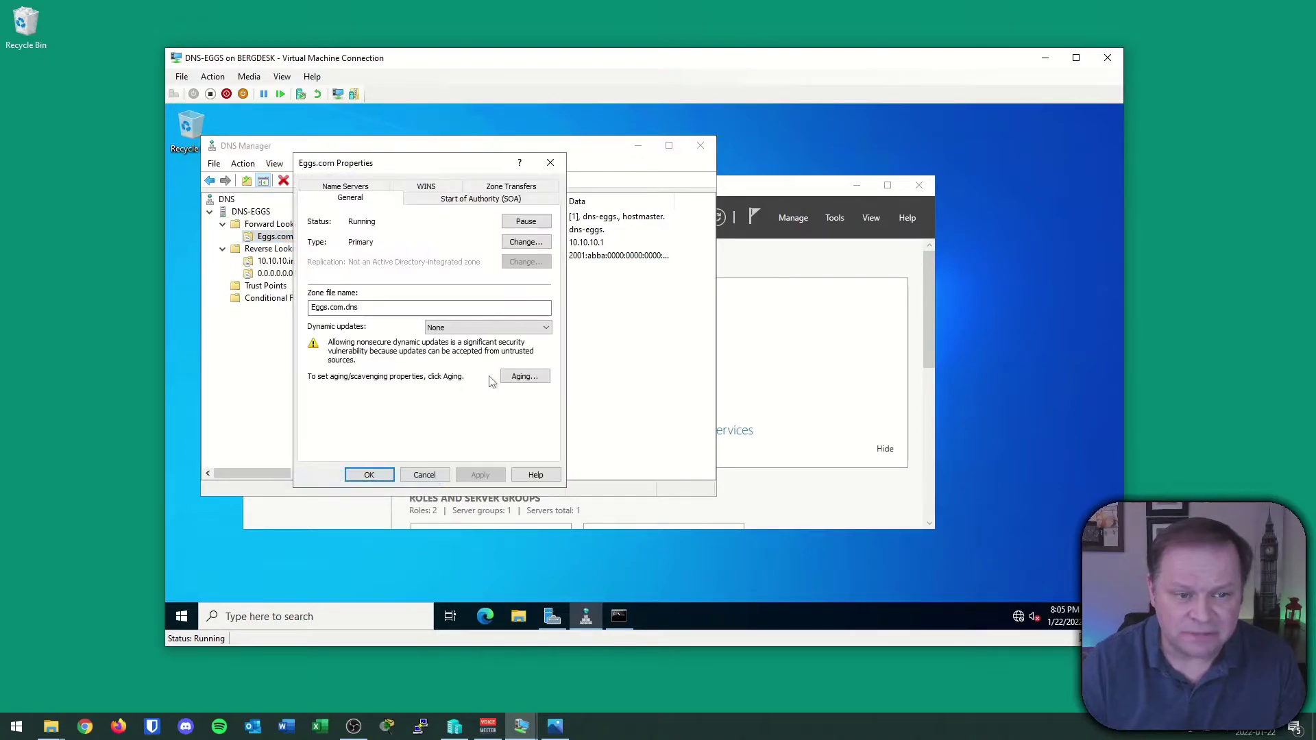
{"action": "left_click", "coordinate": [512, 186]}
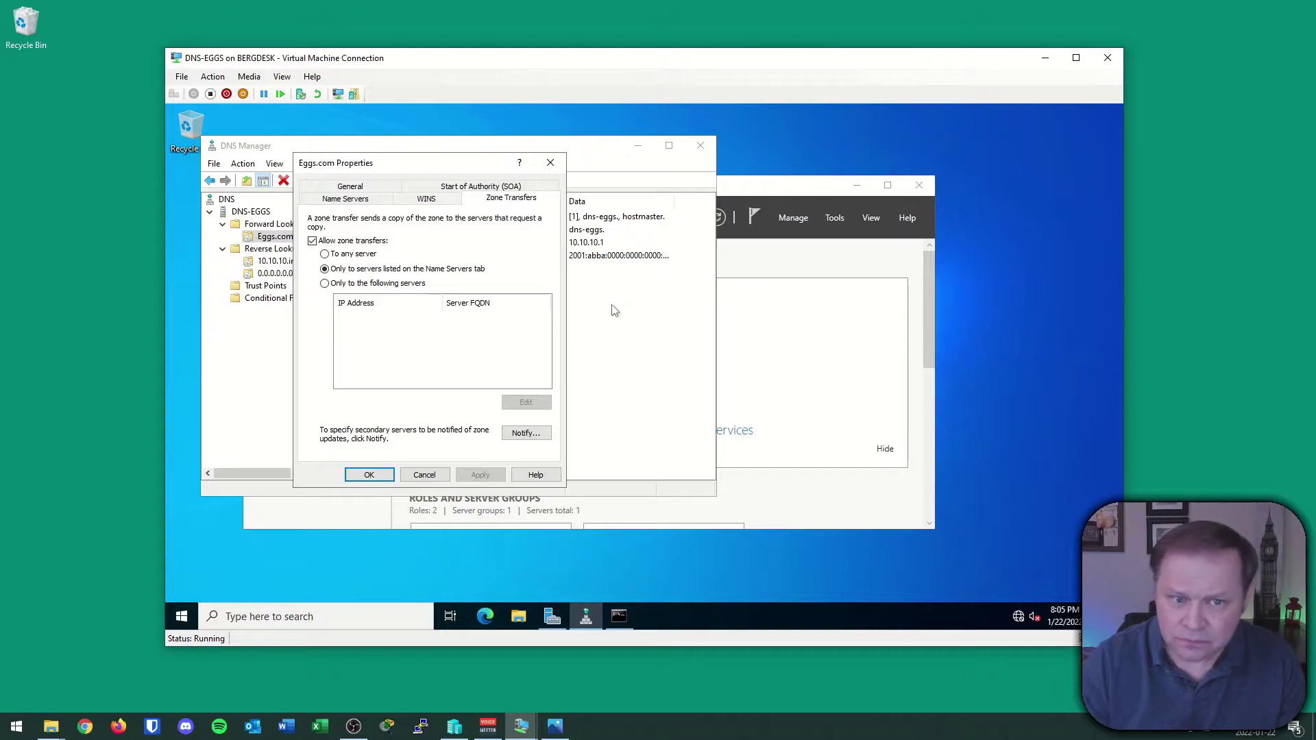
{"action": "left_click", "coordinate": [363, 284]}
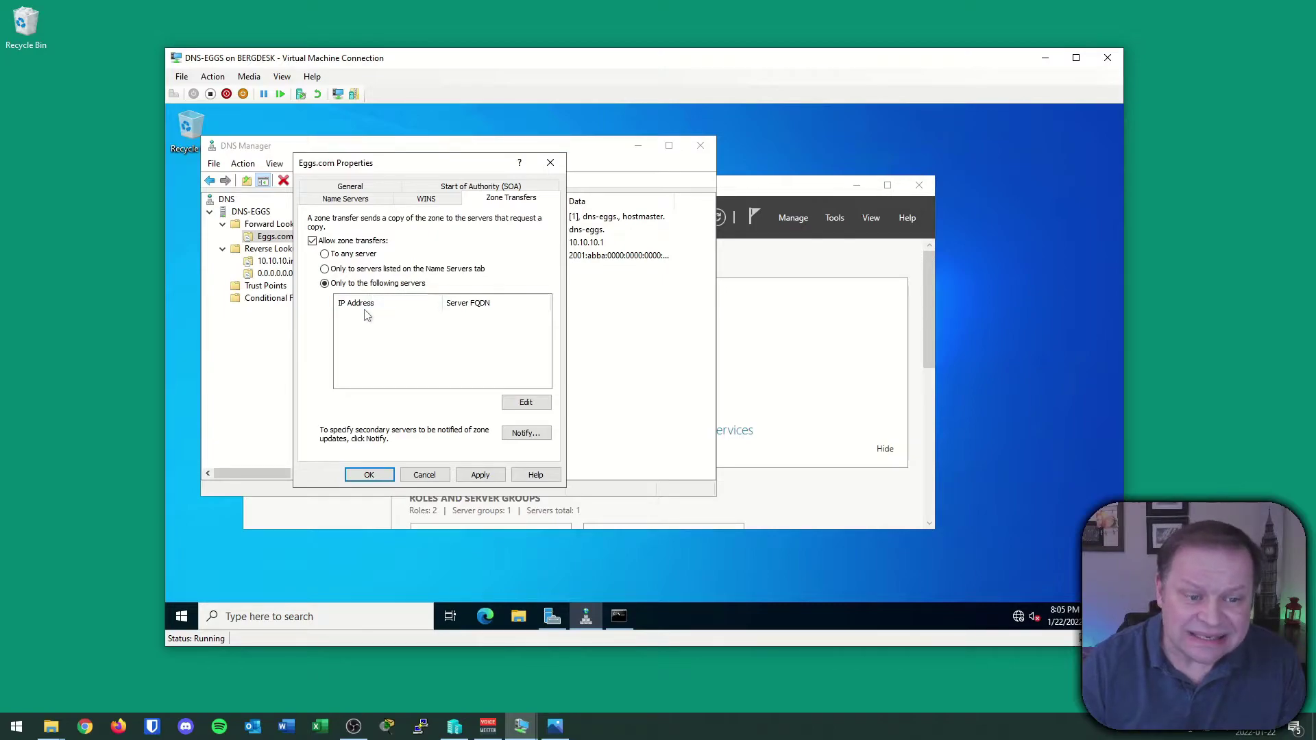
Add 192.168.0.1 as a secondary server allowed to receive Eggs.com zone transfers.
{"action": "left_click", "coordinate": [525, 402]}
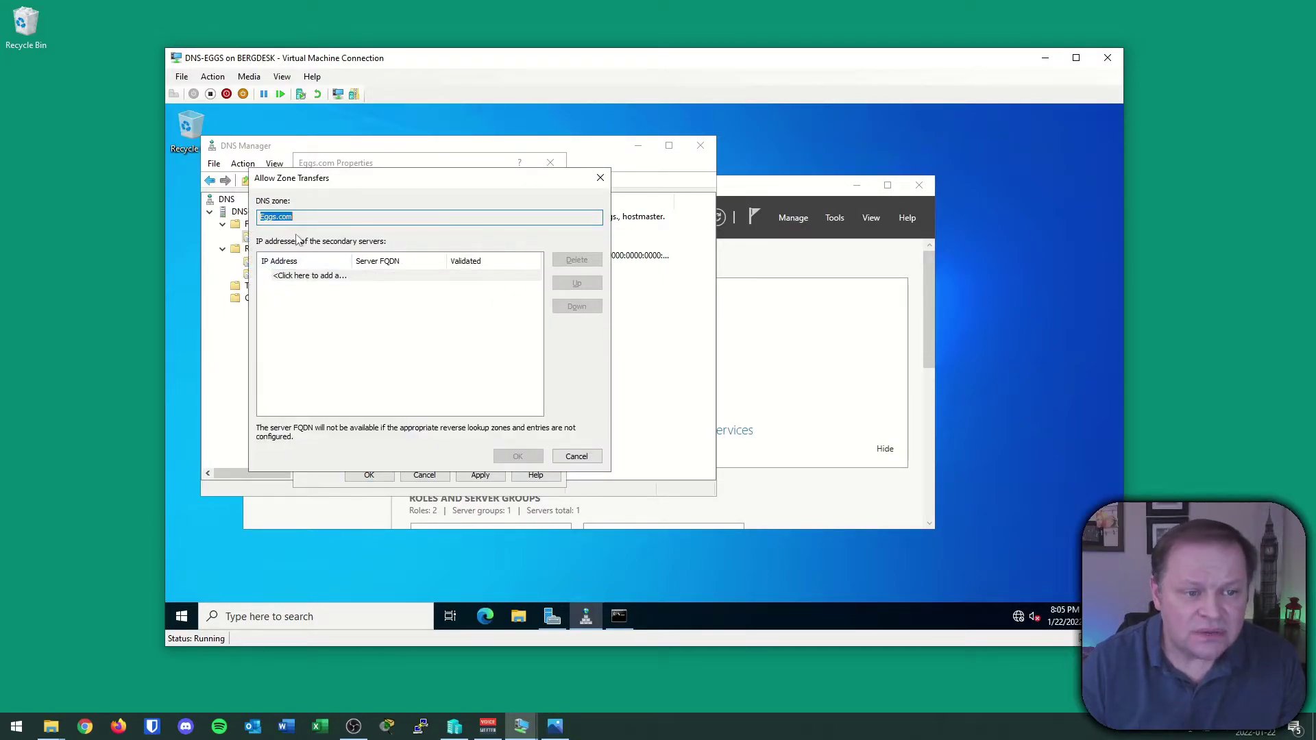
{"action": "left_click", "coordinate": [302, 277]}
{"action": "type", "text": "192.1"}
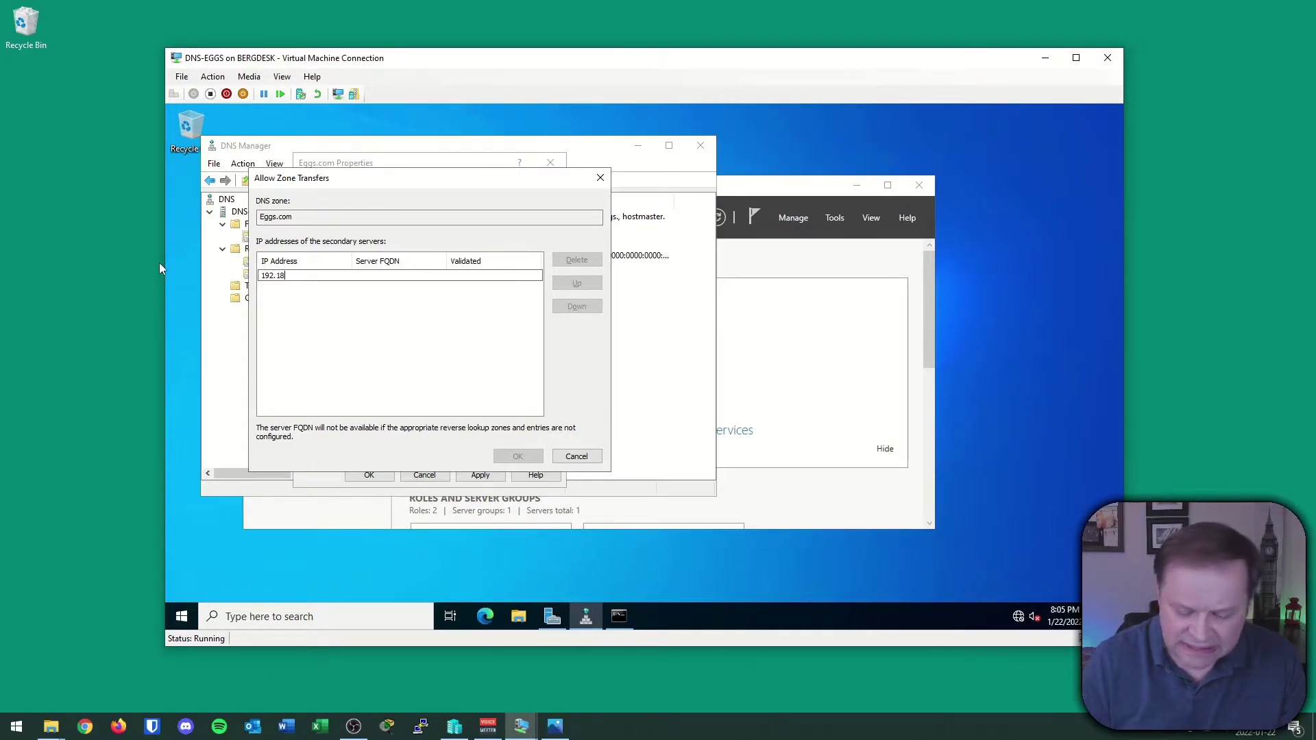
{"action": "type", "text": "68.0.1"}
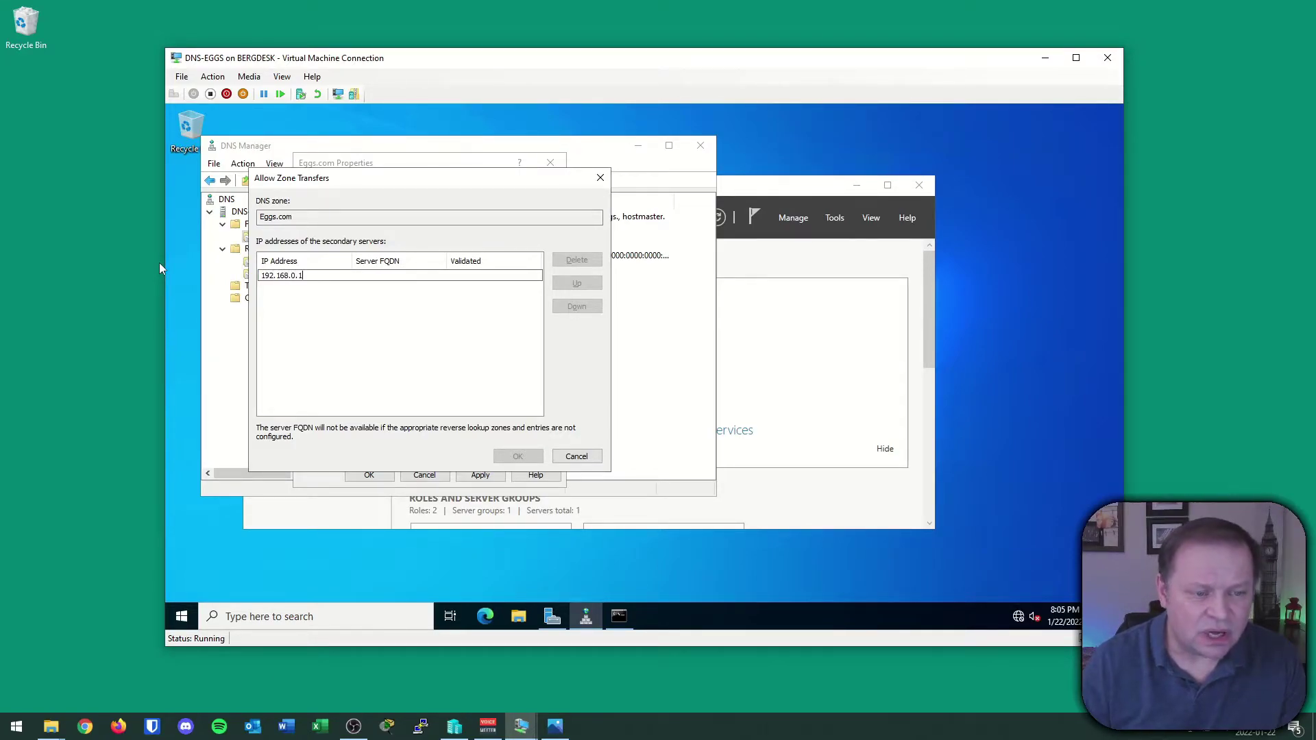
{"action": "key", "text": "Return"}
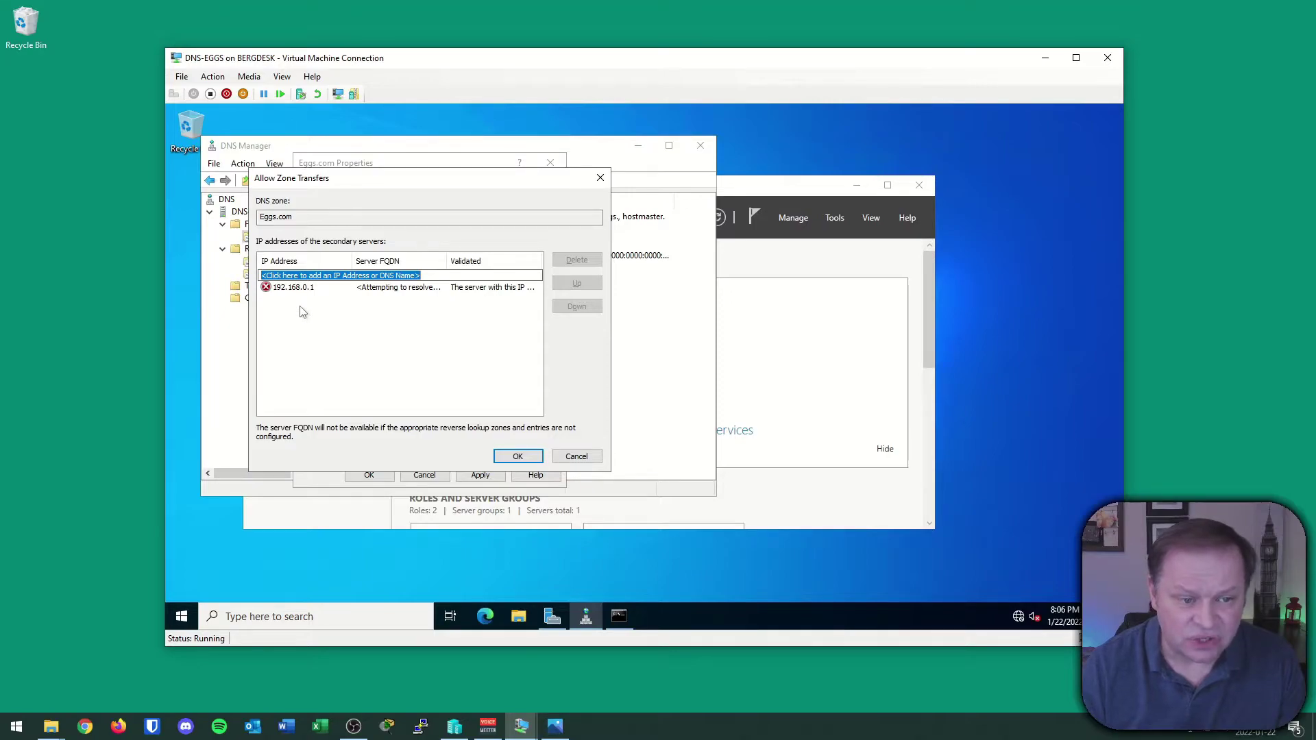
Add 2002:ACDC::1 as another allowed secondary server for Eggs.com zone transfers and save the zone properties.
{"action": "type", "text": "200"}
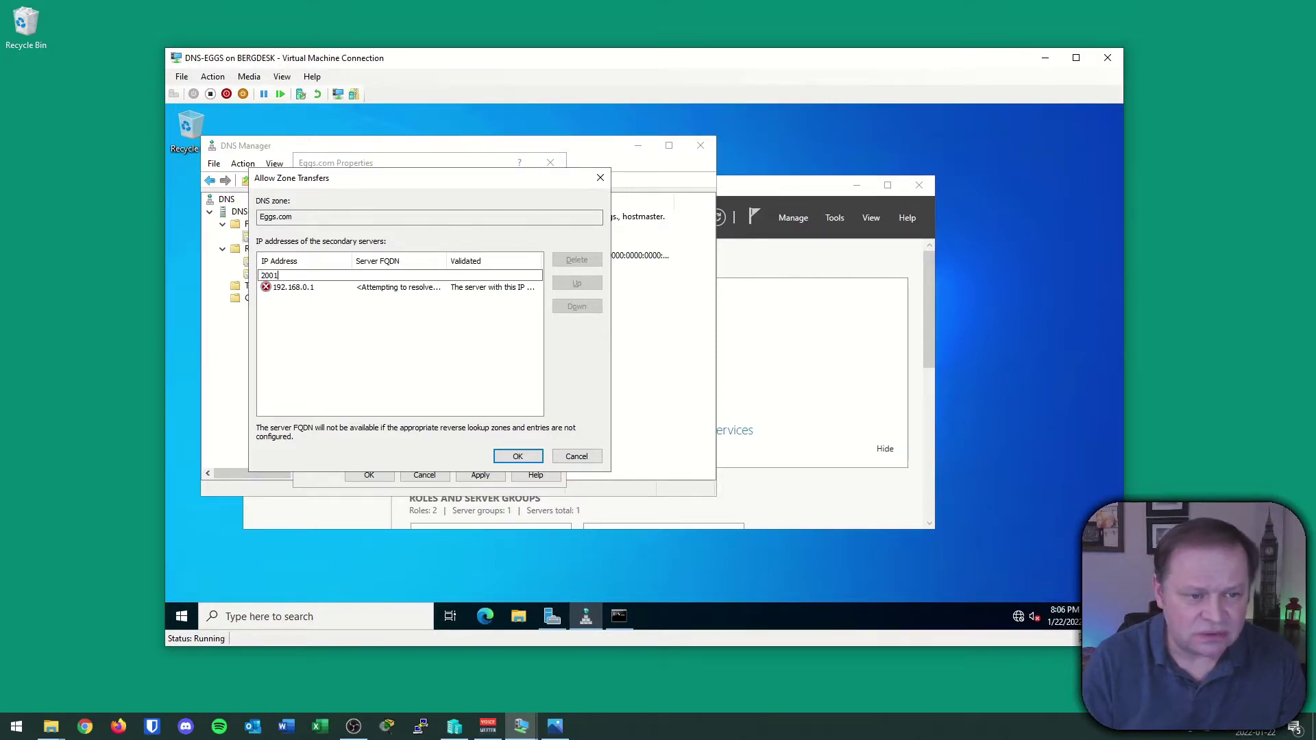
{"action": "type", "text": "2:AB"}
{"action": "key", "text": "BackSpace"}
{"action": "type", "text": "C"}
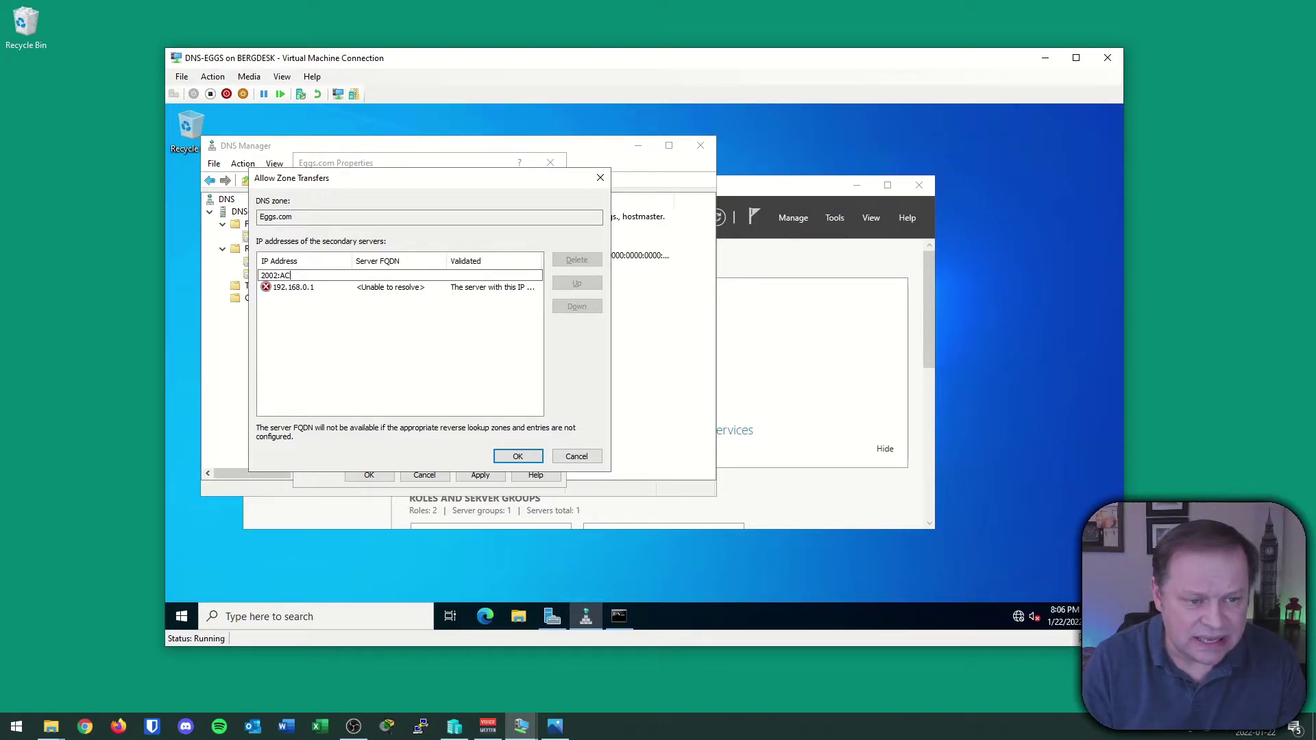
{"action": "type", "text": "DC::"}
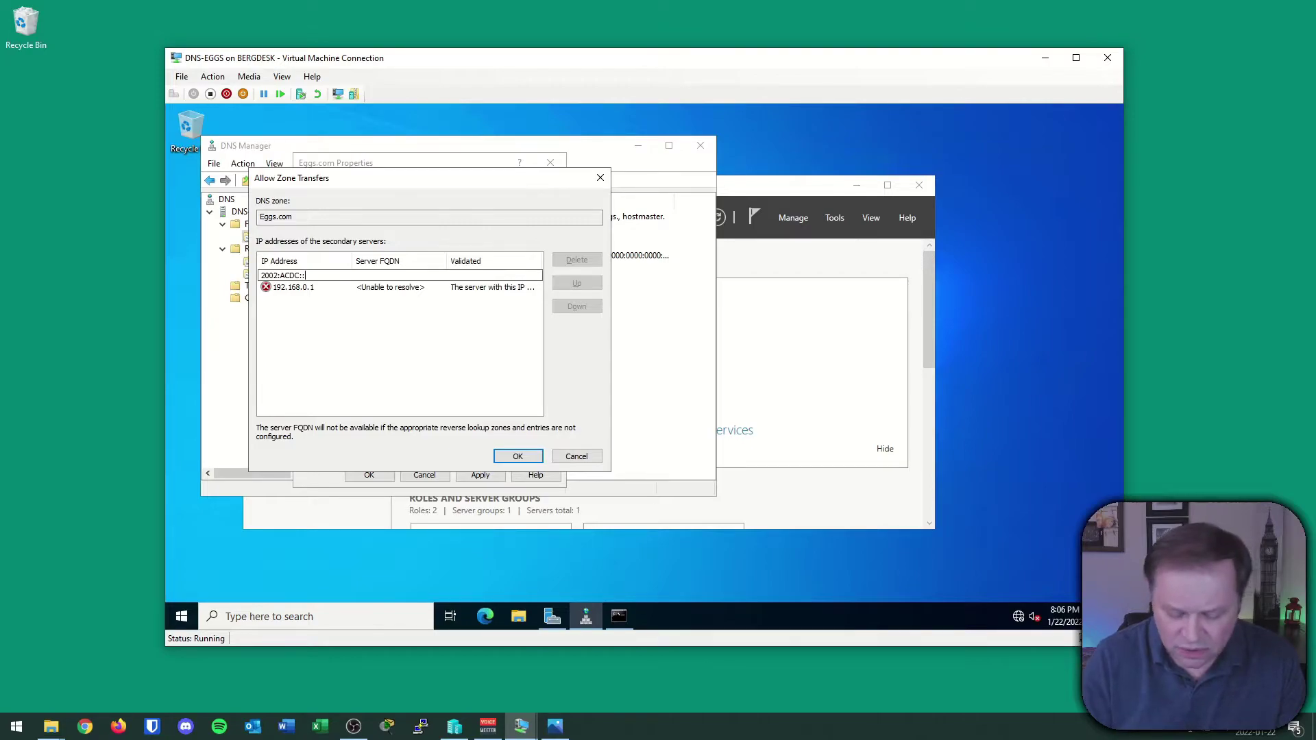
{"action": "type", "text": "1"}
{"action": "key", "text": "Return"}
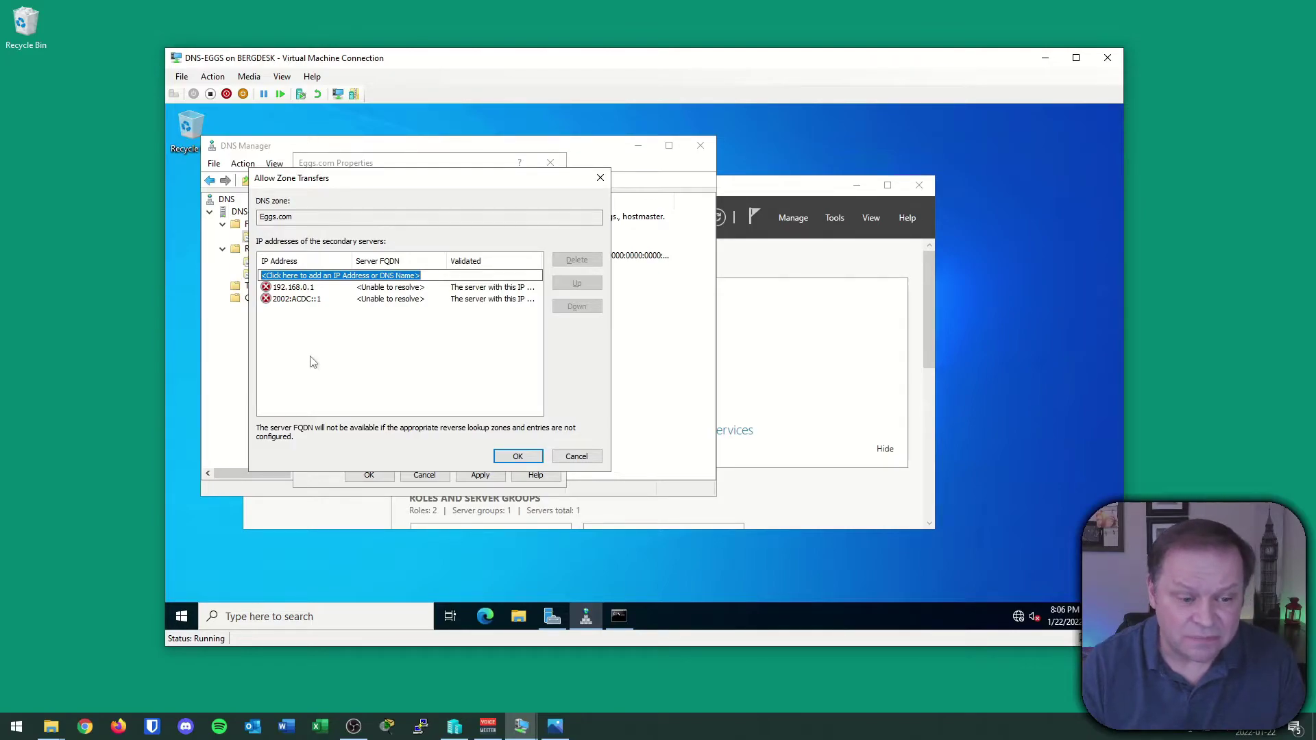
{"action": "left_click", "coordinate": [516, 456]}
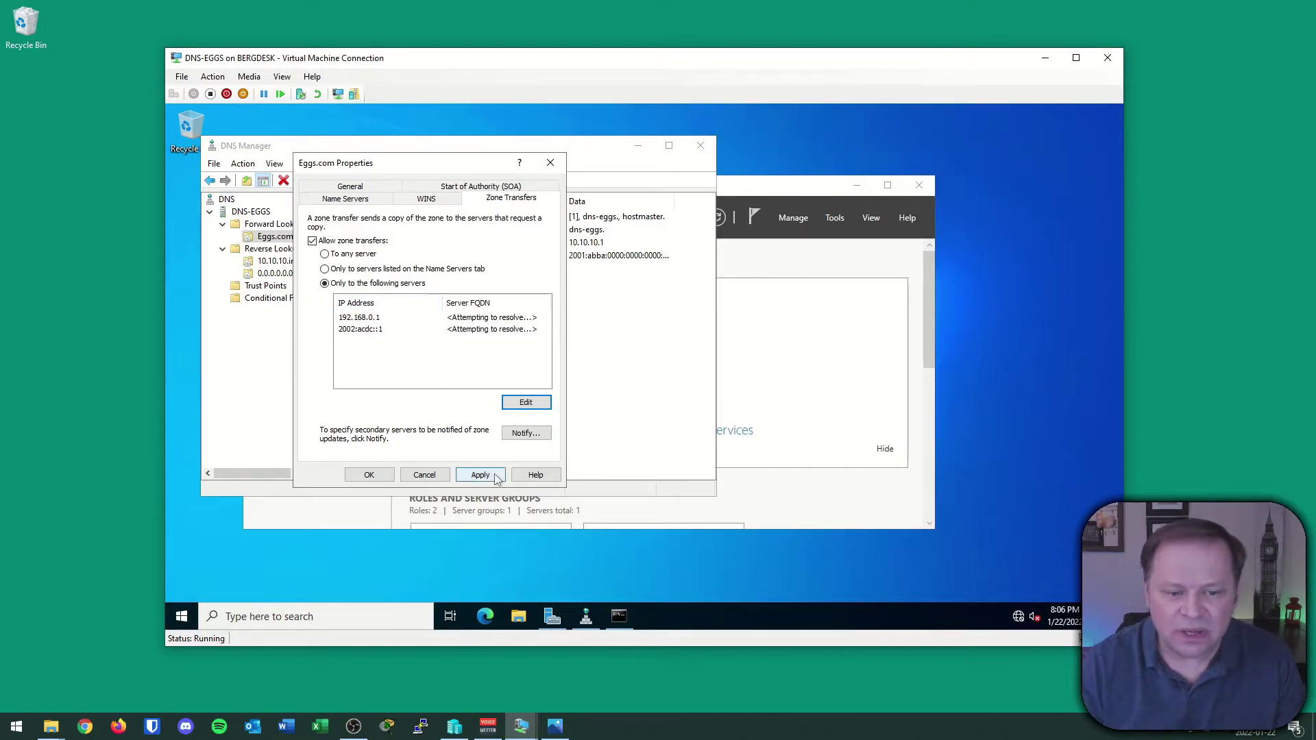
{"action": "left_click", "coordinate": [369, 475]}
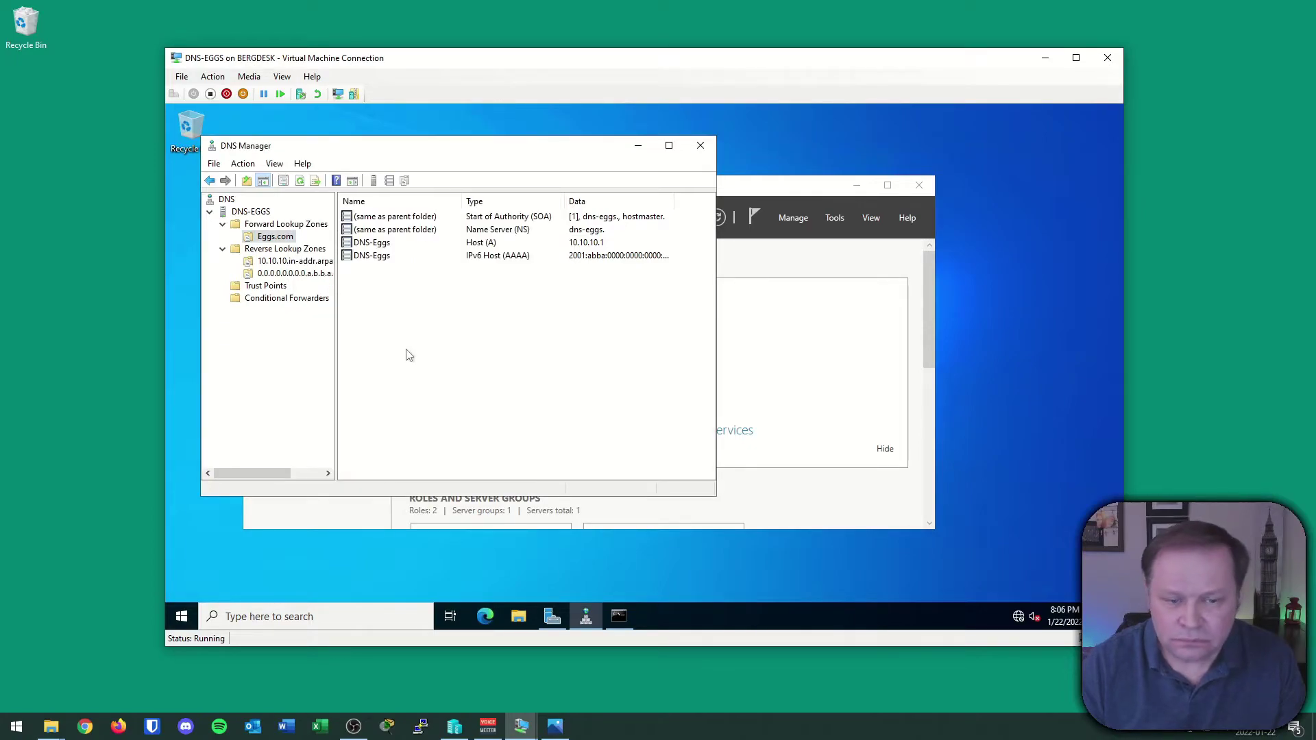
Switch to the DNS-BACON virtual machine and start creating a new zone under Forward Lookup Zones.
{"action": "key", "text": "super+d"}
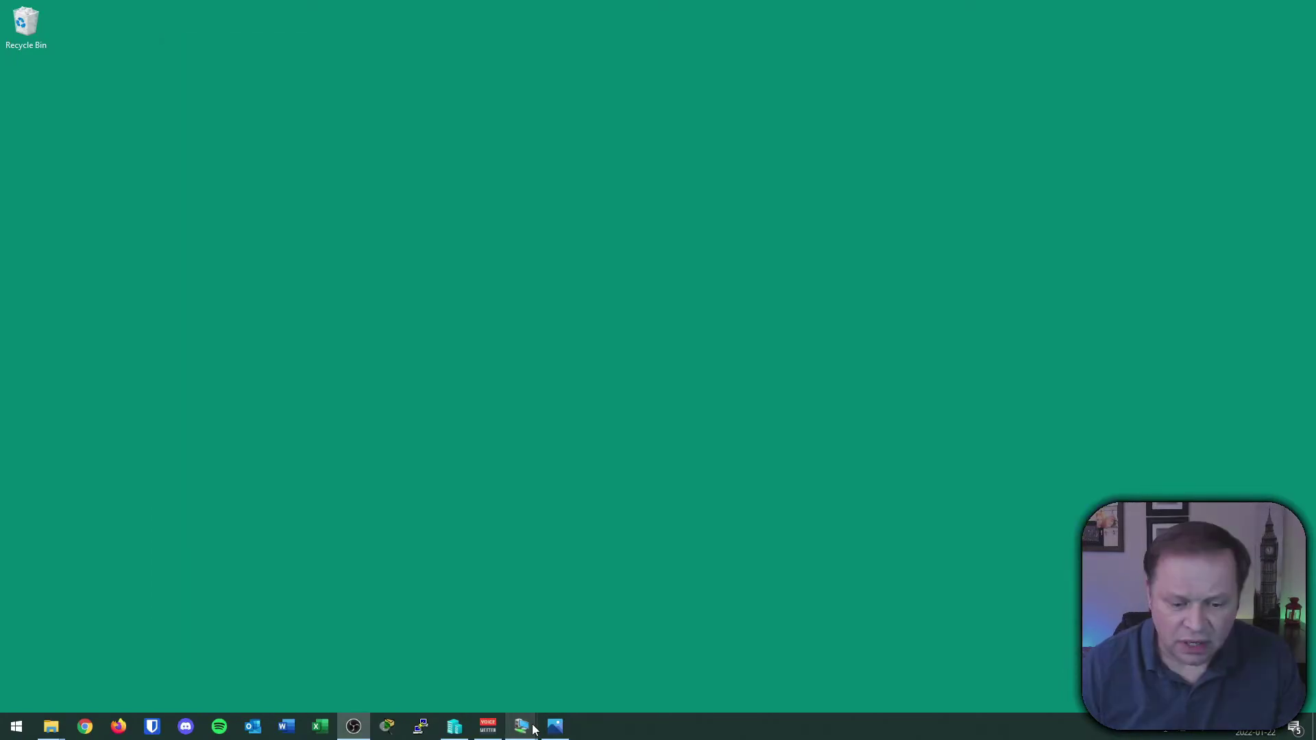
{"action": "mouse_move", "coordinate": [534, 729]}
{"action": "left_click", "coordinate": [388, 665]}
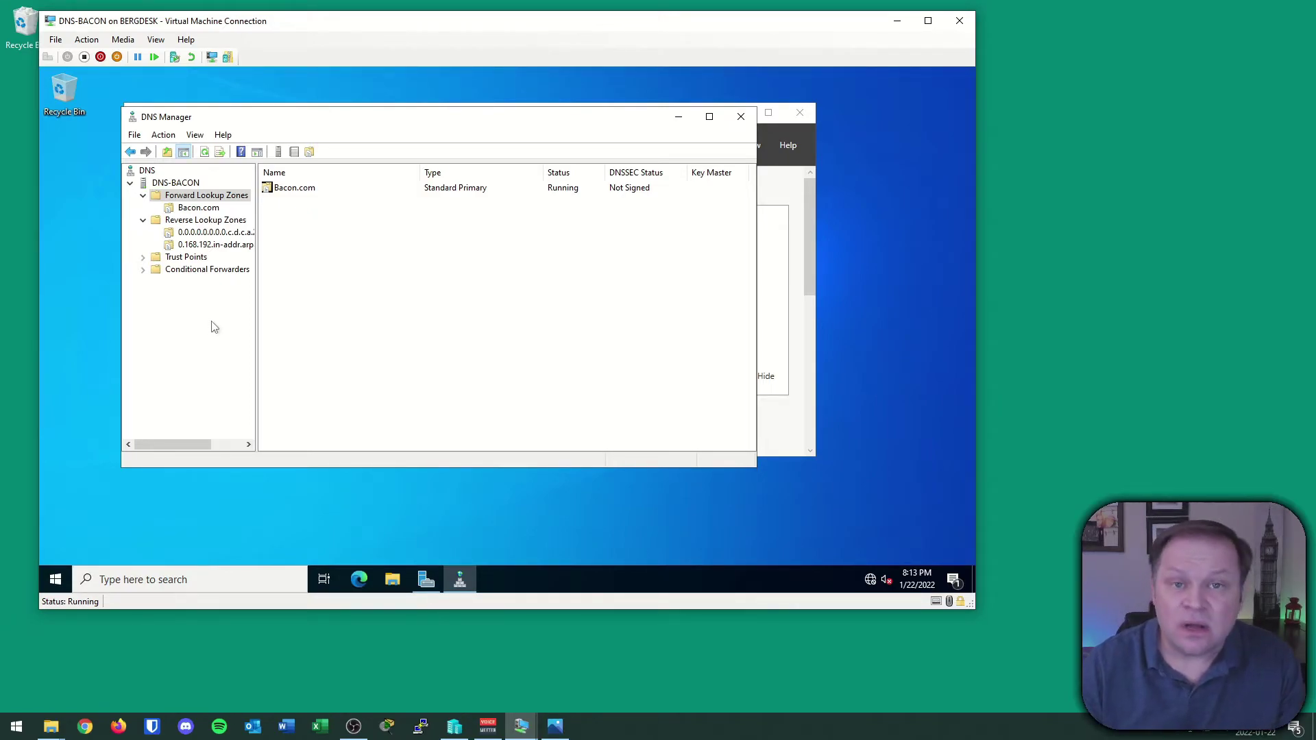
{"action": "right_click", "coordinate": [191, 200]}
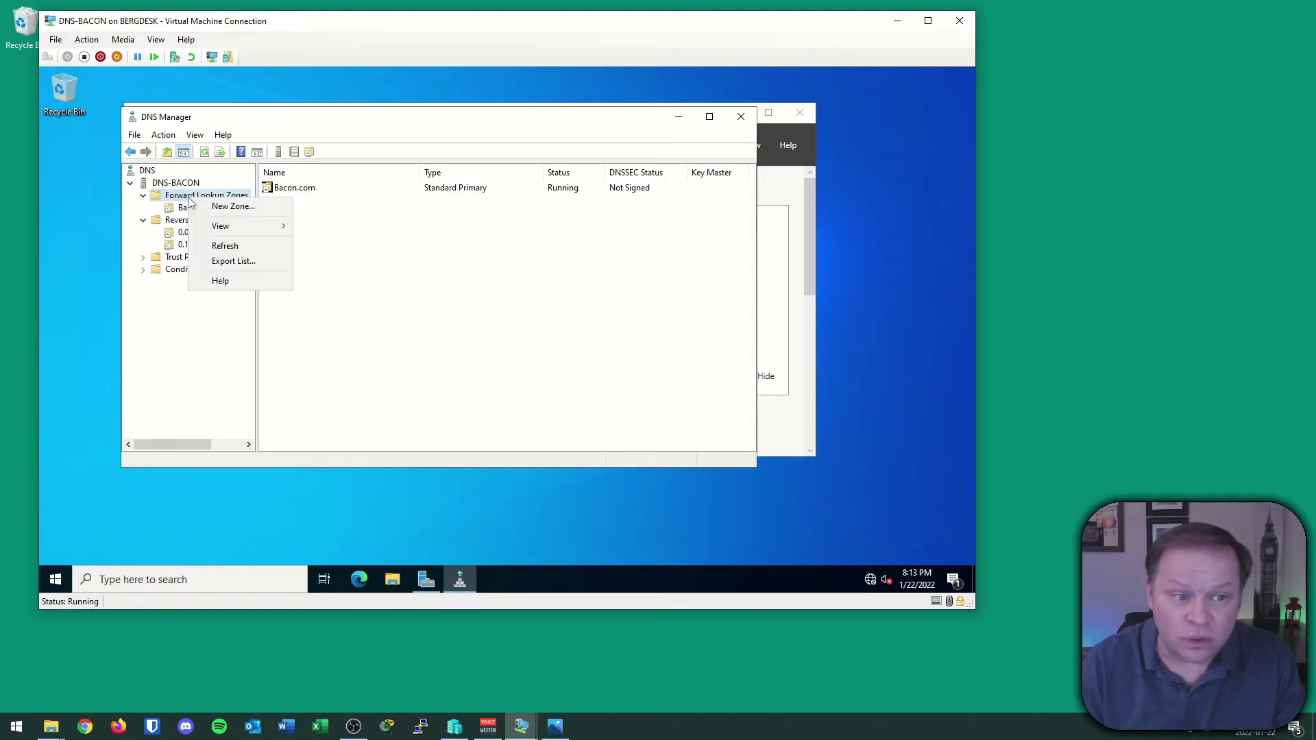
{"action": "left_click", "coordinate": [239, 206]}
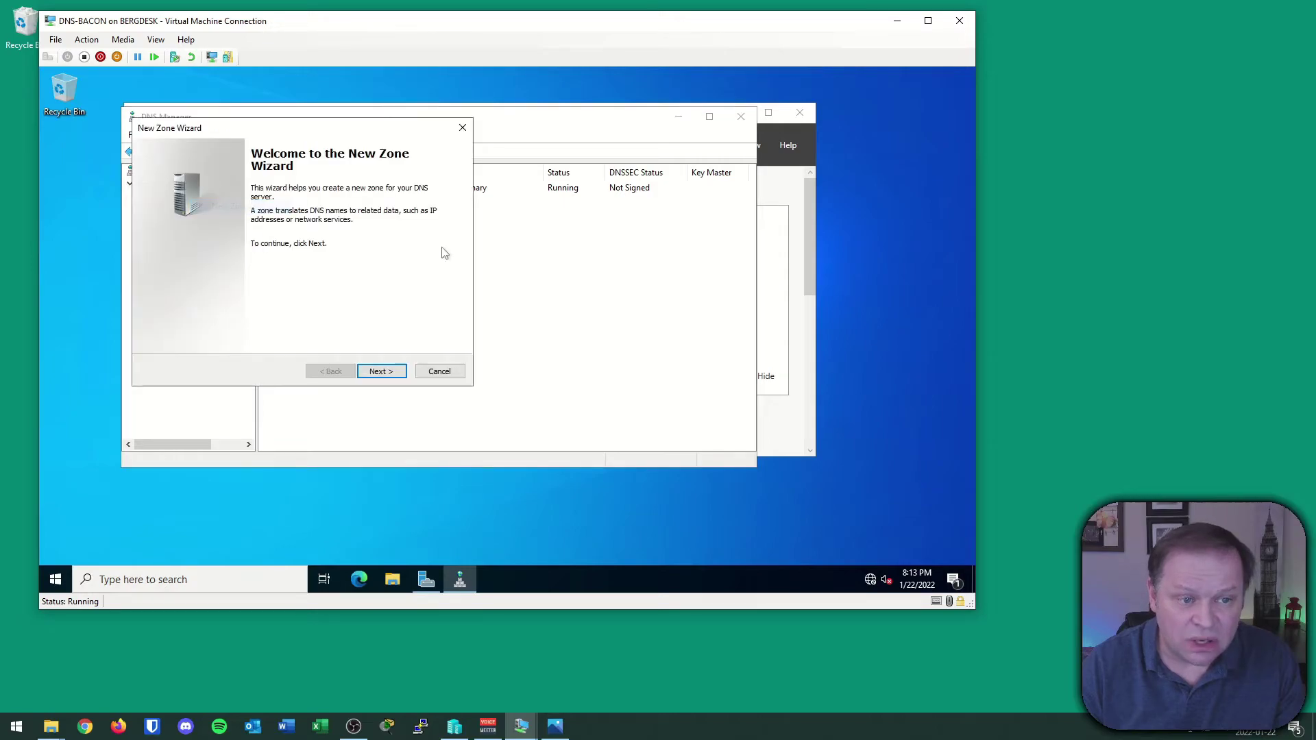
{"action": "left_click", "coordinate": [381, 371]}
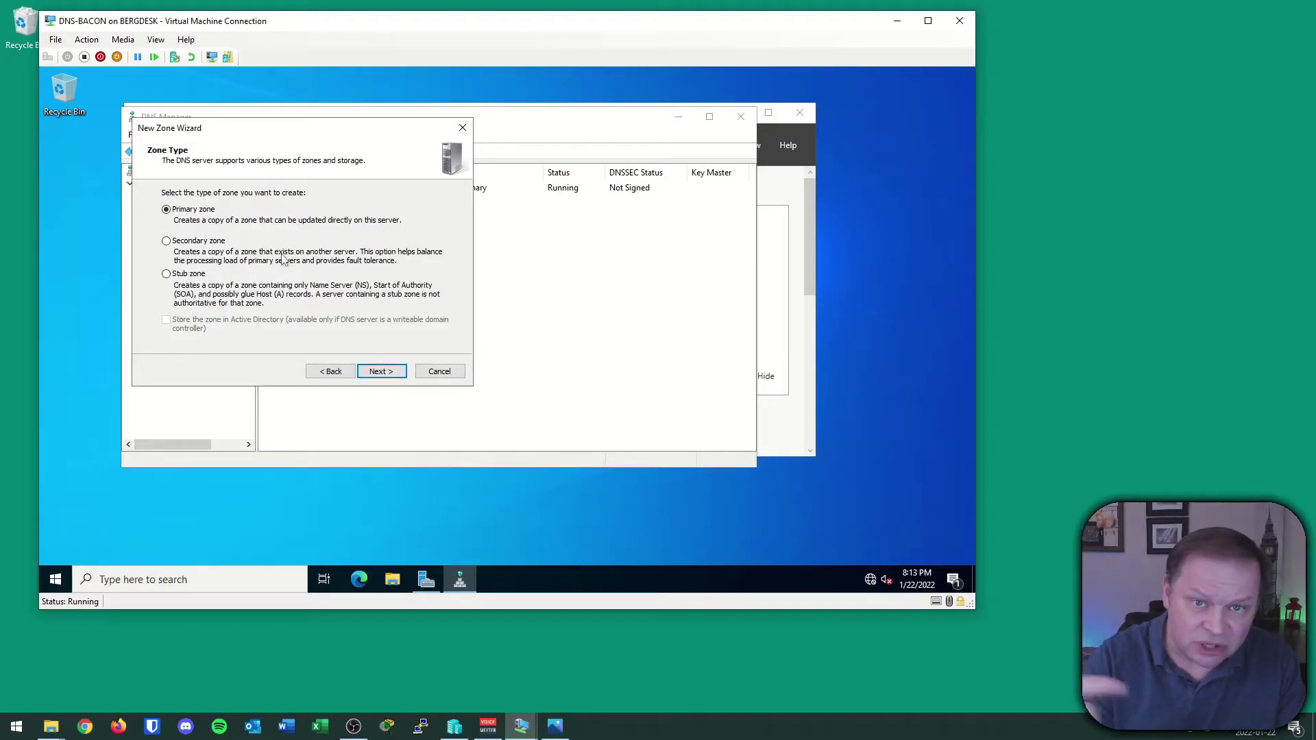
Make the new forward lookup zone a secondary zone and name it Eggs.com.
{"action": "left_click", "coordinate": [378, 371]}
{"action": "left_click", "coordinate": [332, 370]}
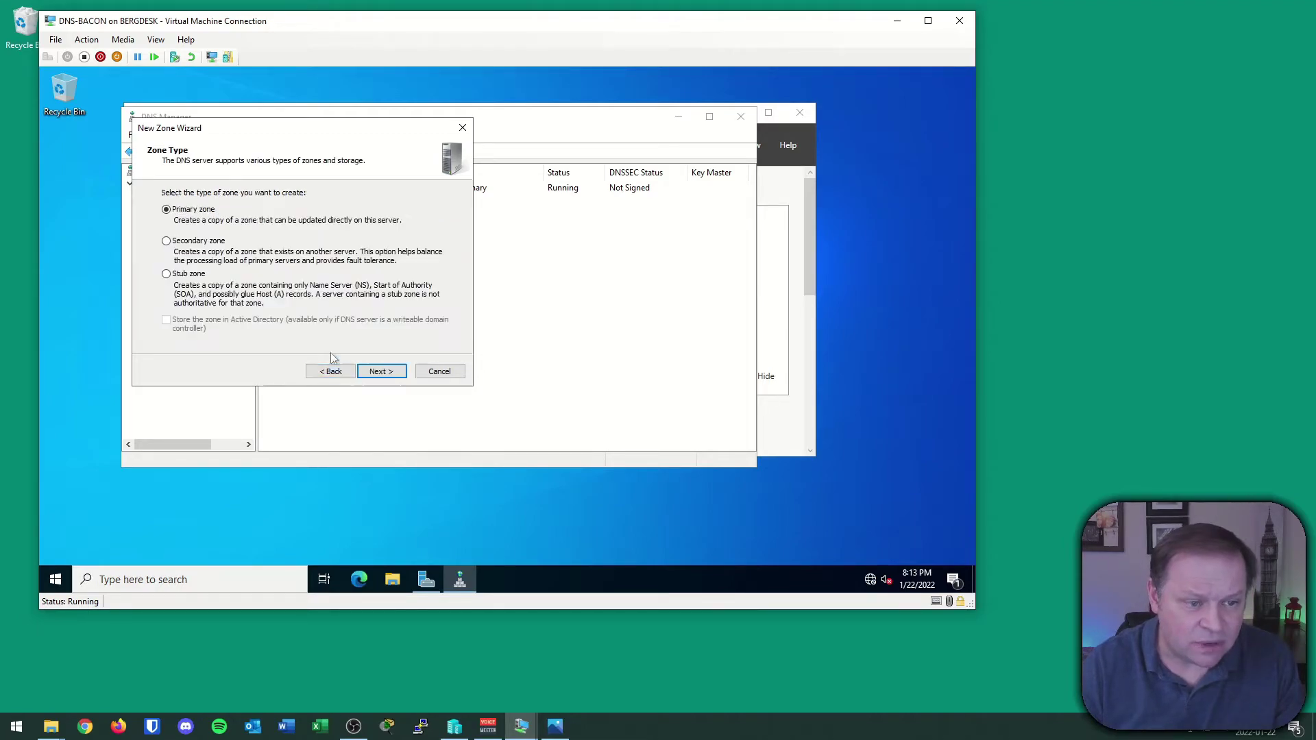
{"action": "left_click", "coordinate": [380, 371]}
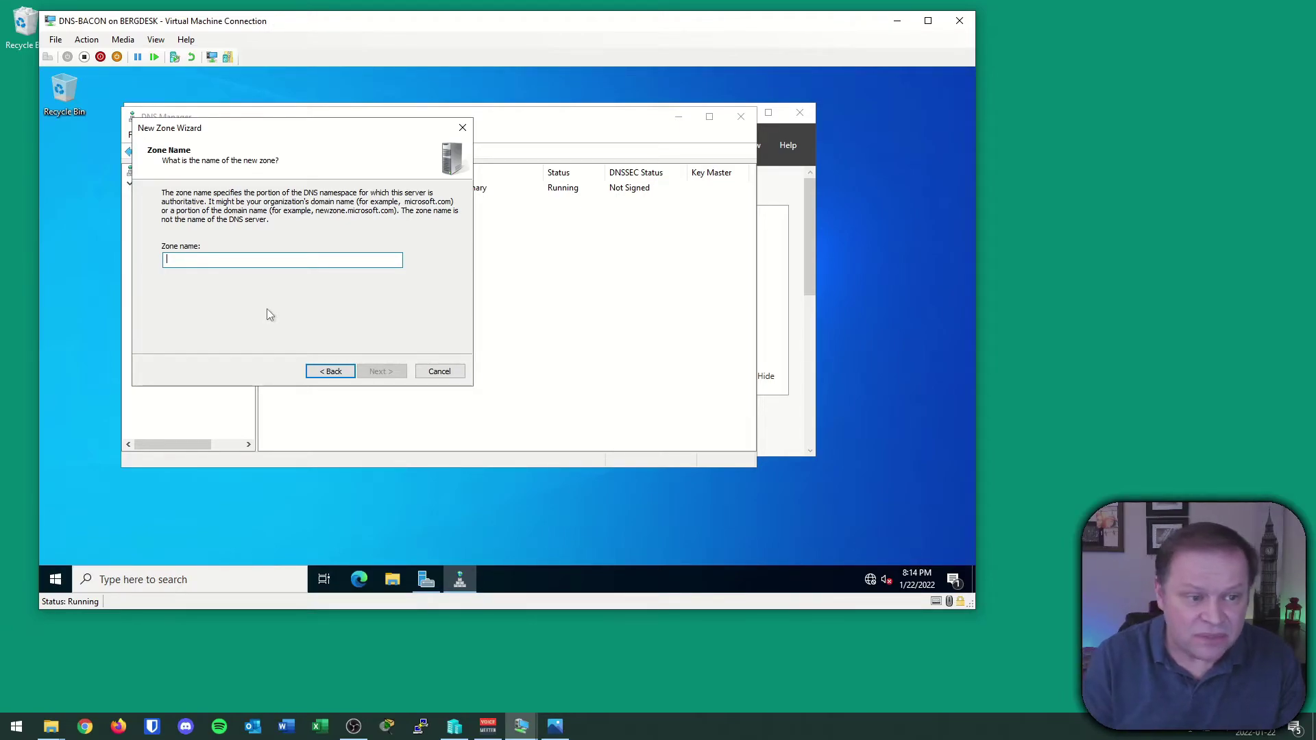
{"action": "type", "text": "Eggs.com"}
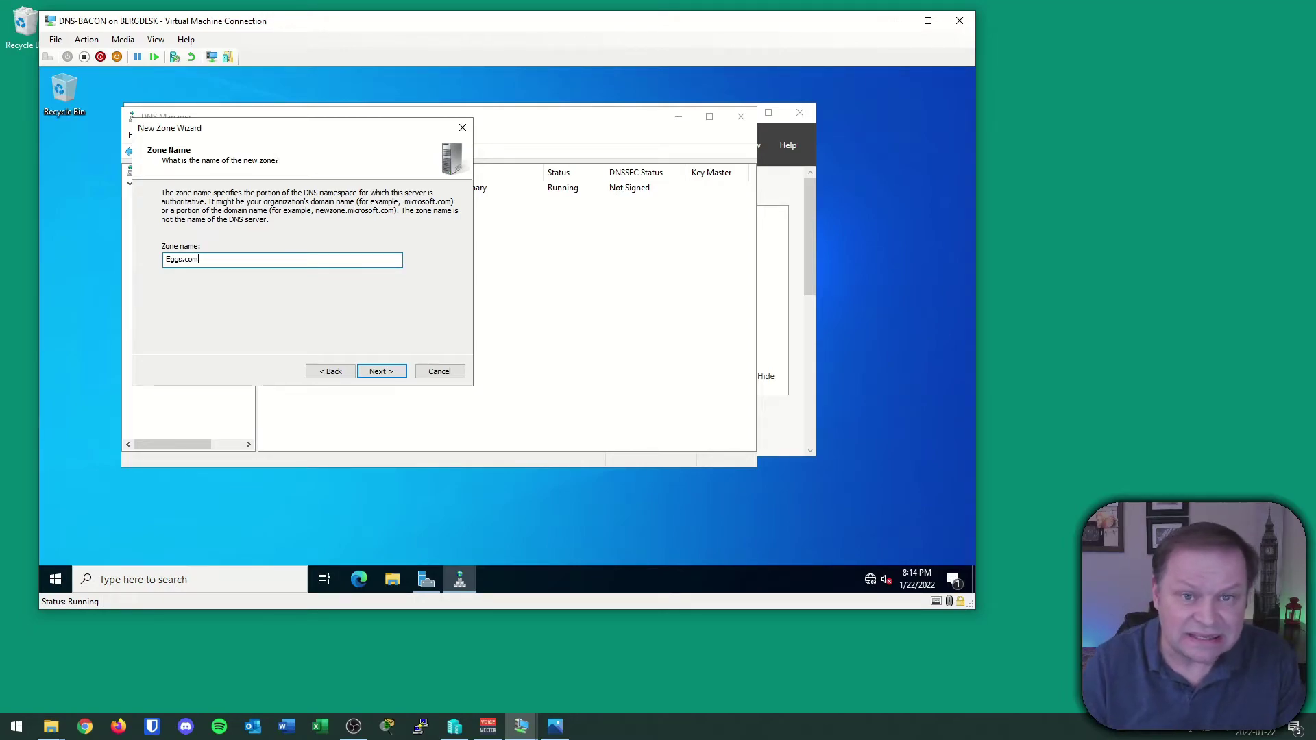
{"action": "left_click", "coordinate": [381, 371]}
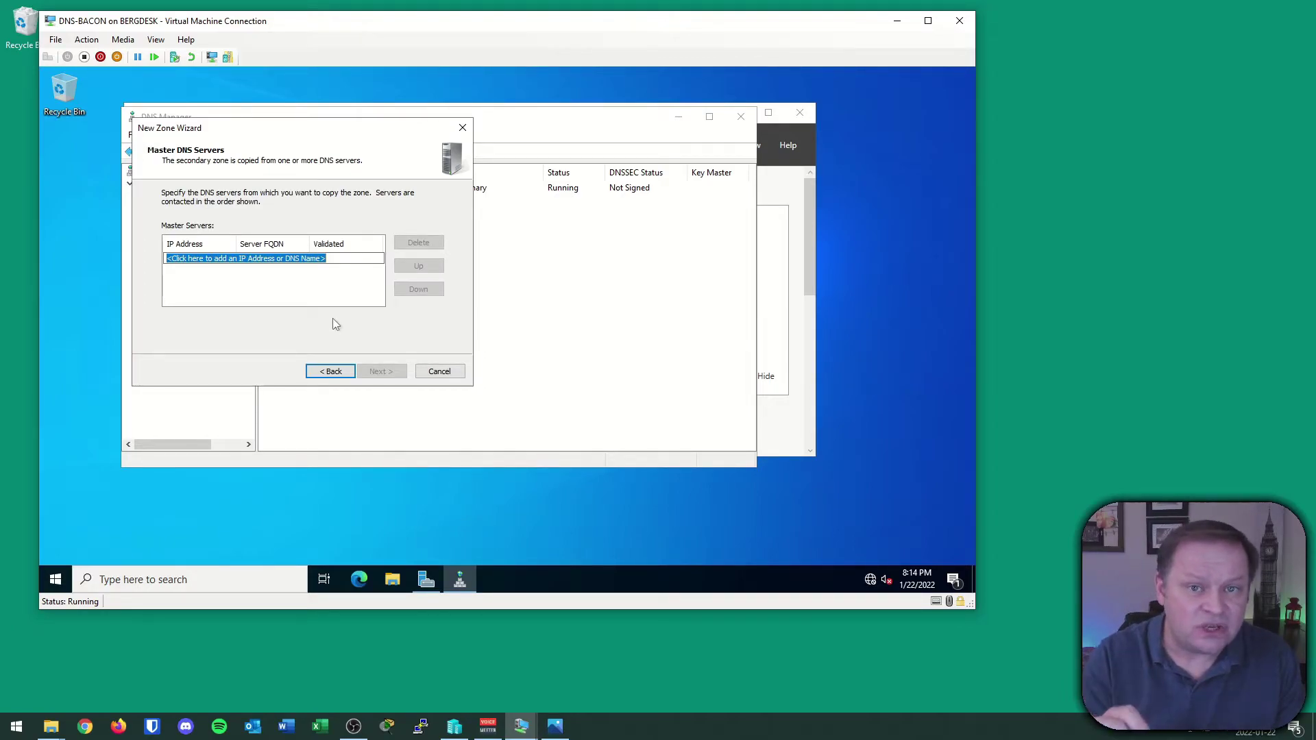
Add 10.10.10.1 as the master DNS server for the secondary zone and finish creating the zone.
{"action": "type", "text": "10"}
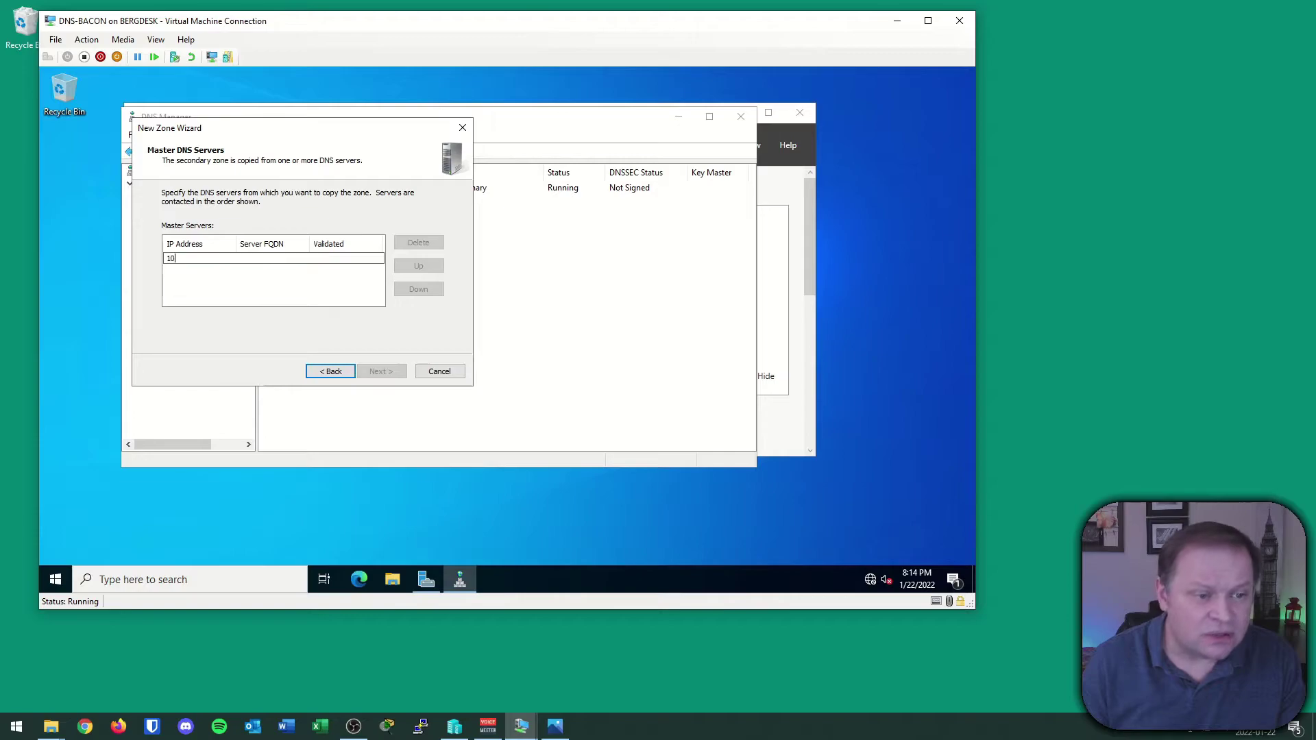
{"action": "type", "text": ".10.10.1"}
{"action": "key", "text": "Return"}
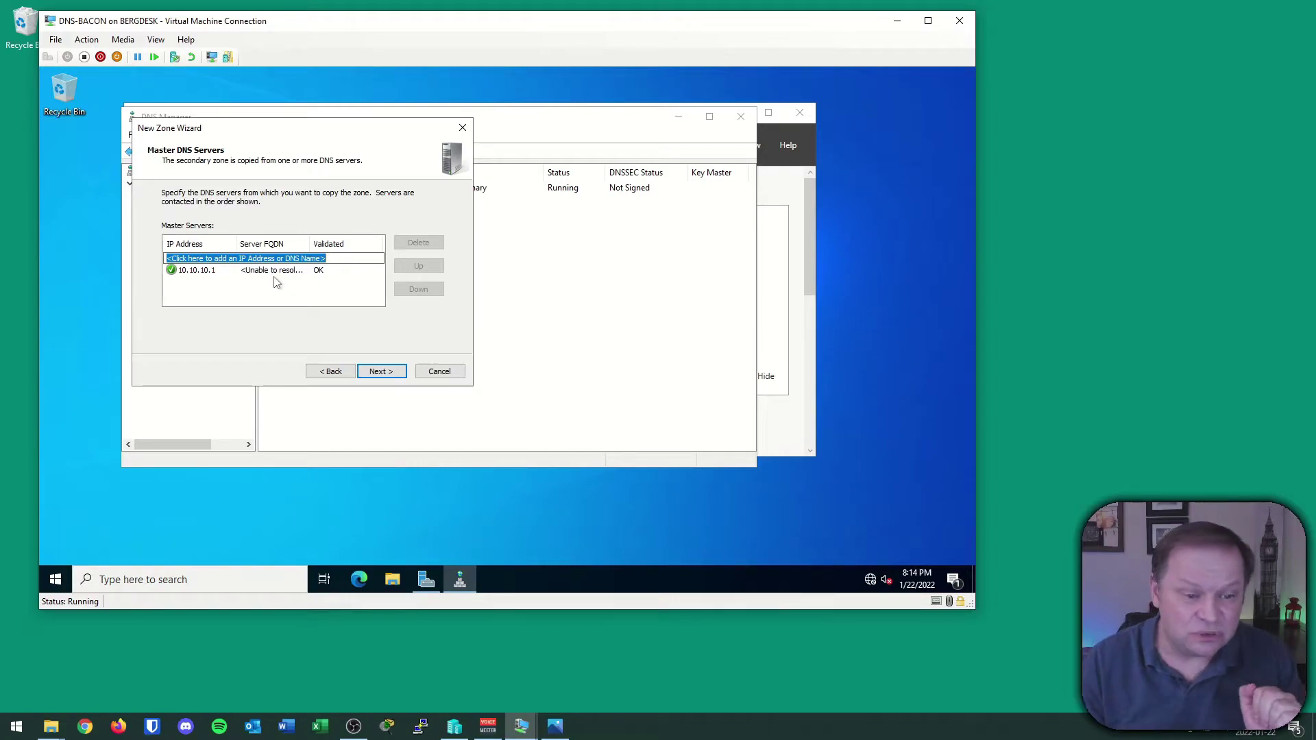
{"action": "left_click", "coordinate": [384, 371]}
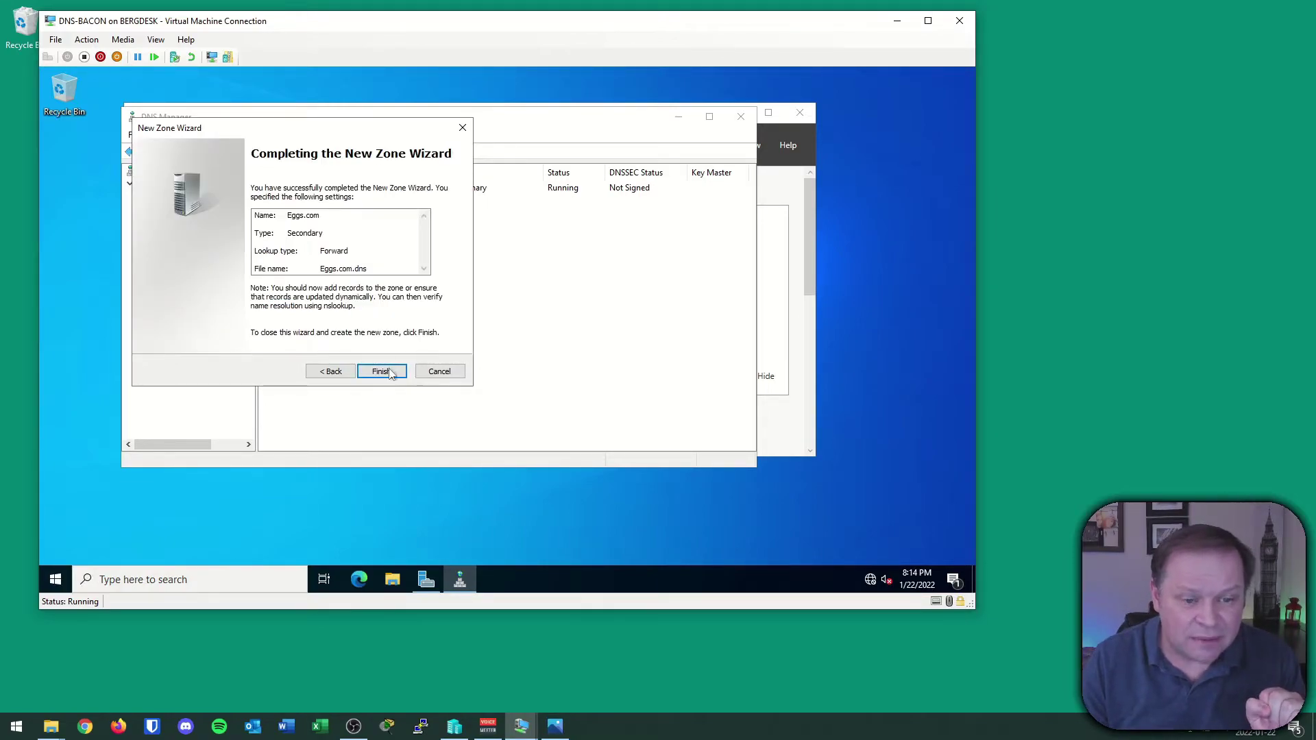
{"action": "left_click", "coordinate": [382, 371]}
Review the records in the Eggs.com and Bacon.com forward lookup zones on DNS-BACON.
{"action": "left_click", "coordinate": [203, 221]}
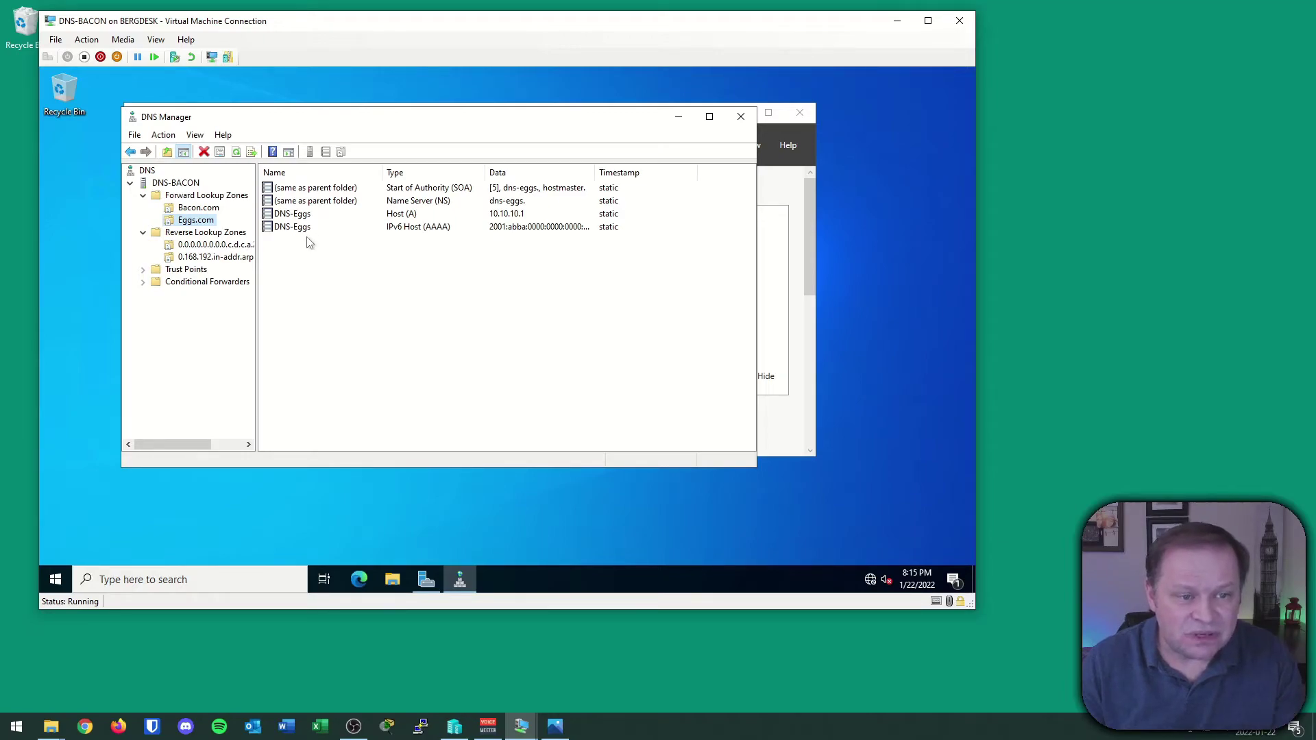
{"action": "left_click", "coordinate": [194, 209]}
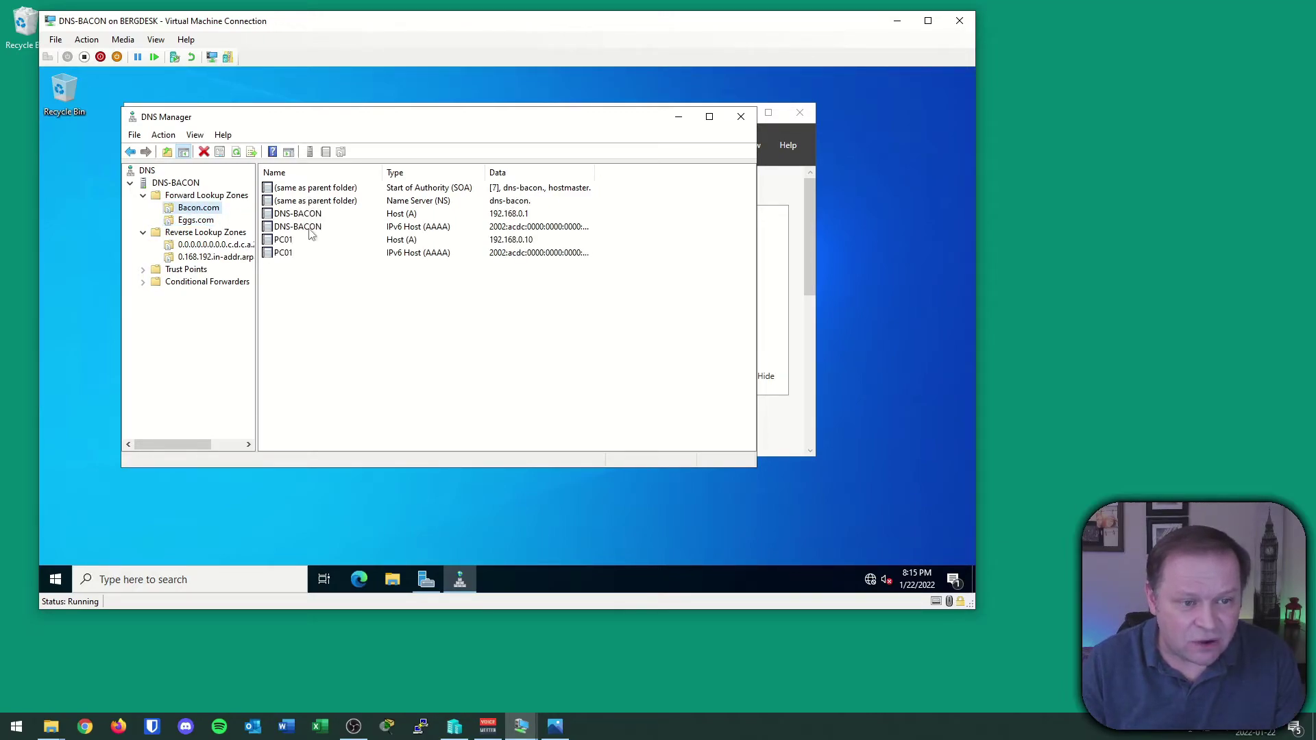
{"action": "left_click", "coordinate": [203, 220]}
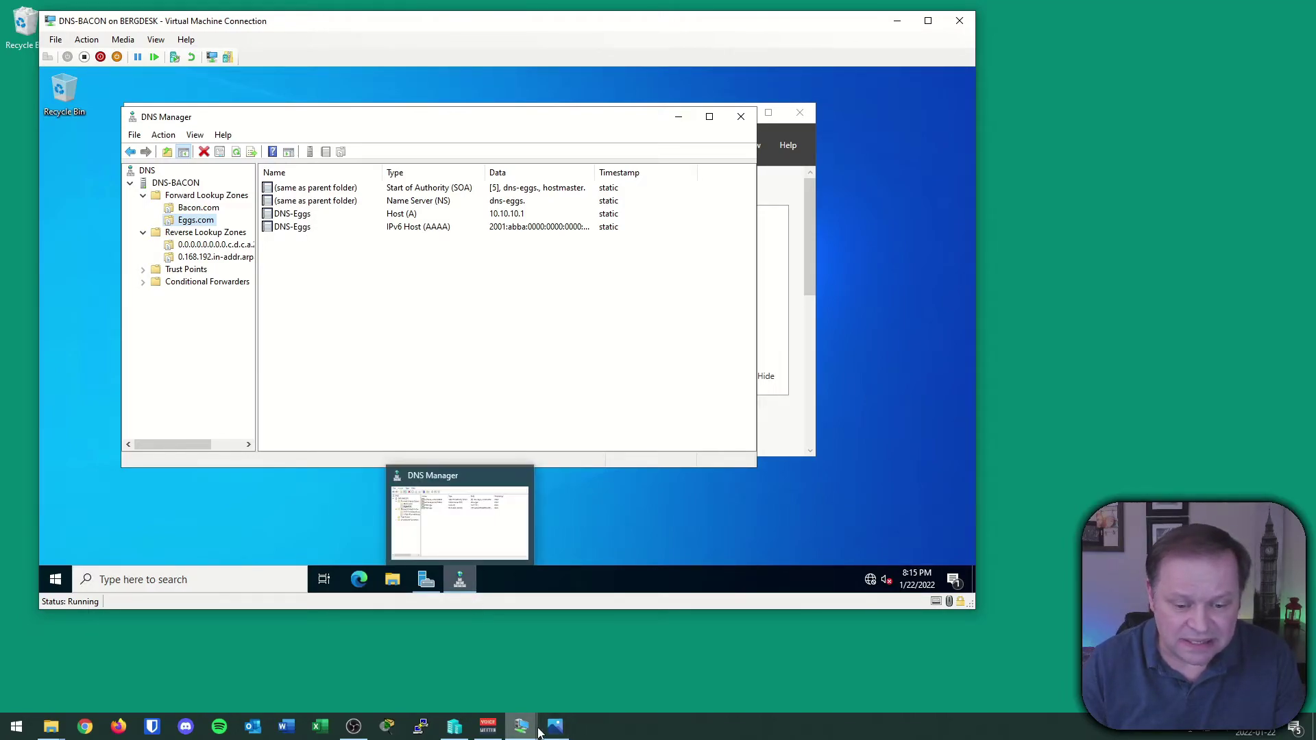
Bring up the PC01 virtual machine and trace its path to DNS-BACON on the DNS2.PNG diagram in Photos.
{"action": "mouse_move", "coordinate": [521, 727]}
{"action": "left_click", "coordinate": [512, 677]}
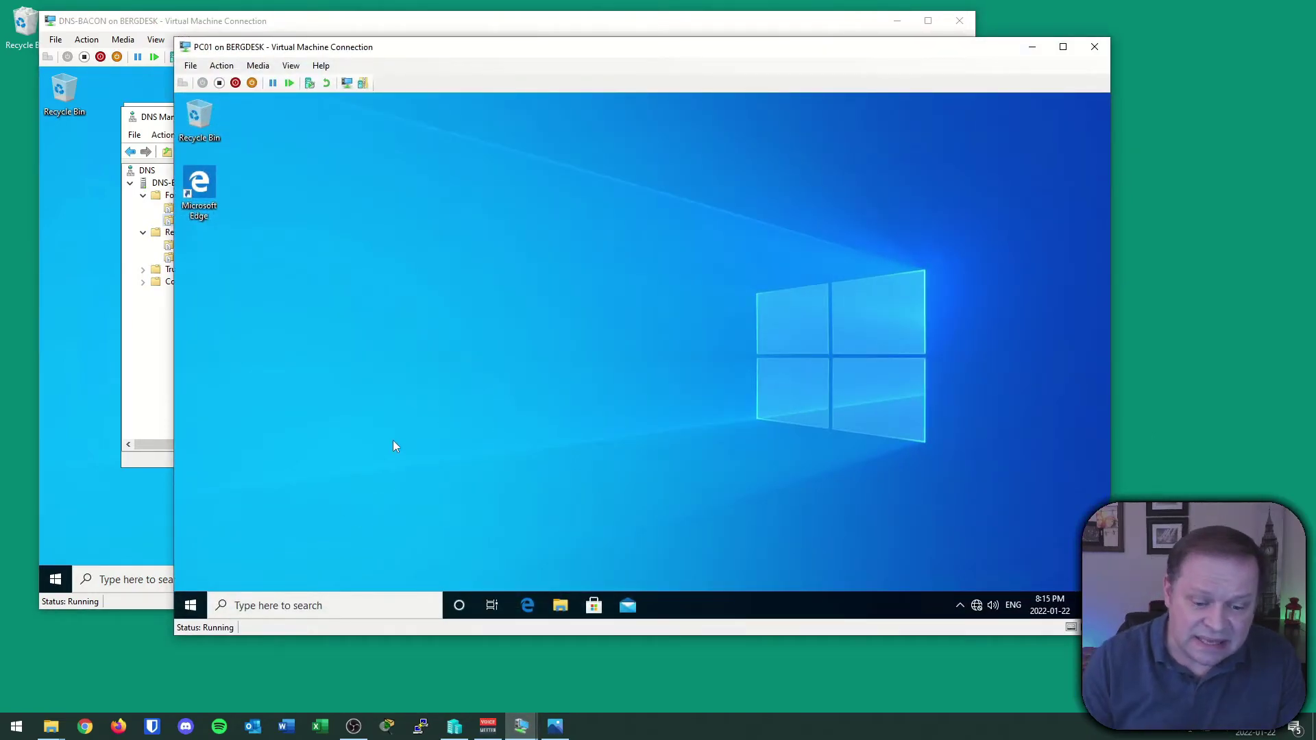
{"action": "left_click", "coordinate": [555, 727]}
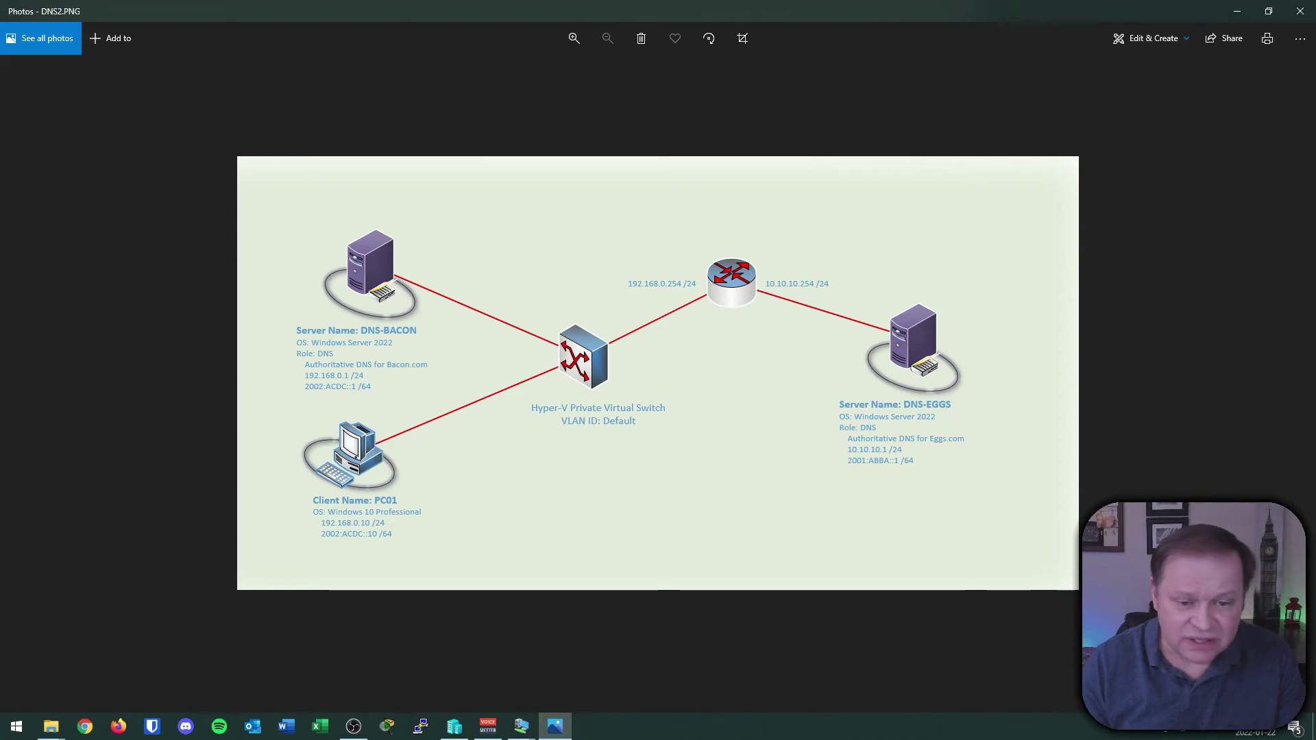
{"action": "mouse_move", "coordinate": [416, 469]}
{"action": "left_mouse_down"}
{"action": "mouse_move", "coordinate": [511, 424]}
{"action": "mouse_move", "coordinate": [866, 339]}
{"action": "mouse_move", "coordinate": [846, 329]}
{"action": "mouse_move", "coordinate": [848, 350]}
{"action": "mouse_move", "coordinate": [816, 352]}
{"action": "left_mouse_up"}
{"action": "key", "text": "Escape"}
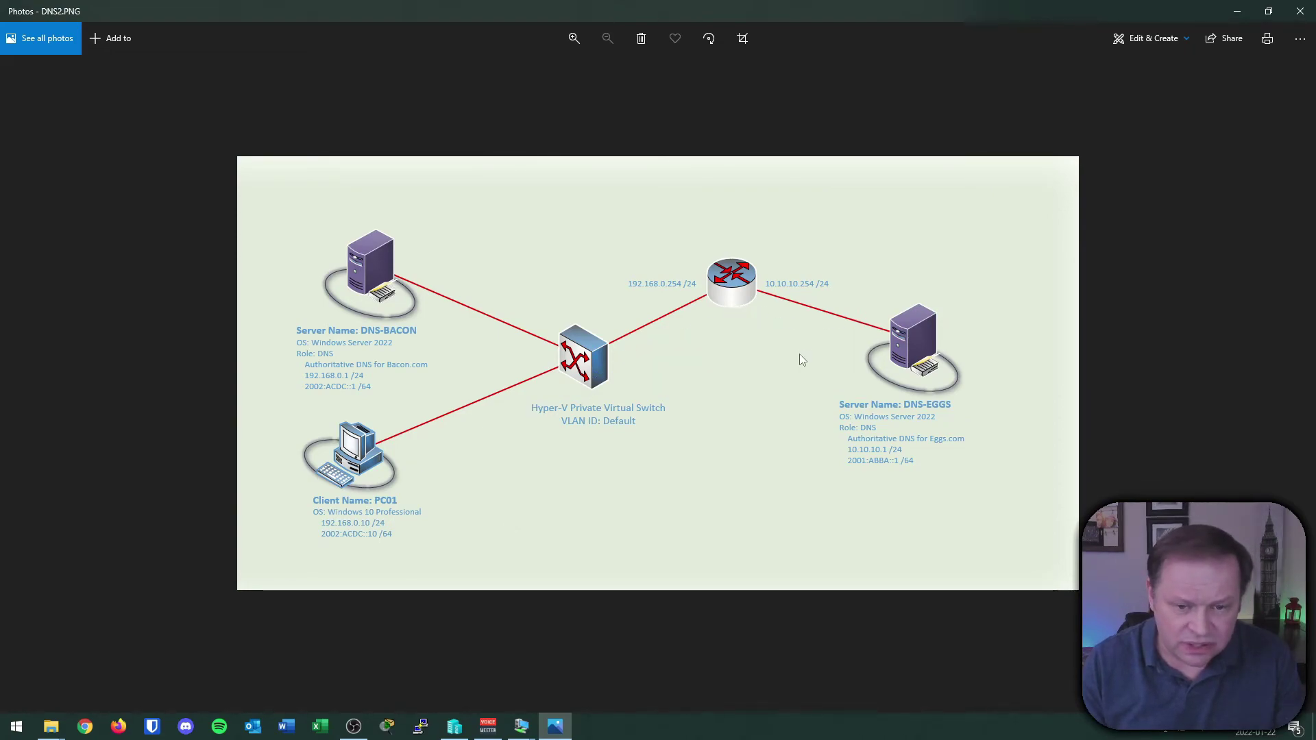
{"action": "key", "text": "ctrl+2"}
{"action": "mouse_move", "coordinate": [363, 483]}
{"action": "left_mouse_down"}
{"action": "mouse_move", "coordinate": [511, 417]}
{"action": "mouse_move", "coordinate": [449, 296]}
{"action": "mouse_move", "coordinate": [427, 308]}
{"action": "mouse_move", "coordinate": [478, 286]}
{"action": "left_mouse_up"}
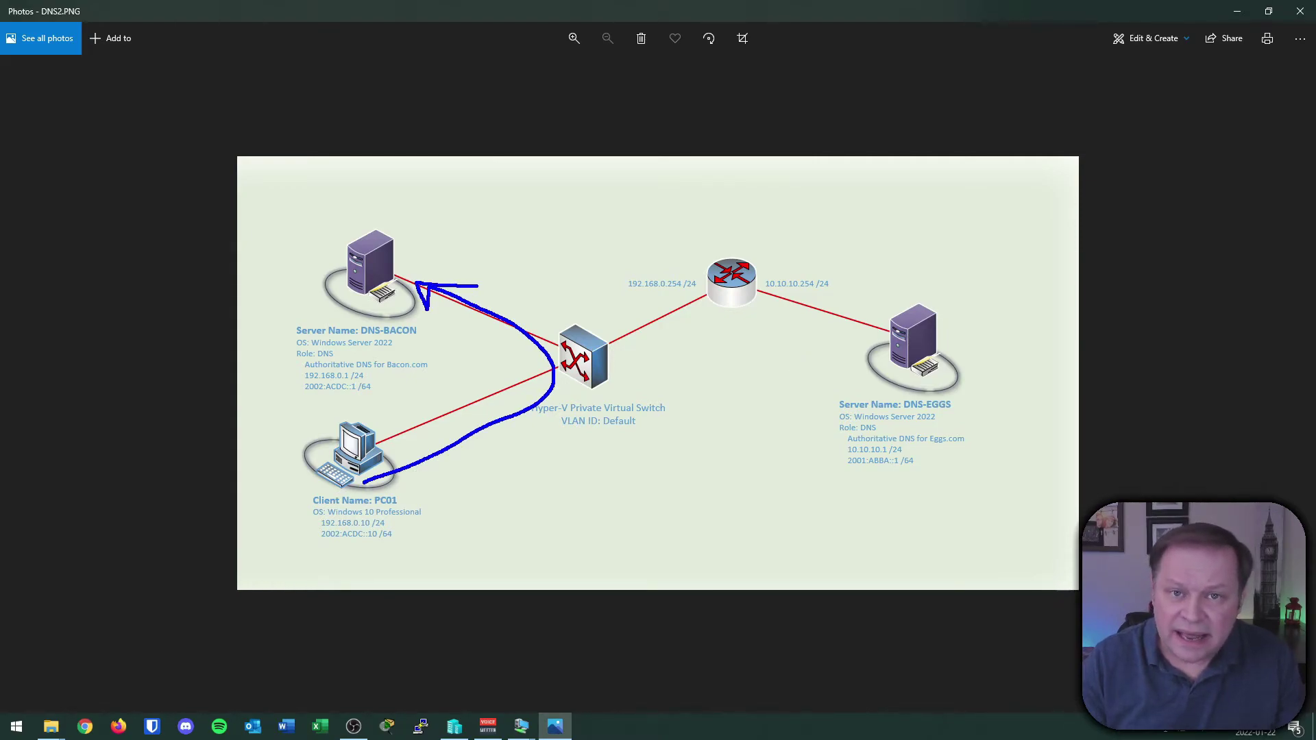
{"action": "left_click_drag", "start_coordinate": [382, 260], "coordinate": [420, 247]}
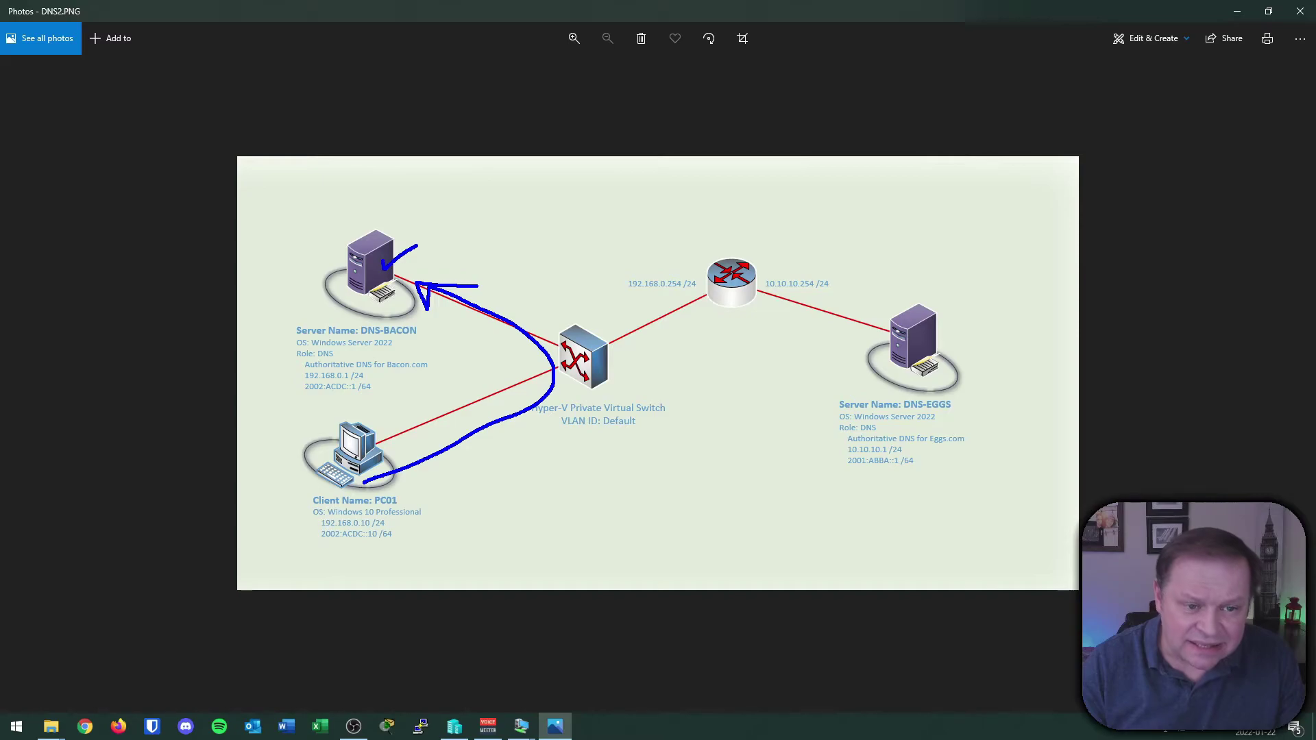
{"action": "left_click_drag", "start_coordinate": [373, 347], "coordinate": [410, 345]}
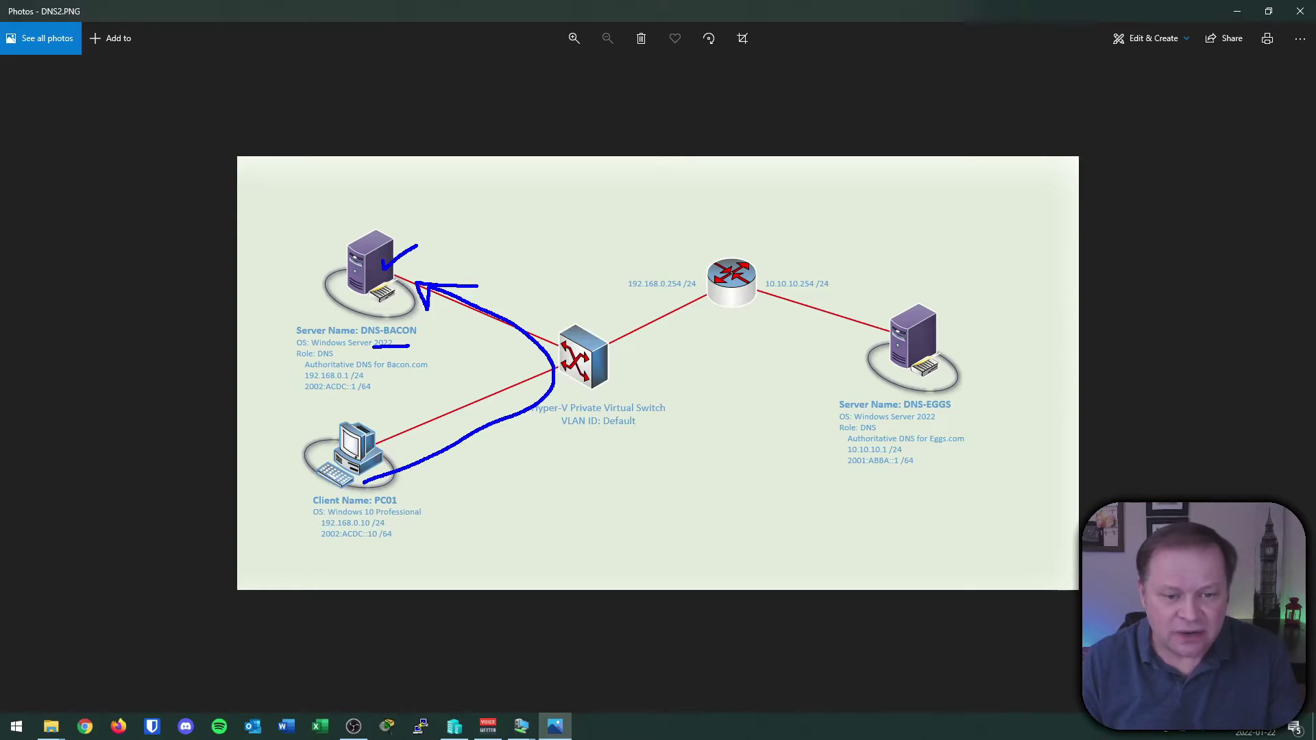
{"action": "mouse_move", "coordinate": [955, 407]}
{"action": "left_mouse_down"}
{"action": "mouse_move", "coordinate": [888, 411]}
{"action": "mouse_move", "coordinate": [895, 382]}
{"action": "left_mouse_up"}
{"action": "key", "text": "Escape"}
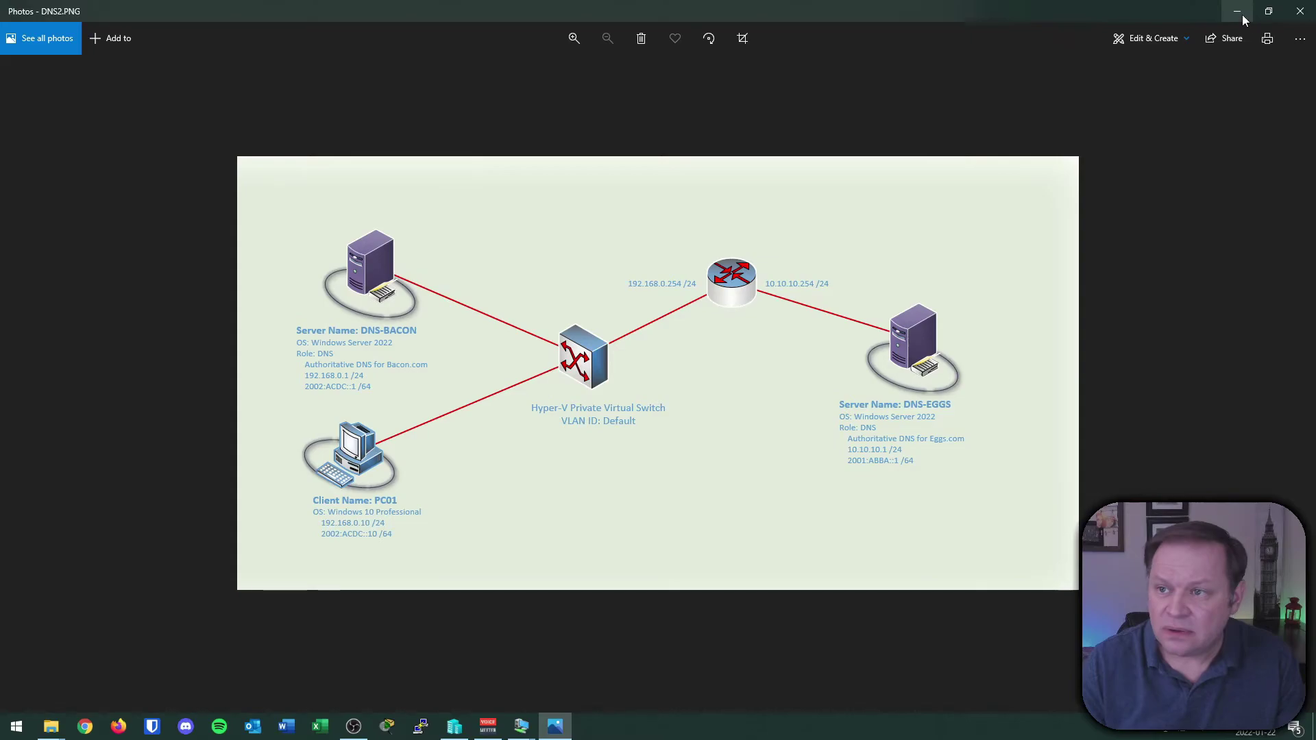
{"action": "left_click", "coordinate": [1237, 11]}
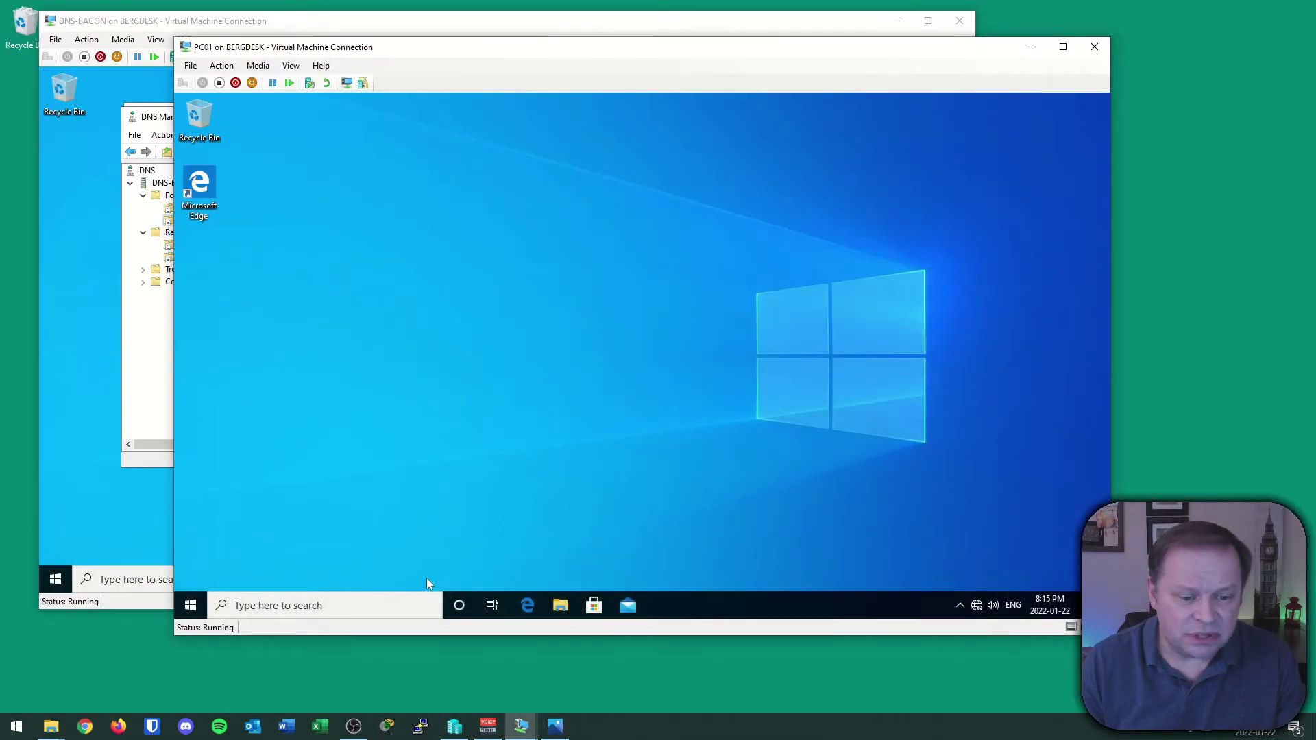
Open a Command Prompt on PC01 and enter the command nslookup dns-eggs.eggs.com without running it.
{"action": "left_click", "coordinate": [191, 607]}
{"action": "type", "text": "cmd"}
{"action": "key", "text": "Return"}
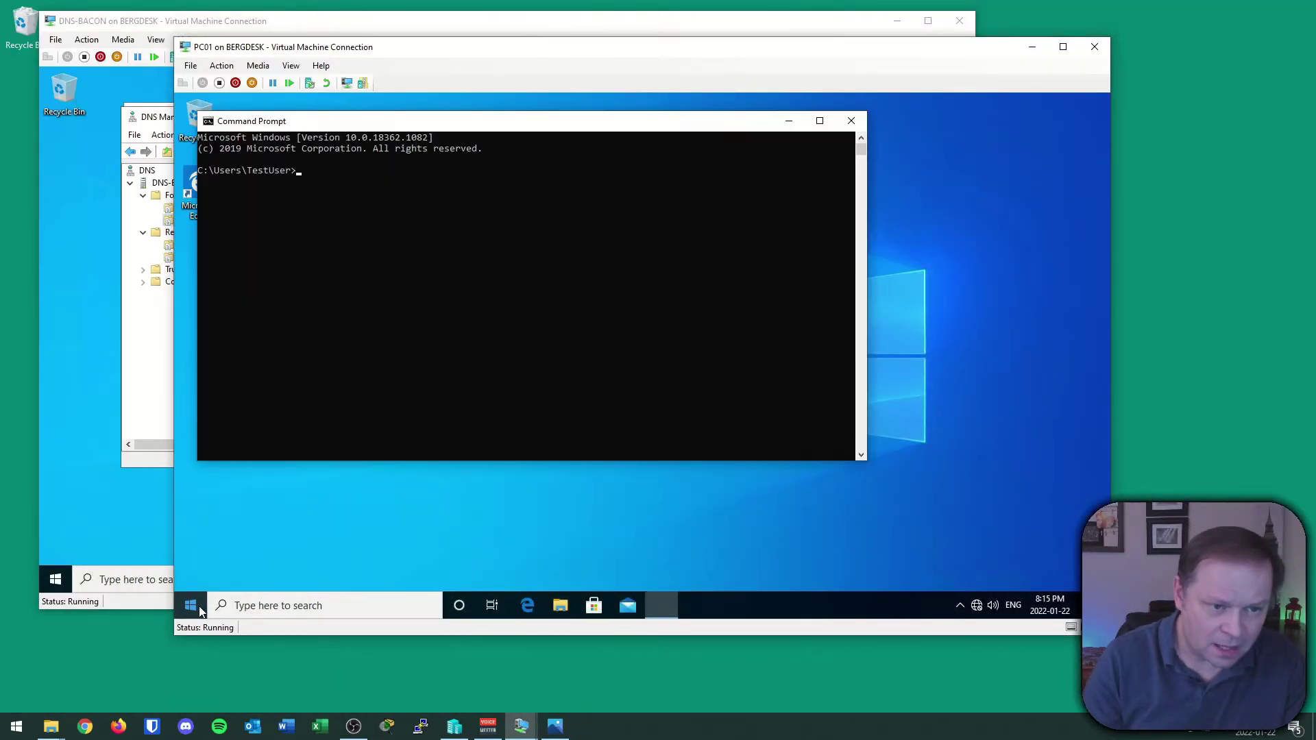
{"action": "type", "text": "nslookup "}
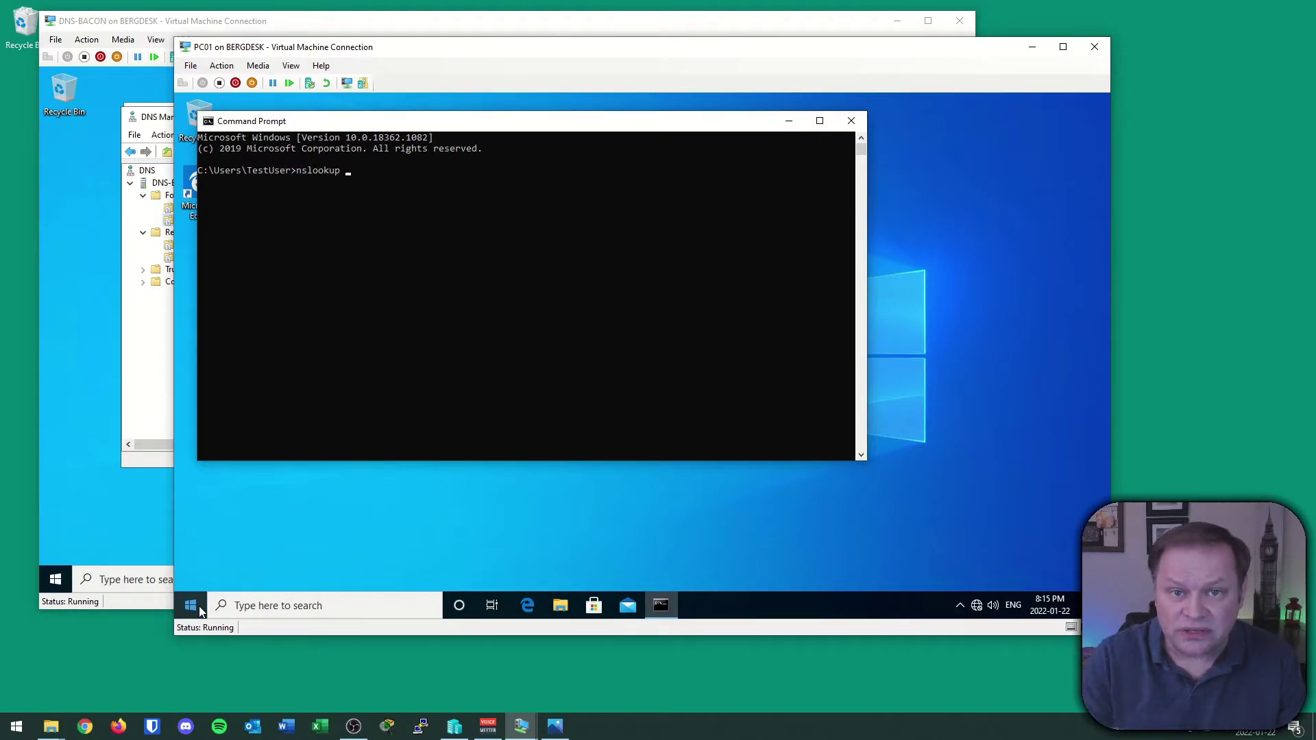
{"action": "type", "text": "d"}
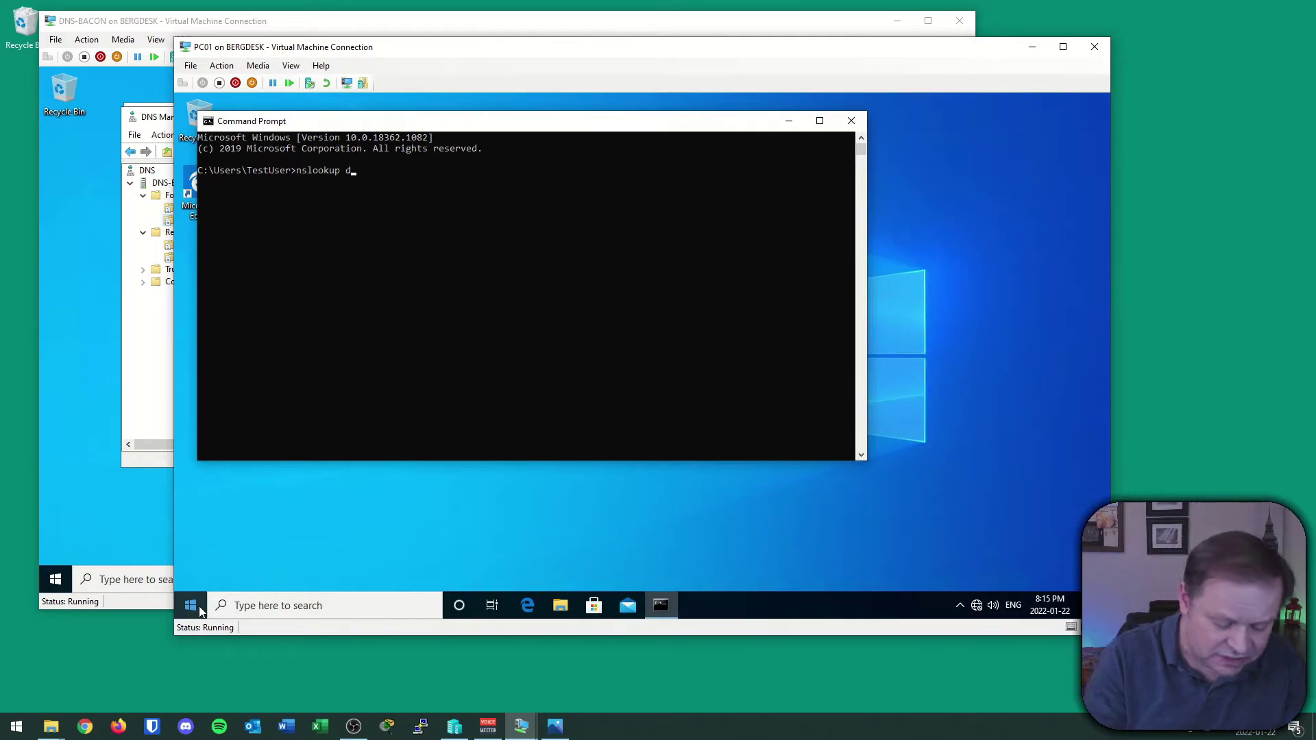
{"action": "type", "text": "ns-eggs"}
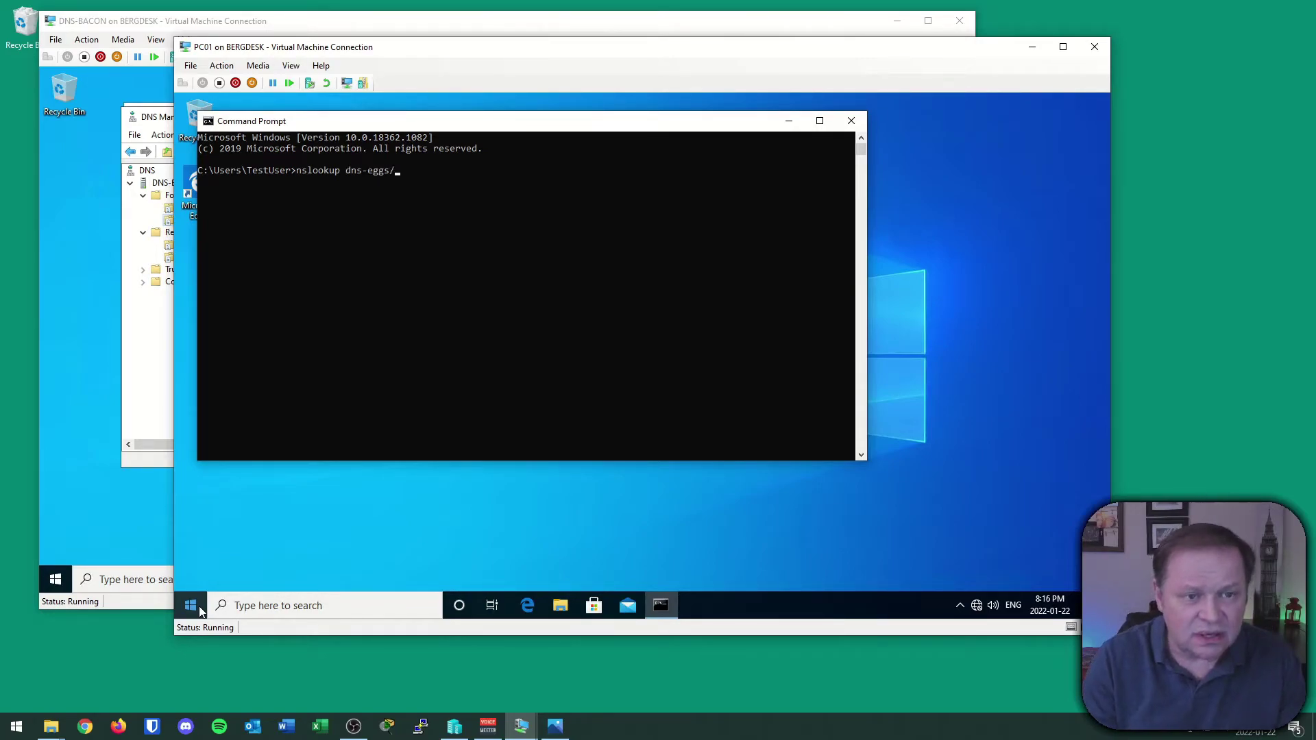
{"action": "type", "text": ".egg"}
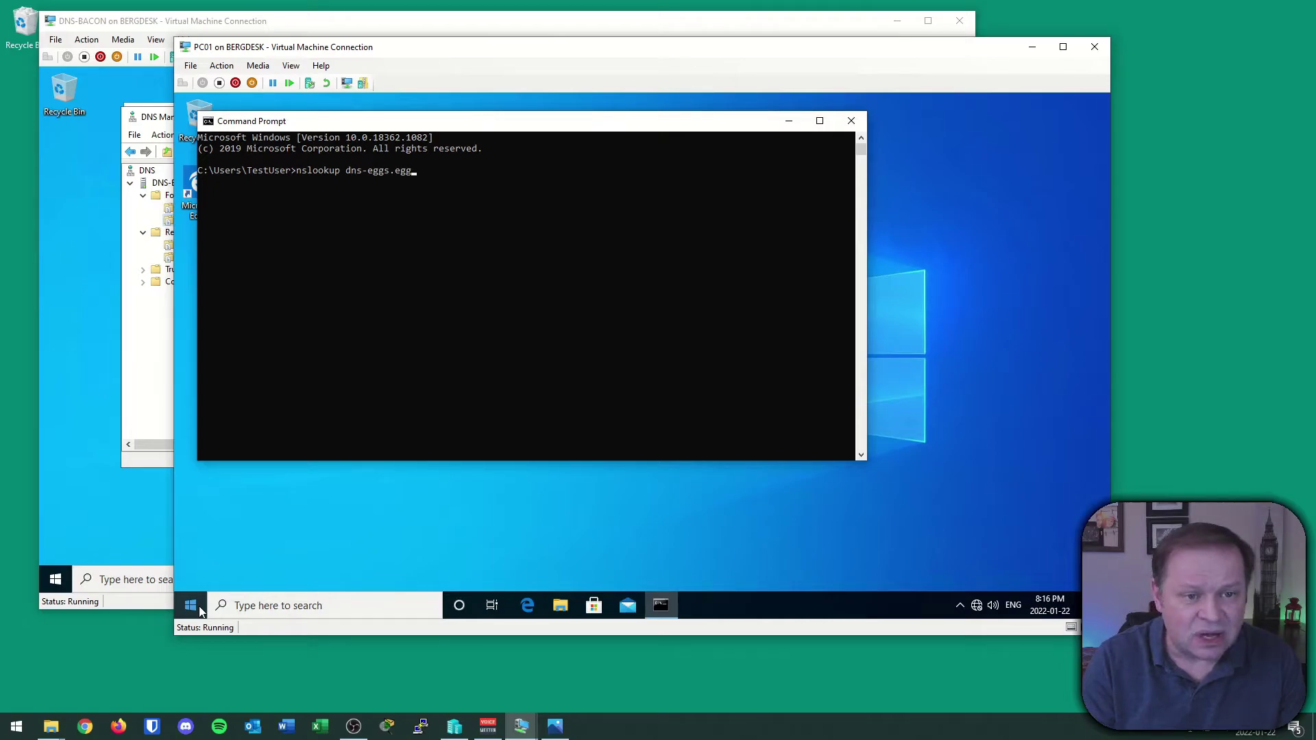
{"action": "type", "text": "s.com"}
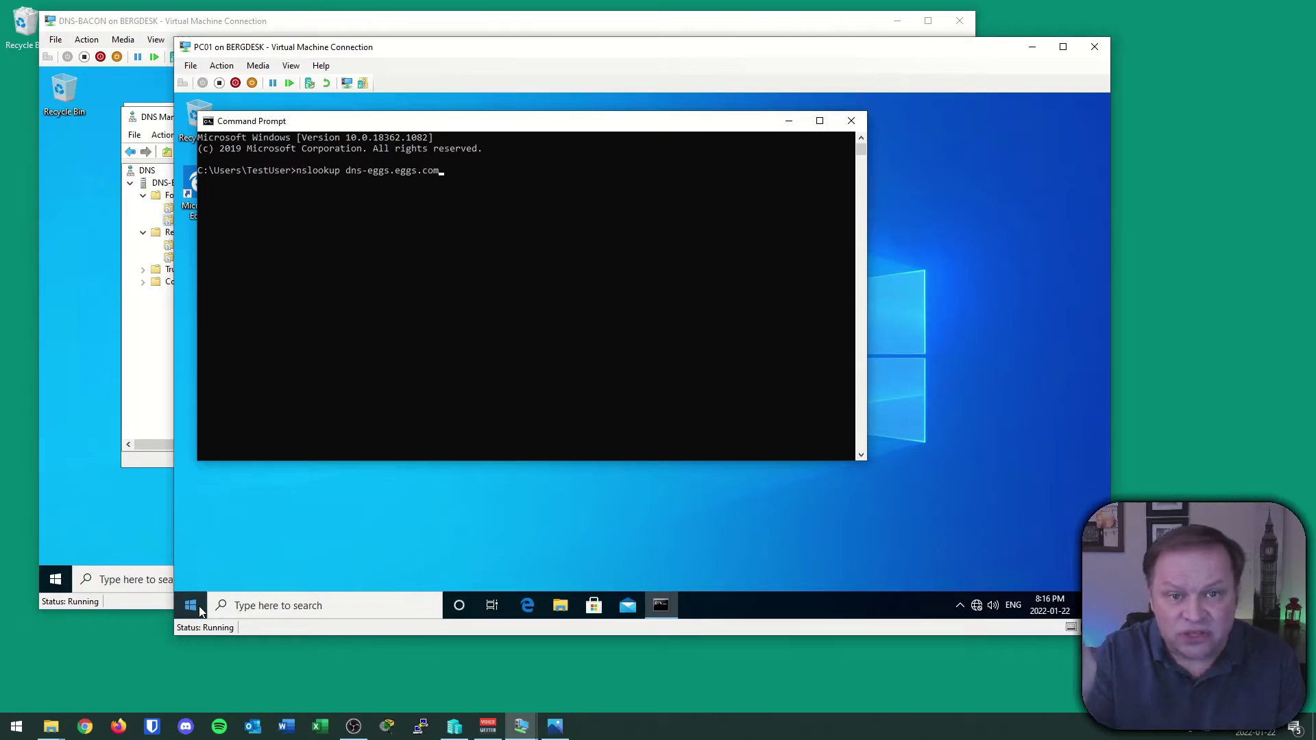
Check the fully qualified domain name of the DNS-Eggs Host (A) record in Eggs.com on DNS-BACON and return to PC01.
{"action": "left_click", "coordinate": [68, 388]}
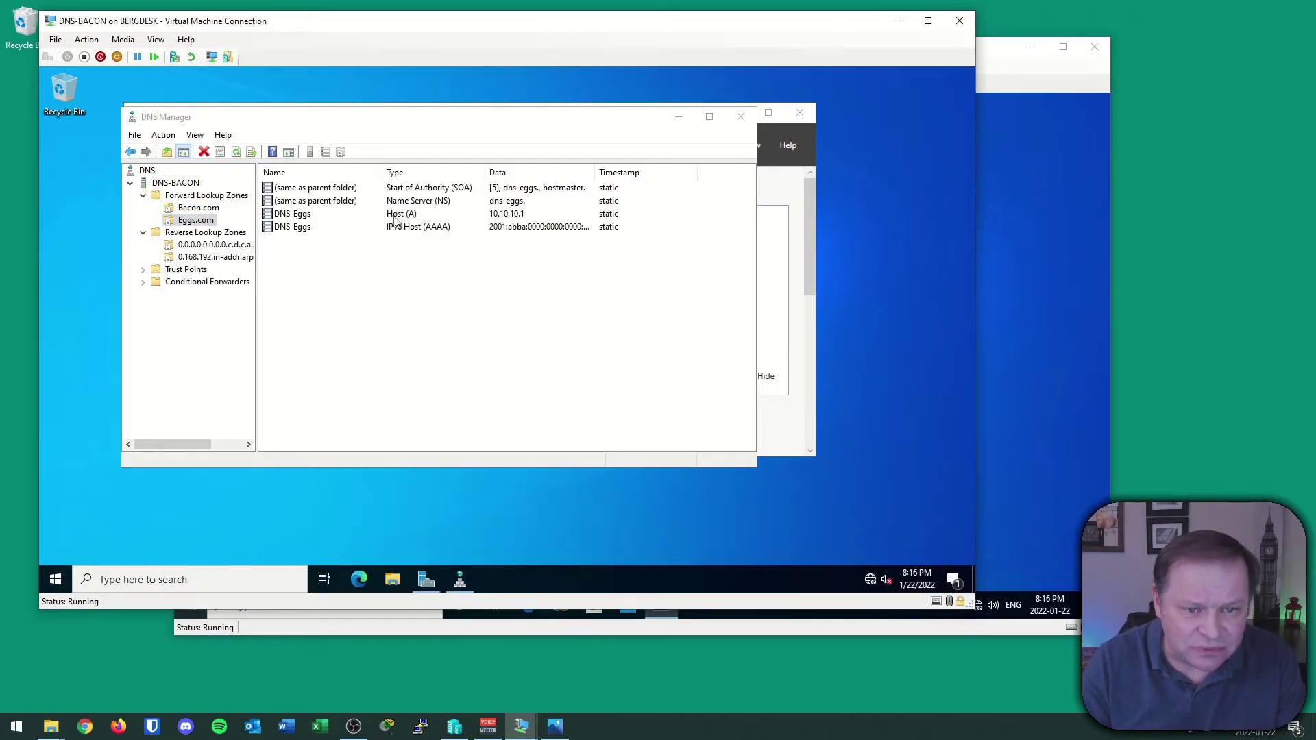
{"action": "left_click", "coordinate": [292, 218]}
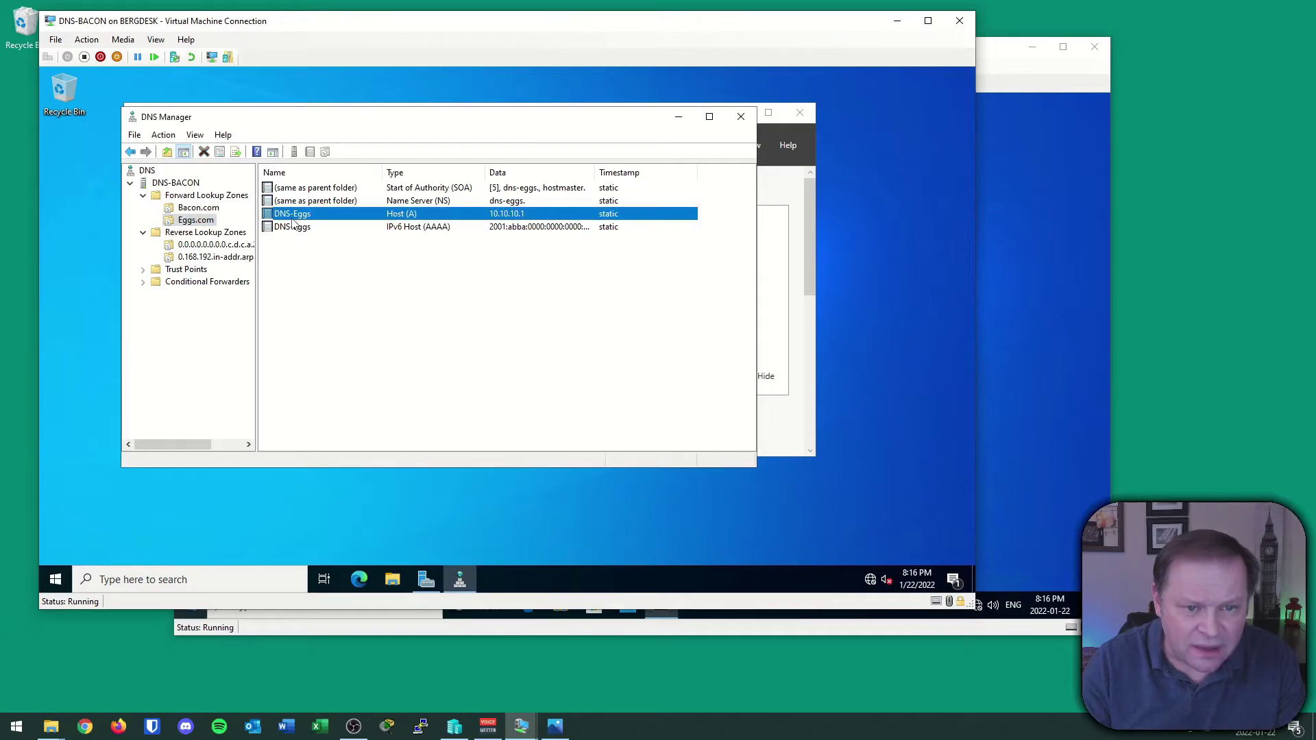
{"action": "right_click", "coordinate": [293, 218]}
{"action": "left_click", "coordinate": [329, 225]}
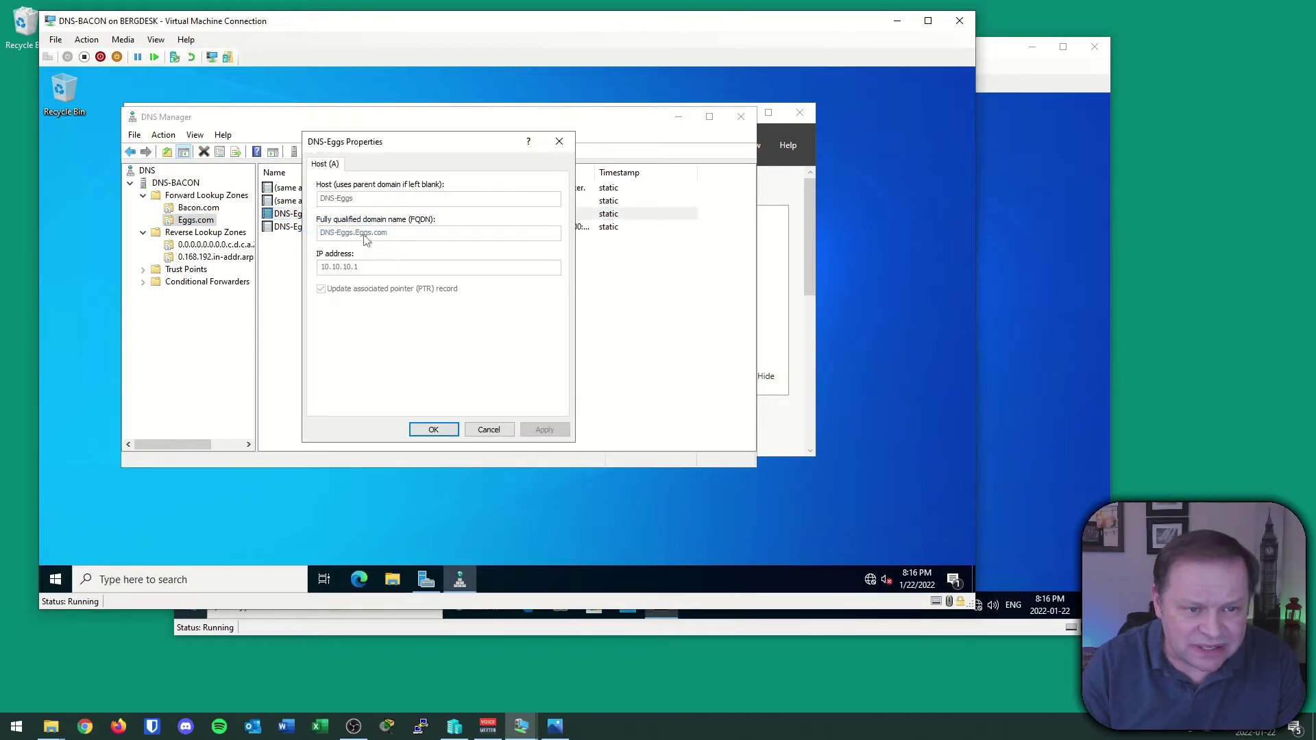
{"action": "left_click", "coordinate": [488, 432]}
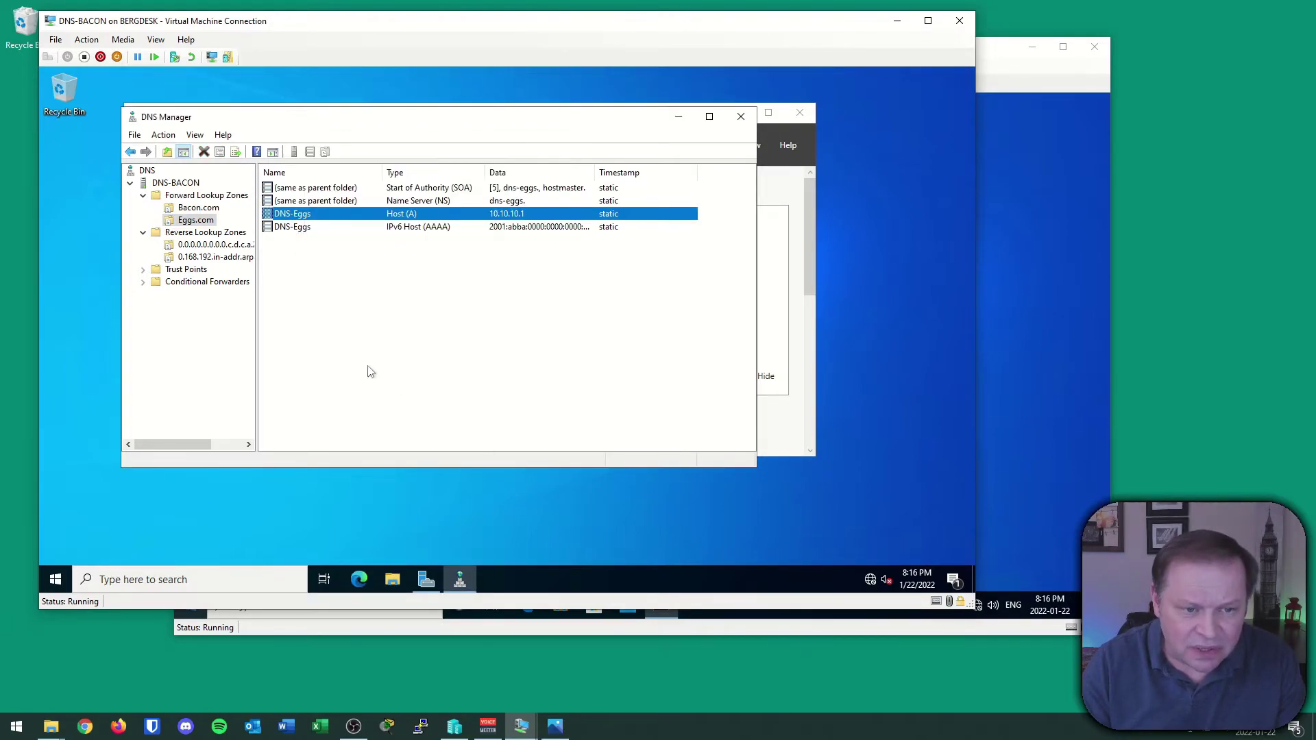
{"action": "left_click", "coordinate": [371, 317]}
{"action": "left_click", "coordinate": [678, 117]}
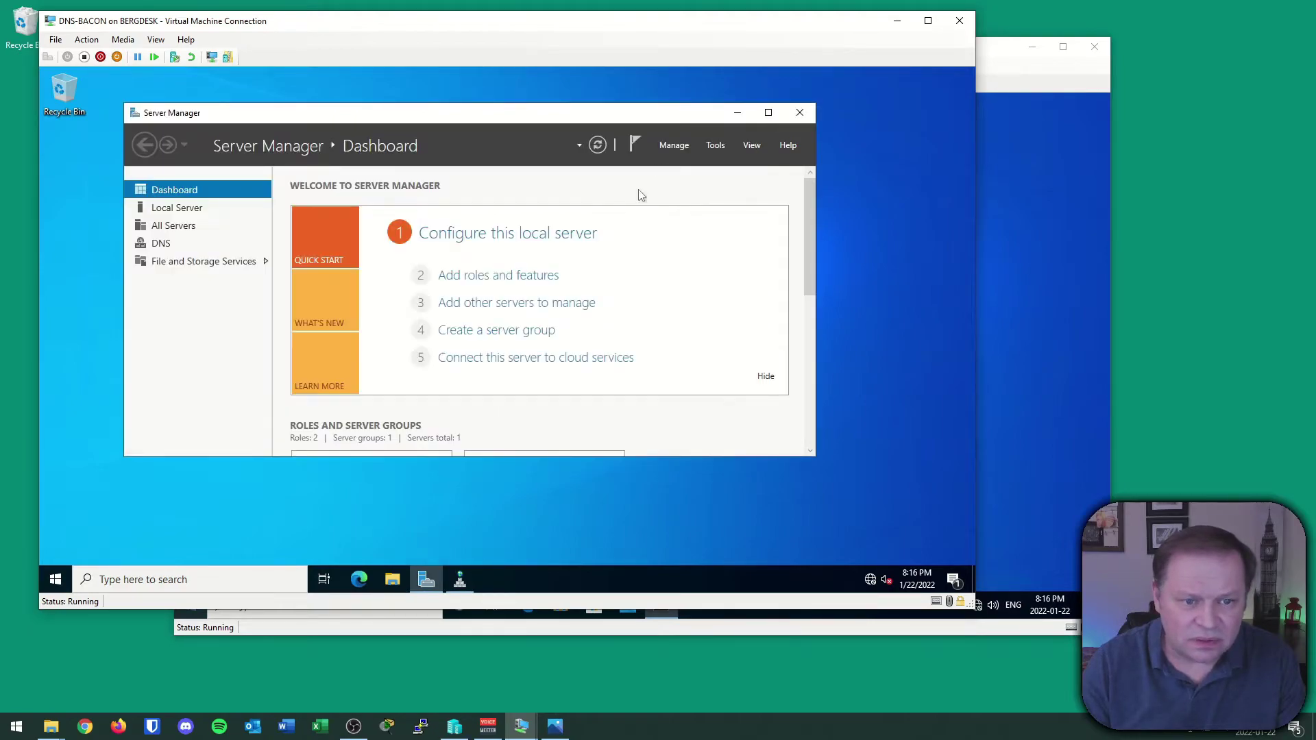
{"action": "left_click", "coordinate": [897, 21]}
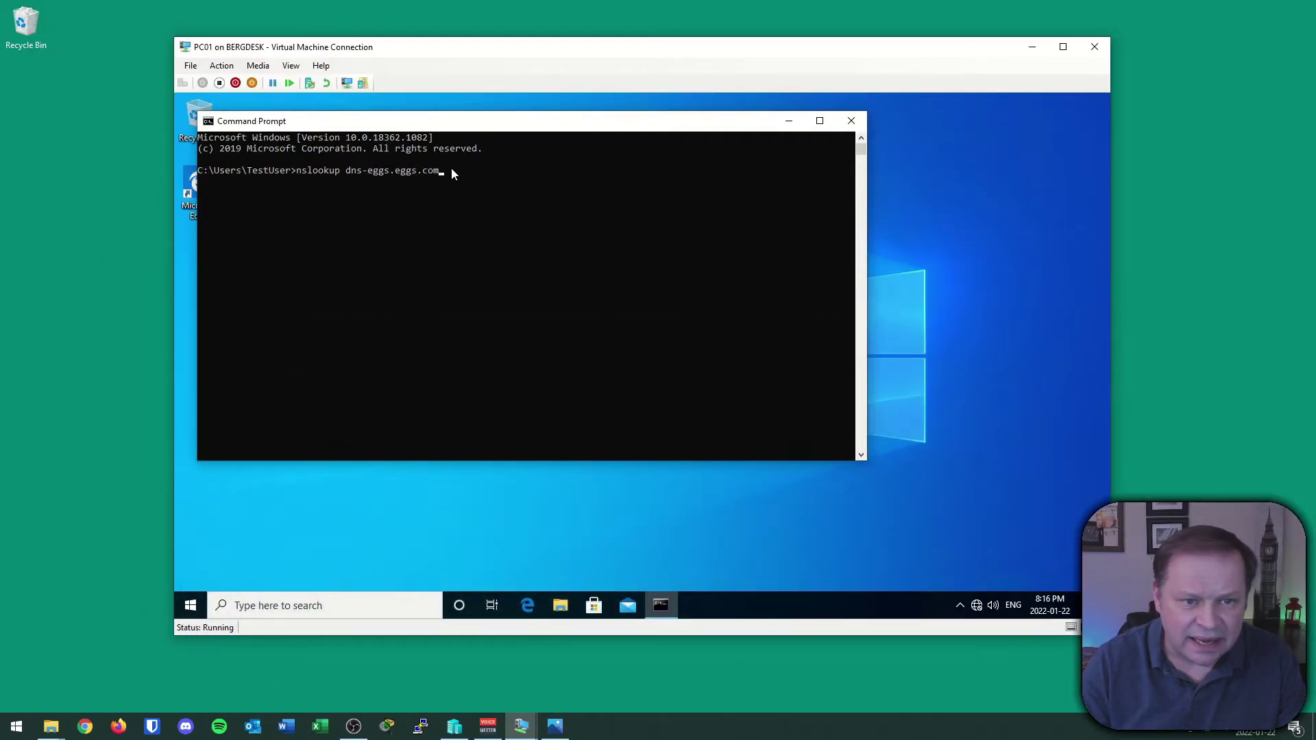
Append dns-bacon.bacon.com to the nslookup command as the DNS server to query, without running it.
{"action": "type", "text": "dns"}
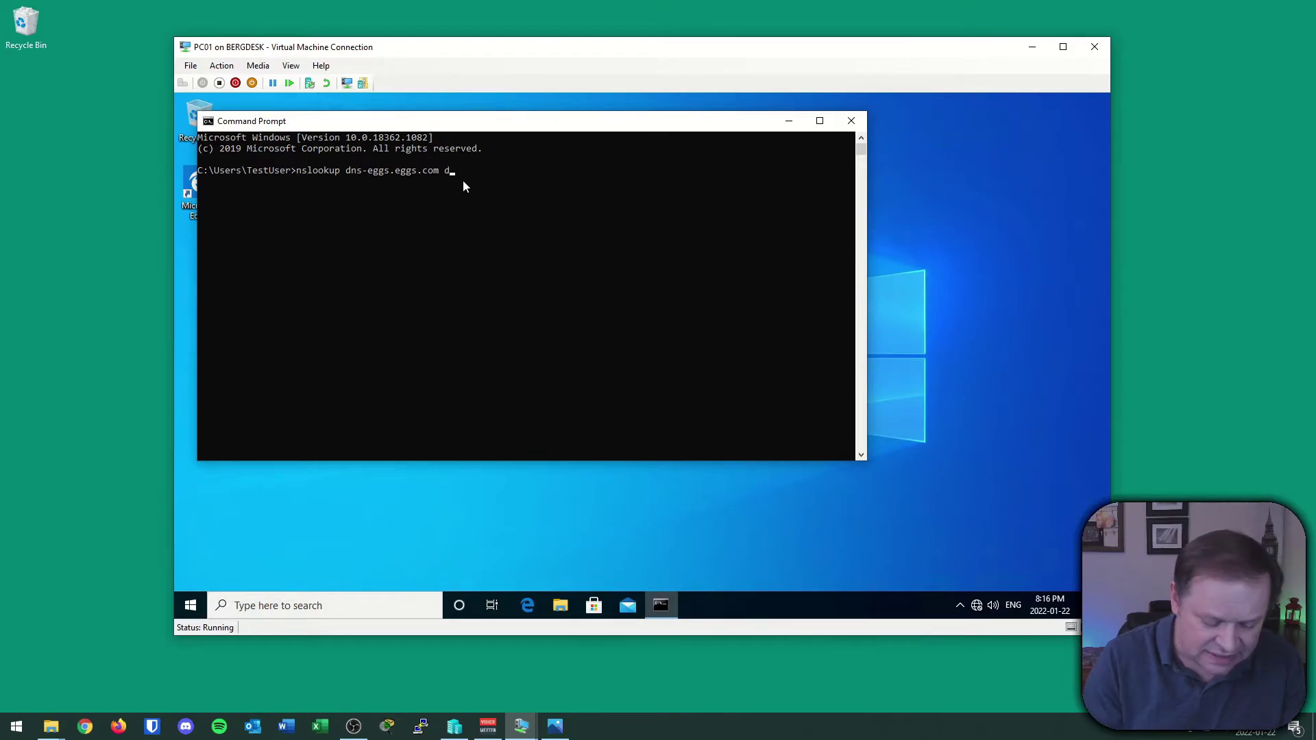
{"action": "type", "text": "-bacon"}
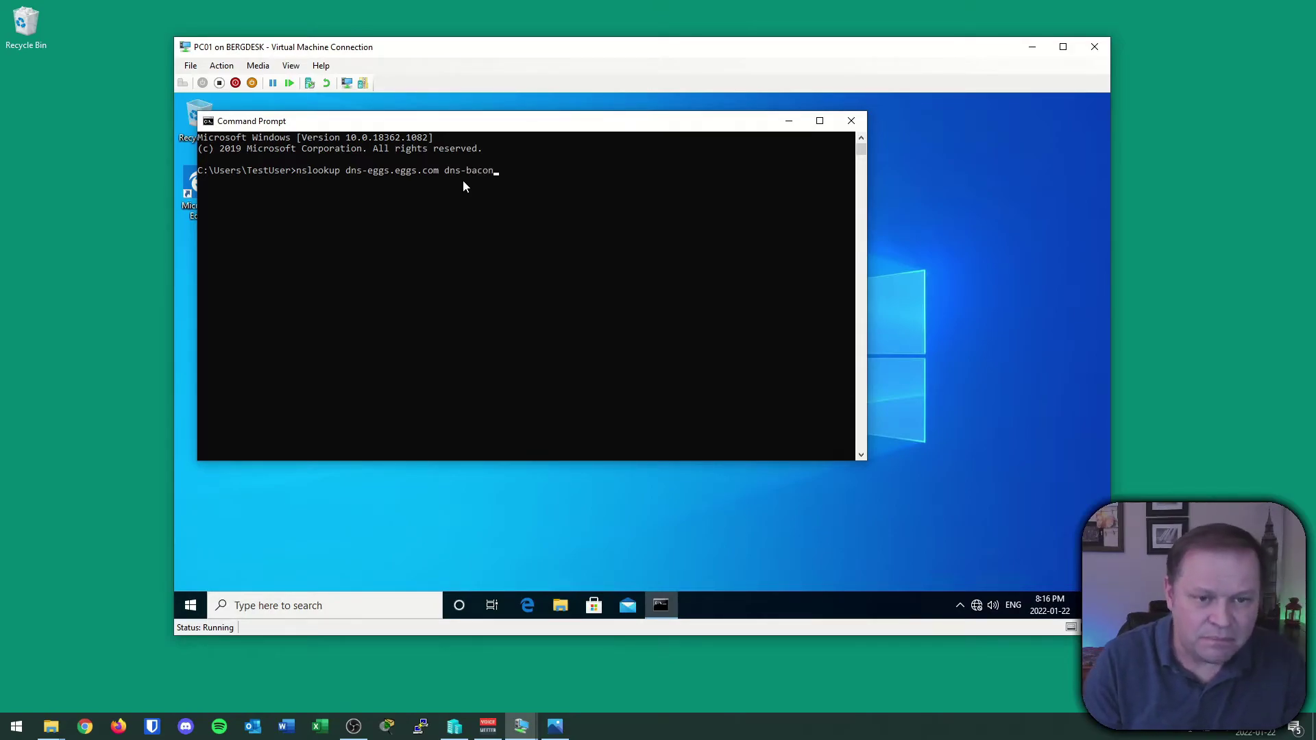
{"action": "type", "text": "."}
{"action": "type", "text": "bacon.bac"}
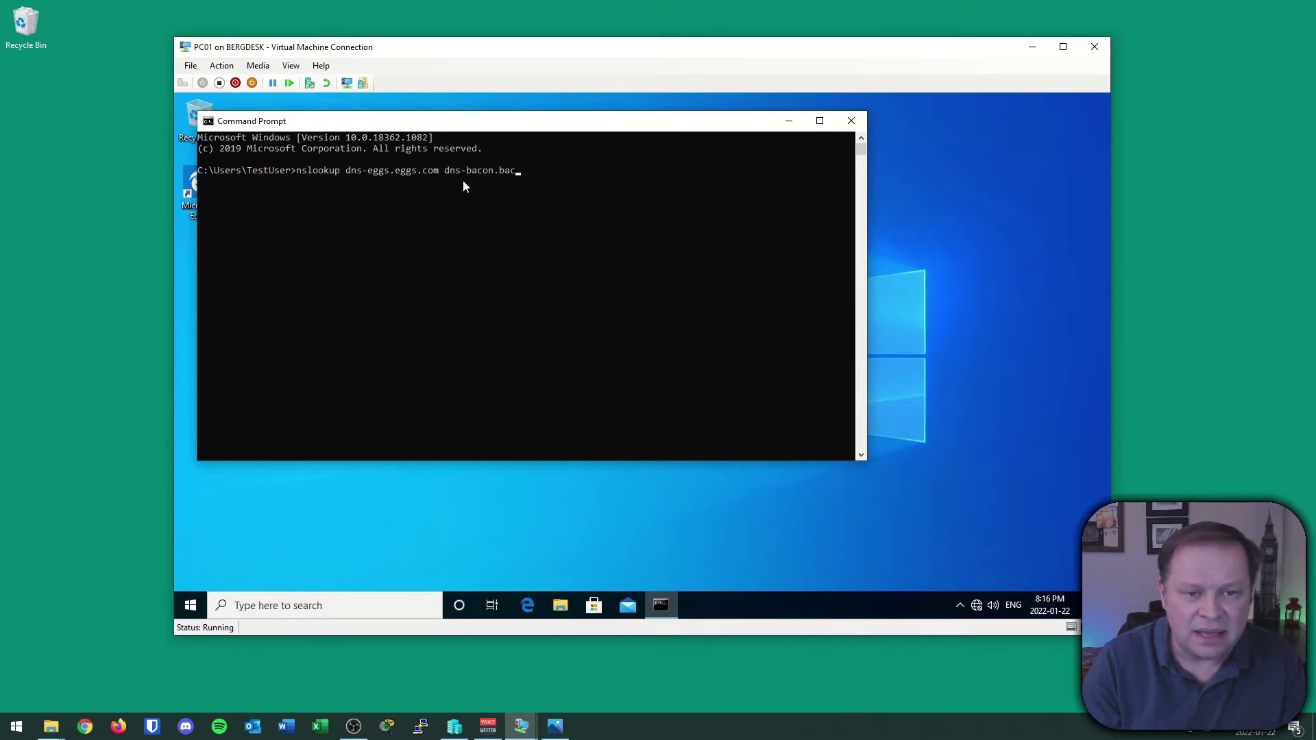
{"action": "type", "text": "om"}
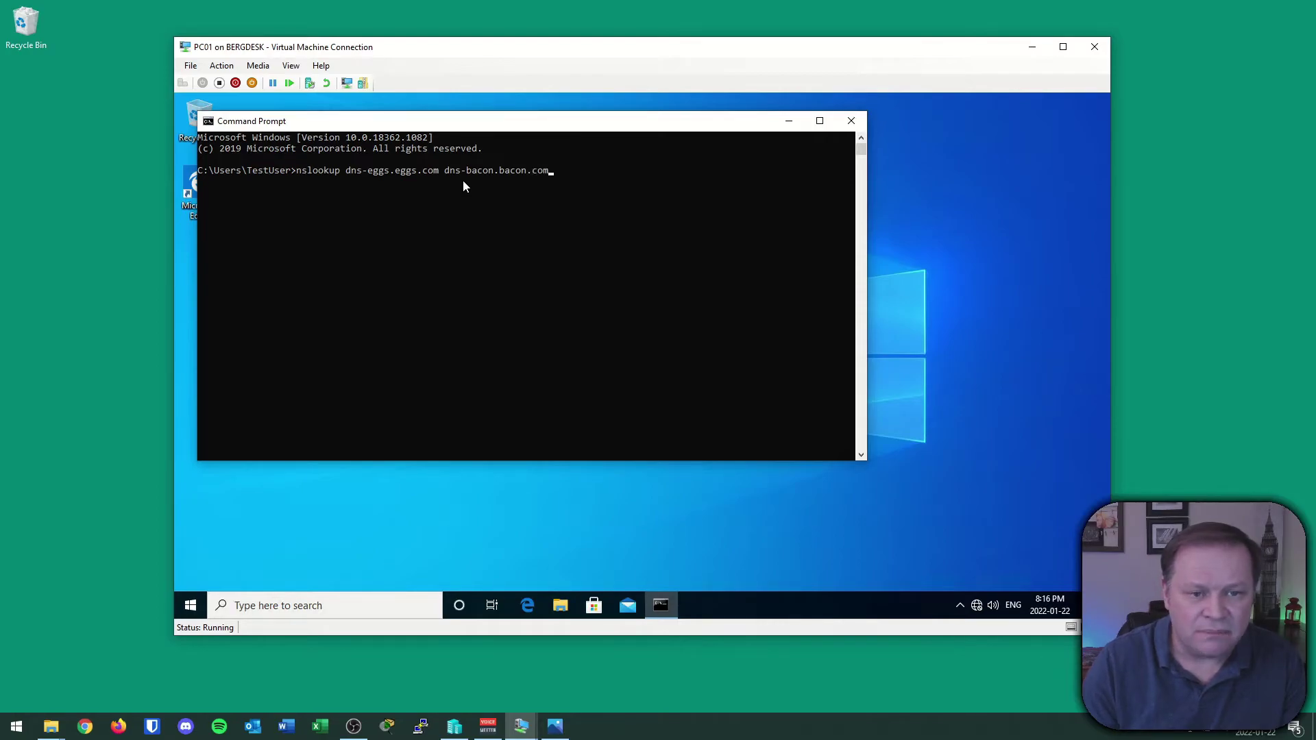
{"action": "left_click", "coordinate": [125, 343]}
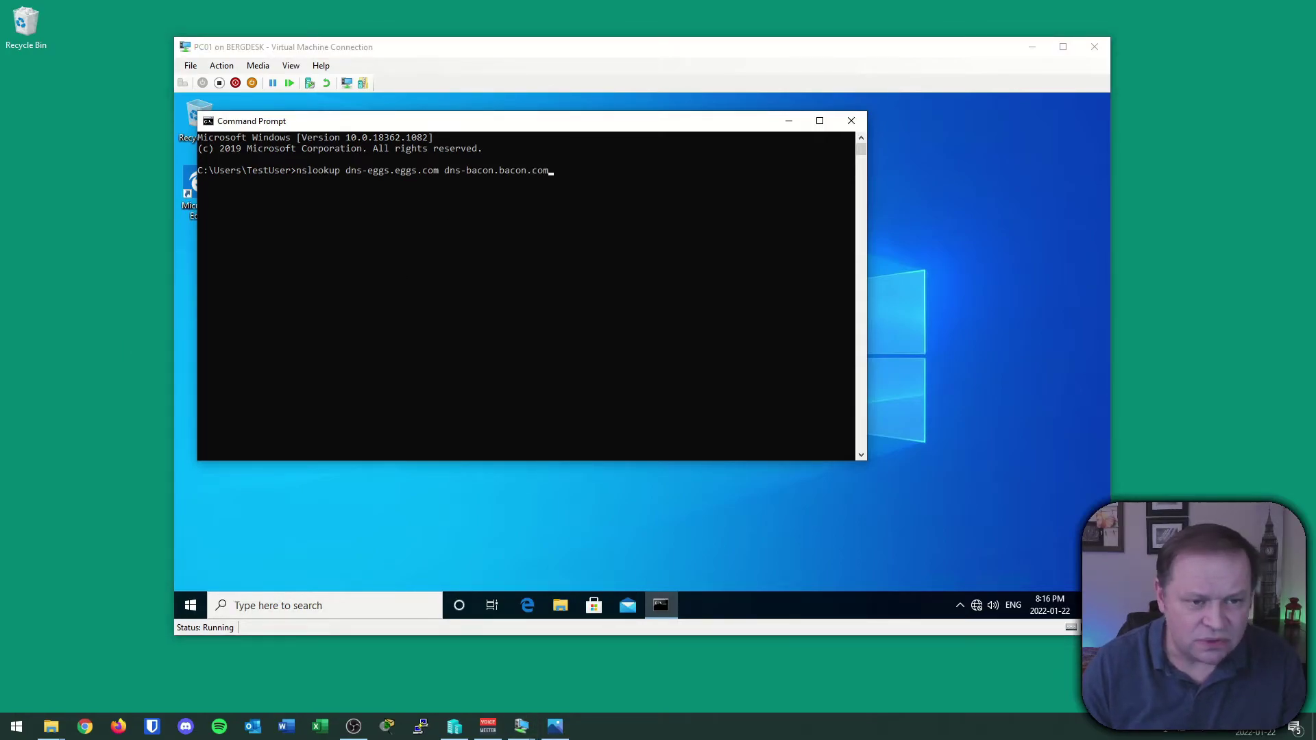
{"action": "left_click_drag", "start_coordinate": [308, 224], "coordinate": [306, 181]}
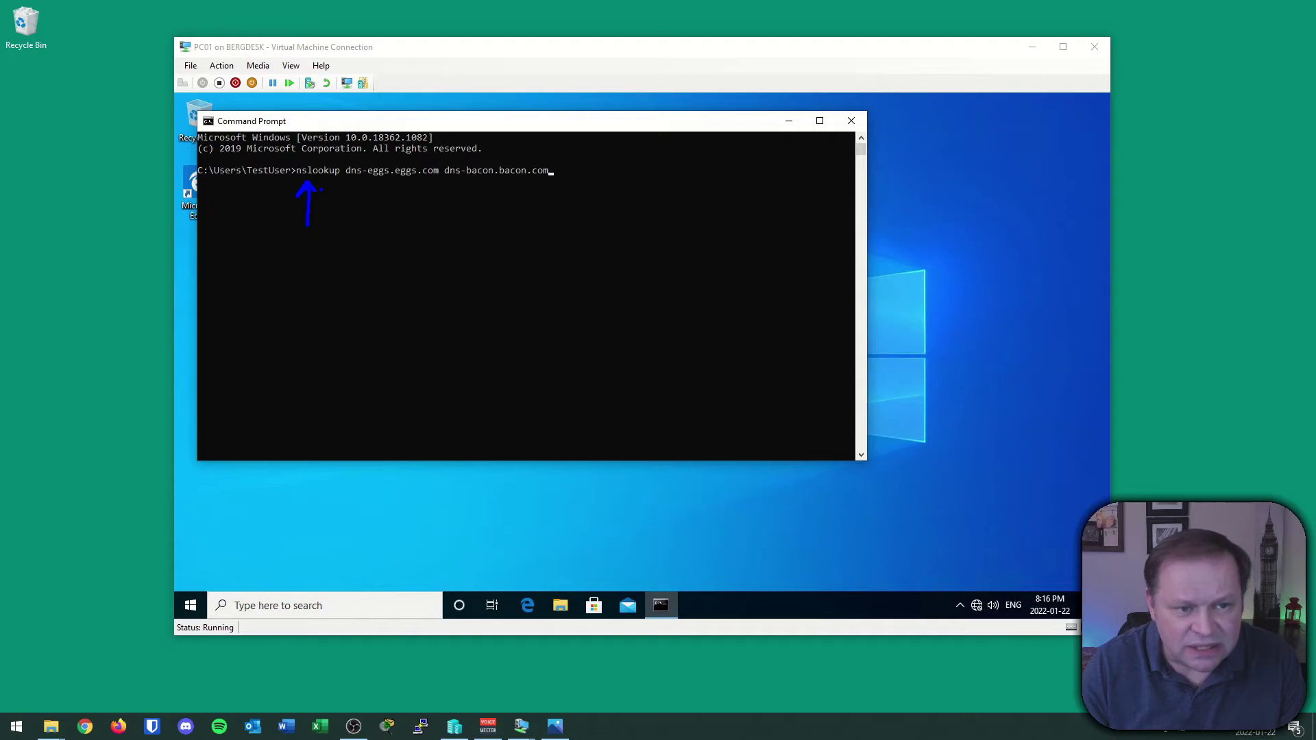
{"action": "left_click_drag", "start_coordinate": [382, 232], "coordinate": [382, 190]}
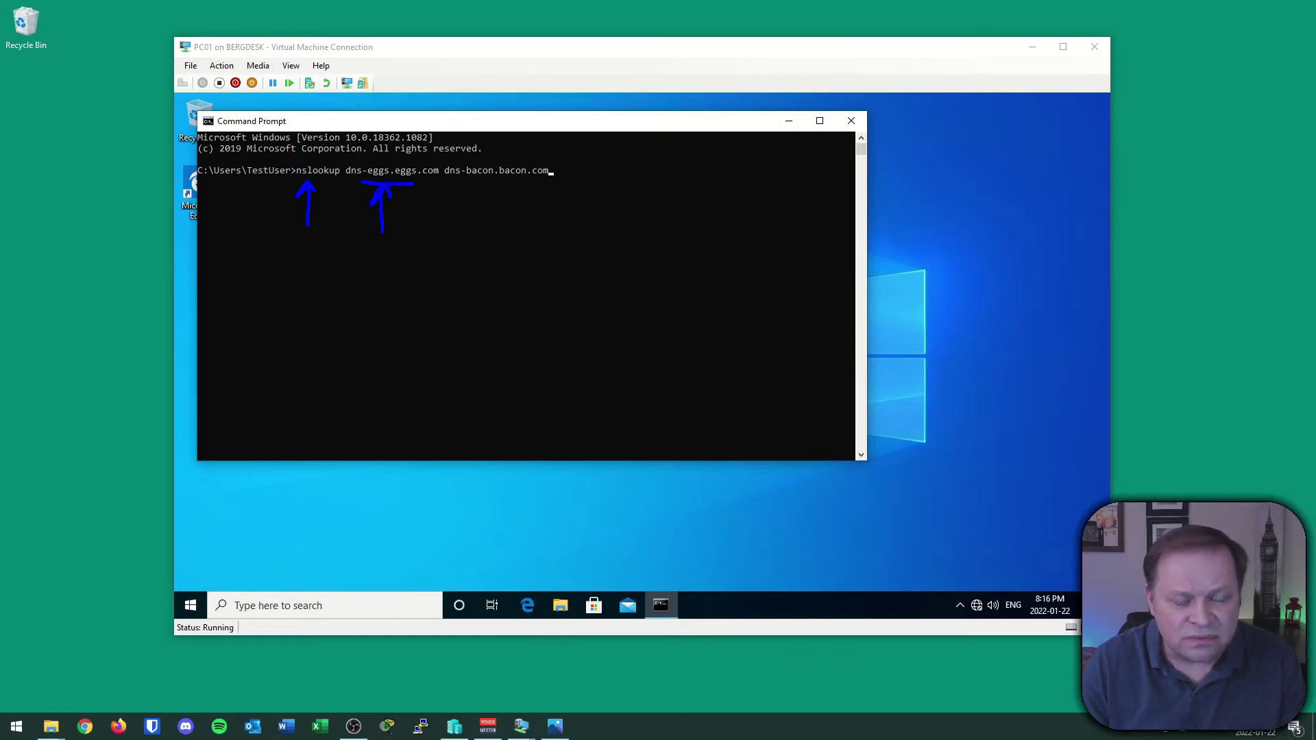
{"action": "left_click_drag", "start_coordinate": [497, 241], "coordinate": [484, 204]}
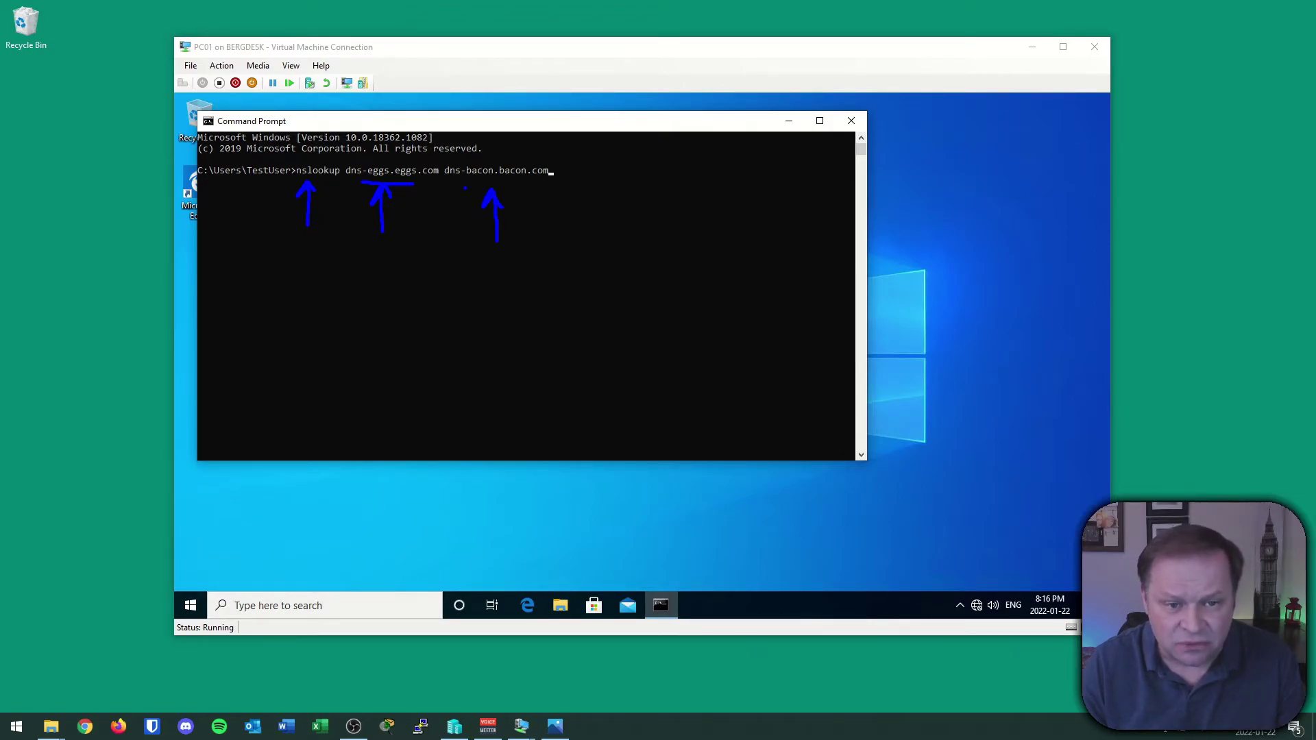
{"action": "left_click_drag", "start_coordinate": [567, 189], "coordinate": [589, 178]}
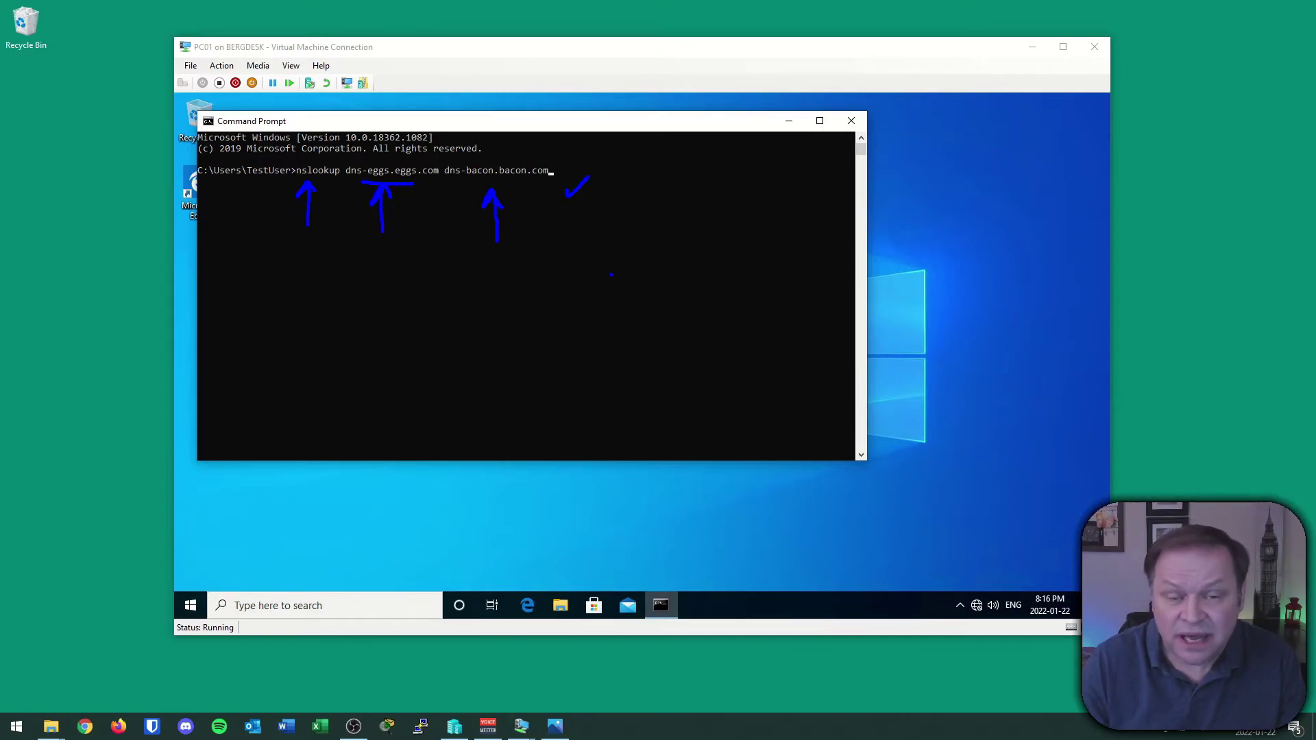
{"action": "key", "text": "Escape"}
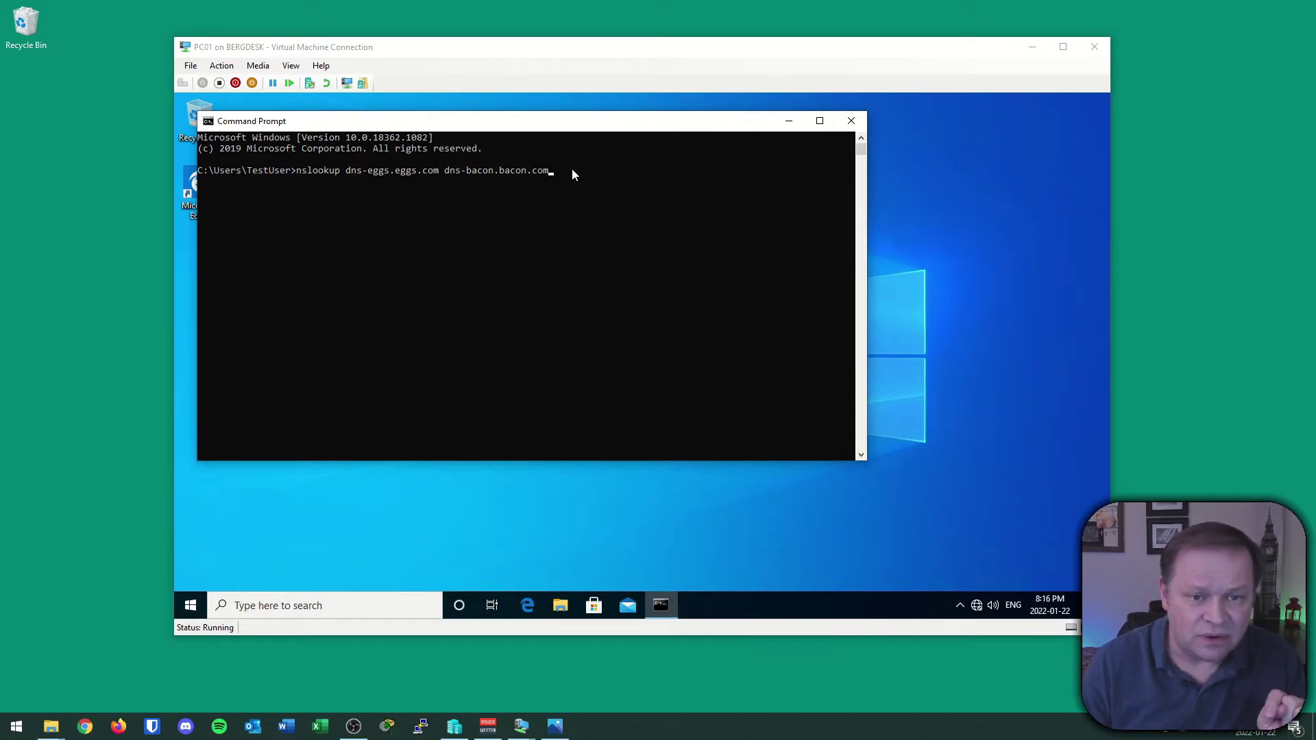
{"action": "key", "text": "BackSpace"}
{"action": "key", "text": "Return"}
{"action": "key", "text": "ctrl+c"}
Run nslookup dns-eggs.eggs.com dns-bacon.bacon.com with the full server name in the PC01 Command Prompt.
{"action": "key", "text": "Up"}
{"action": "type", "text": "m"}
{"action": "key", "text": "Return"}
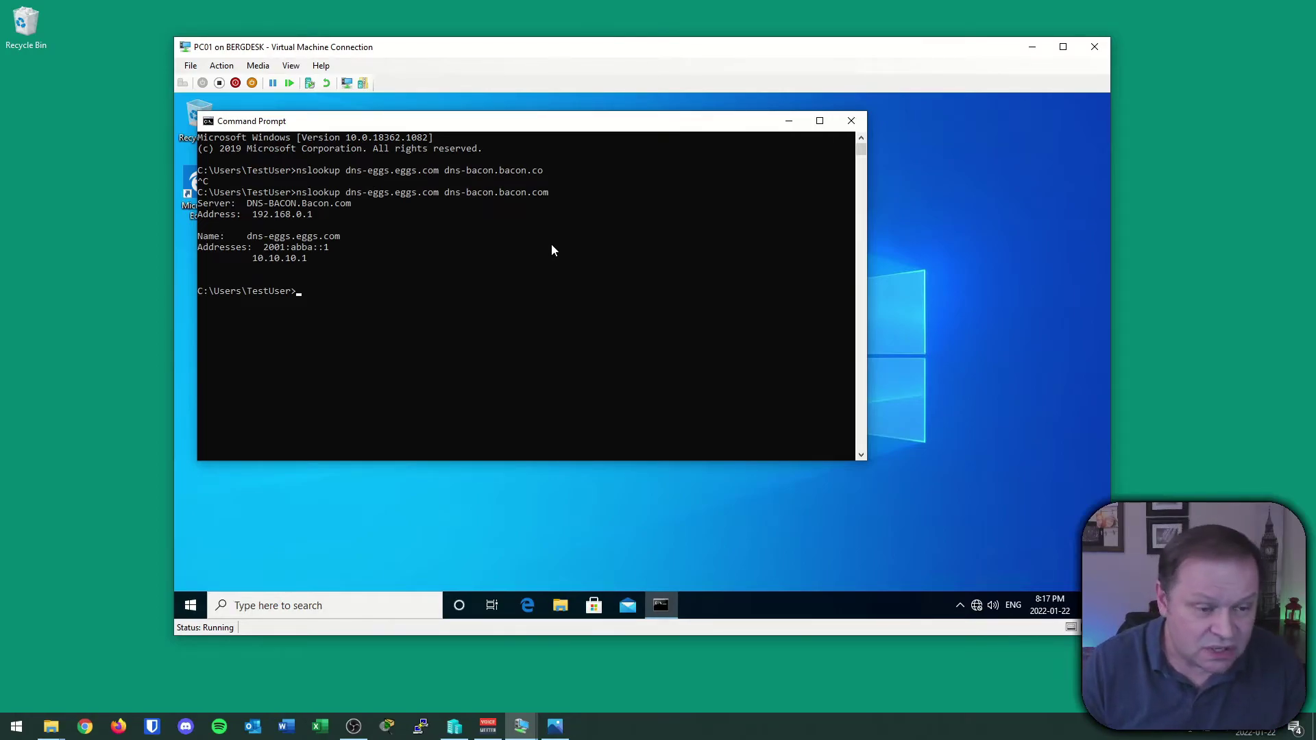
{"action": "left_click", "coordinate": [83, 336]}
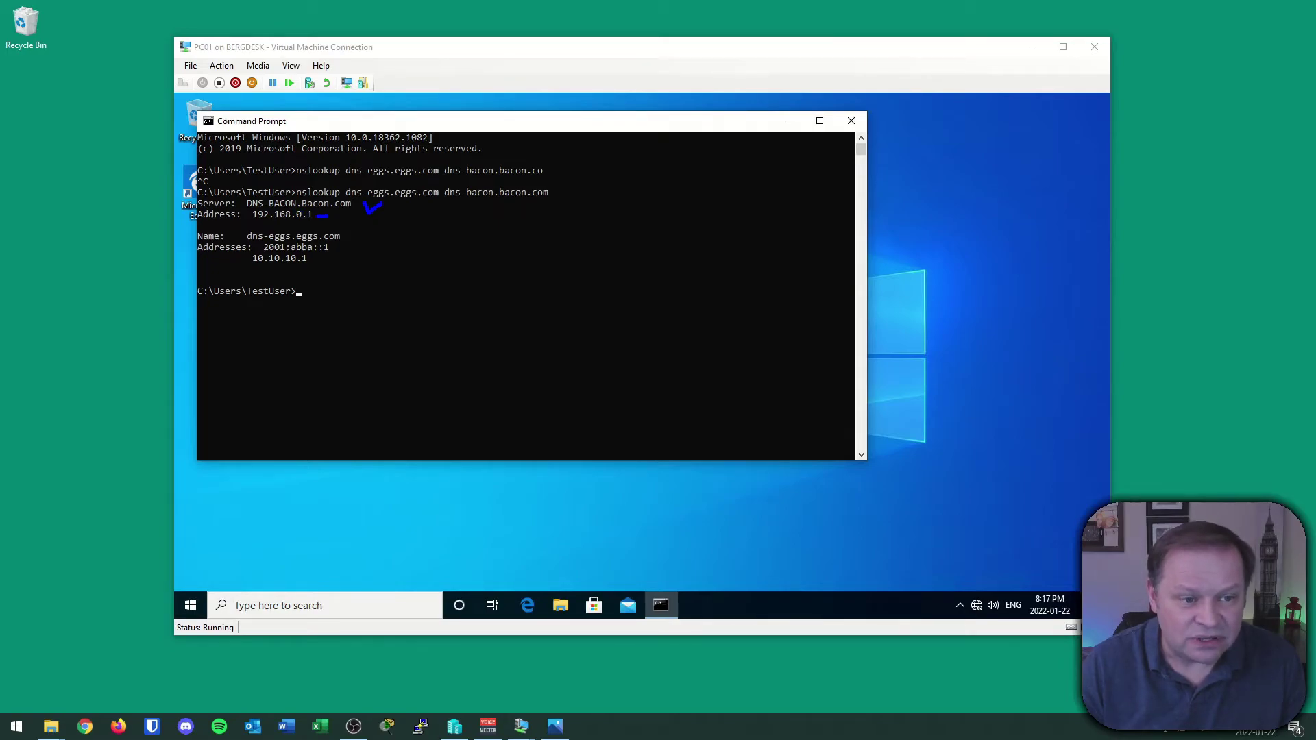
{"action": "left_click_drag", "start_coordinate": [347, 225], "coordinate": [356, 240]}
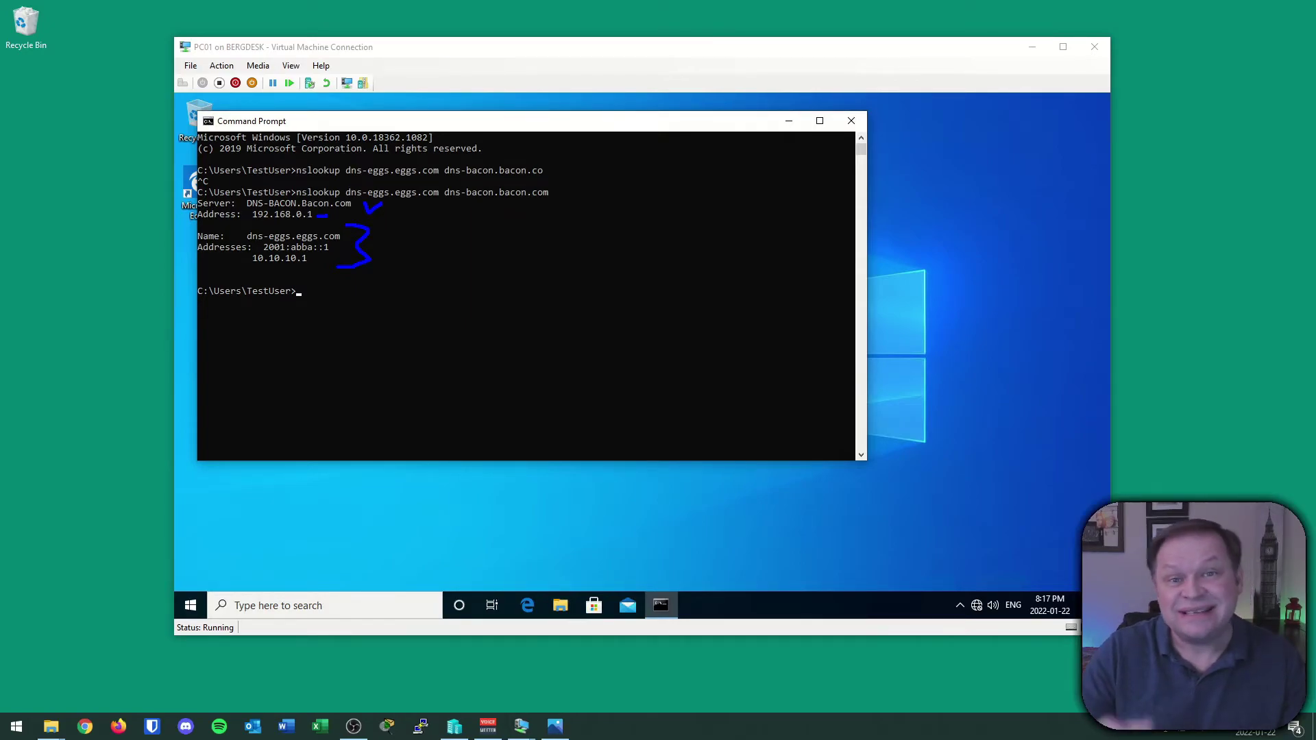
{"action": "key", "text": "Escape"}
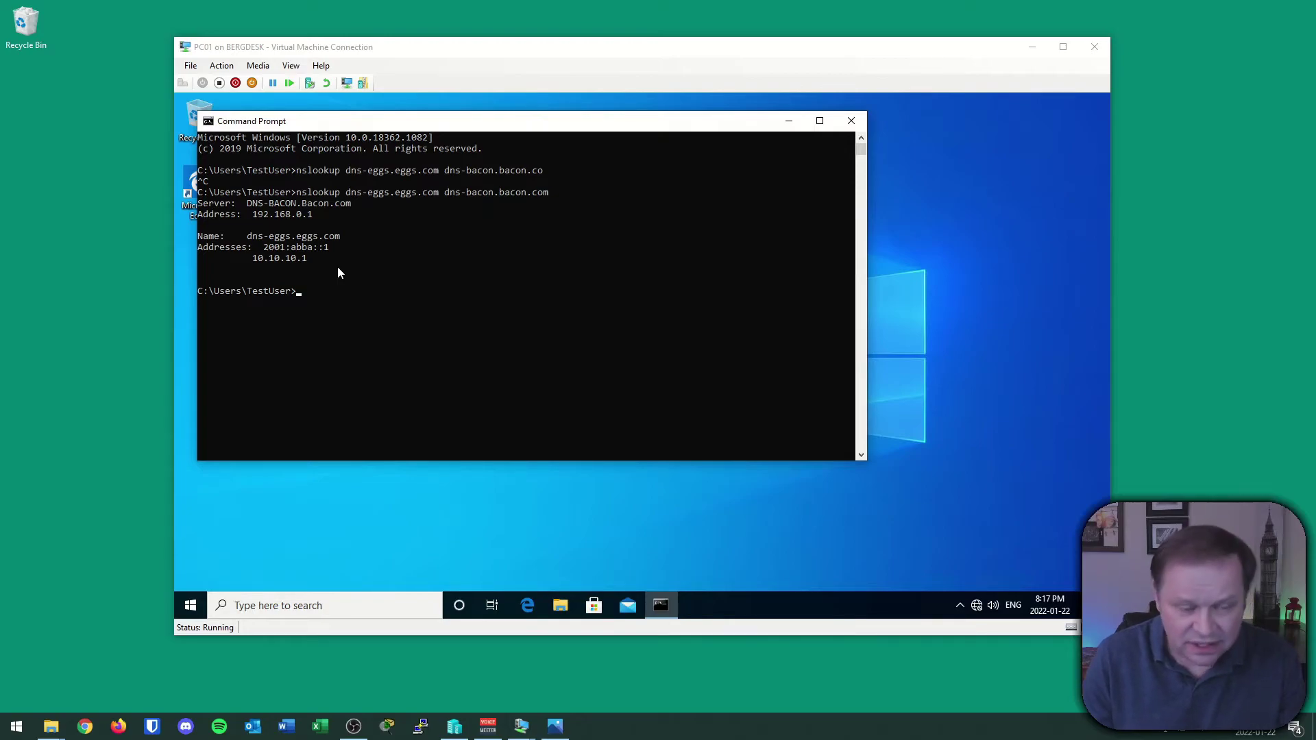
Test the reverse lookup from PC01 by running nslookup 10.10.10.1 dns-bacon.bacon.com.
{"action": "left_click", "coordinate": [391, 271]}
{"action": "key", "text": "Escape"}
{"action": "key", "text": "Return"}
{"action": "key", "text": "Up"}
{"action": "key", "text": "Up"}
{"action": "key", "text": "BackSpace"}
{"action": "key", "text": "BackSpace"}
{"action": "key", "text": "BackSpace"}
{"action": "key", "text": "BackSpace"}
{"action": "key", "text": "BackSpace"}
{"action": "key", "text": "BackSpace"}
{"action": "key", "text": "BackSpace"}
{"action": "key", "text": "BackSpace"}
{"action": "key", "text": "BackSpace"}
{"action": "key", "text": "BackSpace"}
{"action": "key", "text": "BackSpace"}
{"action": "key", "text": "BackSpace"}
{"action": "key", "text": "BackSpace"}
{"action": "key", "text": "BackSpace"}
{"action": "key", "text": "BackSpace"}
{"action": "key", "text": "BackSpace"}
{"action": "key", "text": "BackSpace"}
{"action": "key", "text": "BackSpace"}
{"action": "key", "text": "BackSpace"}
{"action": "key", "text": "BackSpace"}
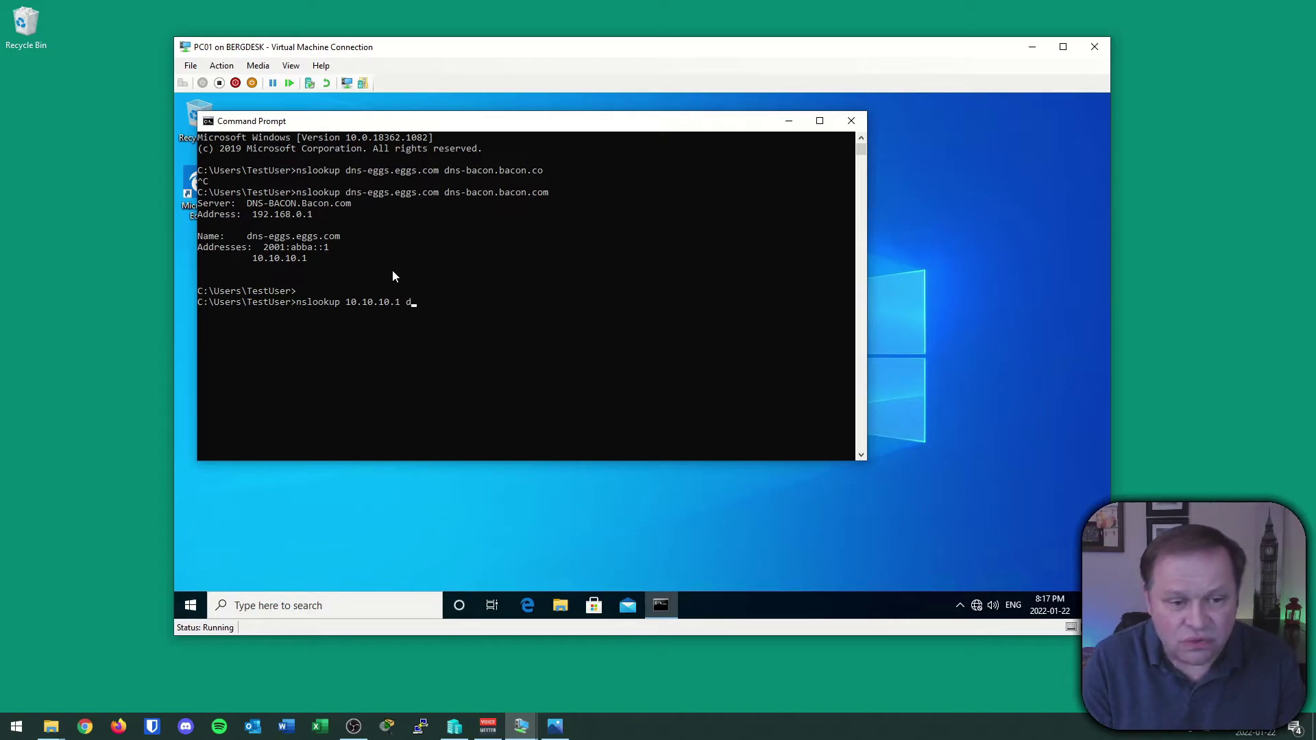
{"action": "type", "text": "acon.bacon.com"}
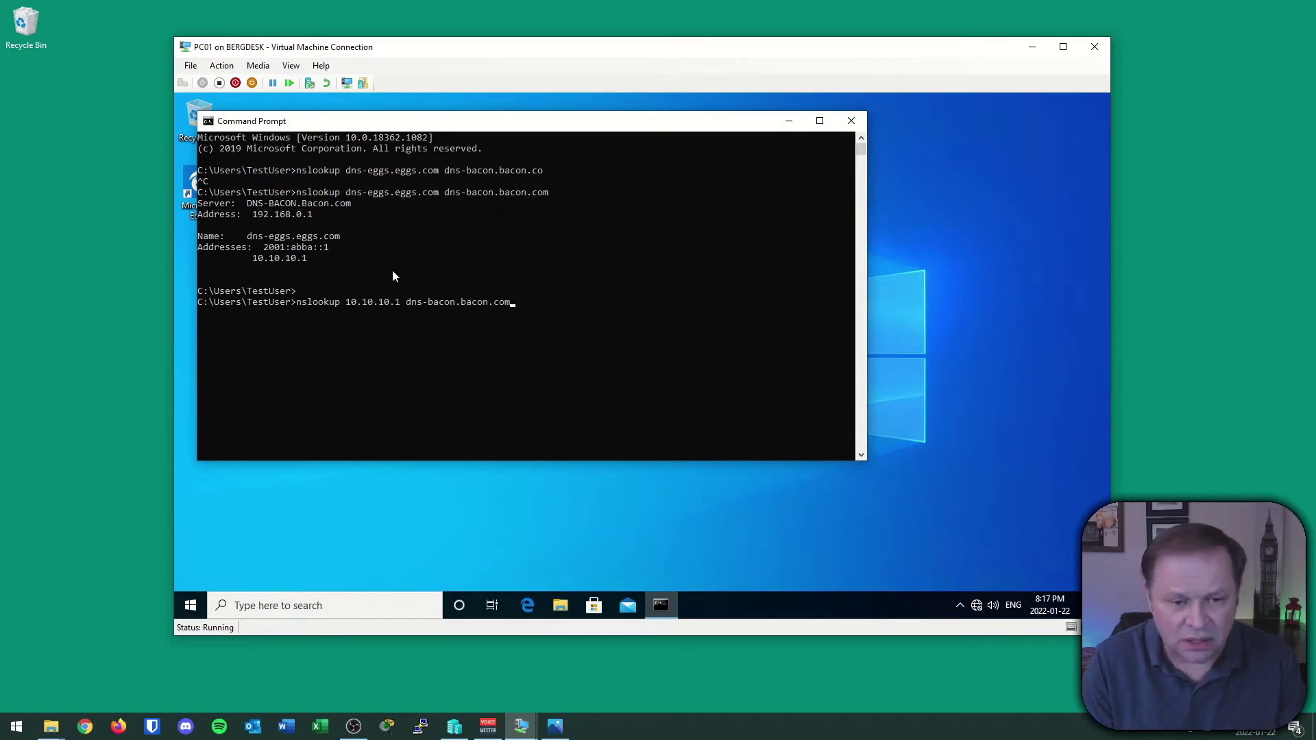
{"action": "key", "text": "Return"}
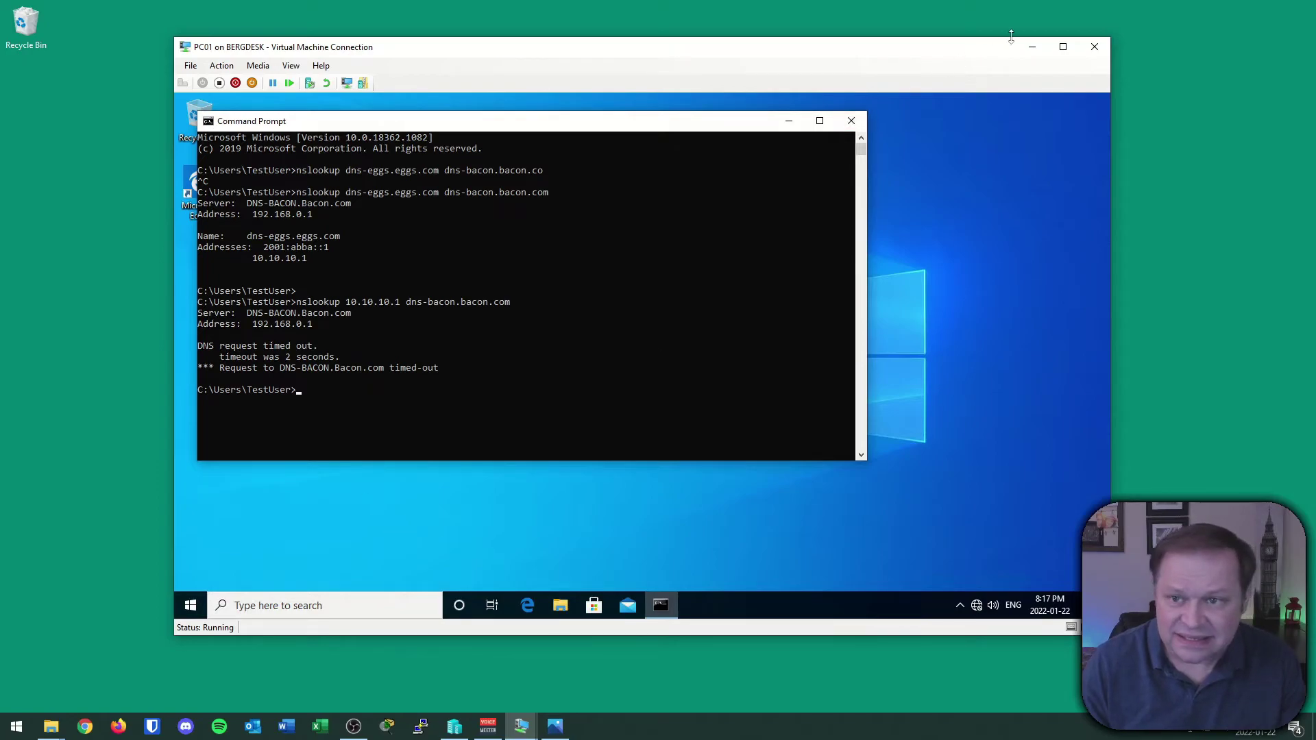
Switch to the DNS-EGGS virtual machine and examine the 10.10.10.1 pointer record in its 10.10.10.in-addr.arpa zone and the forward lookup zones.
{"action": "left_click", "coordinate": [1032, 47]}
{"action": "mouse_move", "coordinate": [521, 726]}
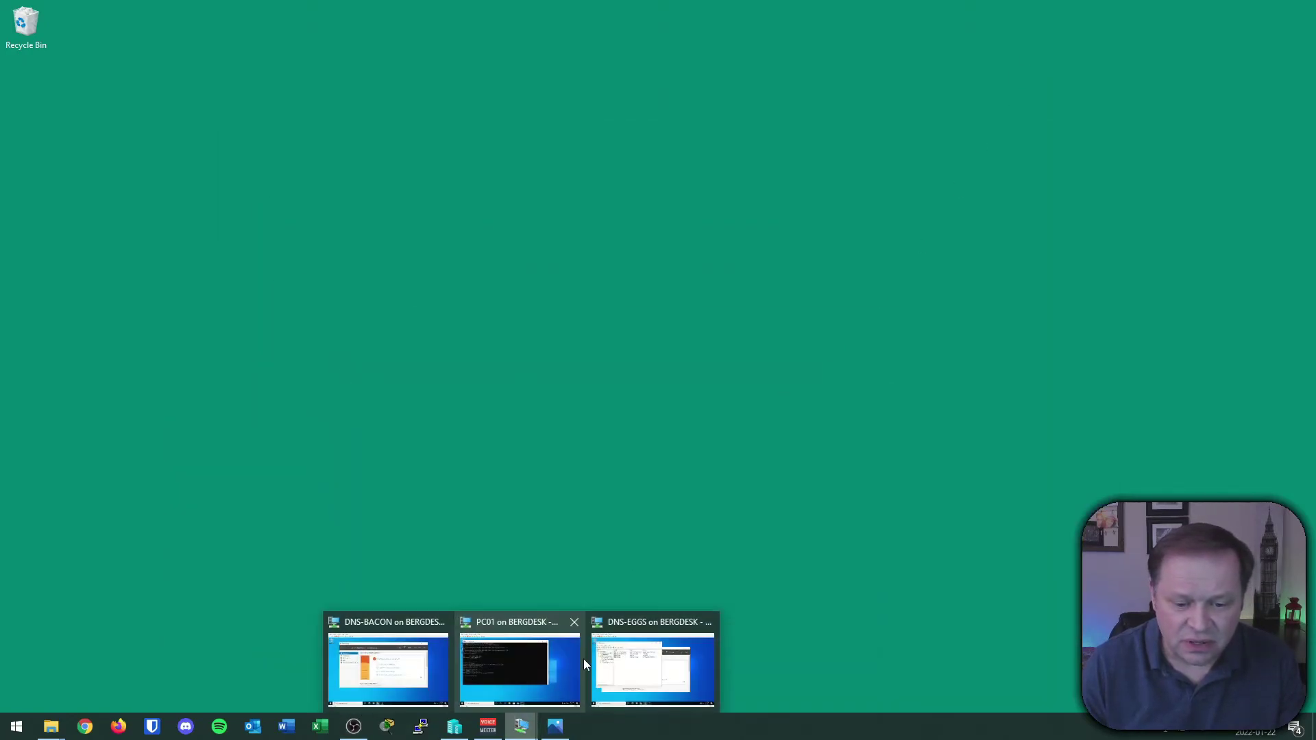
{"action": "left_click", "coordinate": [624, 661]}
{"action": "left_click", "coordinate": [291, 262]}
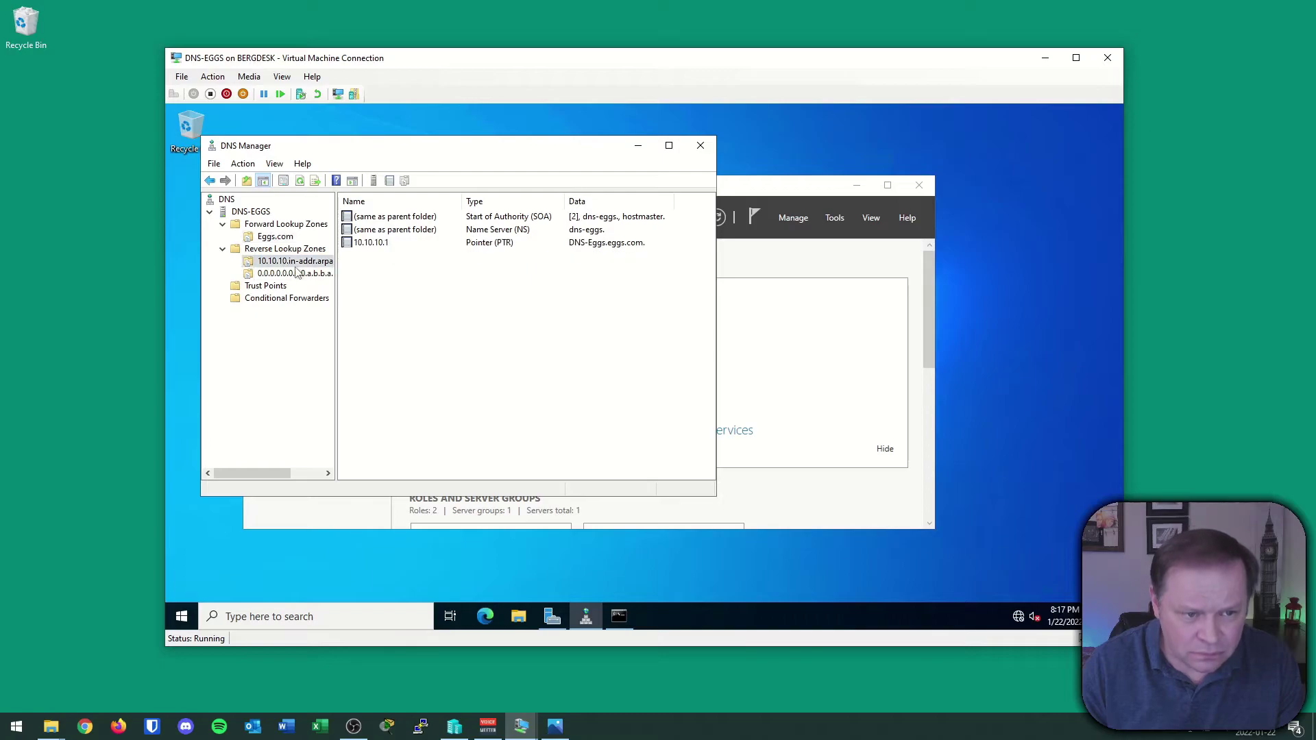
{"action": "key", "text": "ctrl+2"}
{"action": "mouse_move", "coordinate": [404, 273]}
{"action": "left_mouse_down"}
{"action": "mouse_move", "coordinate": [426, 347]}
{"action": "mouse_move", "coordinate": [386, 271]}
{"action": "mouse_move", "coordinate": [424, 264]}
{"action": "mouse_move", "coordinate": [382, 256]}
{"action": "left_mouse_up"}
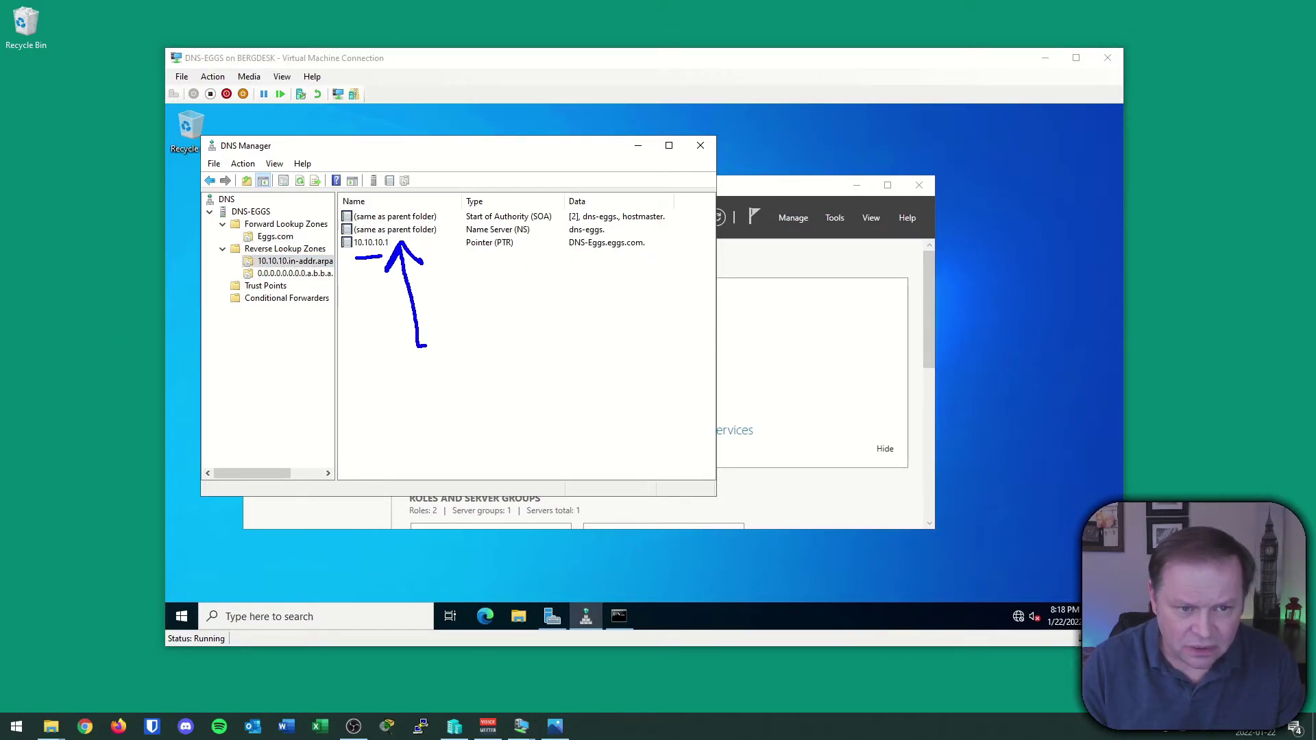
{"action": "key", "text": "Escape"}
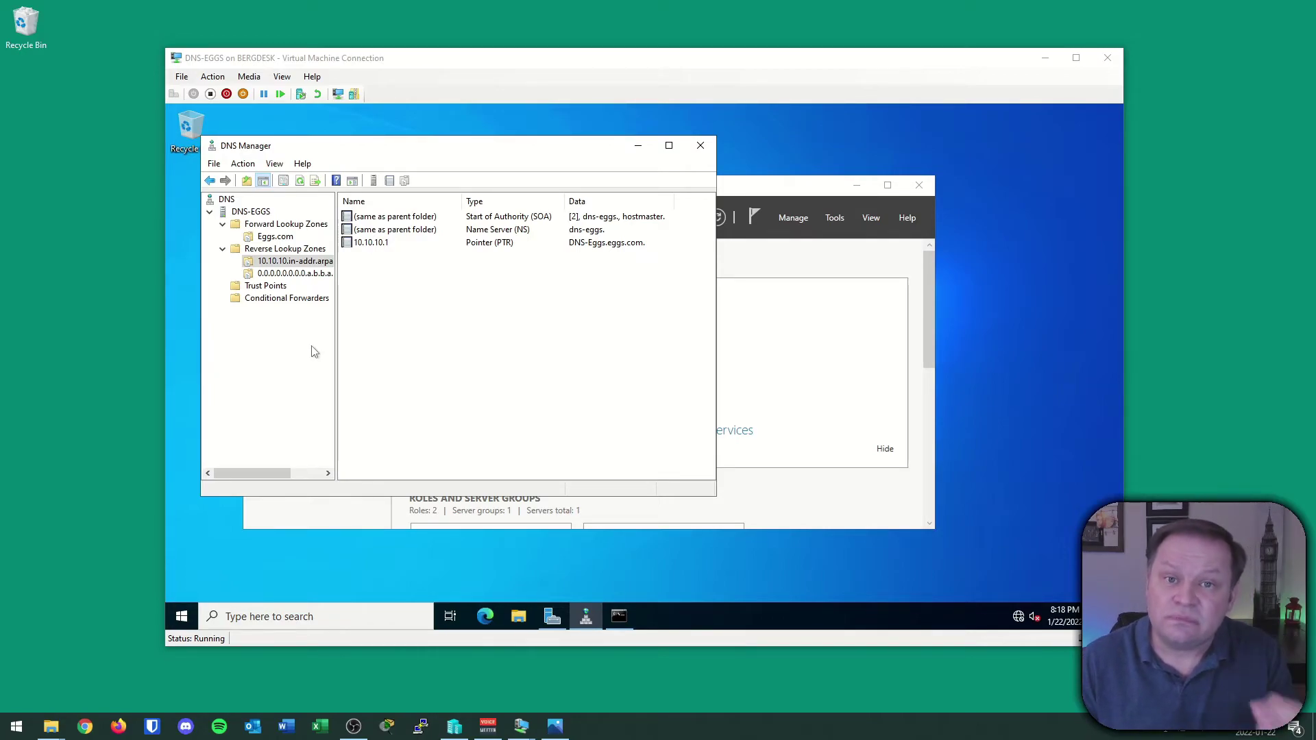
{"action": "left_click", "coordinate": [284, 226]}
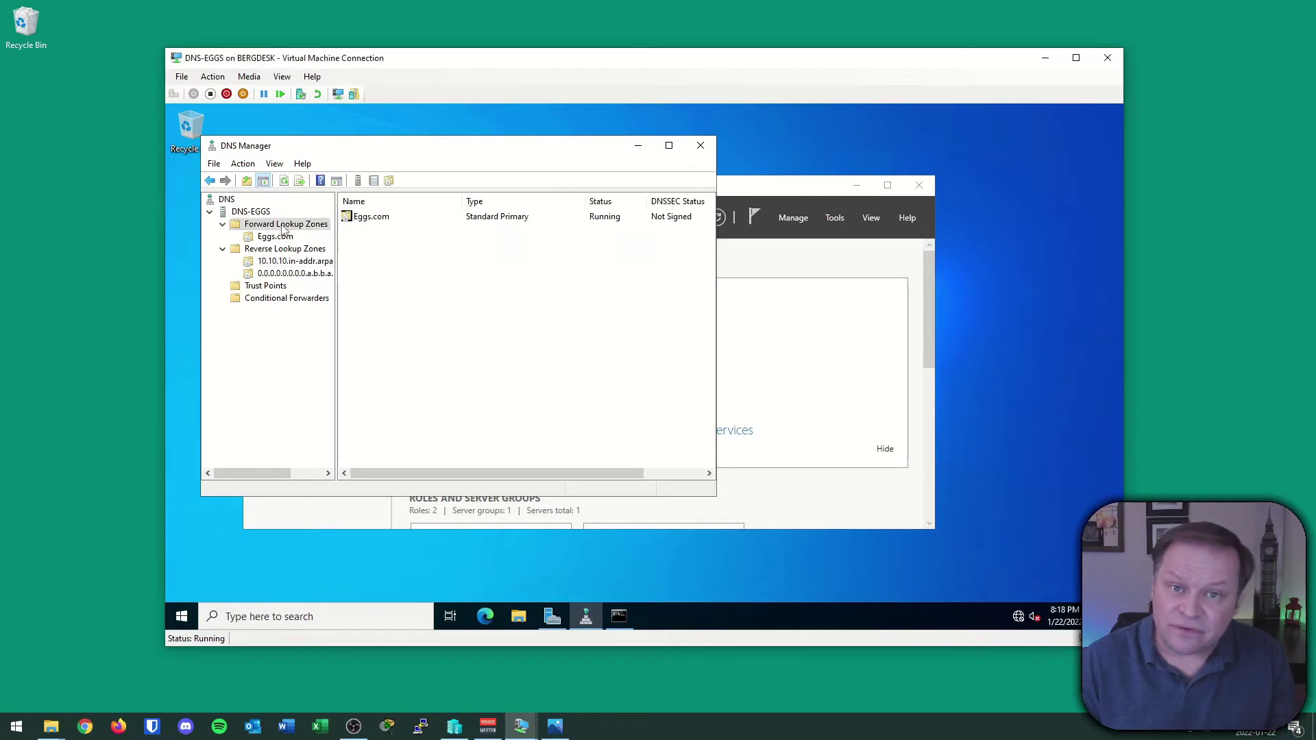
In the 10.10.10.in-addr.arpa zone properties on DNS-EGGS, allow zone transfers only to the following servers.
{"action": "left_click", "coordinate": [288, 263]}
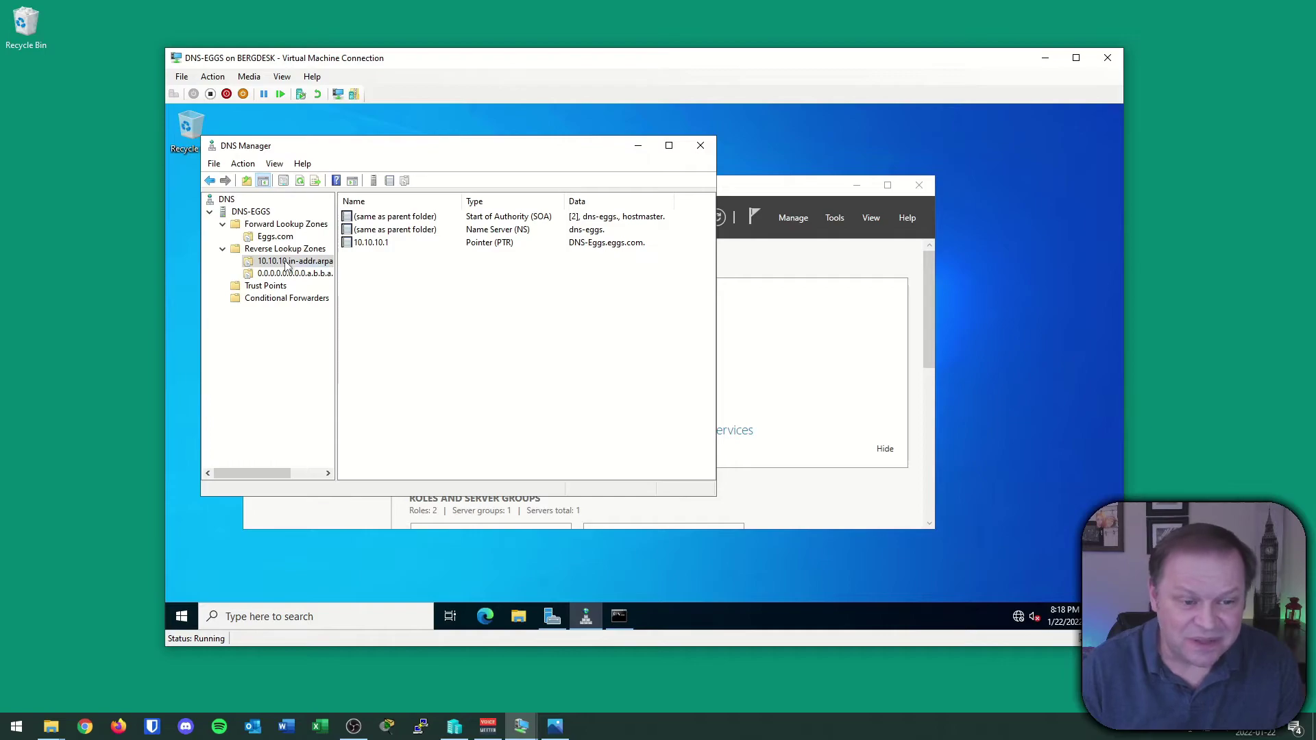
{"action": "right_click", "coordinate": [288, 266]}
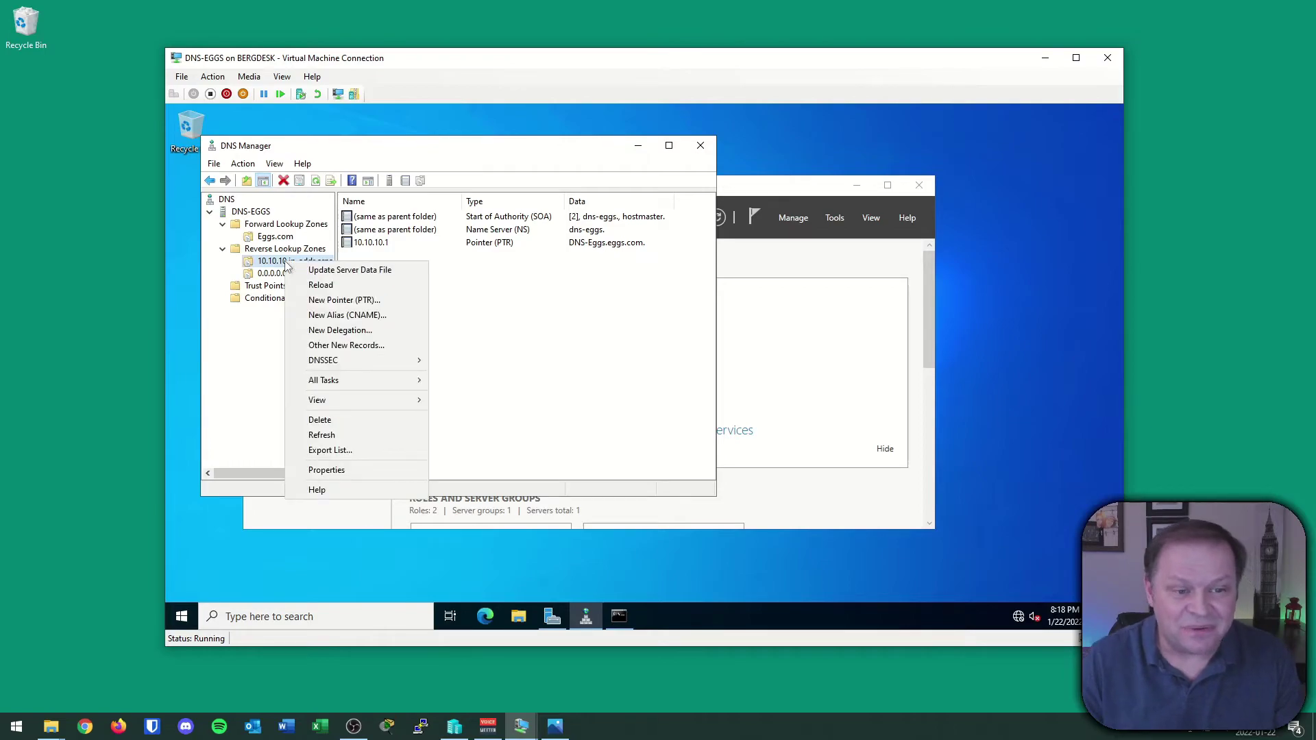
{"action": "left_click", "coordinate": [328, 471]}
{"action": "left_click", "coordinate": [512, 187]}
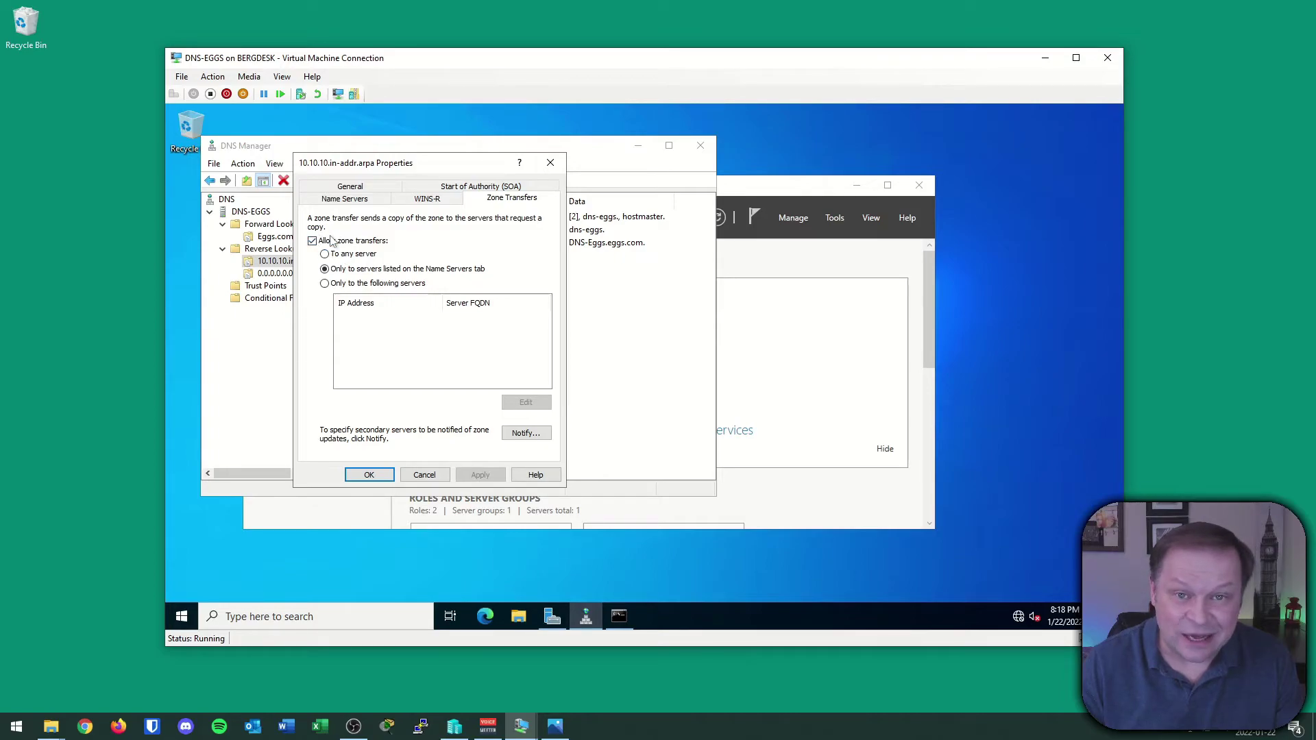
{"action": "left_click", "coordinate": [370, 287]}
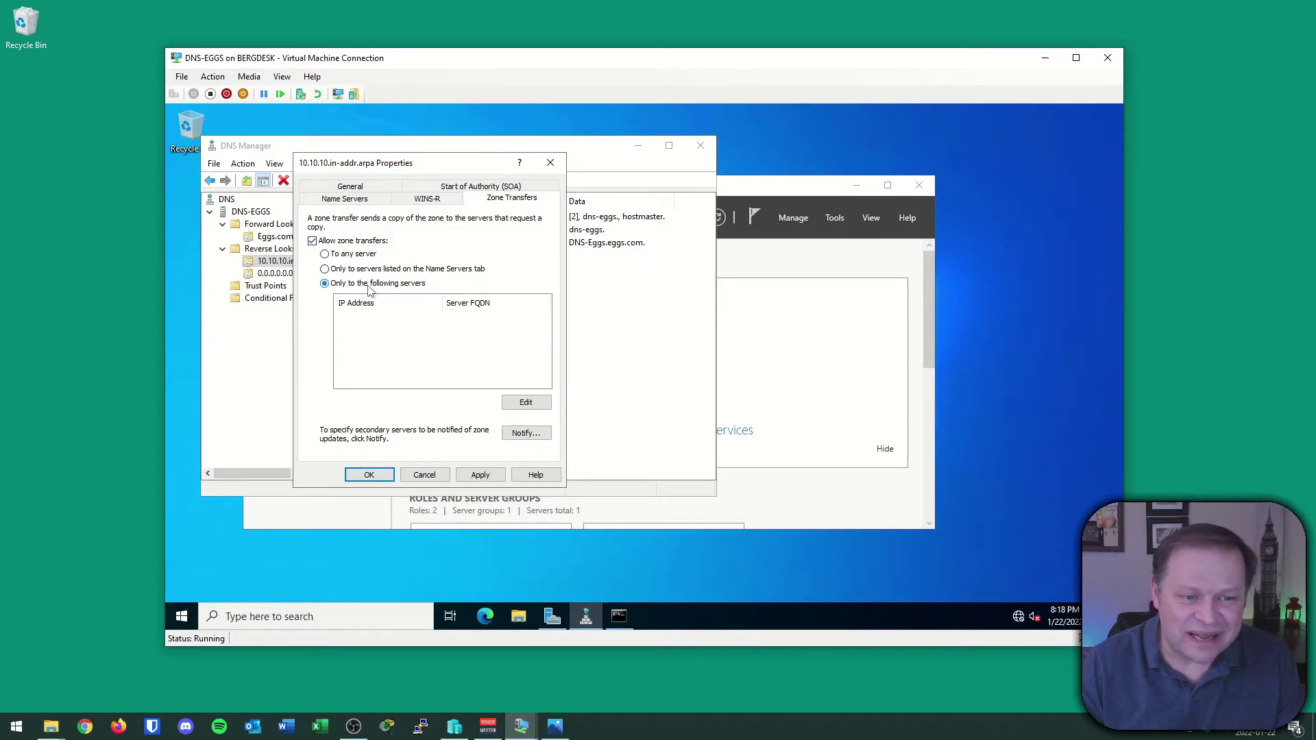
Add 192.168.0.1 and 2002:ACDC::10 as secondary servers allowed to transfer the 10.10.10.in-addr.arpa zone, and save the zone properties.
{"action": "left_click", "coordinate": [526, 403]}
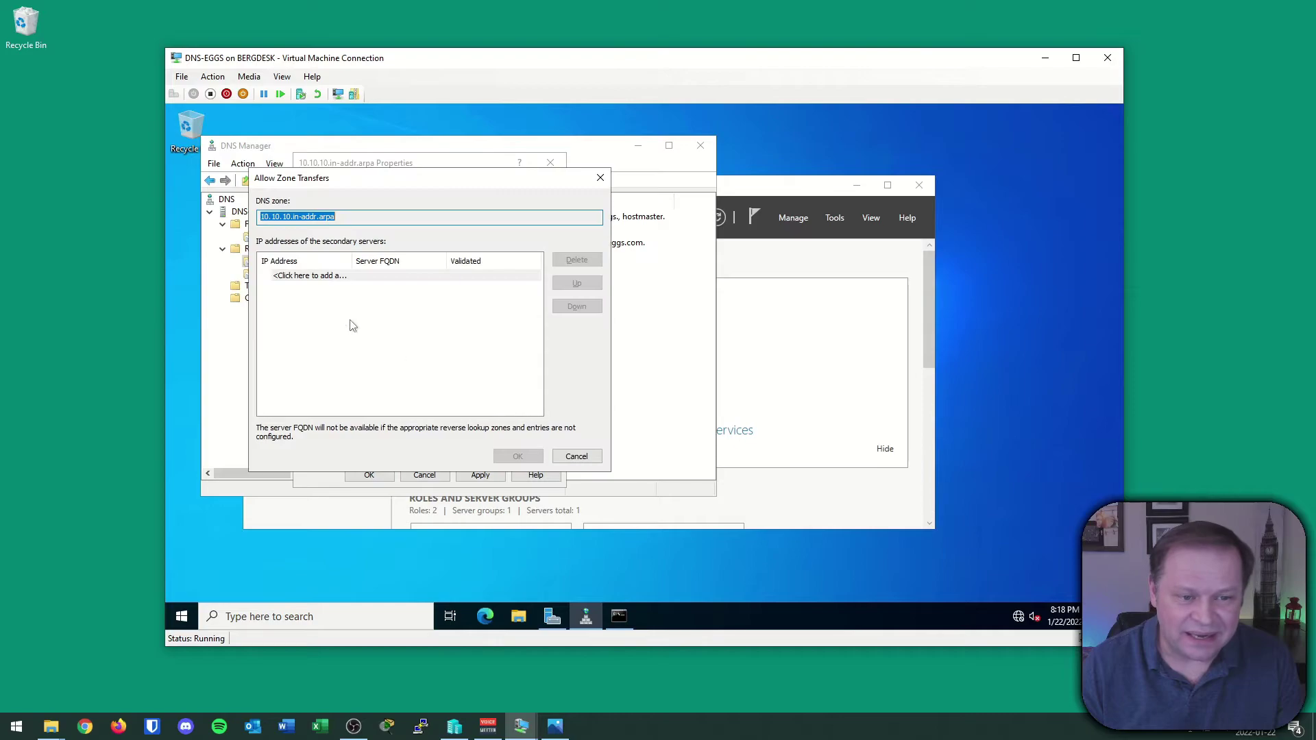
{"action": "left_click", "coordinate": [304, 277]}
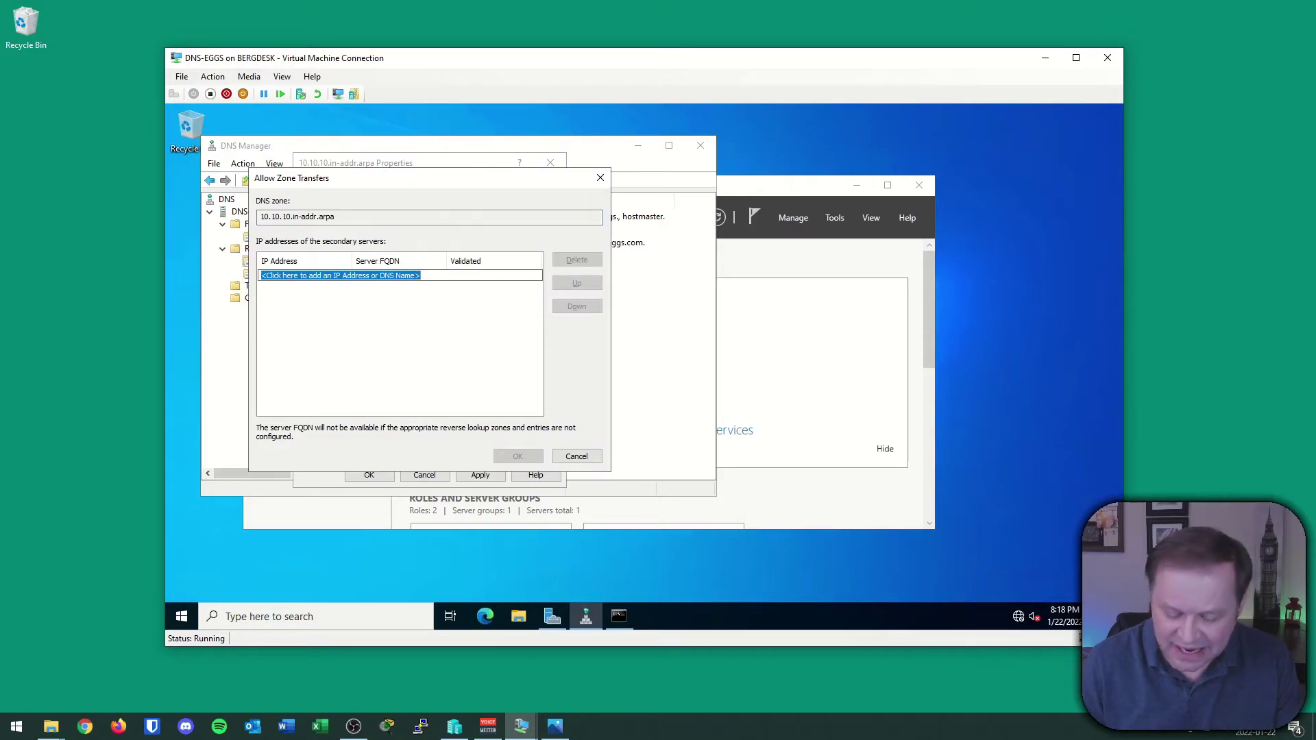
{"action": "type", "text": "192.168.0.1"}
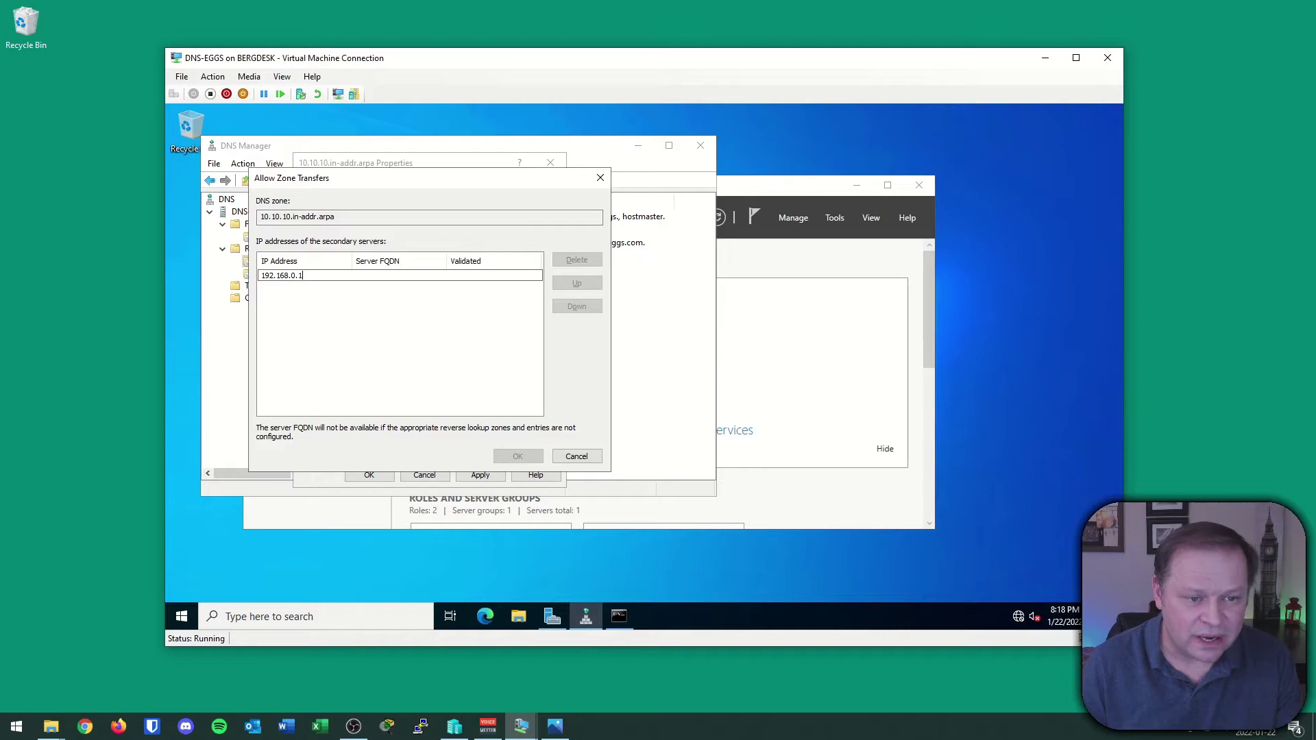
{"action": "key", "text": "Return"}
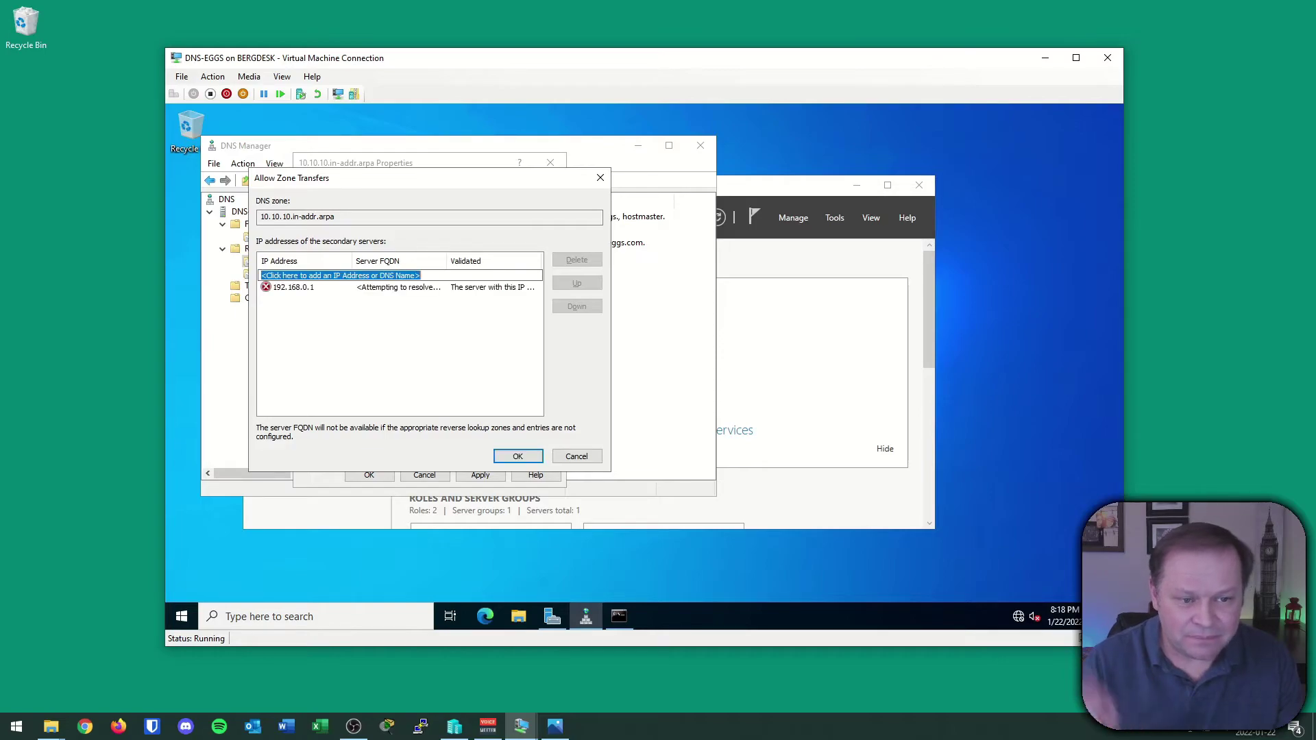
{"action": "type", "text": "2002:ACDC::10"}
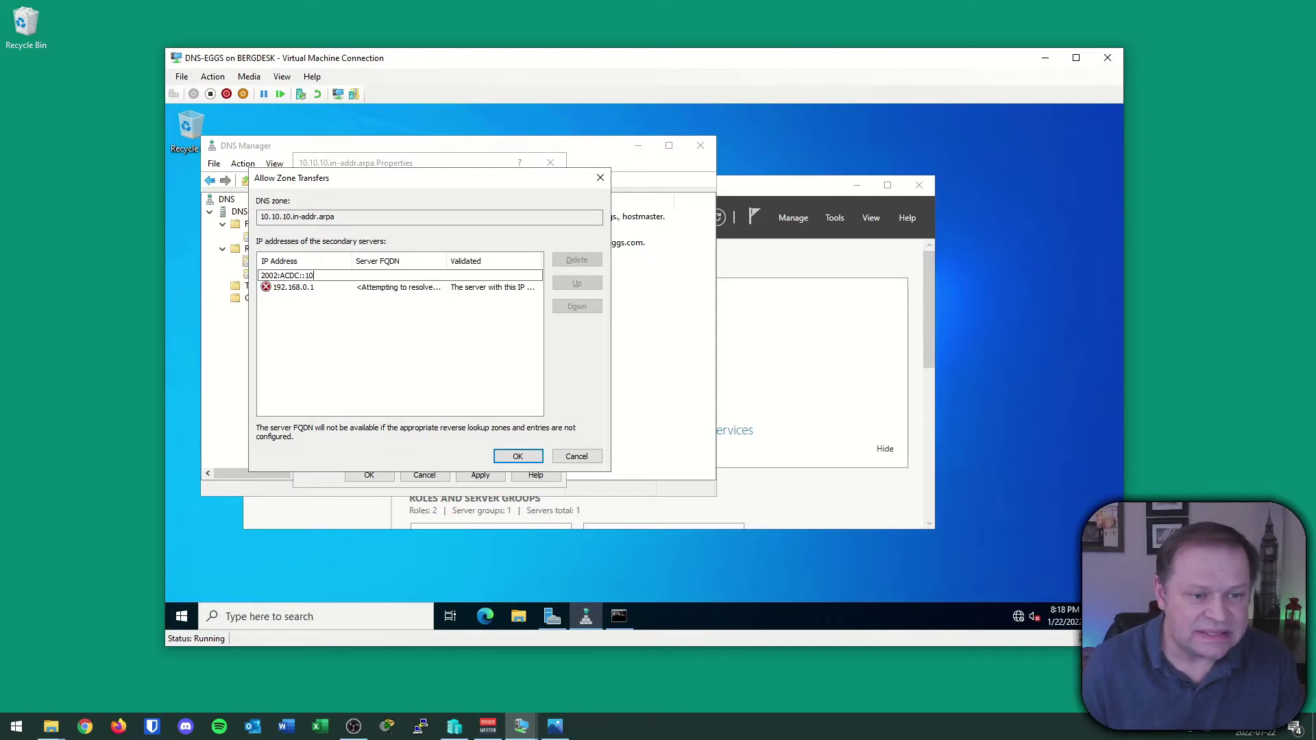
{"action": "key", "text": "Return"}
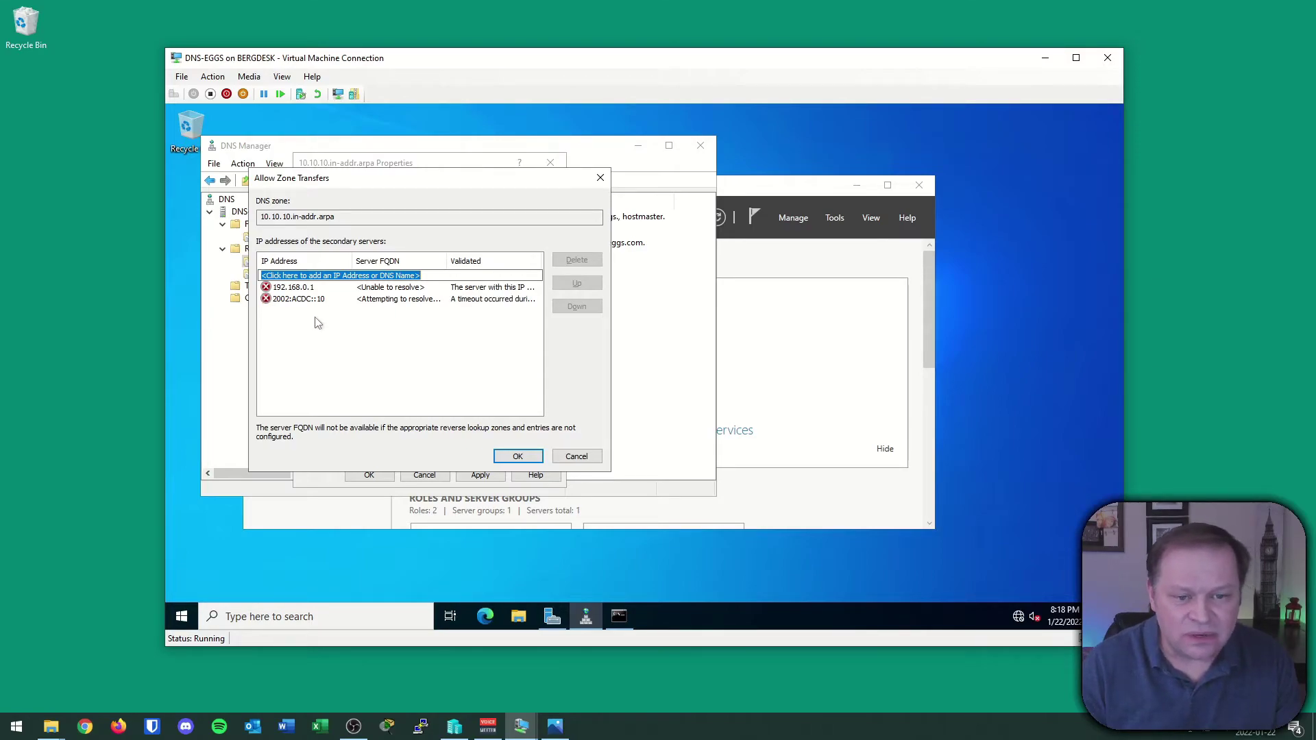
{"action": "left_click", "coordinate": [526, 461]}
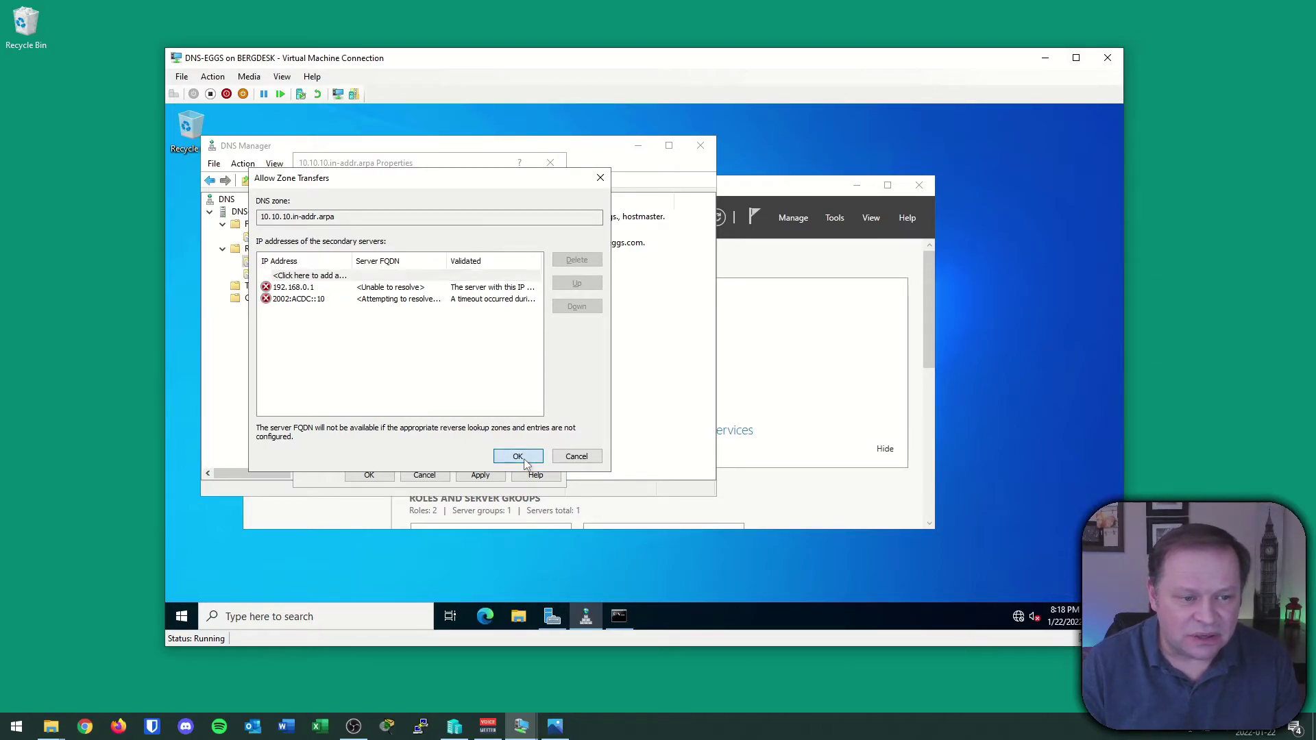
{"action": "left_click", "coordinate": [488, 474]}
{"action": "left_click", "coordinate": [369, 475]}
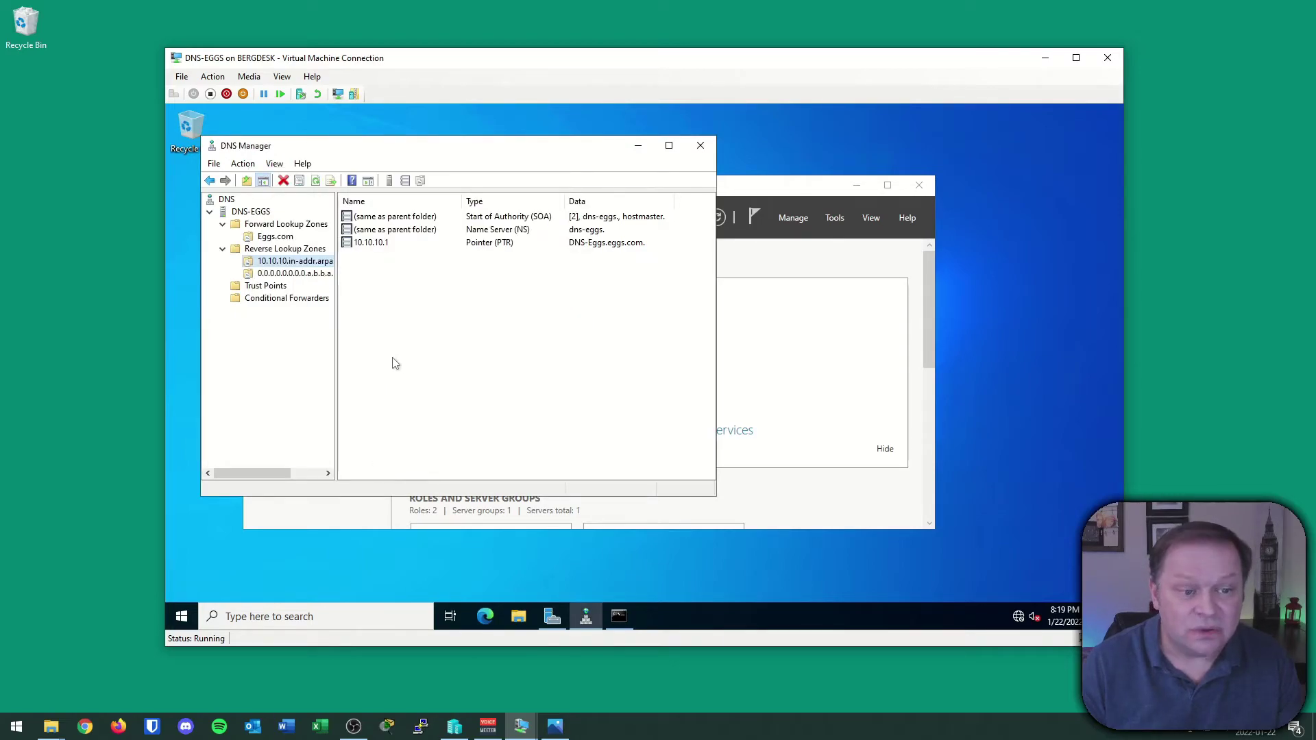
In the properties of the IPv6 reverse lookup zone on DNS-EGGS, allow zone transfers only to the following servers.
{"action": "right_click", "coordinate": [306, 284]}
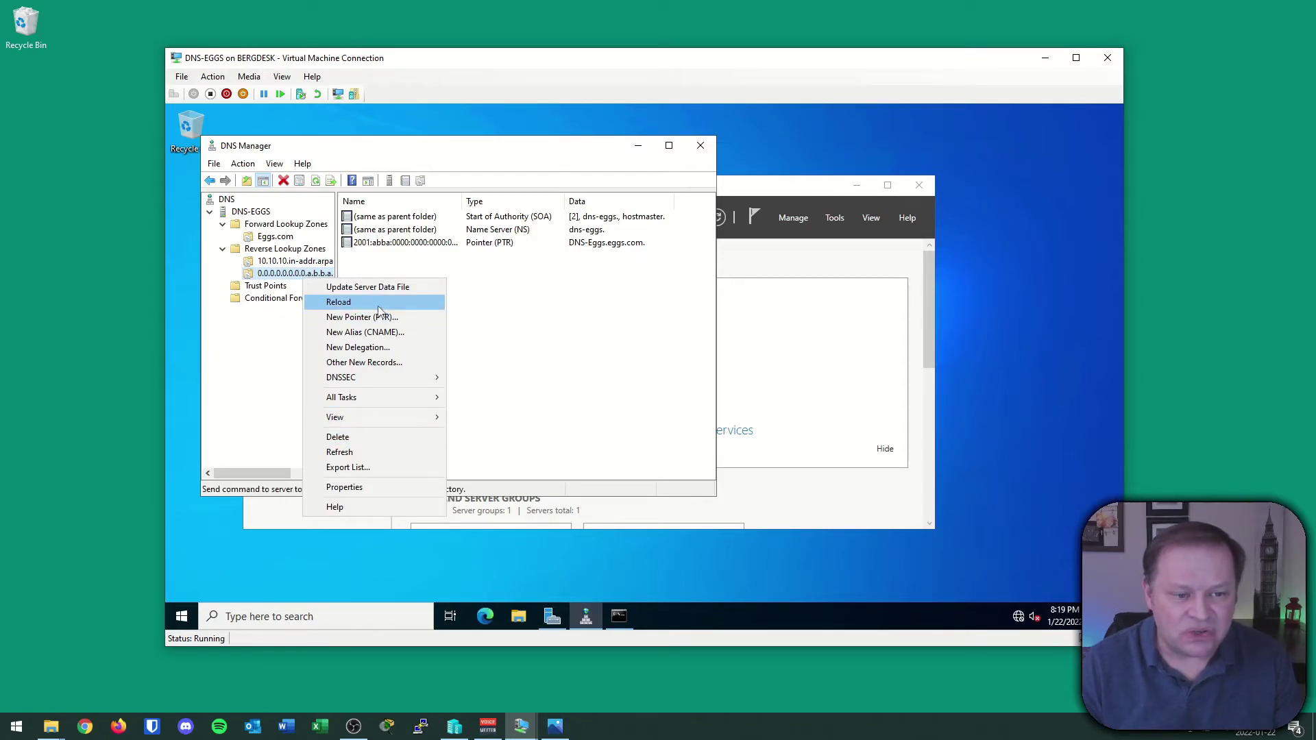
{"action": "left_click", "coordinate": [360, 488]}
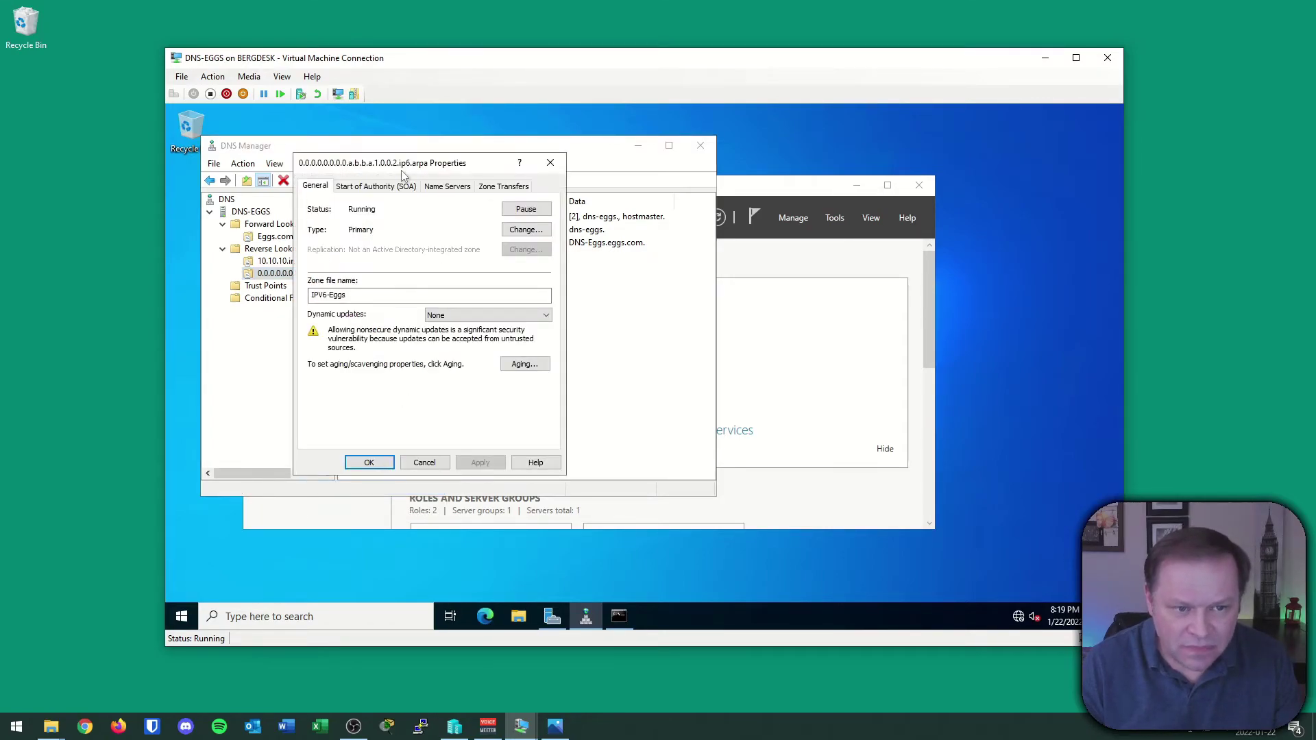
{"action": "left_click", "coordinate": [497, 186]}
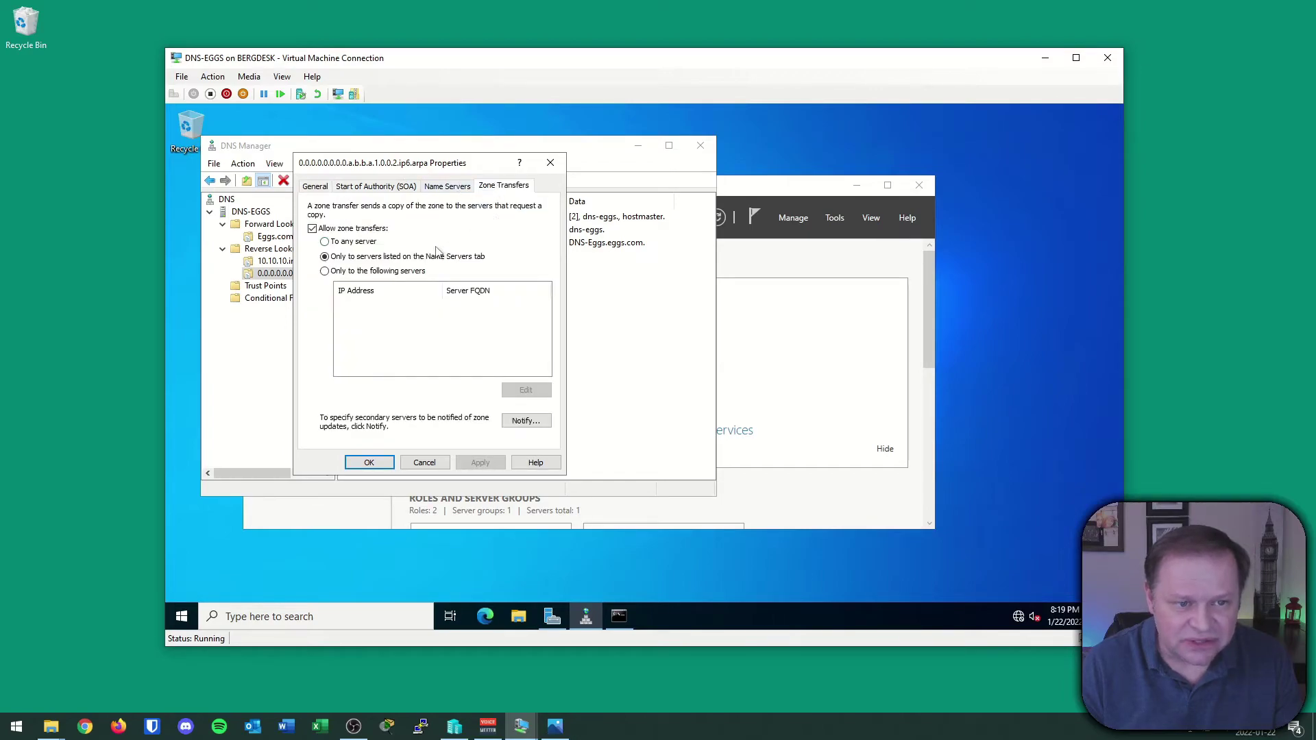
{"action": "left_click", "coordinate": [362, 274]}
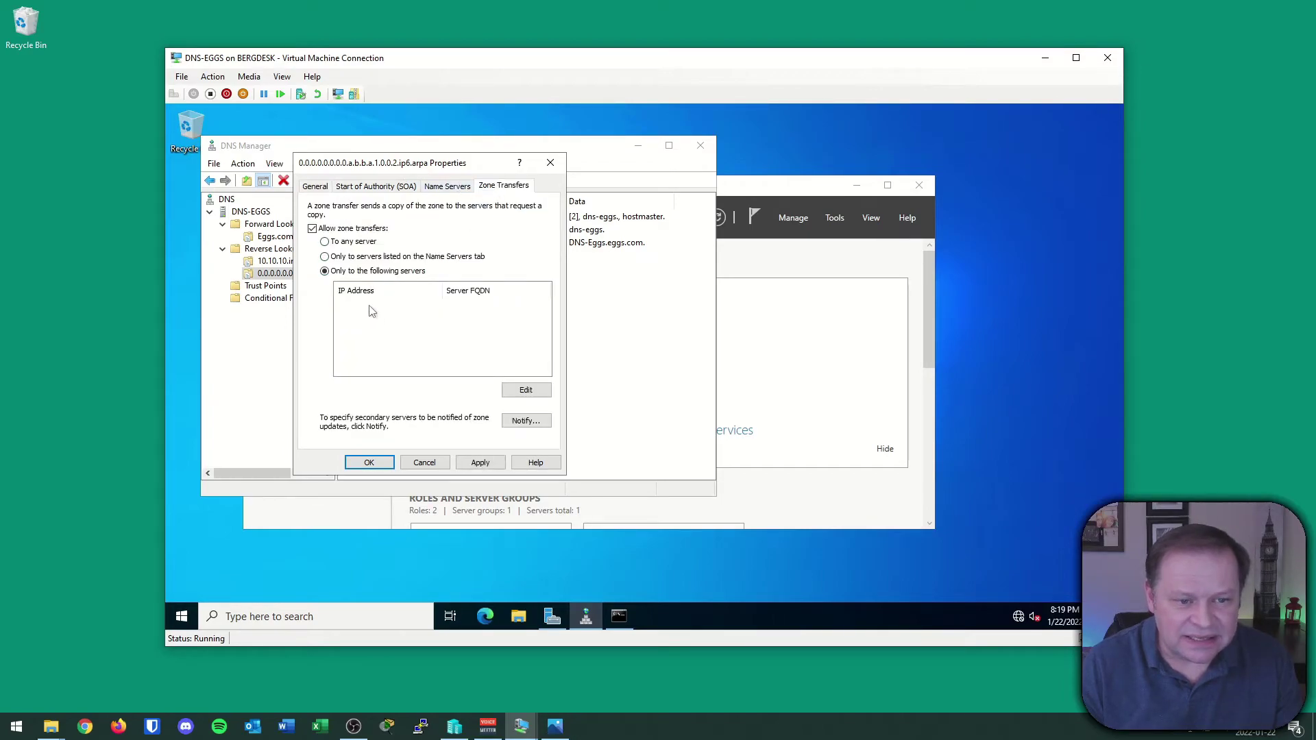
Add 192.168.0.1 and 2002:ACDC::1 as secondary servers allowed to receive transfers of the IPv6 reverse zone.
{"action": "left_click", "coordinate": [525, 390]}
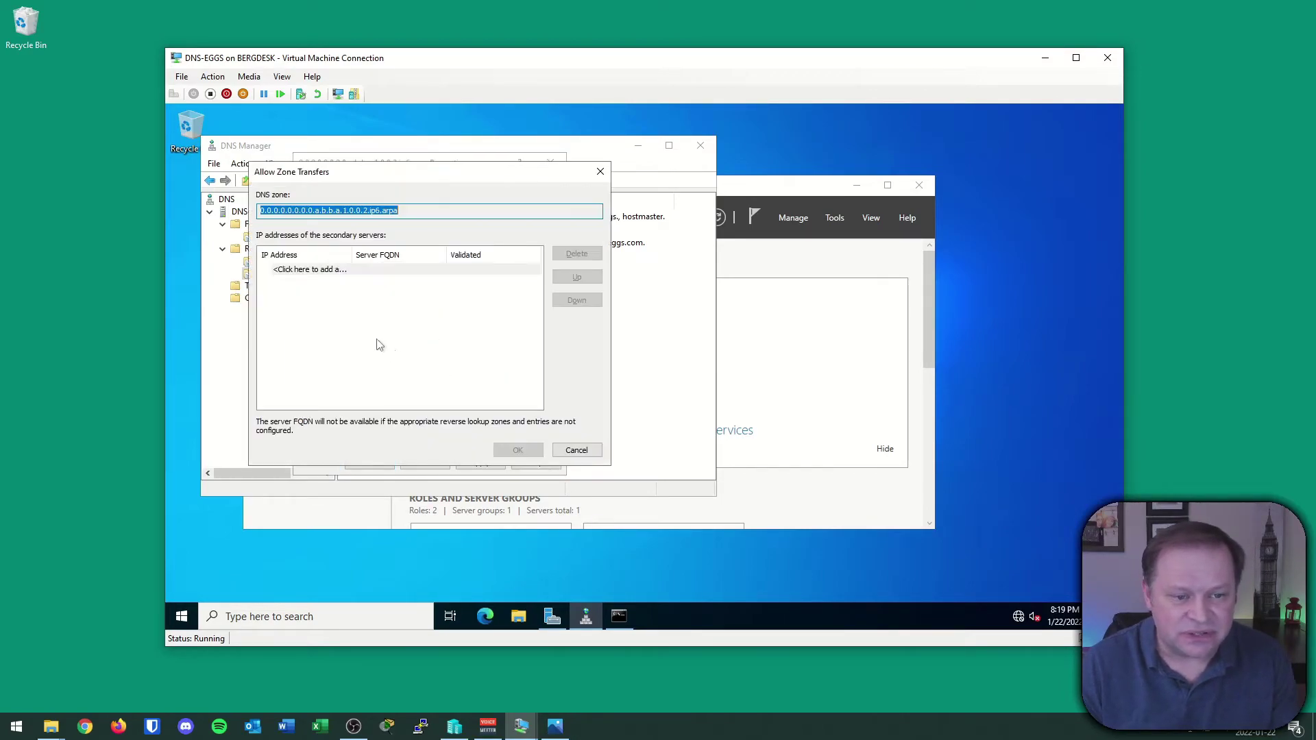
{"action": "left_click", "coordinate": [299, 271]}
{"action": "type", "text": "192.168.0.1"}
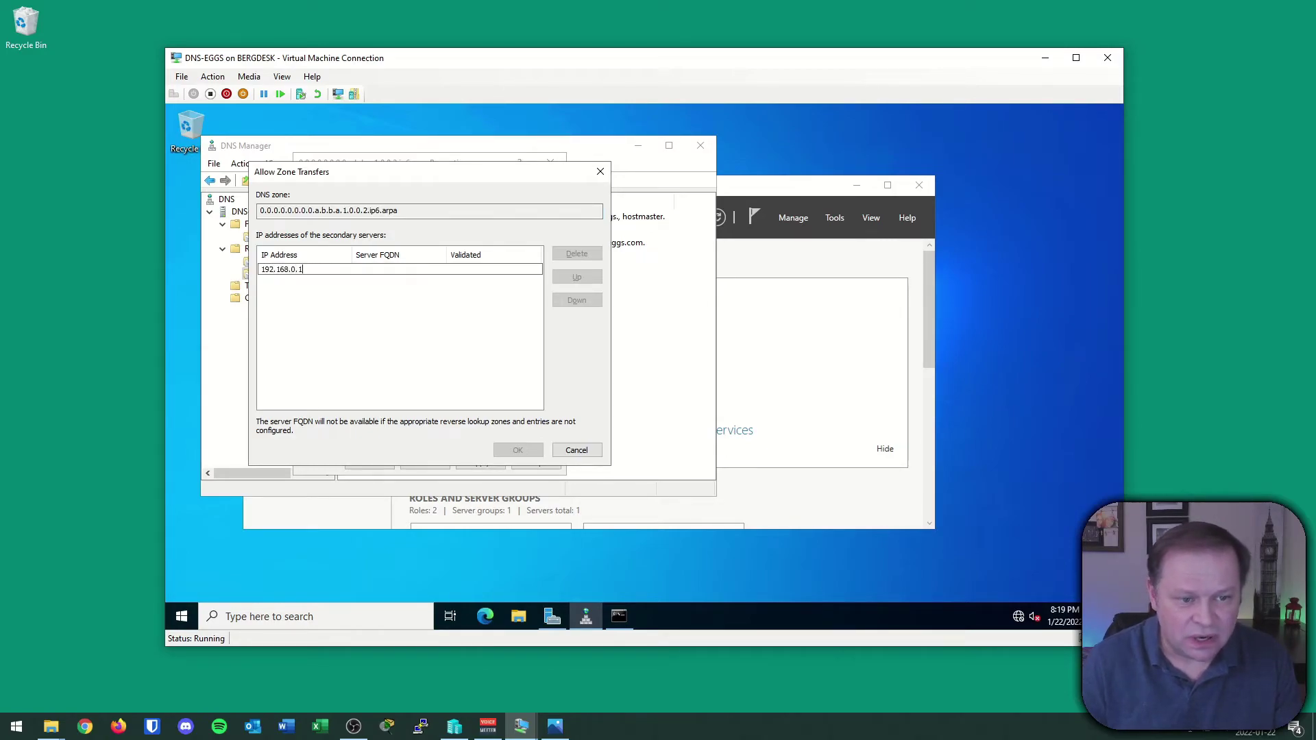
{"action": "key", "text": "Return"}
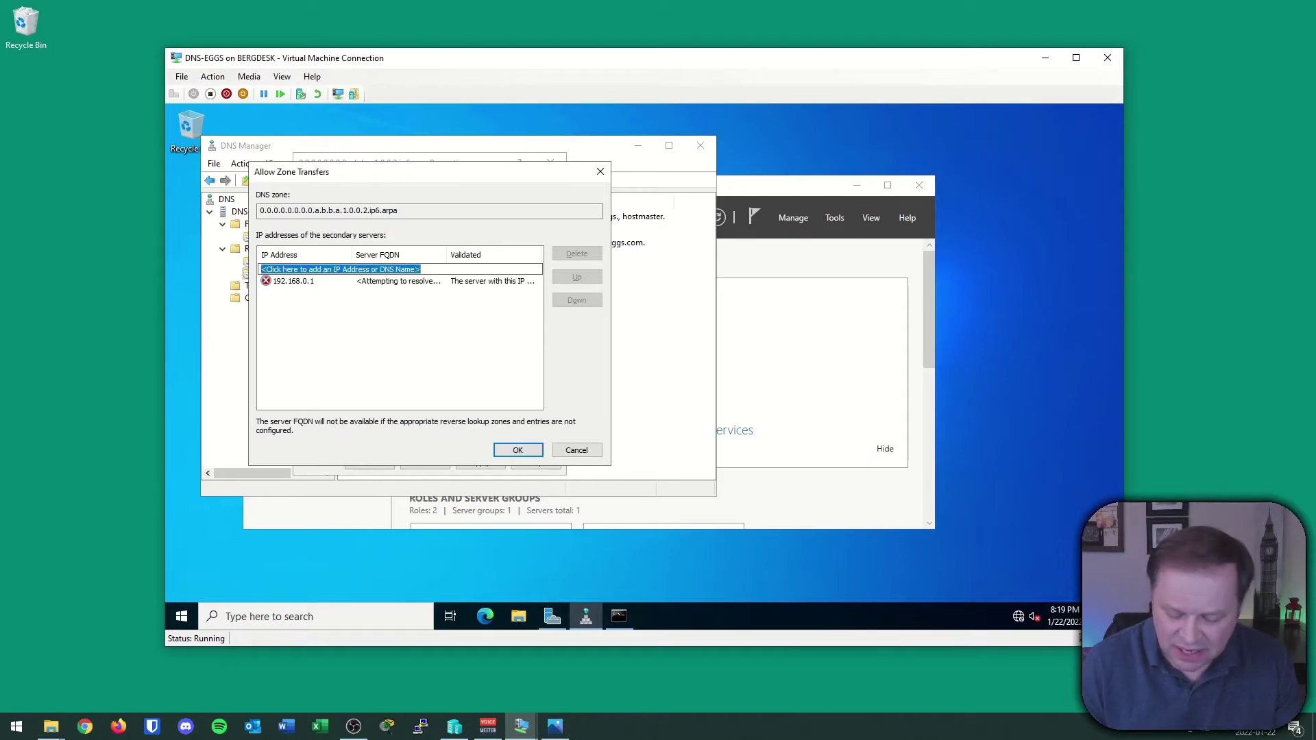
{"action": "type", "text": "2002:"}
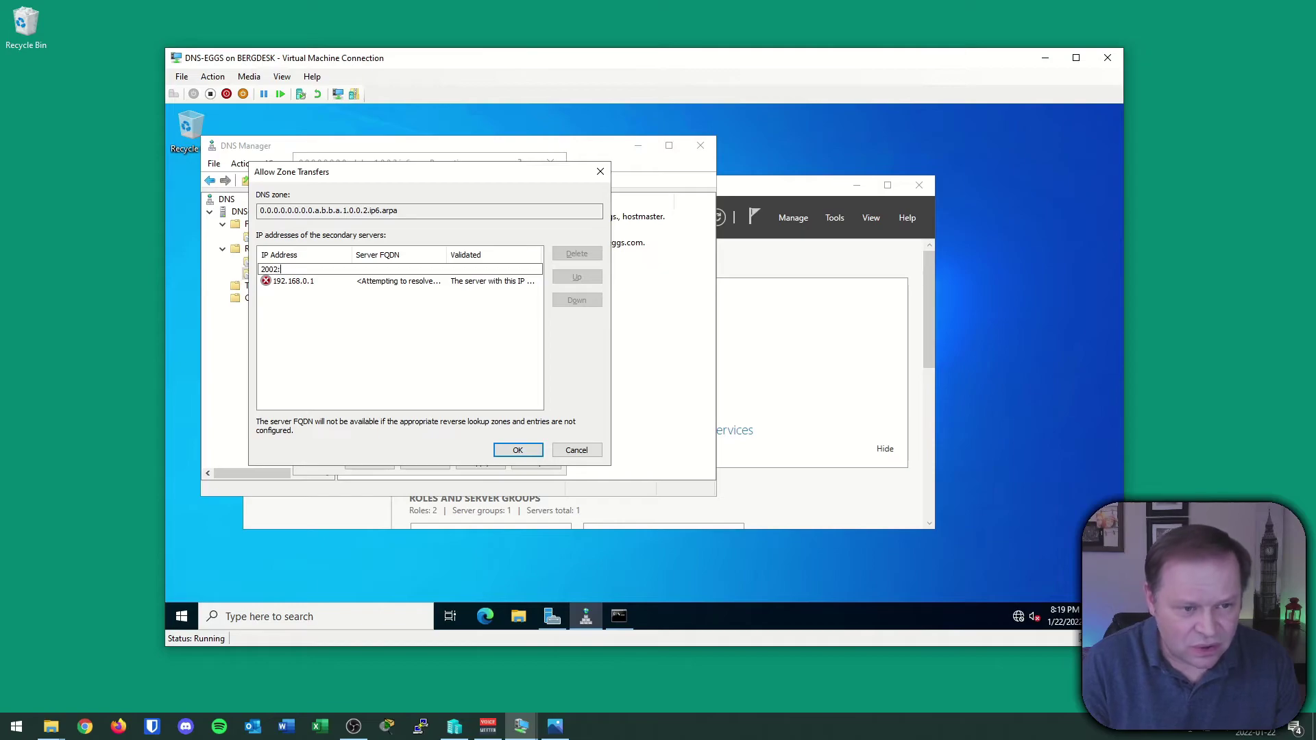
{"action": "type", "text": "ACDC:"}
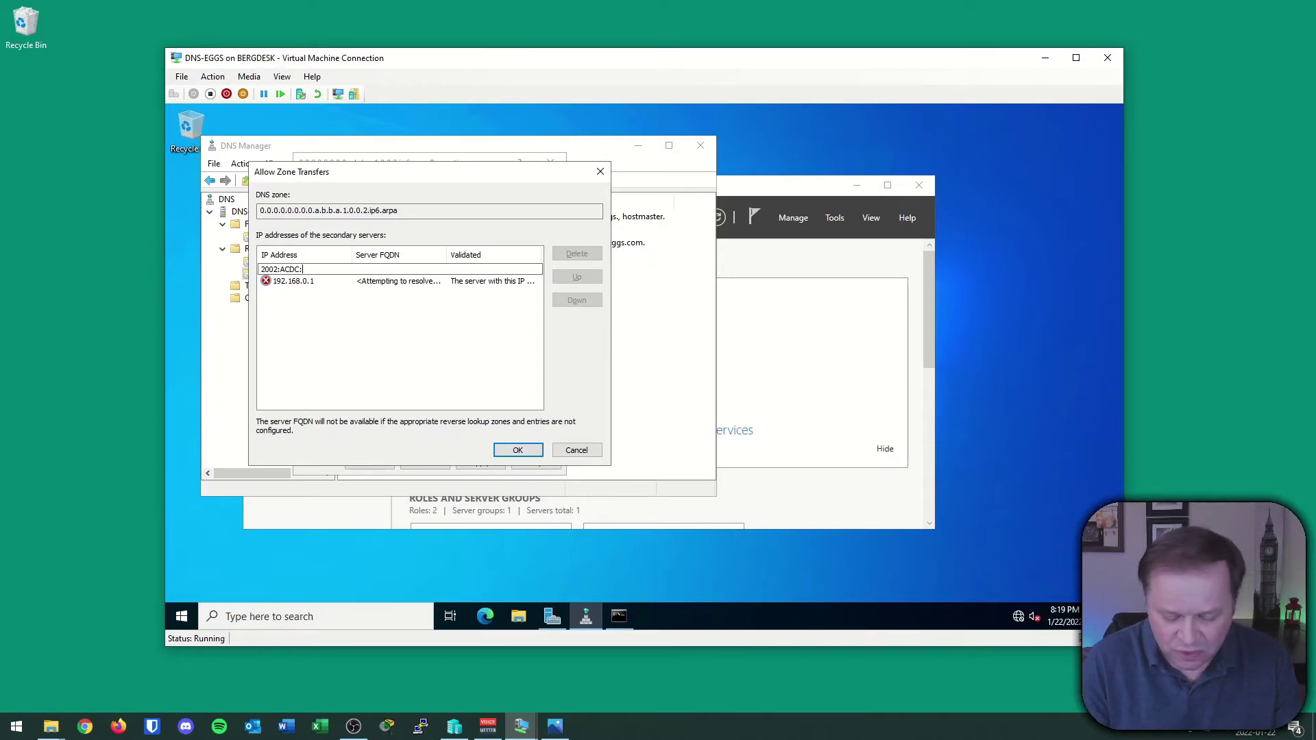
{"action": "type", "text": ":1"}
{"action": "key", "text": "Return"}
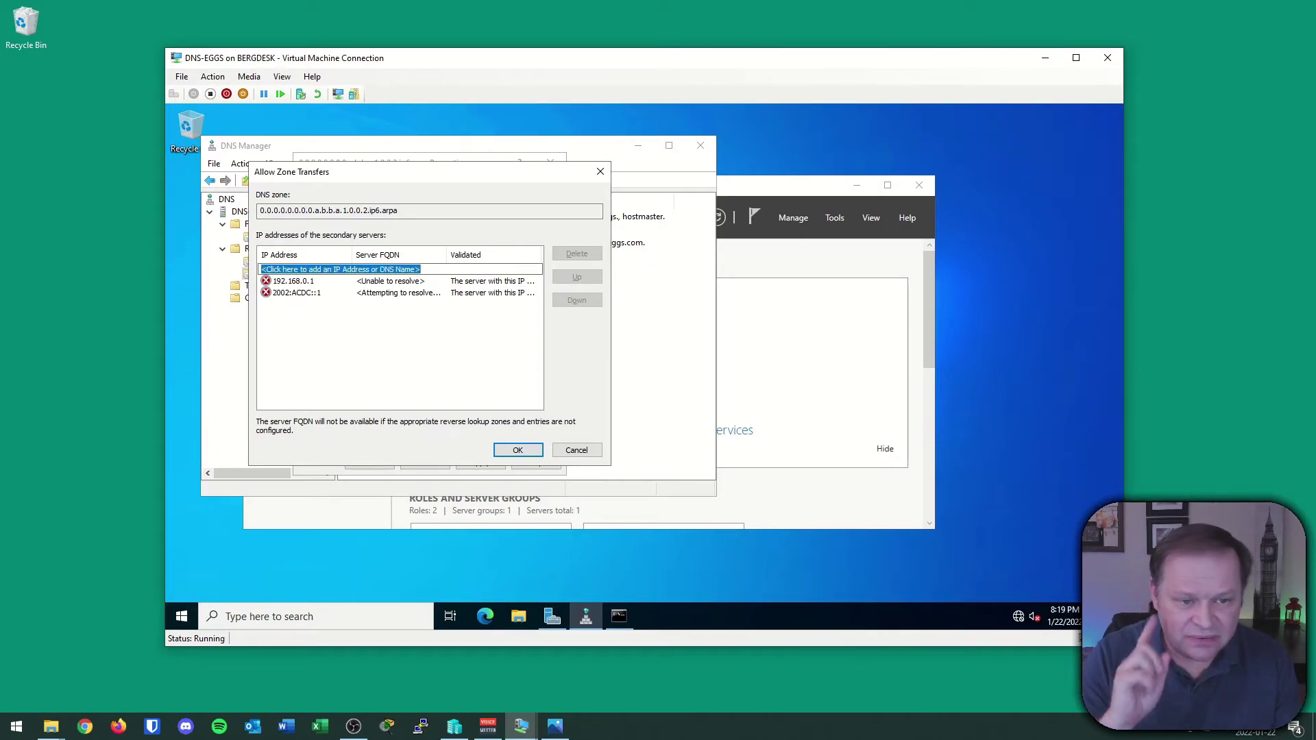
Check the entered addresses against DNS-BACON in the network diagram, and accept the server list and close the zone properties.
{"action": "left_click", "coordinate": [555, 726]}
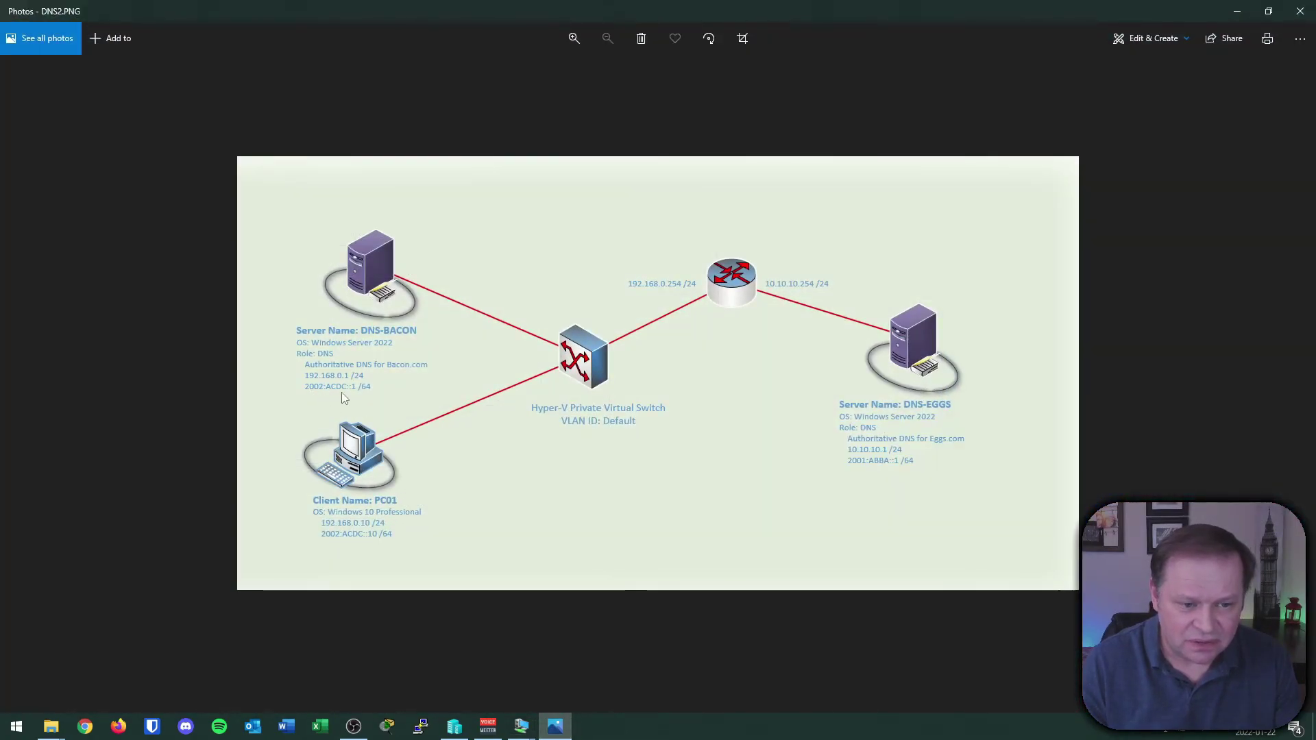
{"action": "left_click", "coordinate": [1232, 14]}
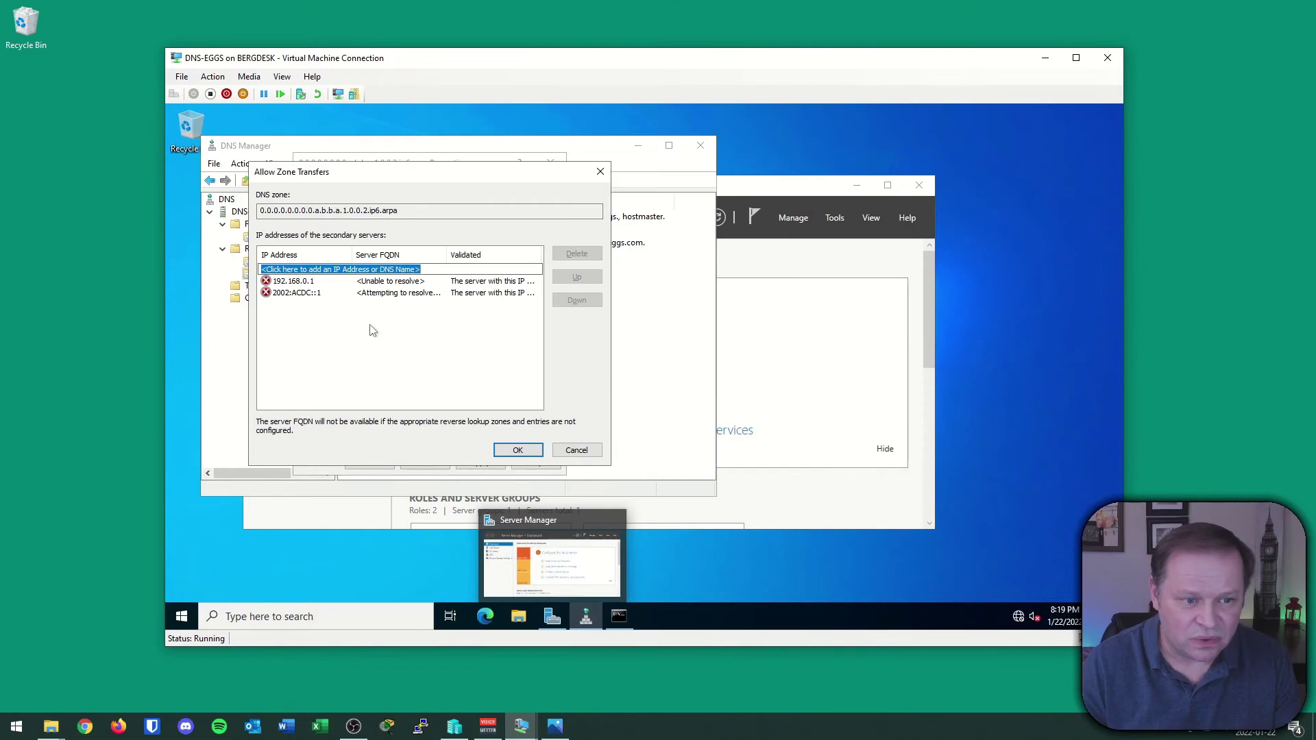
{"action": "left_click", "coordinate": [519, 450]}
{"action": "left_click", "coordinate": [428, 460]}
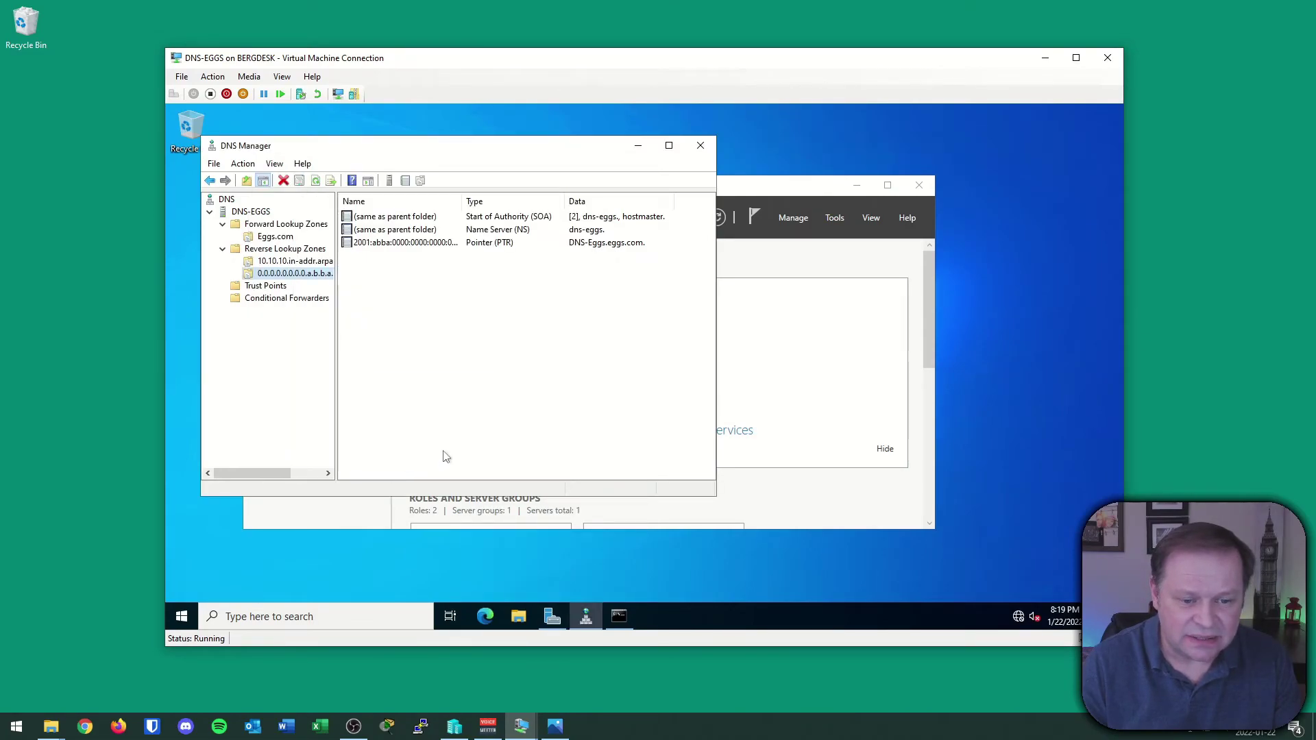
Switch to the DNS-BACON virtual machine and display its reverse lookup zones in DNS Manager.
{"action": "left_click", "coordinate": [1044, 58]}
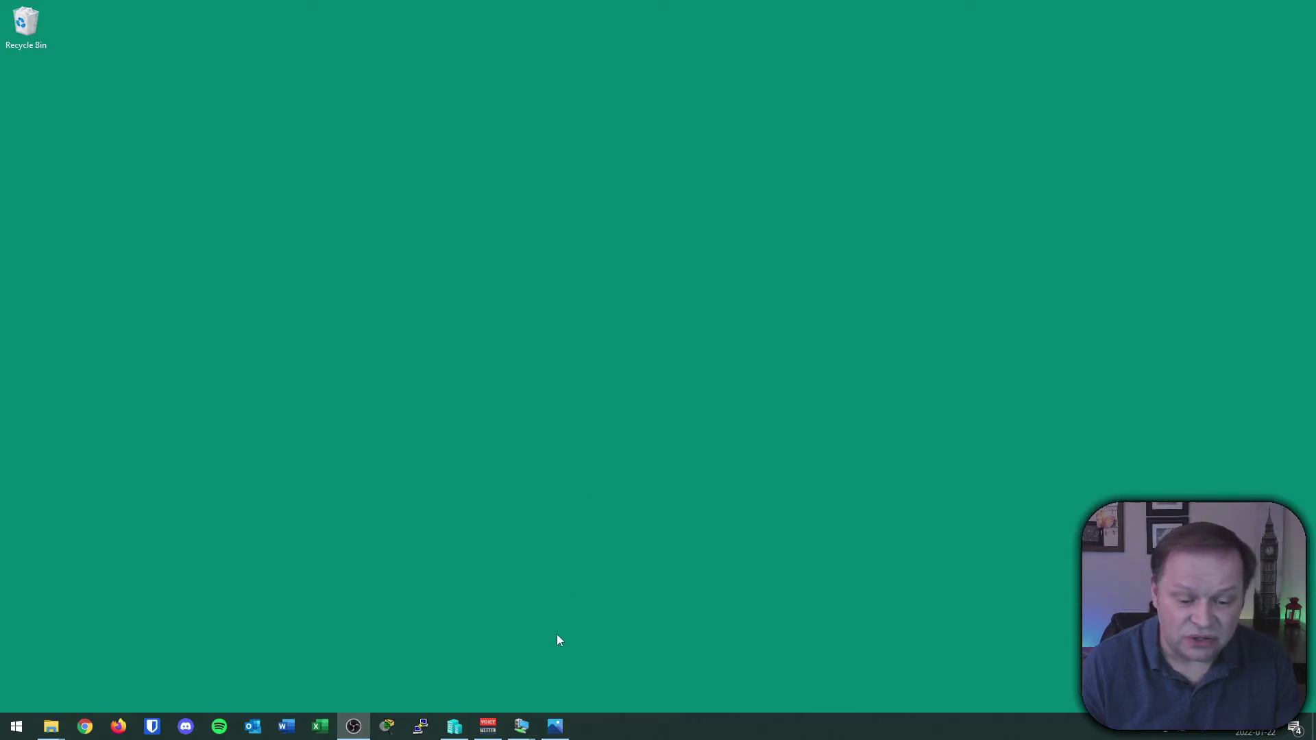
{"action": "mouse_move", "coordinate": [524, 728]}
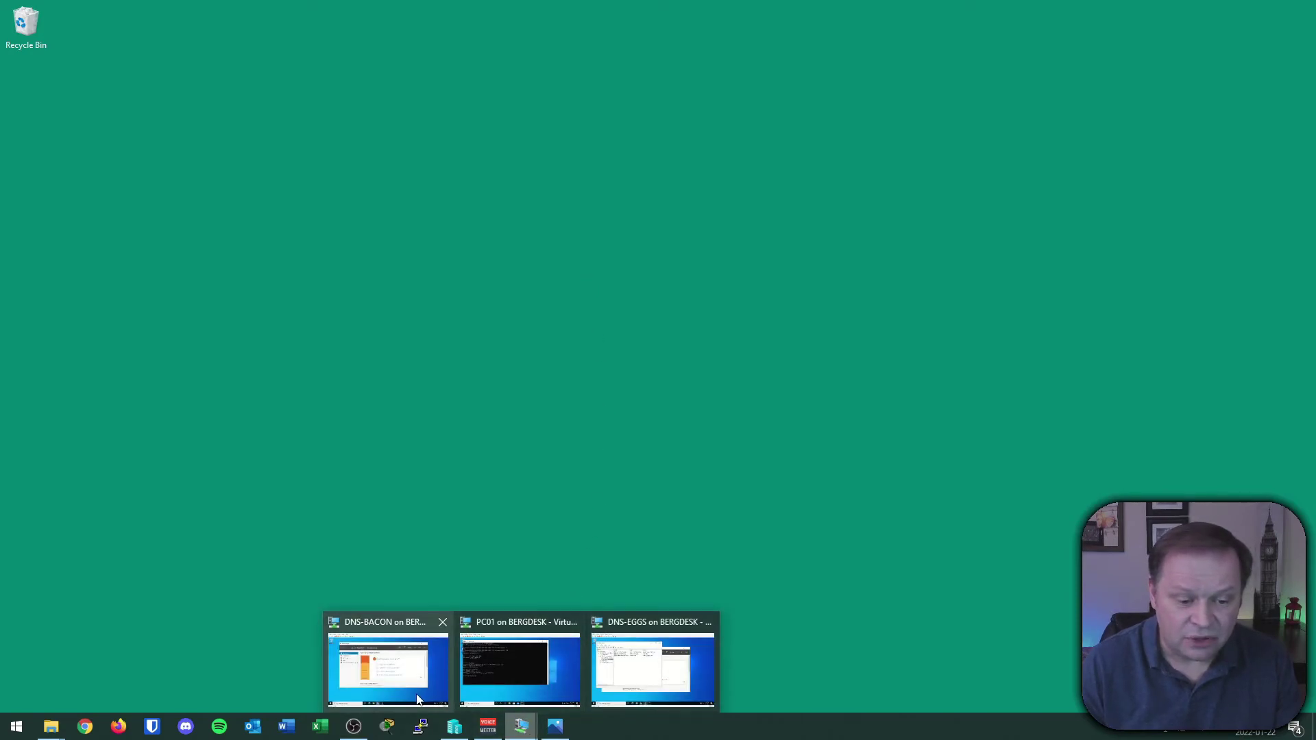
{"action": "left_click", "coordinate": [398, 662]}
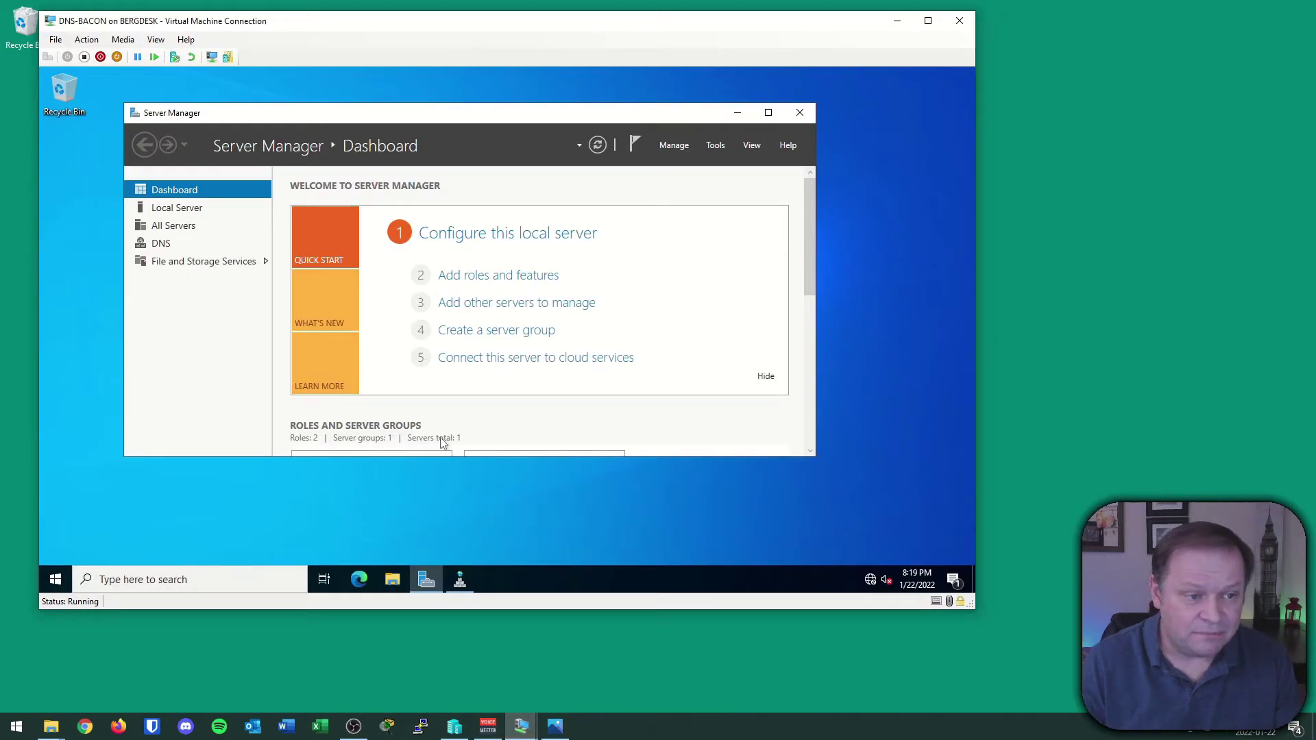
{"action": "left_click", "coordinate": [460, 579]}
{"action": "left_click", "coordinate": [203, 245]}
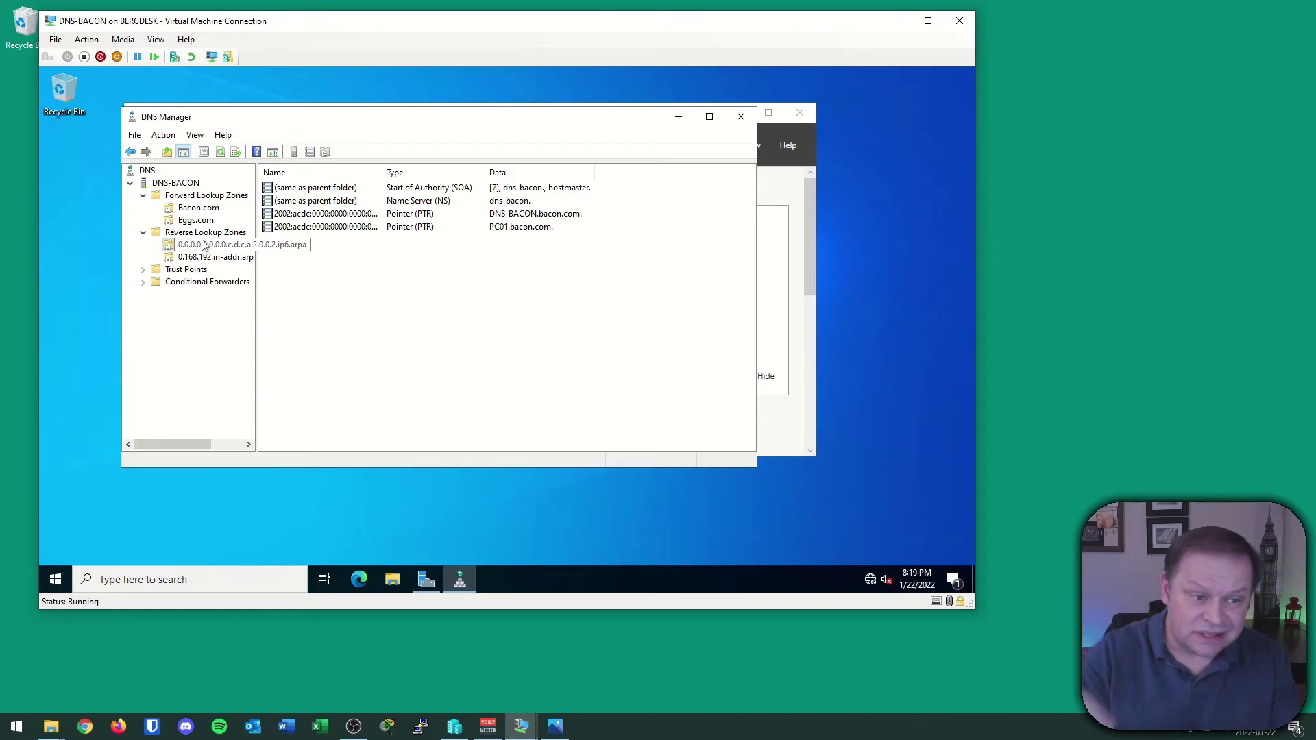
{"action": "left_click", "coordinate": [206, 234]}
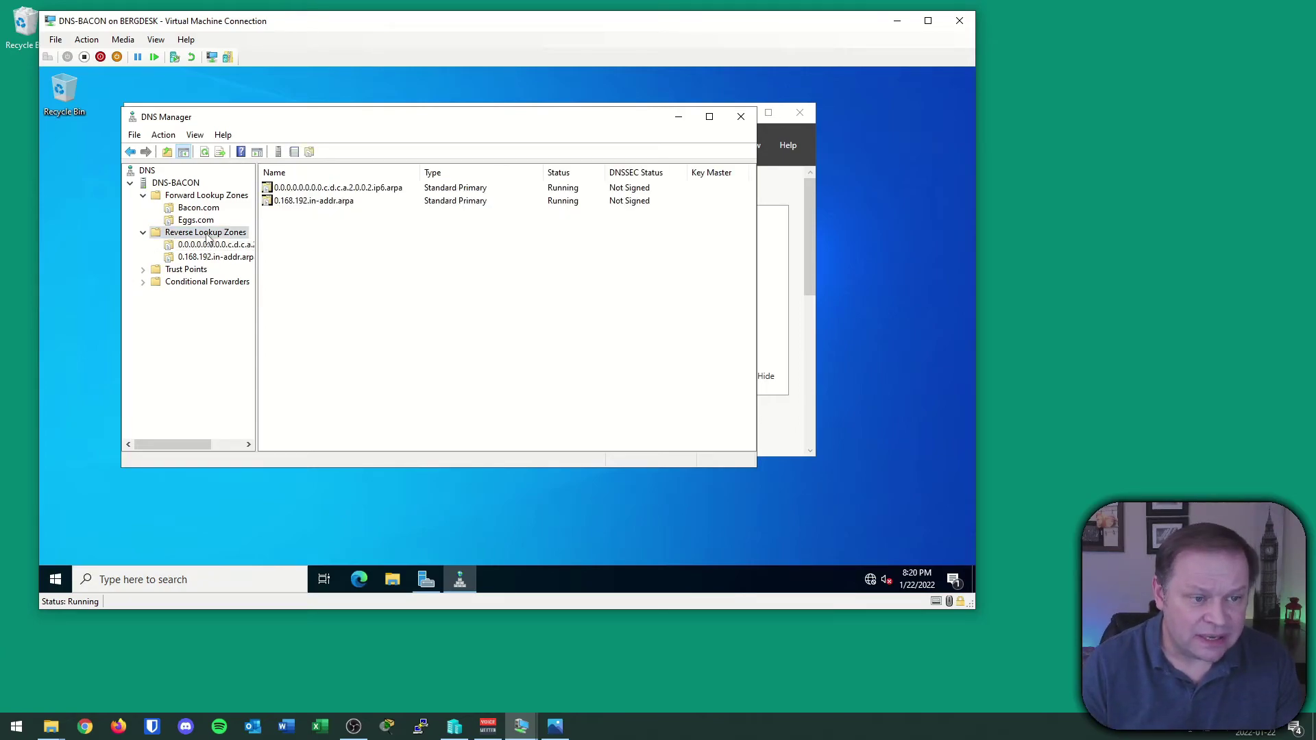
Start a new secondary IPv4 reverse lookup zone on DNS-BACON with the network ID 10.10.10.
{"action": "right_click", "coordinate": [207, 234]}
{"action": "left_click", "coordinate": [237, 244]}
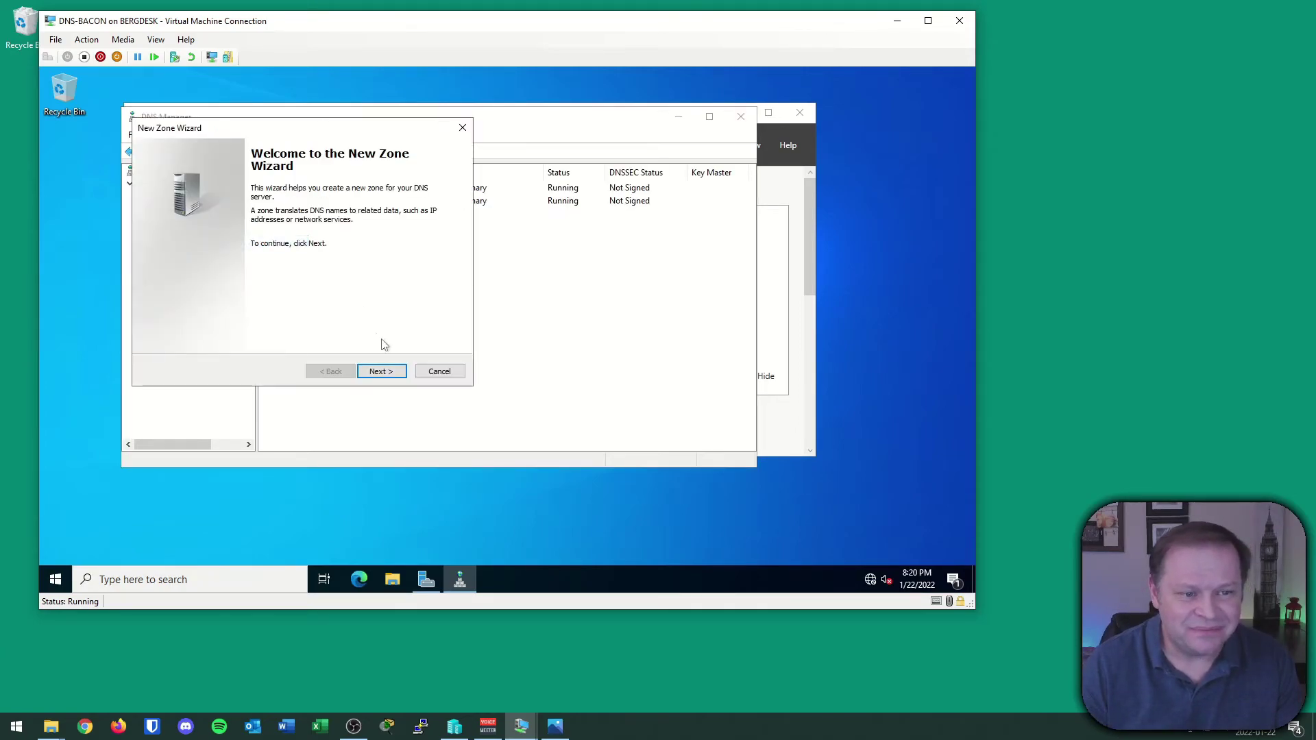
{"action": "left_click", "coordinate": [379, 371]}
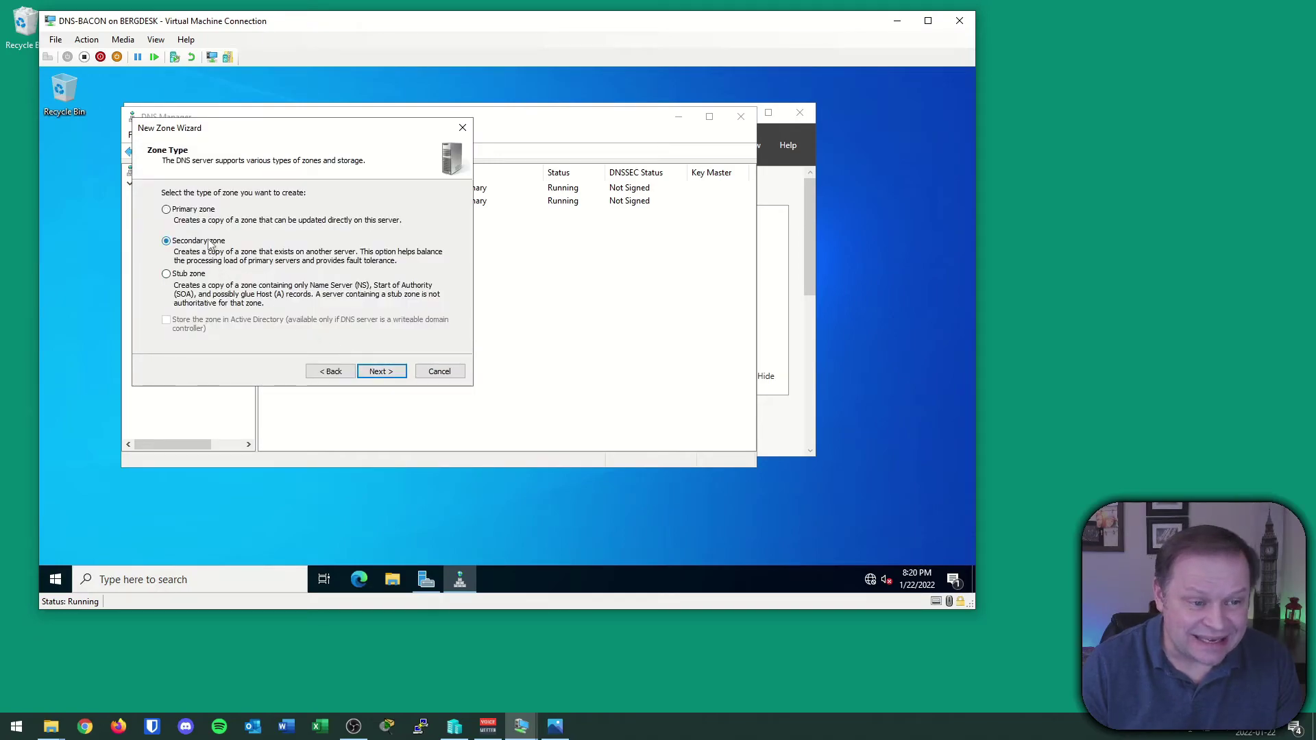
{"action": "left_click", "coordinate": [379, 371]}
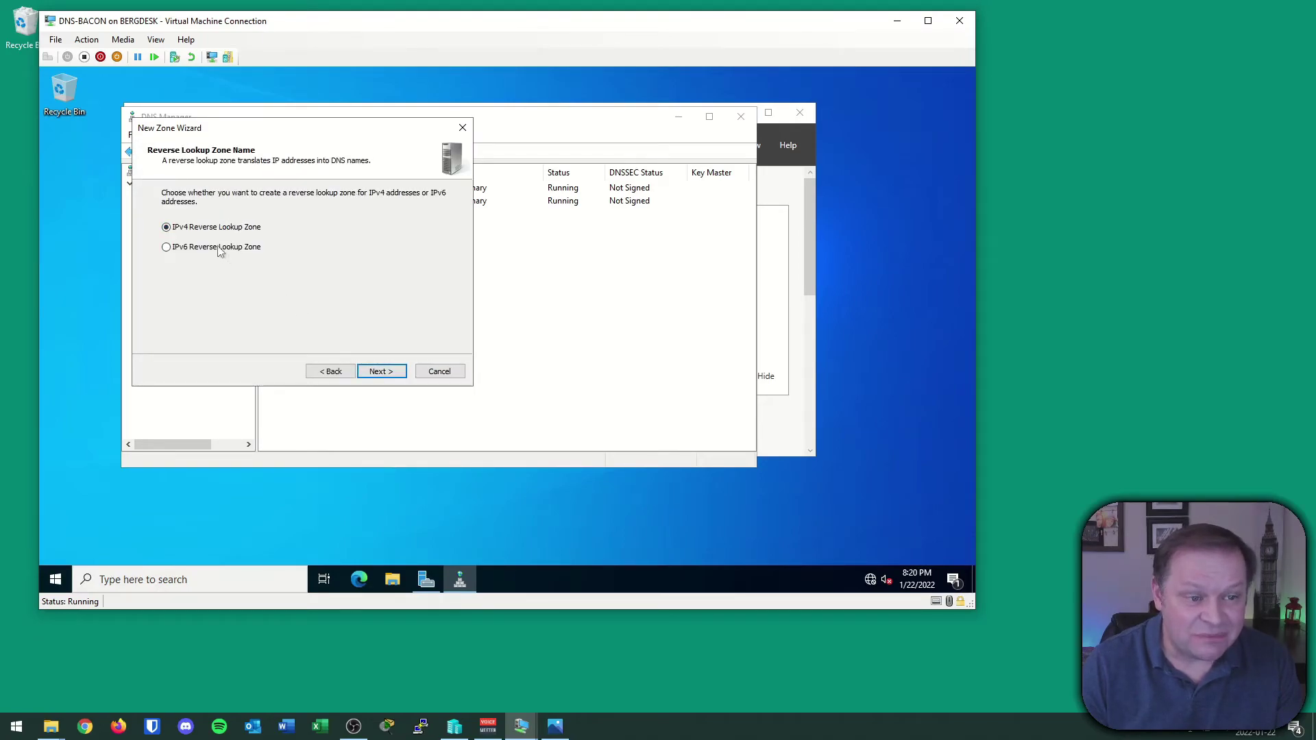
{"action": "left_click", "coordinate": [381, 372]}
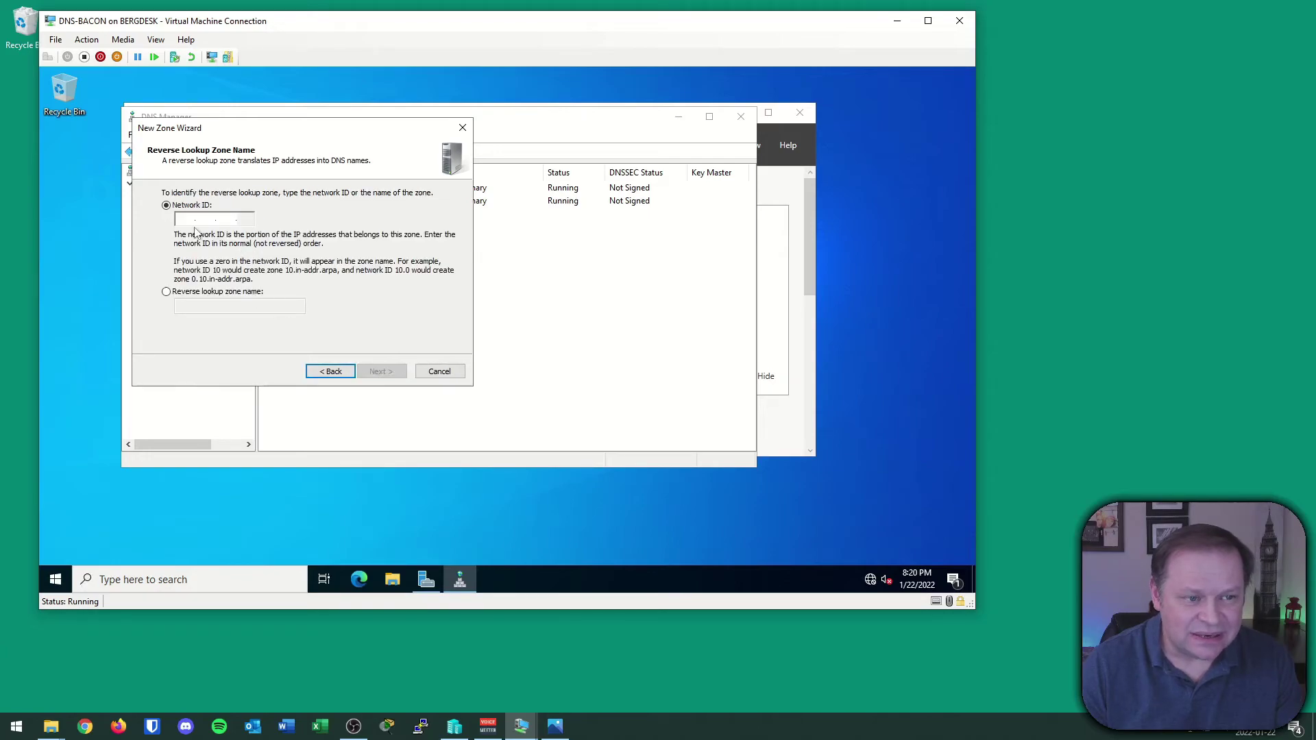
{"action": "type", "text": "10 .10 .10 ."}
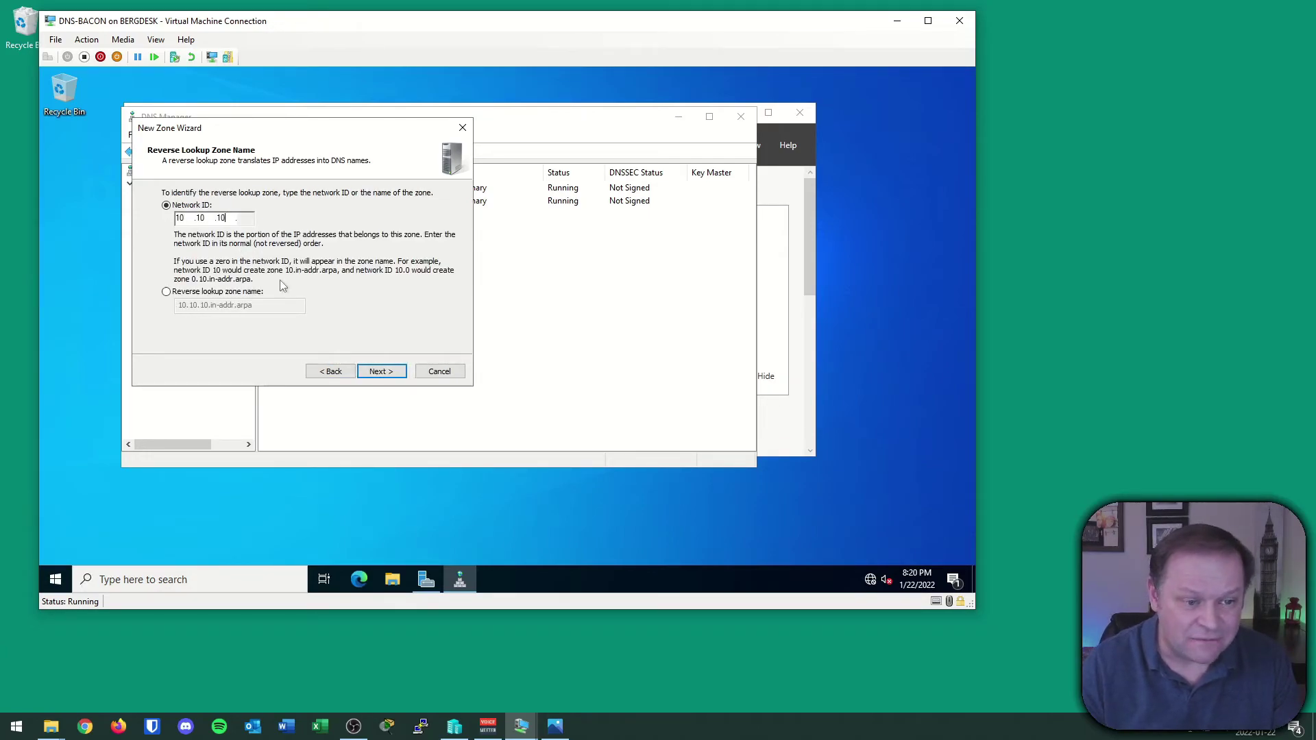
{"action": "left_click", "coordinate": [382, 371]}
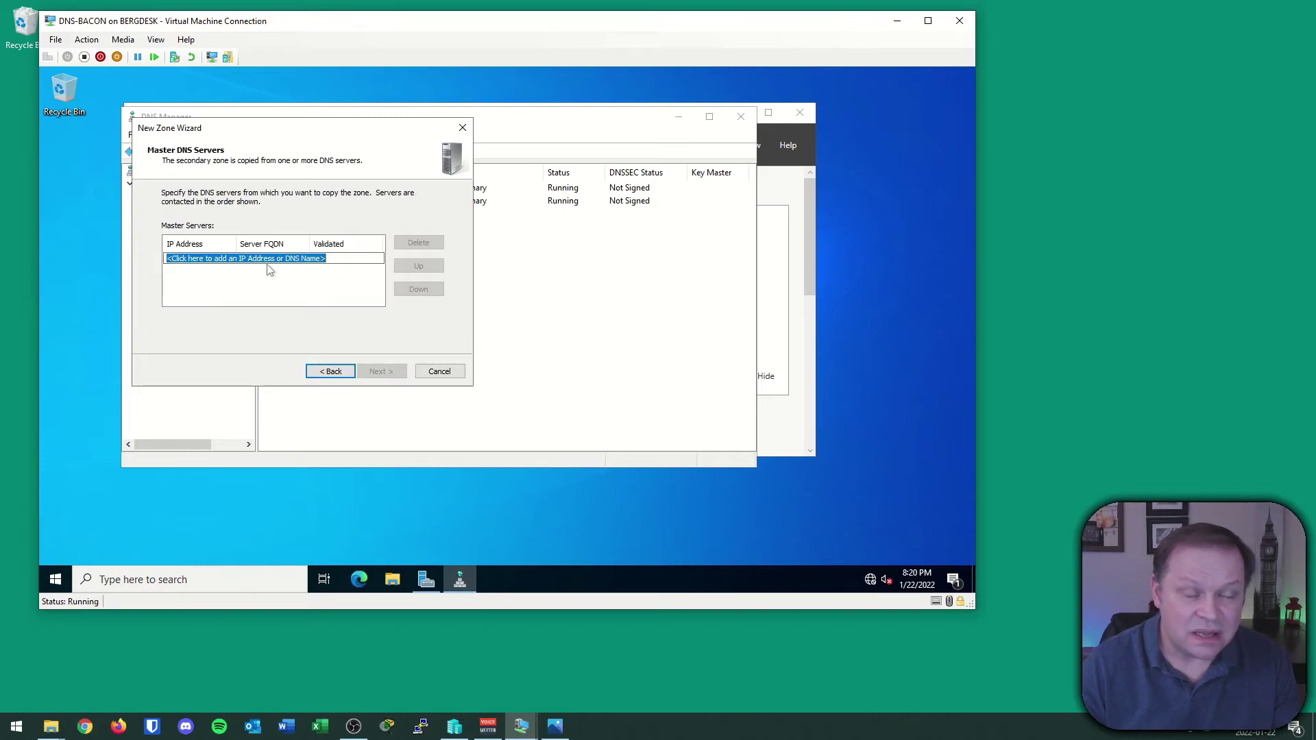
Finish the new zone with 10.10.10.1 as its master server and view the records in 10.10.10.in-addr.arpa.
{"action": "type", "text": "10.10.10.1"}
{"action": "key", "text": "Return"}
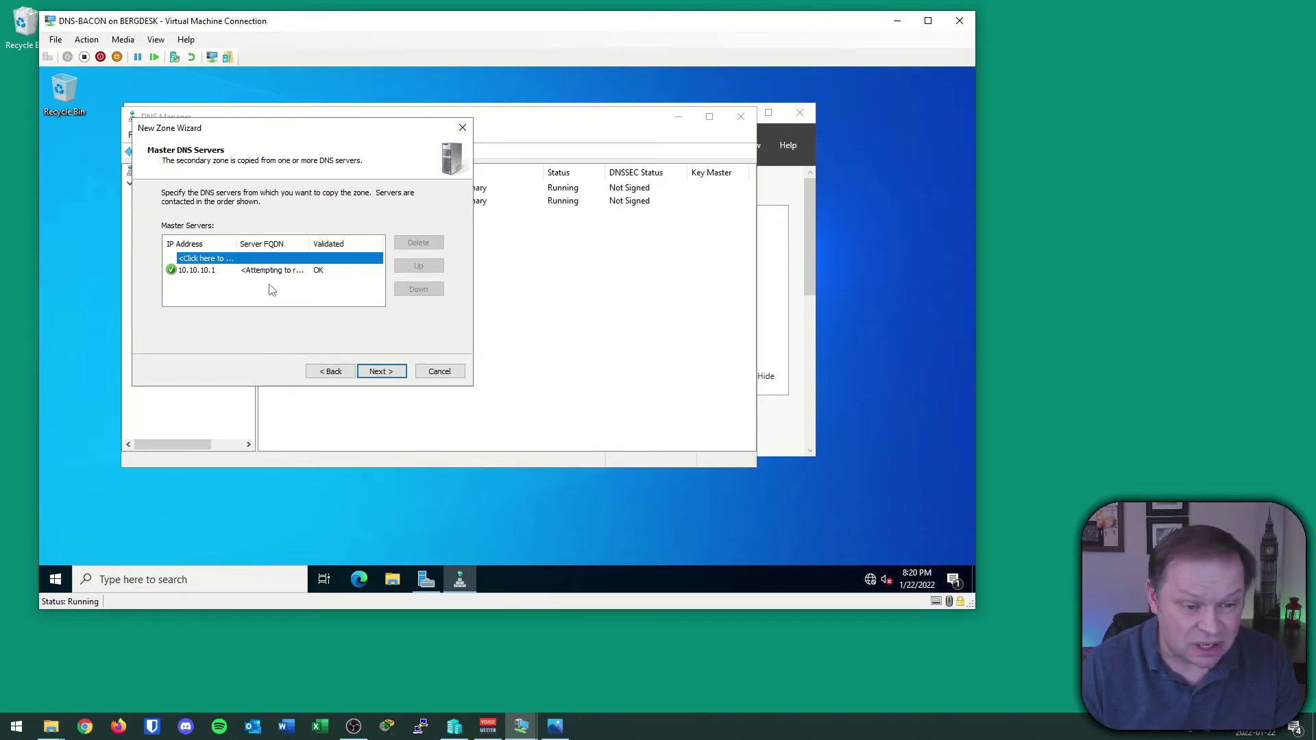
{"action": "left_click", "coordinate": [389, 372]}
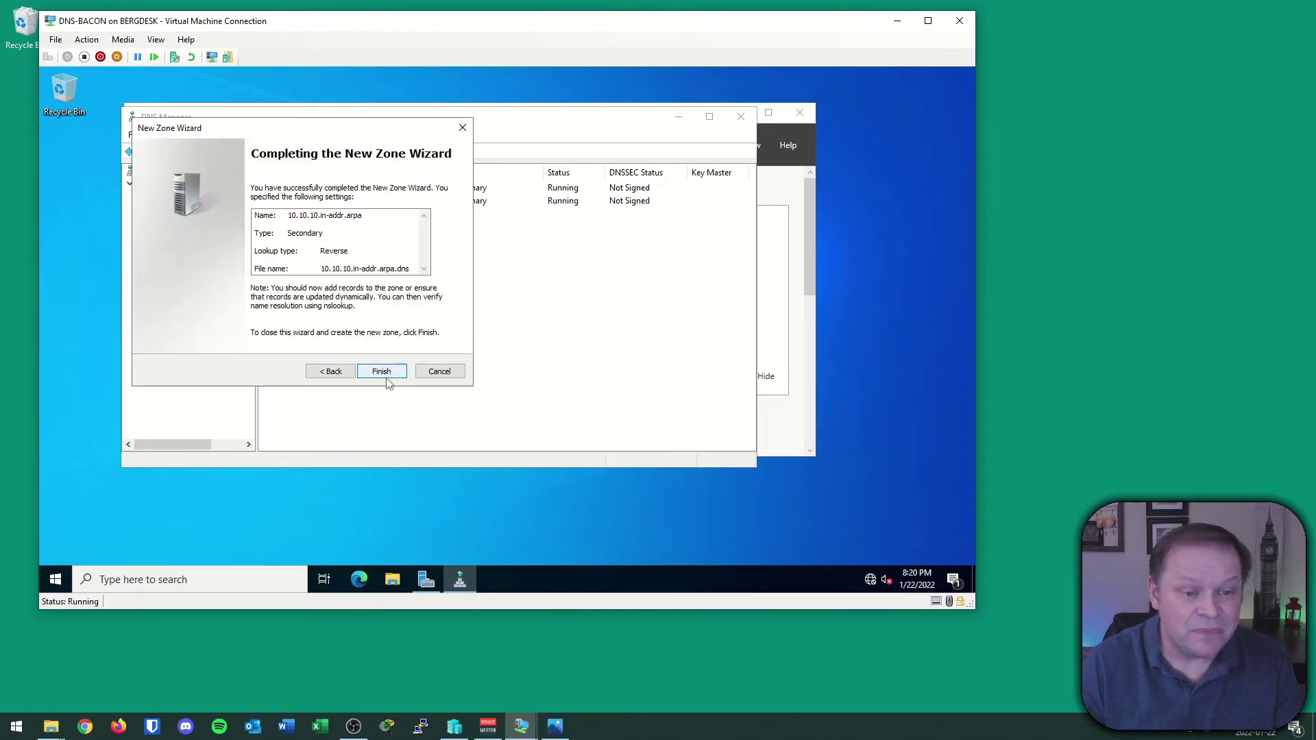
{"action": "left_click", "coordinate": [386, 373]}
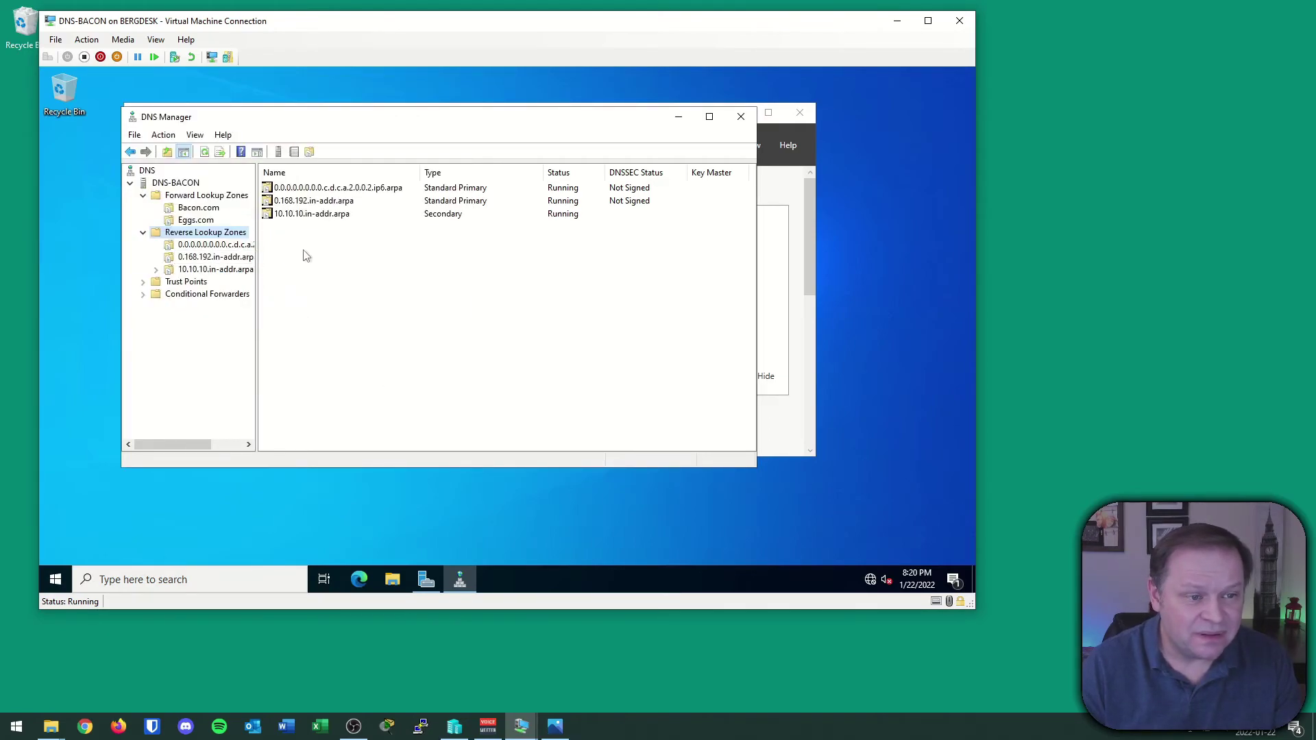
{"action": "left_click", "coordinate": [198, 257]}
{"action": "left_click", "coordinate": [220, 270]}
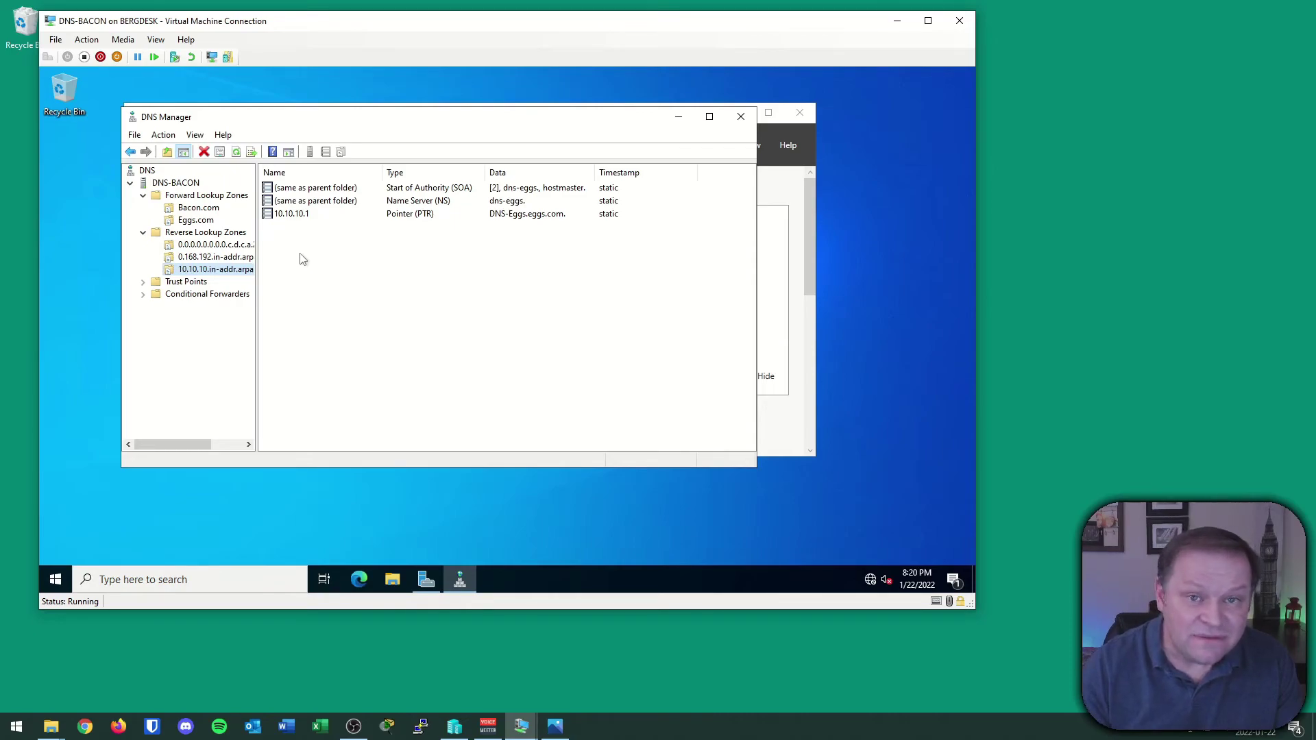
Start another new reverse lookup zone on DNS-BACON as a secondary zone for IPv6 addresses.
{"action": "left_click", "coordinate": [211, 236]}
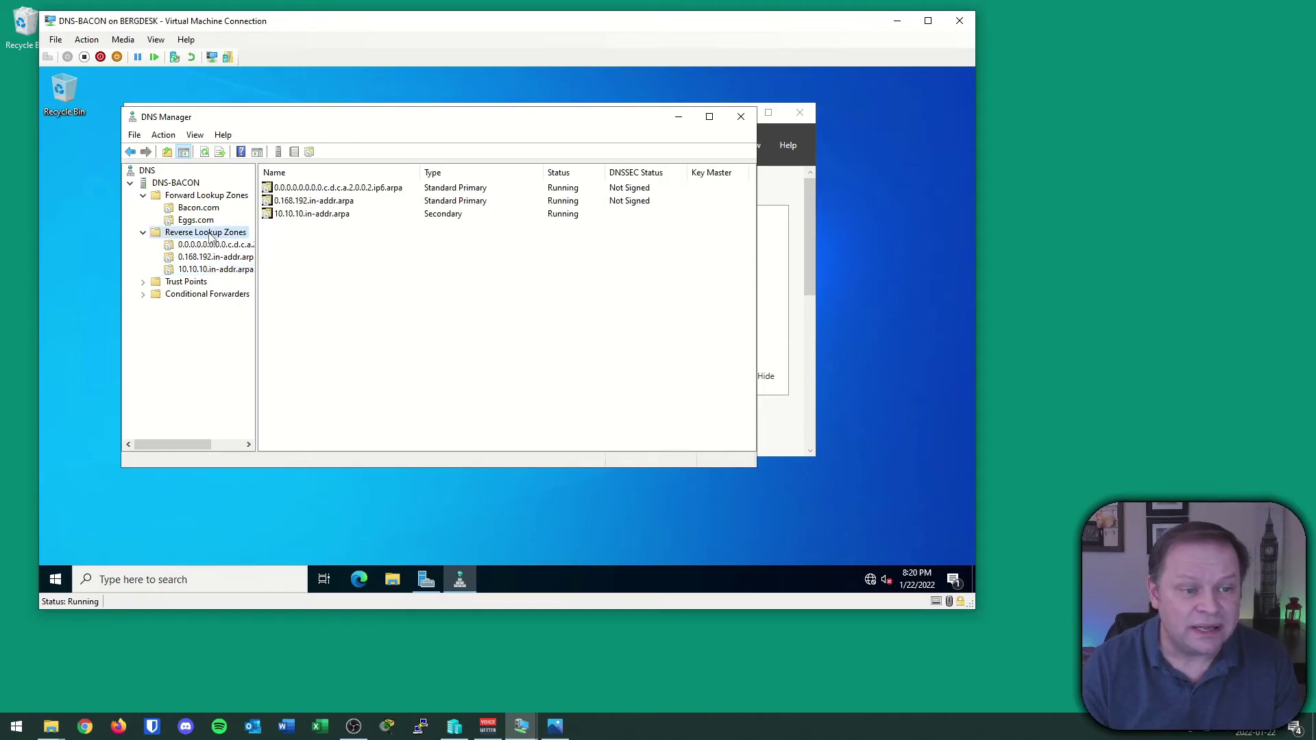
{"action": "right_click", "coordinate": [210, 235]}
{"action": "left_click", "coordinate": [227, 243]}
{"action": "left_click", "coordinate": [378, 371]}
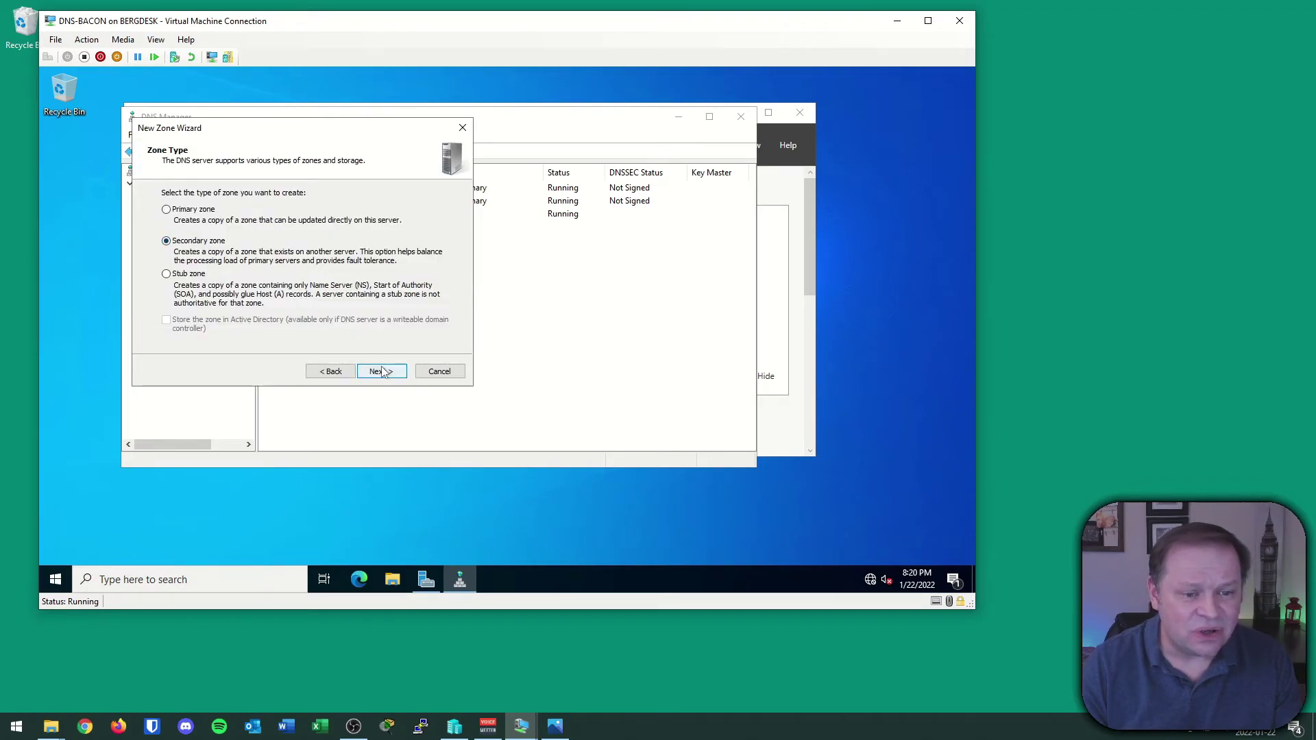
{"action": "left_click", "coordinate": [382, 372]}
{"action": "left_click", "coordinate": [200, 249]}
{"action": "left_click", "coordinate": [376, 368]}
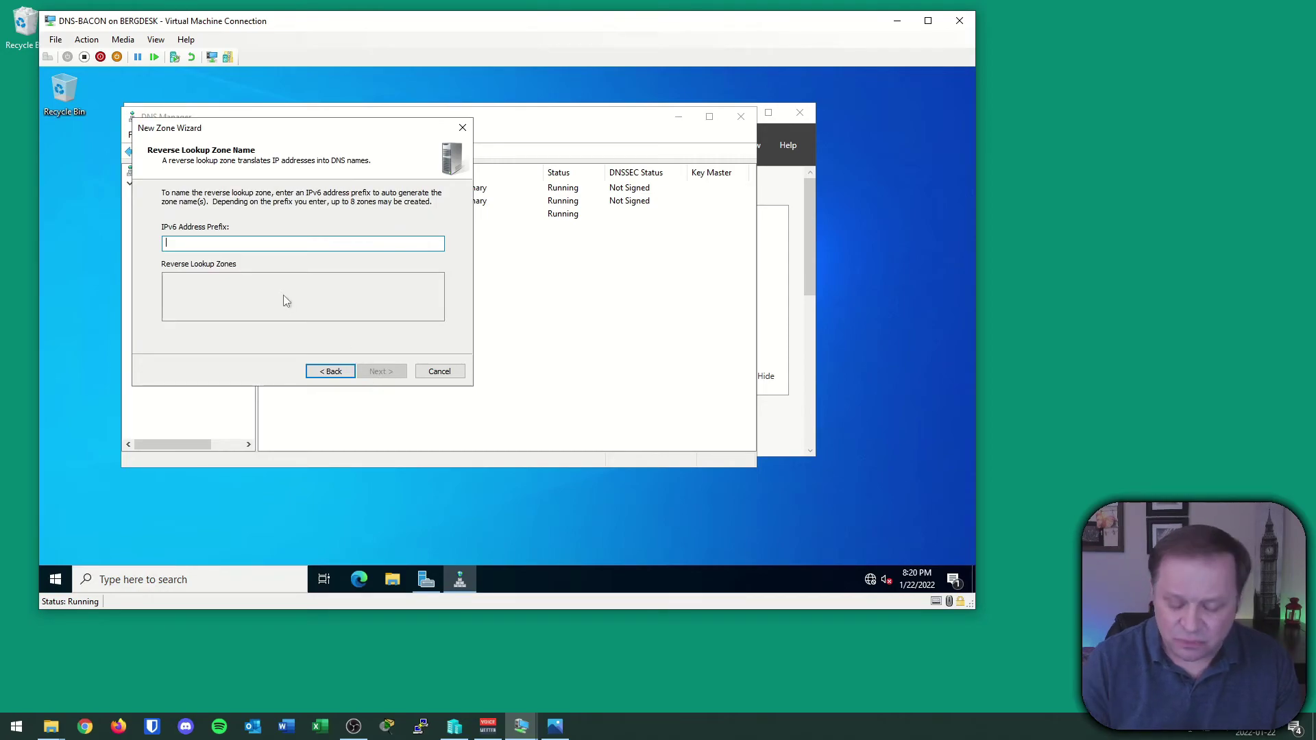
Look up the DNS-EGGS IPv6 address in the network diagram and set the new zone's address prefix to 2001:ABBA::/64.
{"action": "type", "text": "2001"}
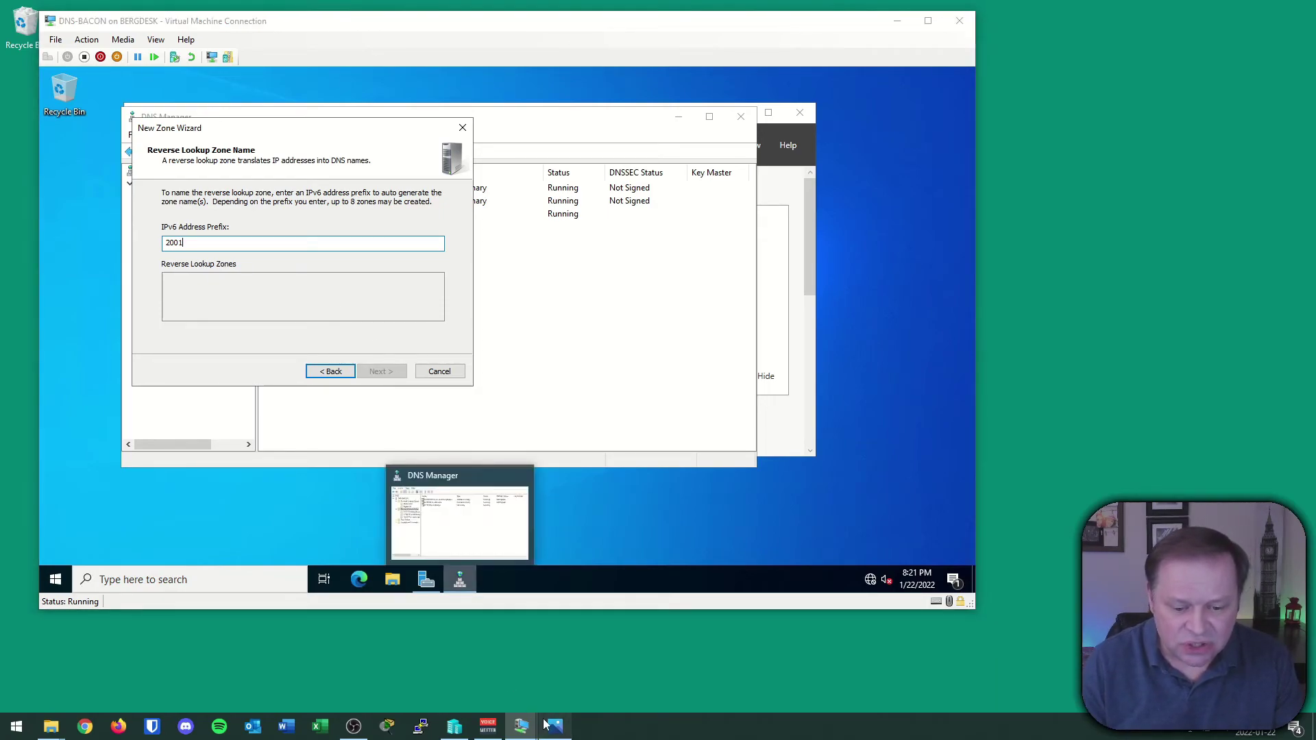
{"action": "key", "text": "alt+Tab"}
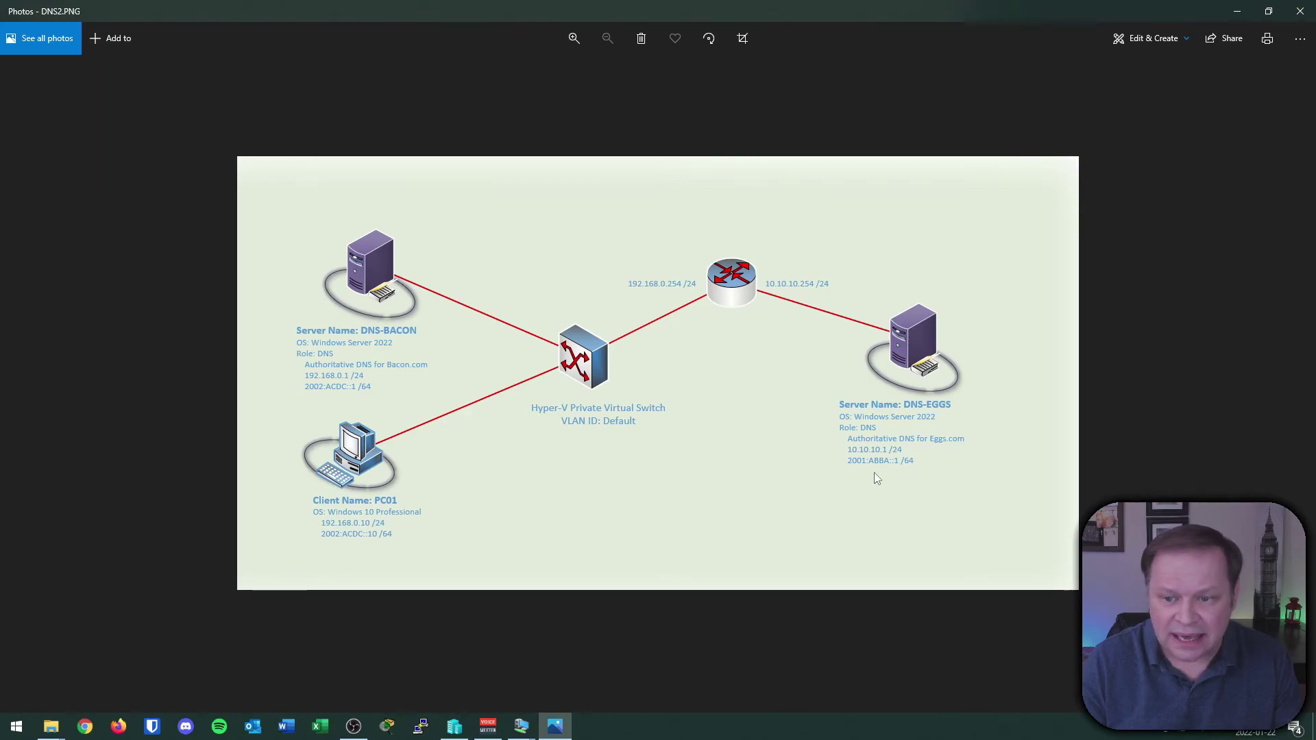
{"action": "left_click", "coordinate": [1237, 11]}
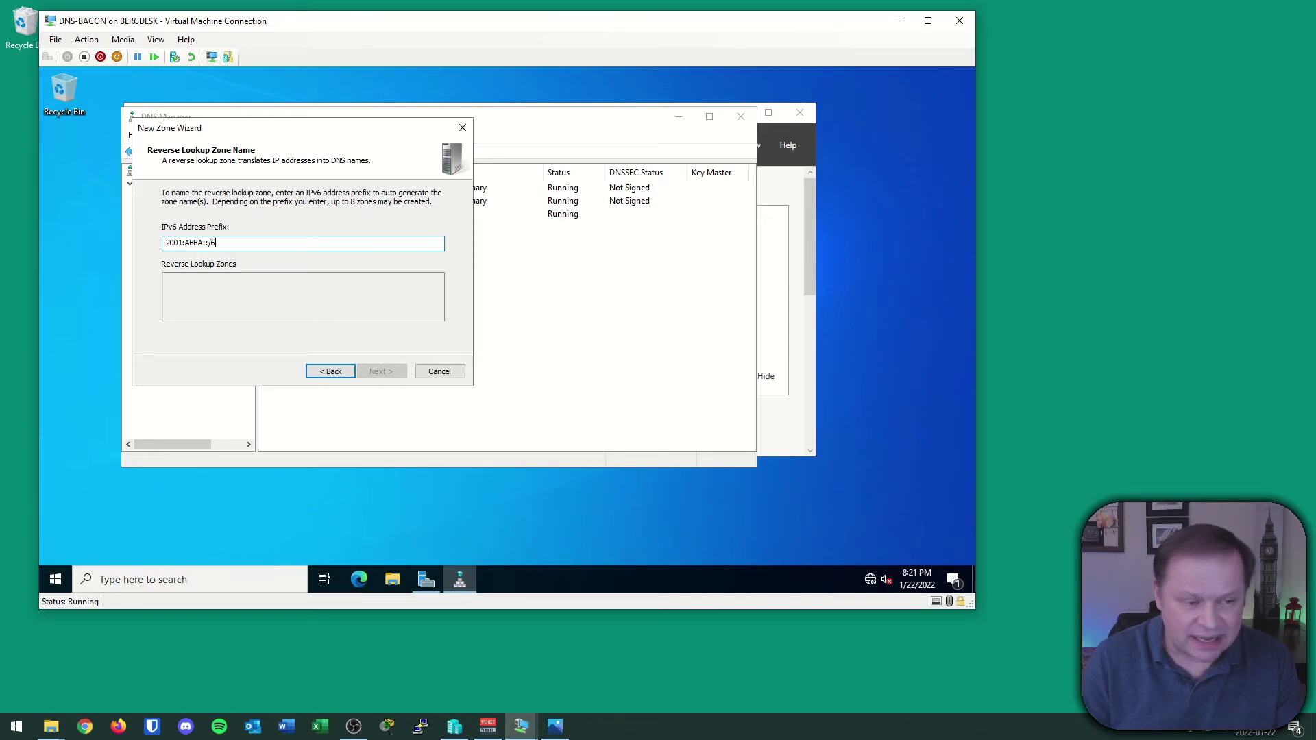
{"action": "type", "text": "4"}
{"action": "left_click", "coordinate": [382, 371]}
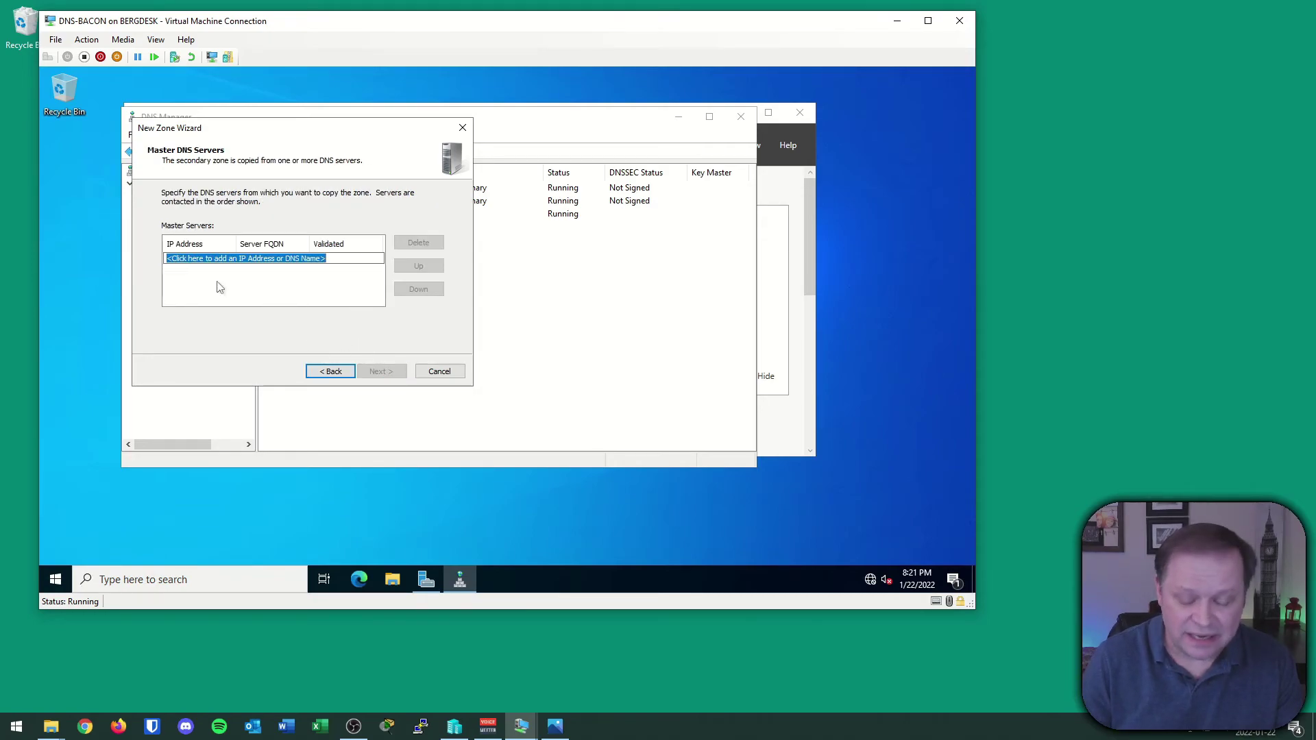
Enter 10.10.10.1 and 2001:ABBA::1 as the IPv6 reverse zone's master servers, checking the DNS-EGGS addresses against the network diagram.
{"action": "type", "text": "10.1"}
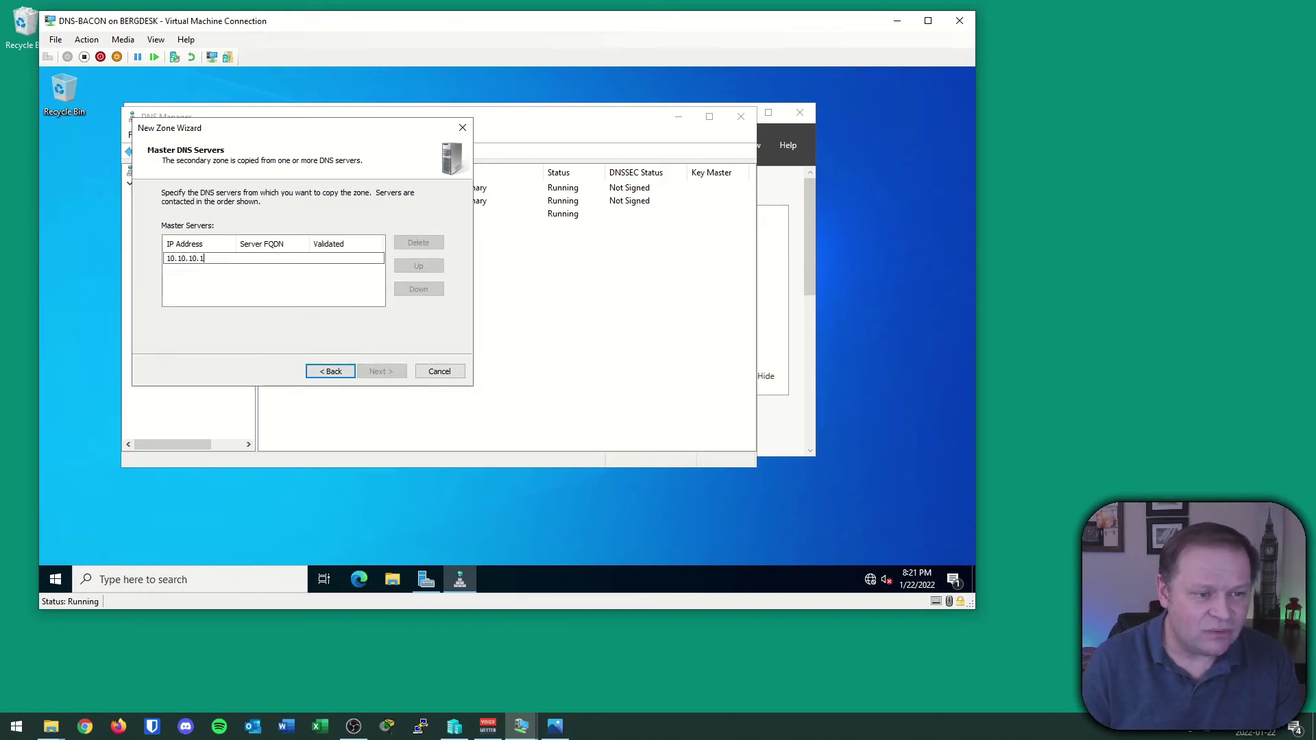
{"action": "type", "text": "0.10.1"}
{"action": "key", "text": "Return"}
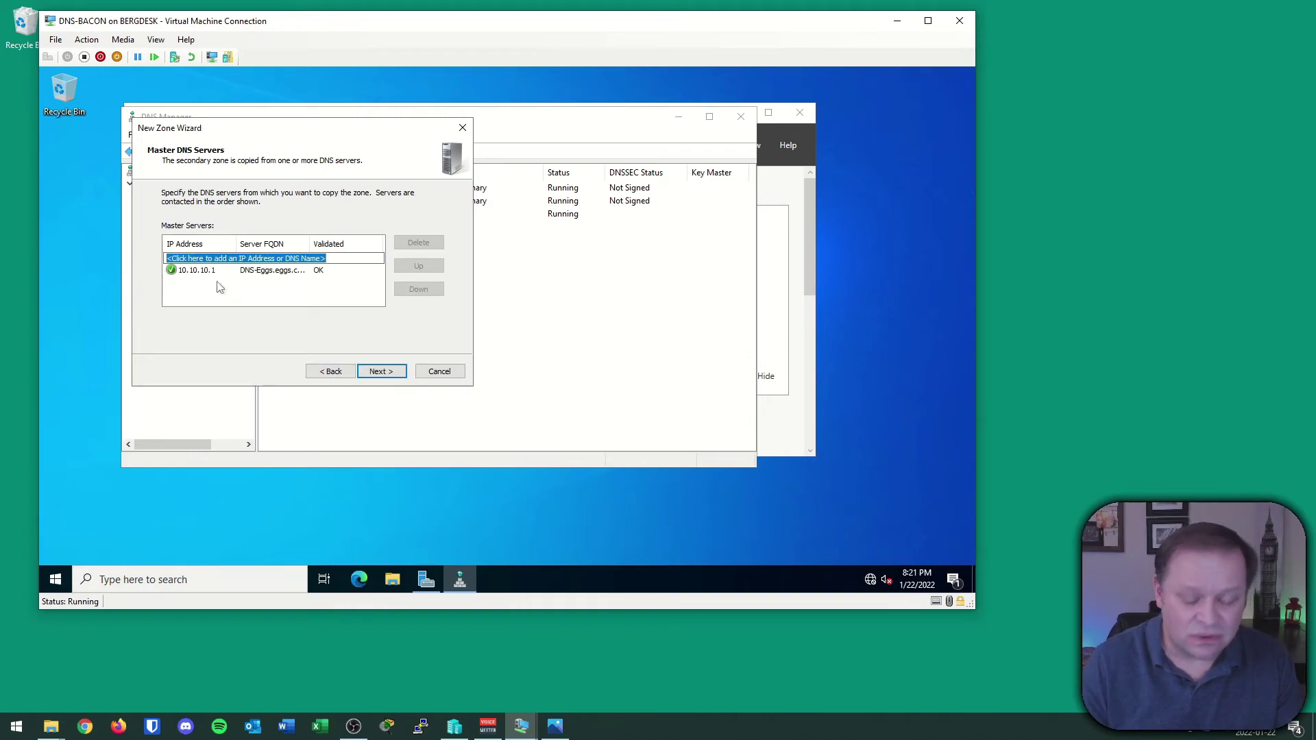
{"action": "type", "text": "2002"}
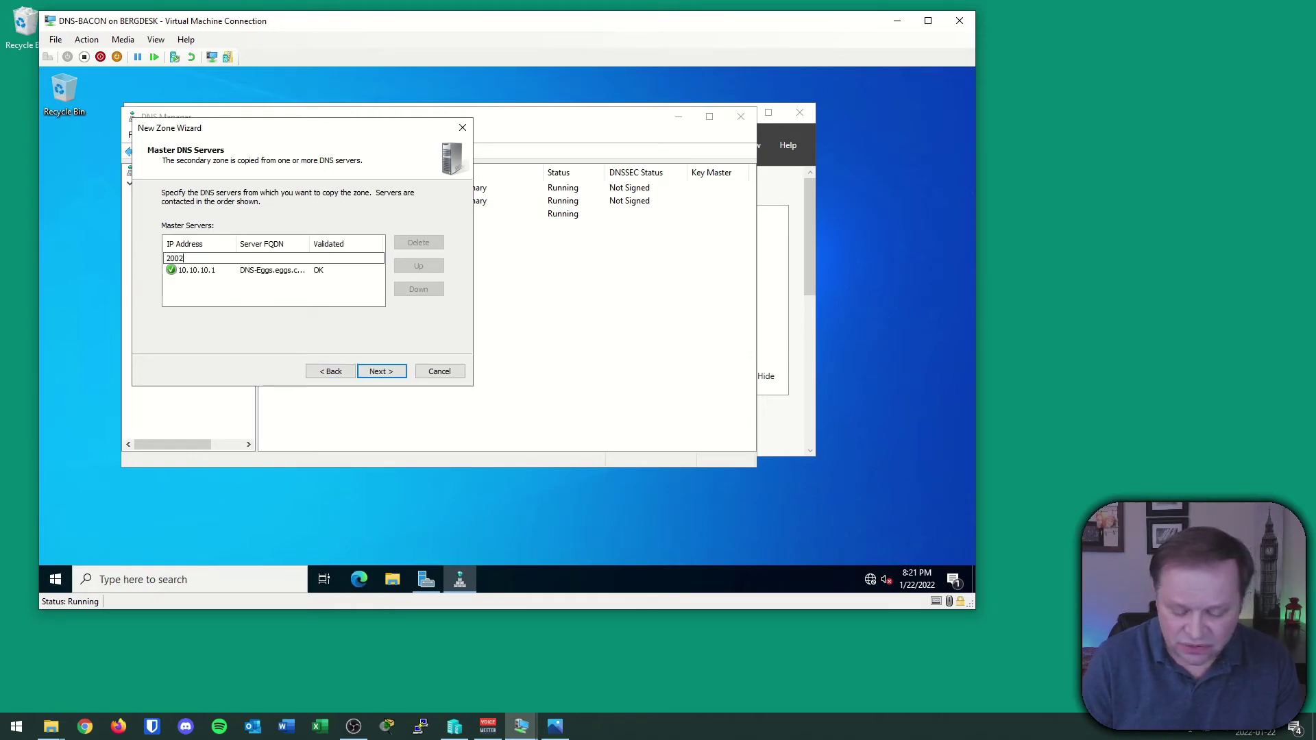
{"action": "key", "text": "BackSpace"}
{"action": "type", "text": "1:ABBA"}
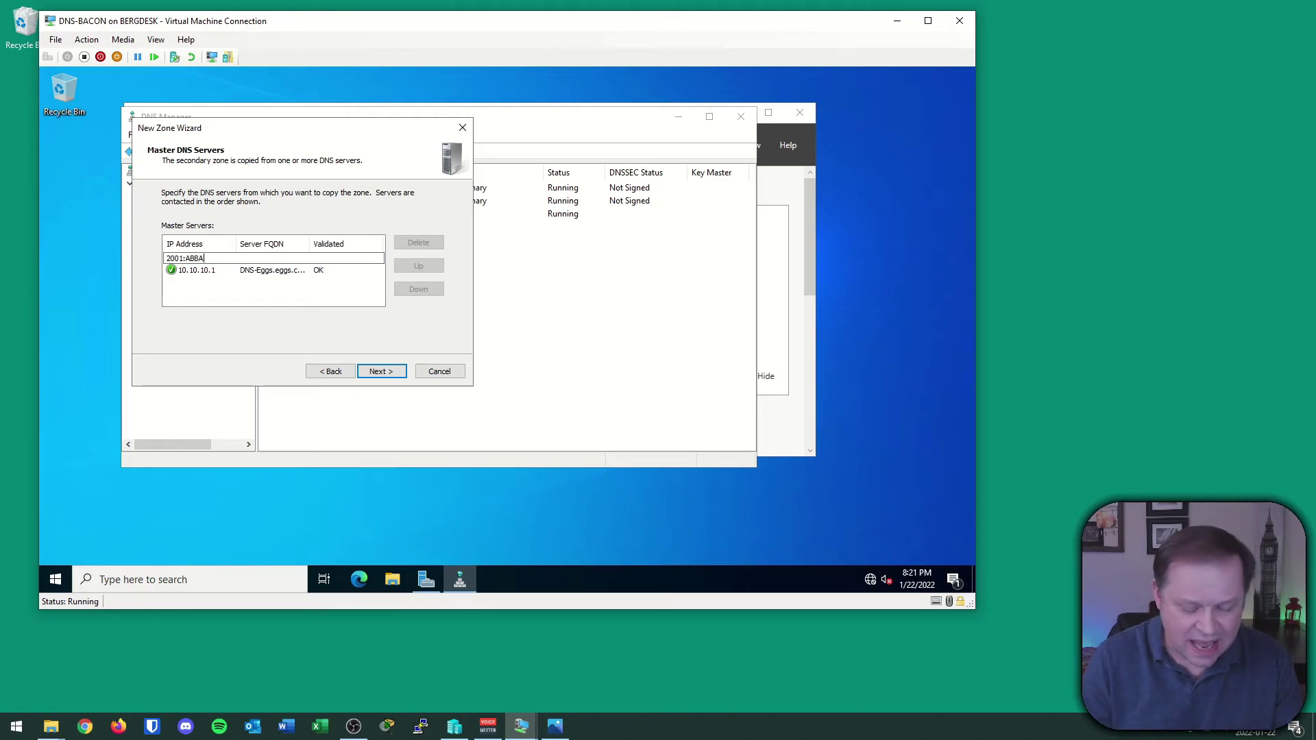
{"action": "type", "text": "::1"}
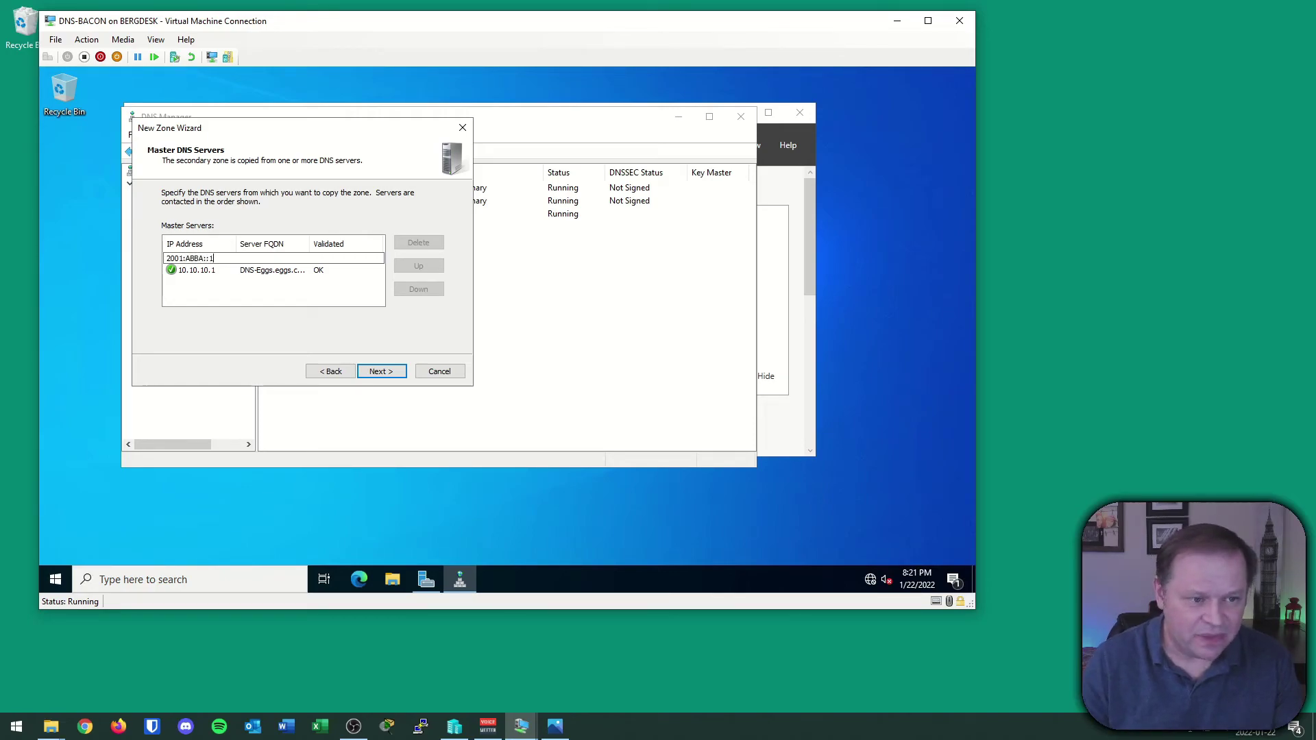
{"action": "left_click", "coordinate": [555, 727]}
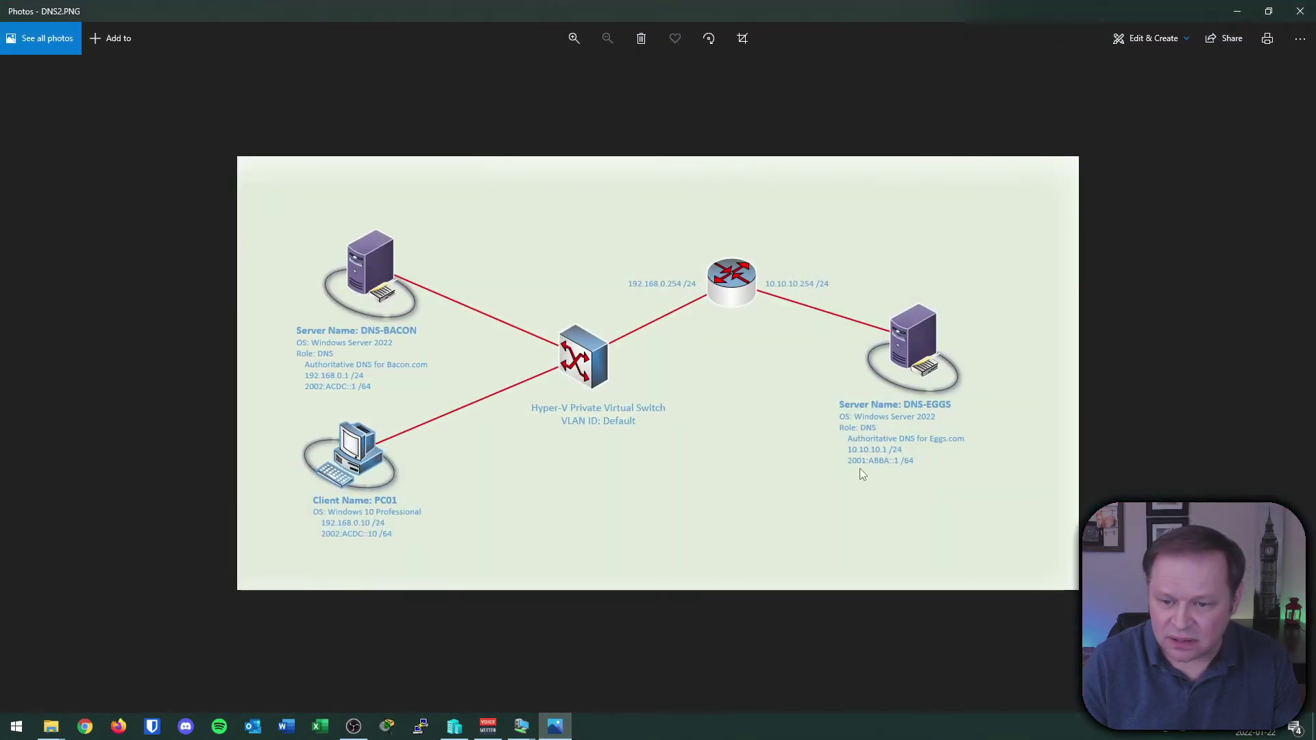
{"action": "left_click", "coordinate": [1237, 11]}
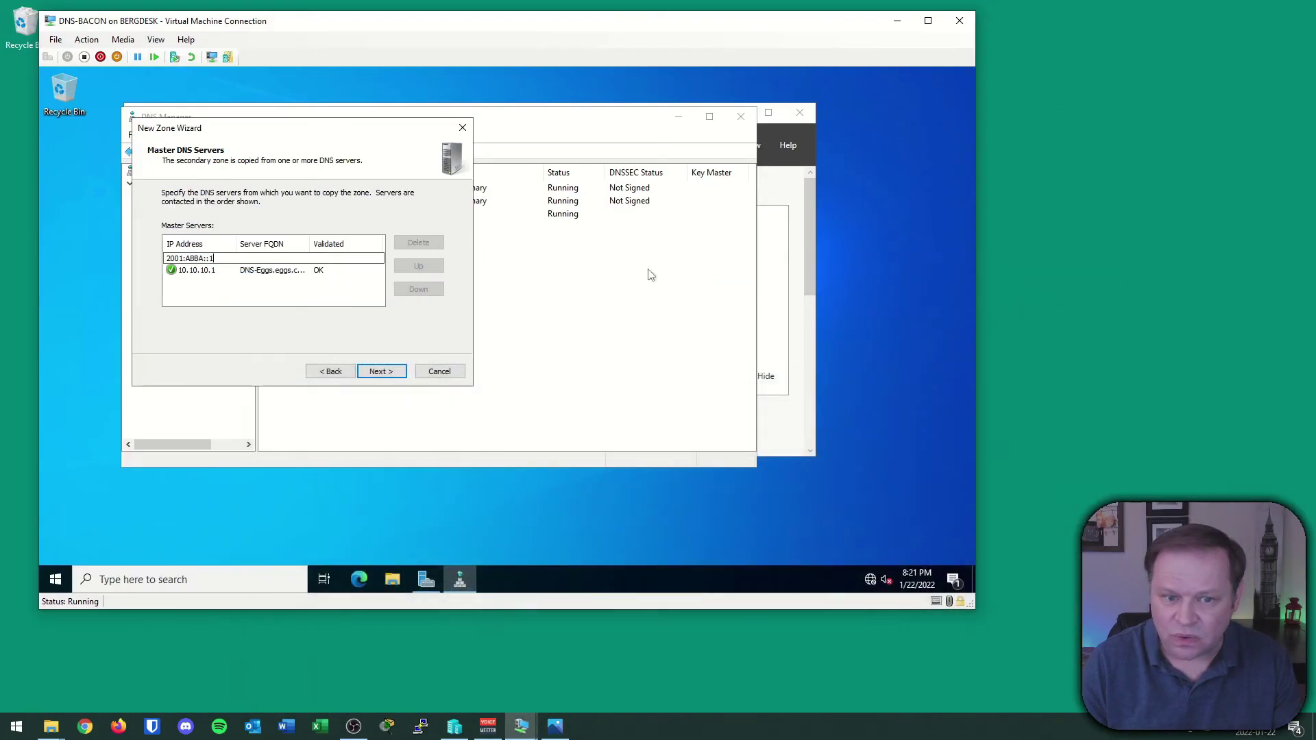
Finish creating the secondary IPv6 reverse zone on DNS-BACON and view its transferred records.
{"action": "left_click", "coordinate": [379, 373]}
{"action": "left_click", "coordinate": [380, 373]}
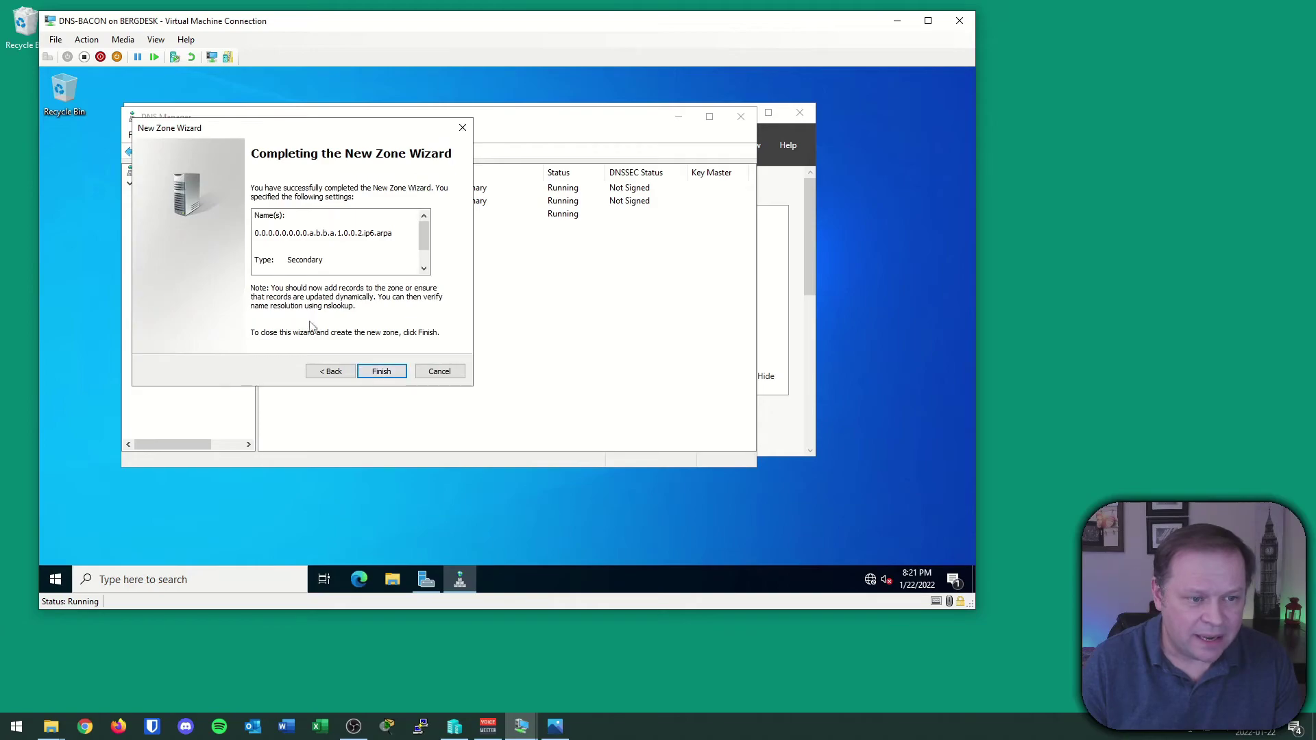
{"action": "left_click", "coordinate": [382, 373]}
{"action": "left_click", "coordinate": [226, 283]}
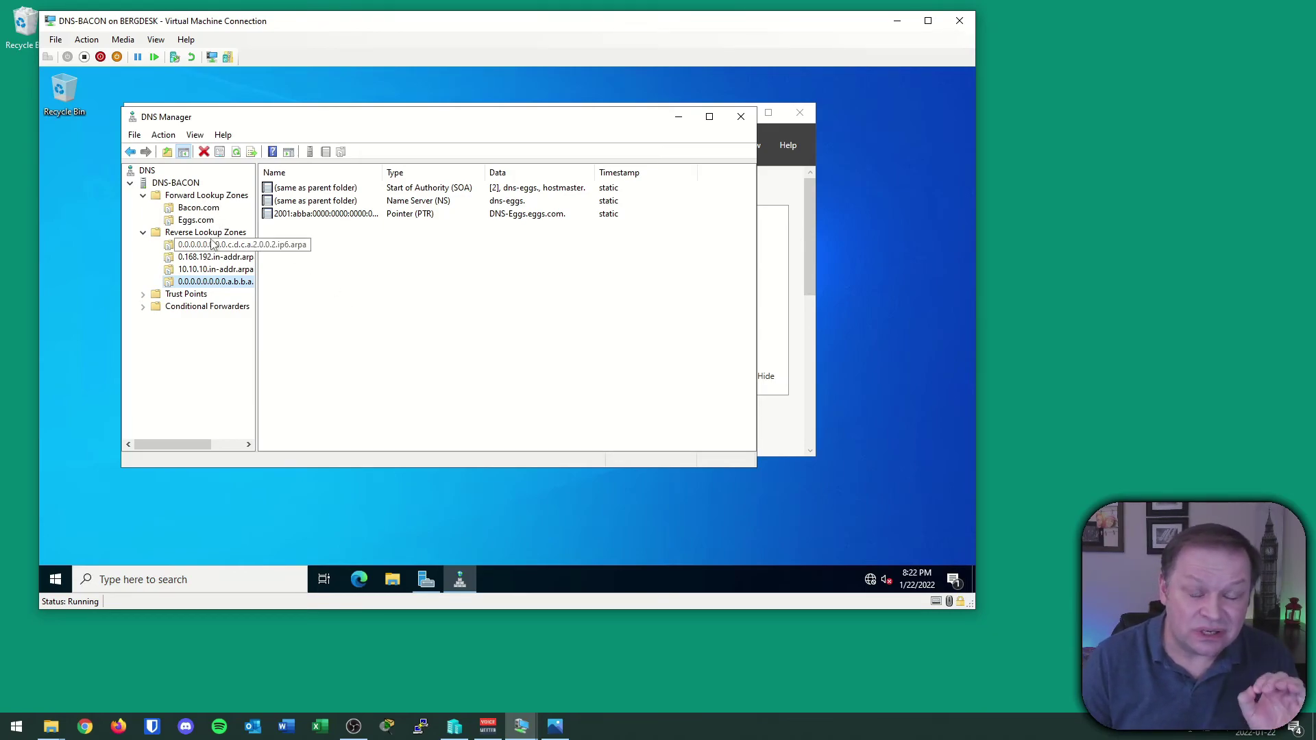
Review the records in Bacon.com, Eggs.com and the transferred reverse lookup zones on DNS-BACON.
{"action": "left_click", "coordinate": [205, 209]}
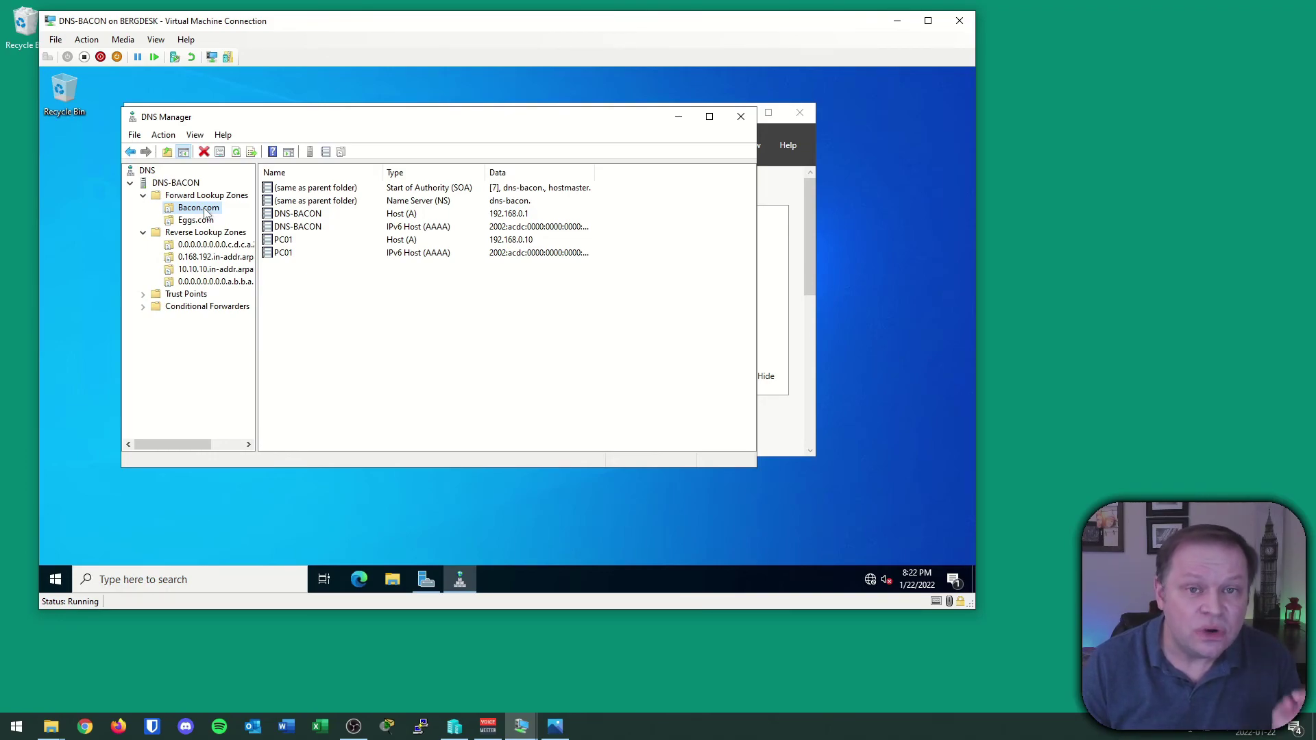
{"action": "left_click", "coordinate": [202, 220]}
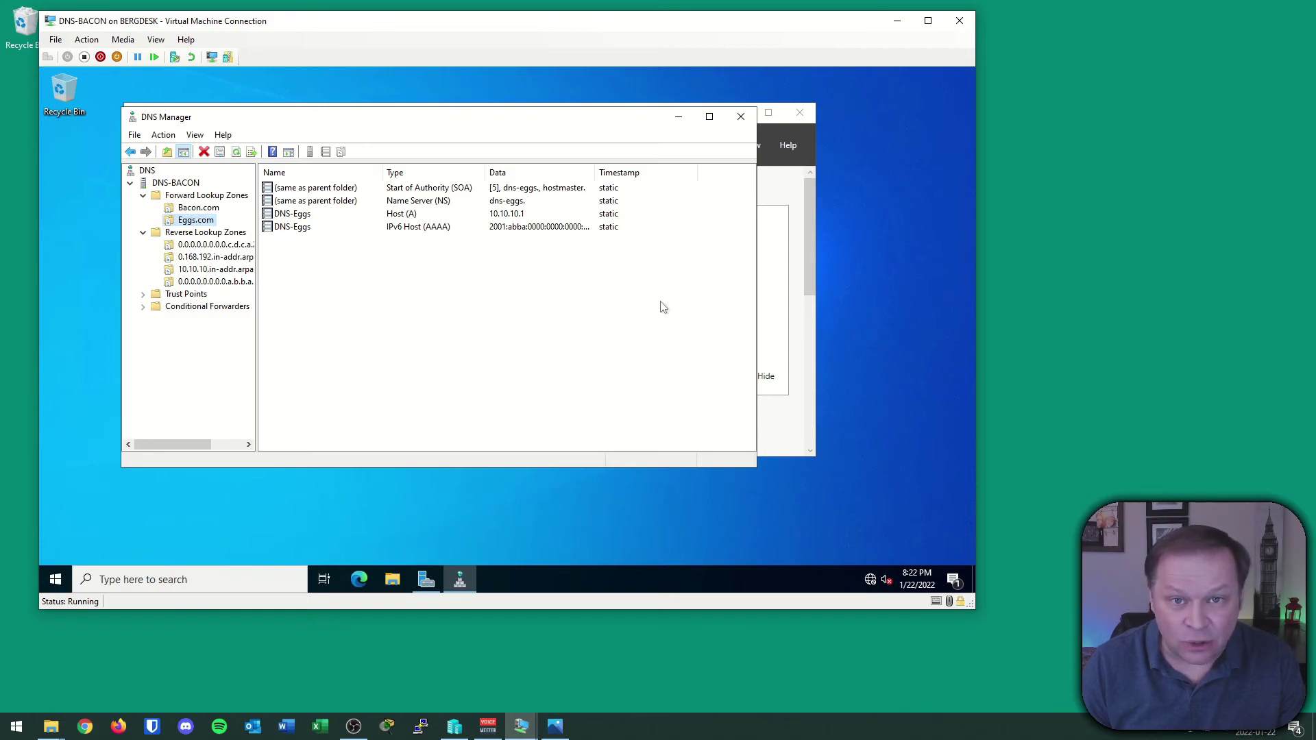
{"action": "left_click", "coordinate": [220, 272]}
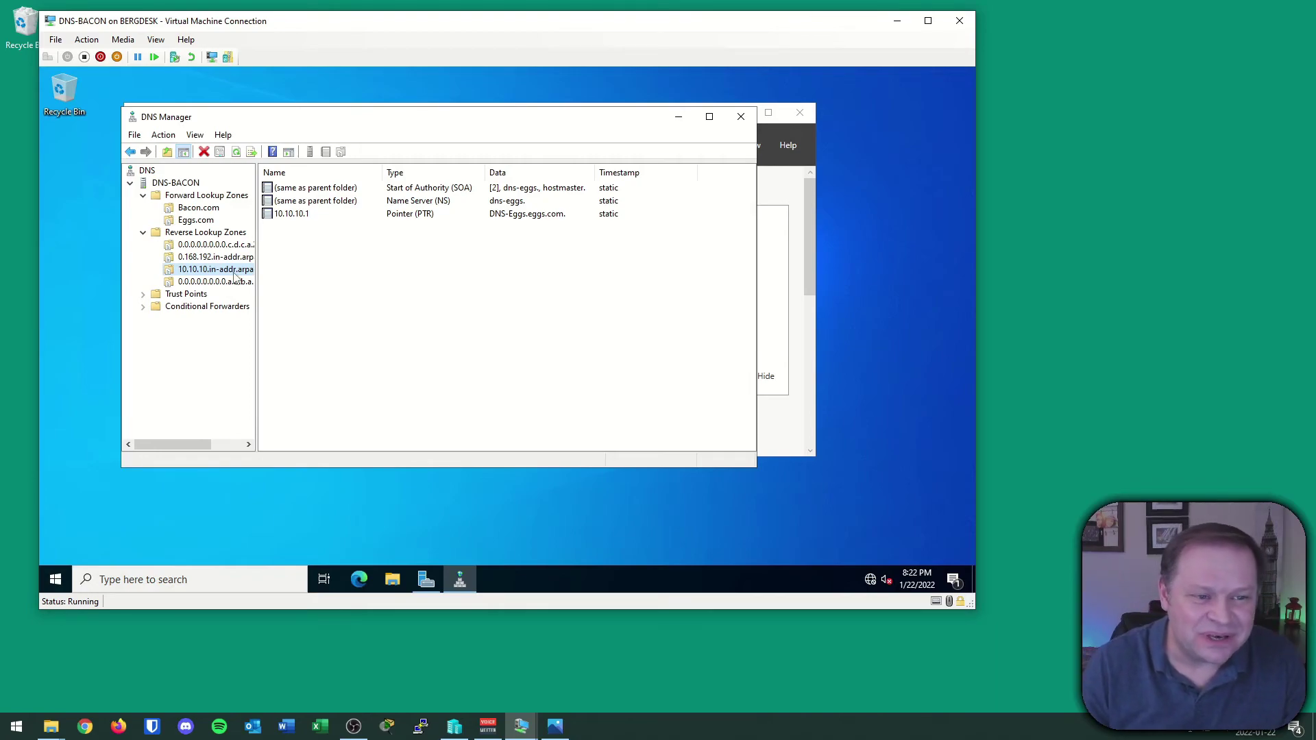
{"action": "left_click", "coordinate": [235, 283]}
{"action": "key", "text": "Up"}
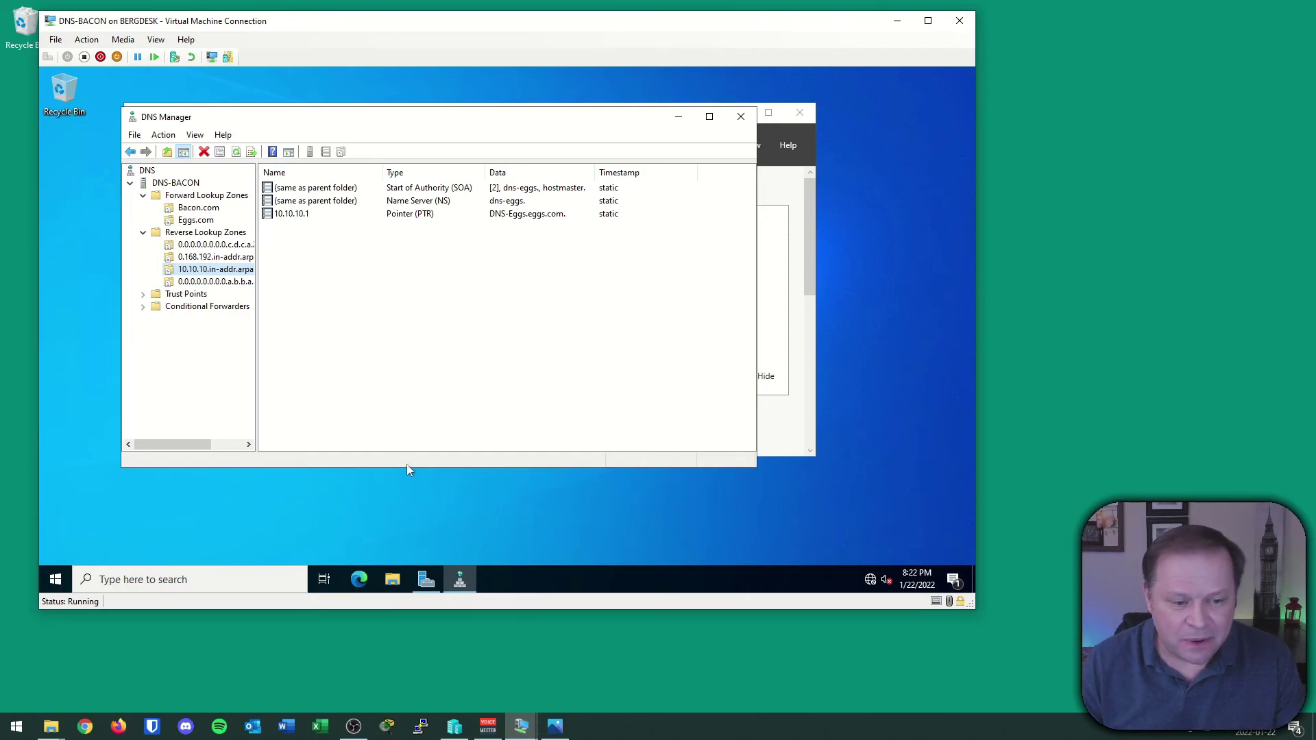
{"action": "left_click", "coordinate": [193, 209]}
{"action": "left_click", "coordinate": [196, 220]}
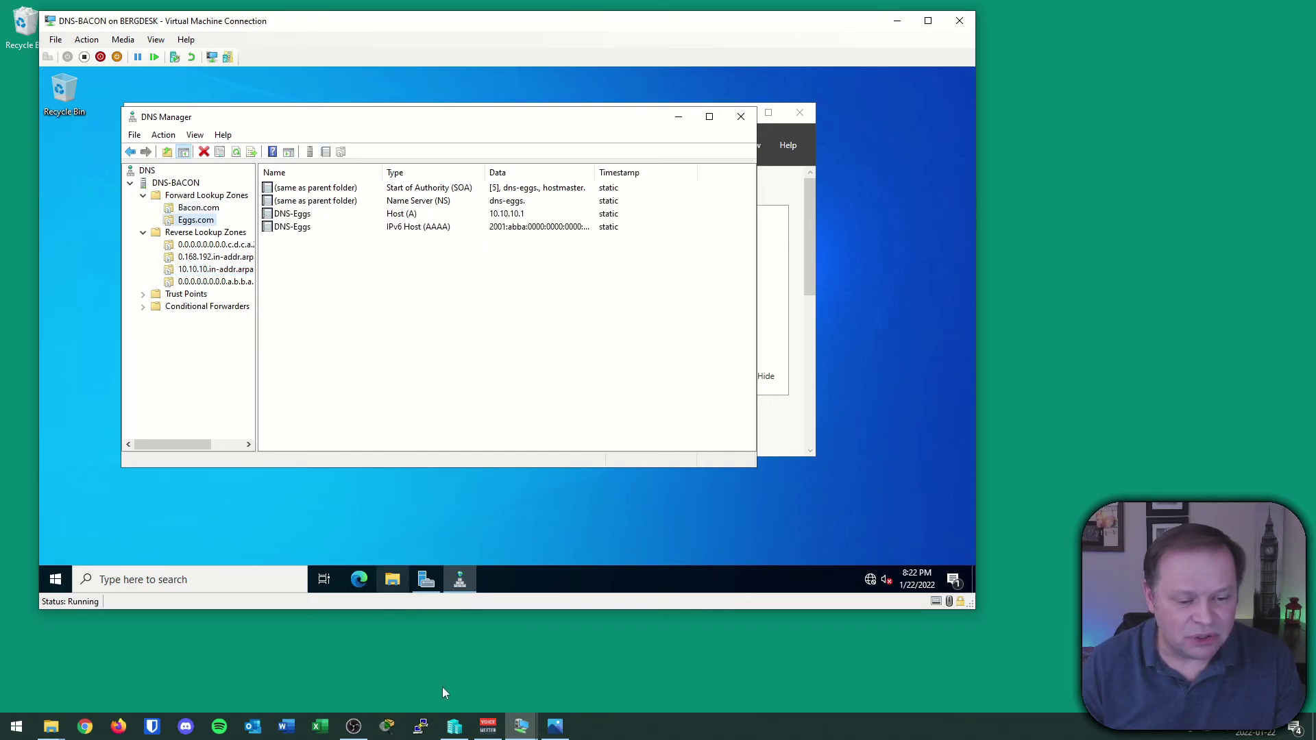
On DNS-EGGS, add the host TEST with address 10.10.10.10 and a PTR record to Eggs.com, and check 10.10.10.in-addr.arpa for the pointer.
{"action": "mouse_move", "coordinate": [523, 728]}
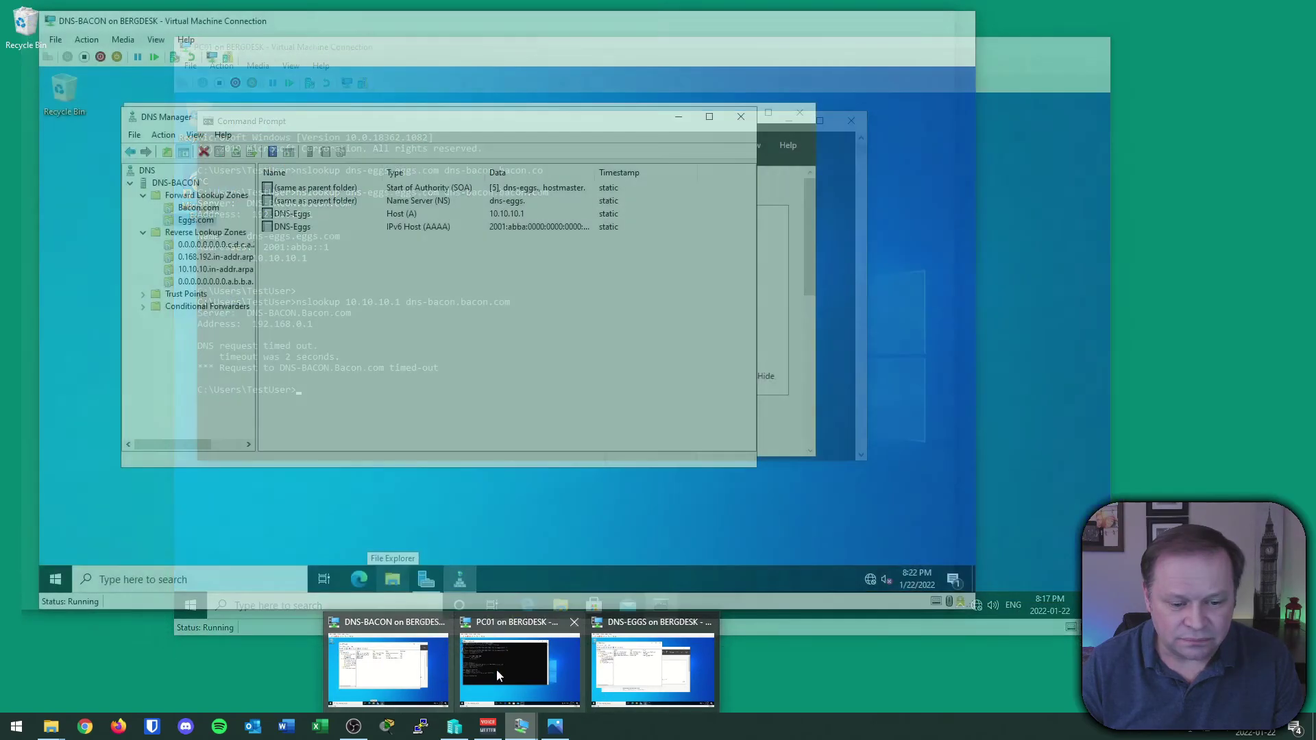
{"action": "left_click", "coordinate": [664, 665]}
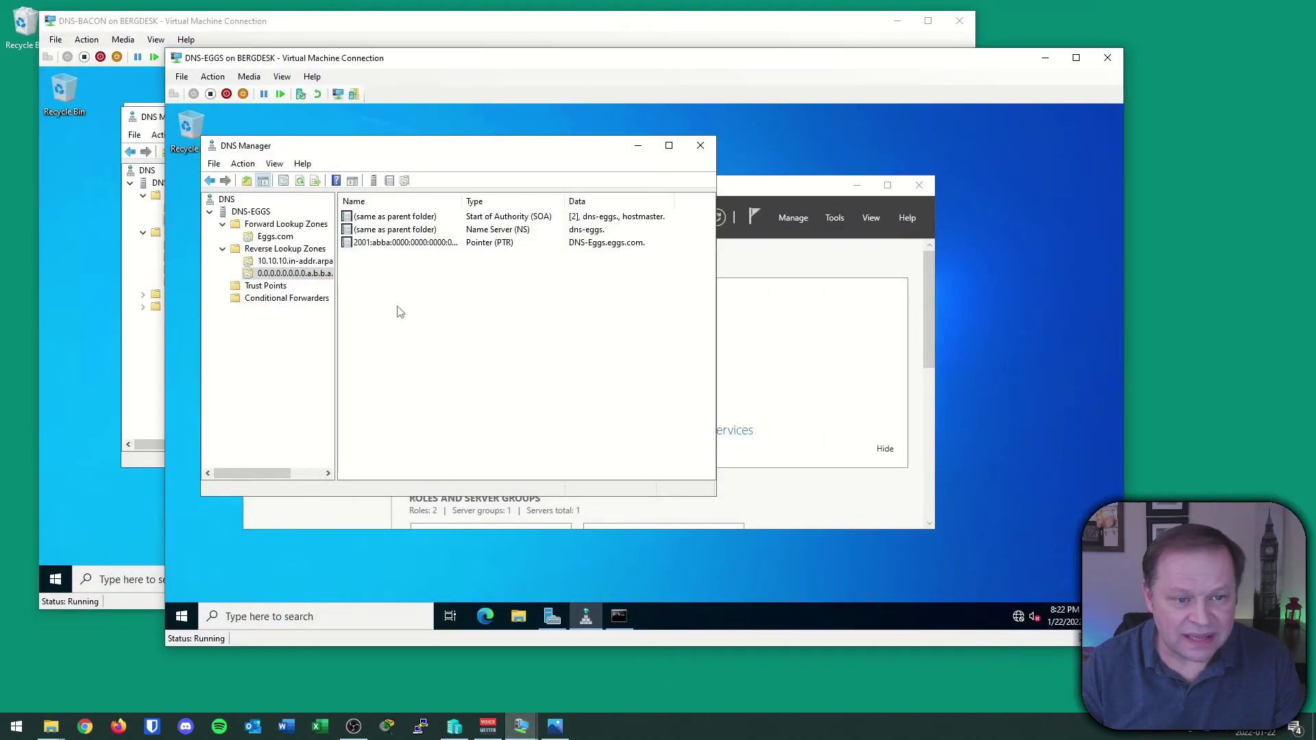
{"action": "left_click", "coordinate": [269, 237]}
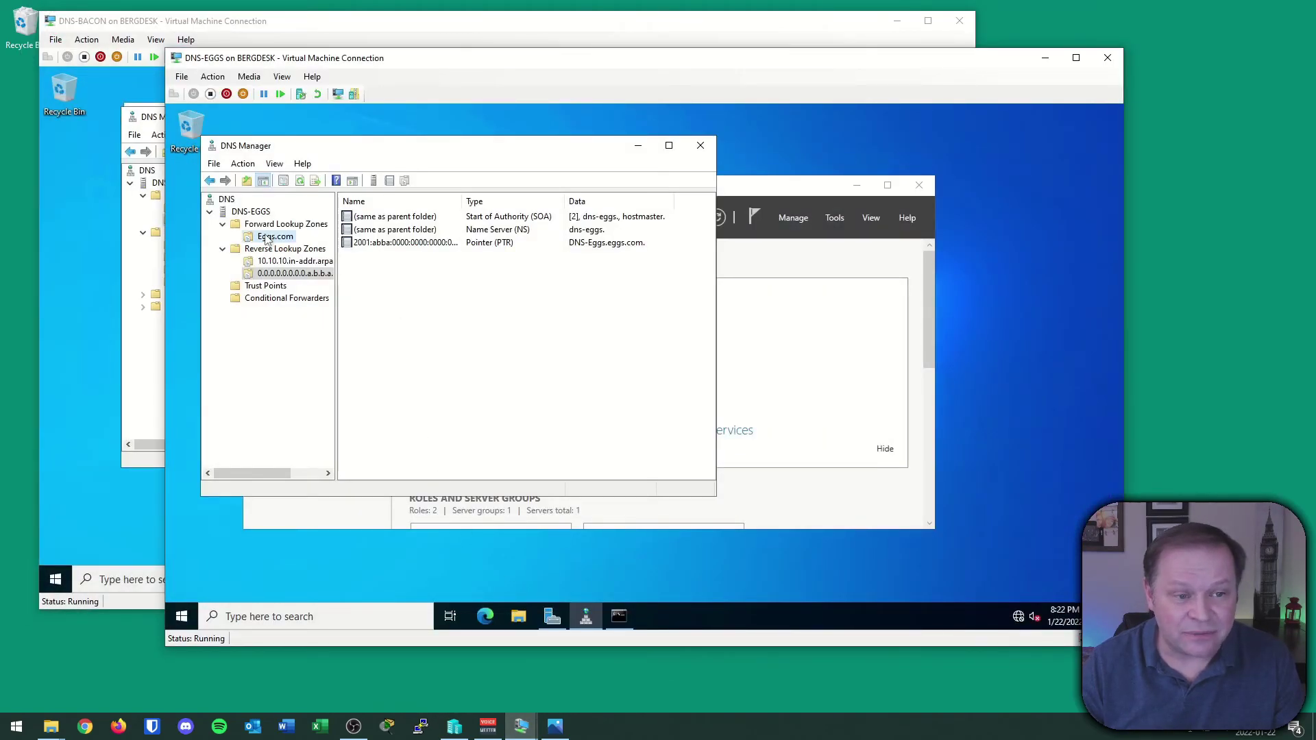
{"action": "right_click", "coordinate": [387, 308]}
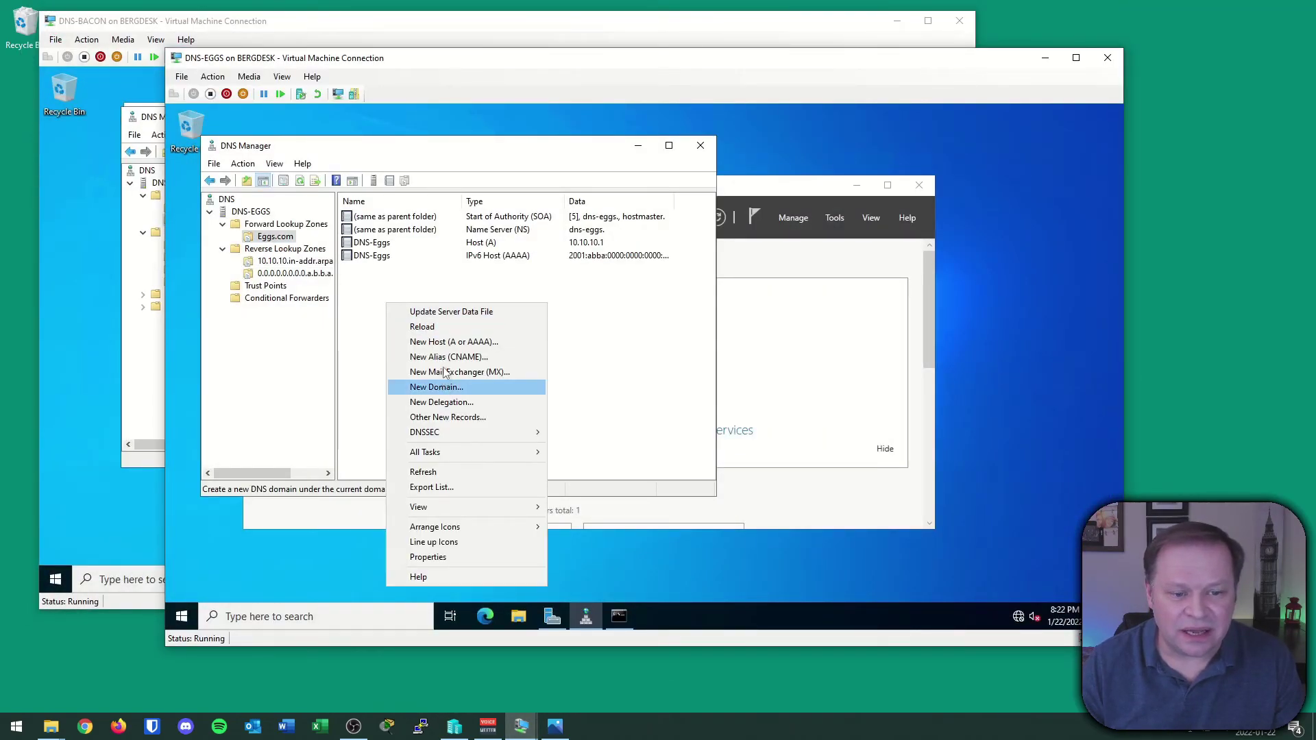
{"action": "left_click", "coordinate": [456, 342]}
{"action": "type", "text": "TEST"}
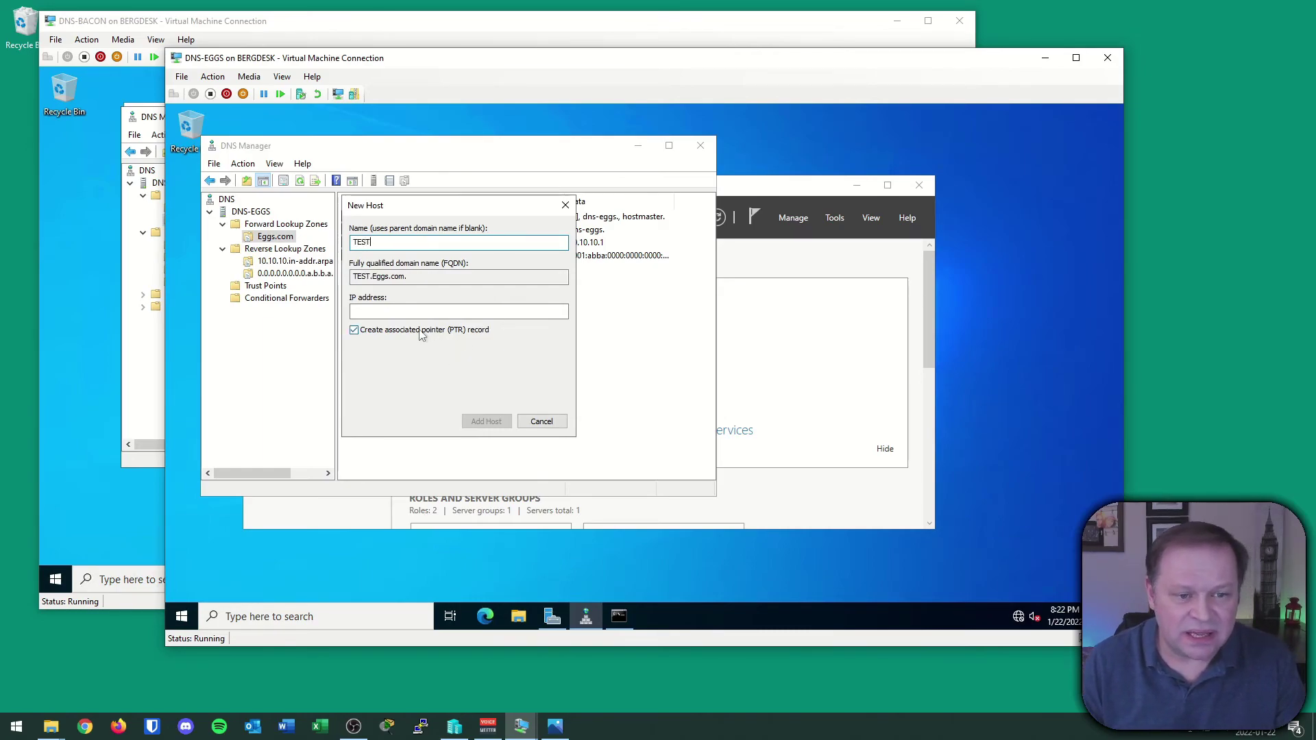
{"action": "left_click", "coordinate": [459, 311]}
{"action": "type", "text": "10.10.10.10"}
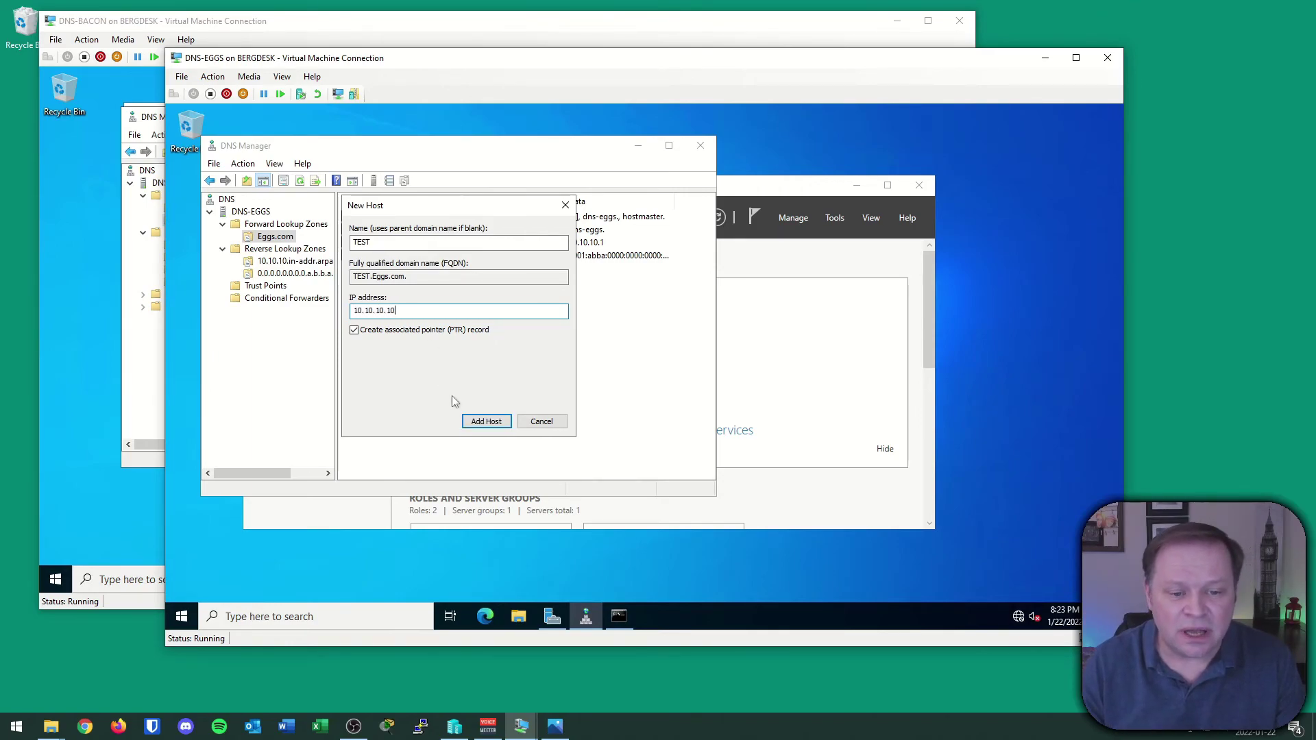
{"action": "key", "text": "Return"}
{"action": "left_click", "coordinate": [727, 413]}
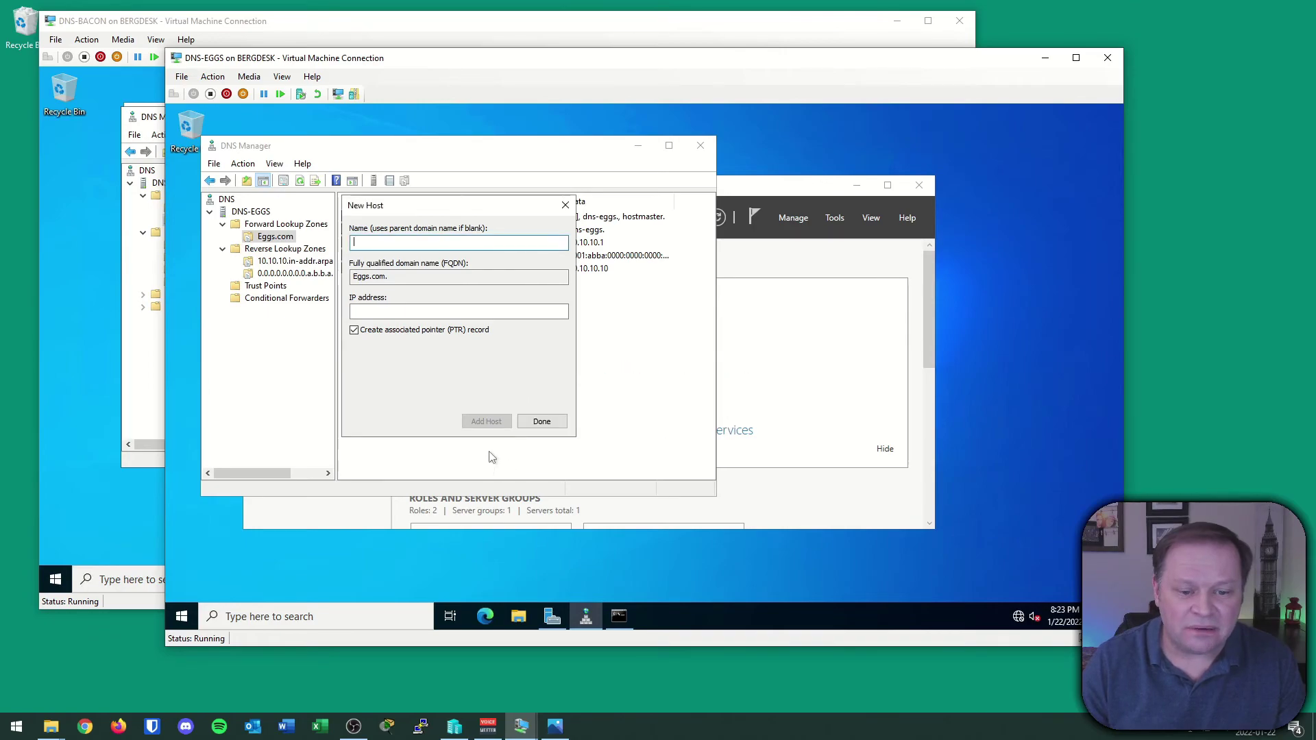
{"action": "left_click", "coordinate": [542, 421]}
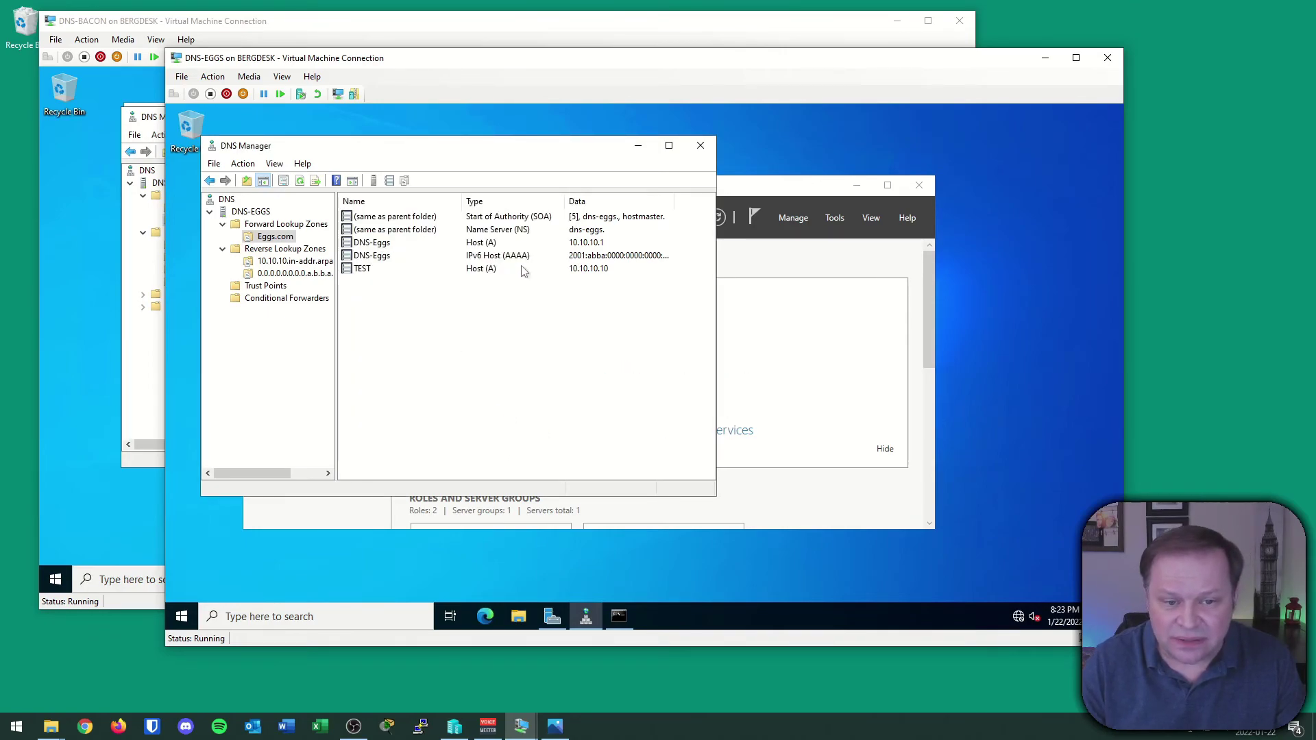
{"action": "left_click", "coordinate": [295, 262]}
{"action": "left_click", "coordinate": [300, 180]}
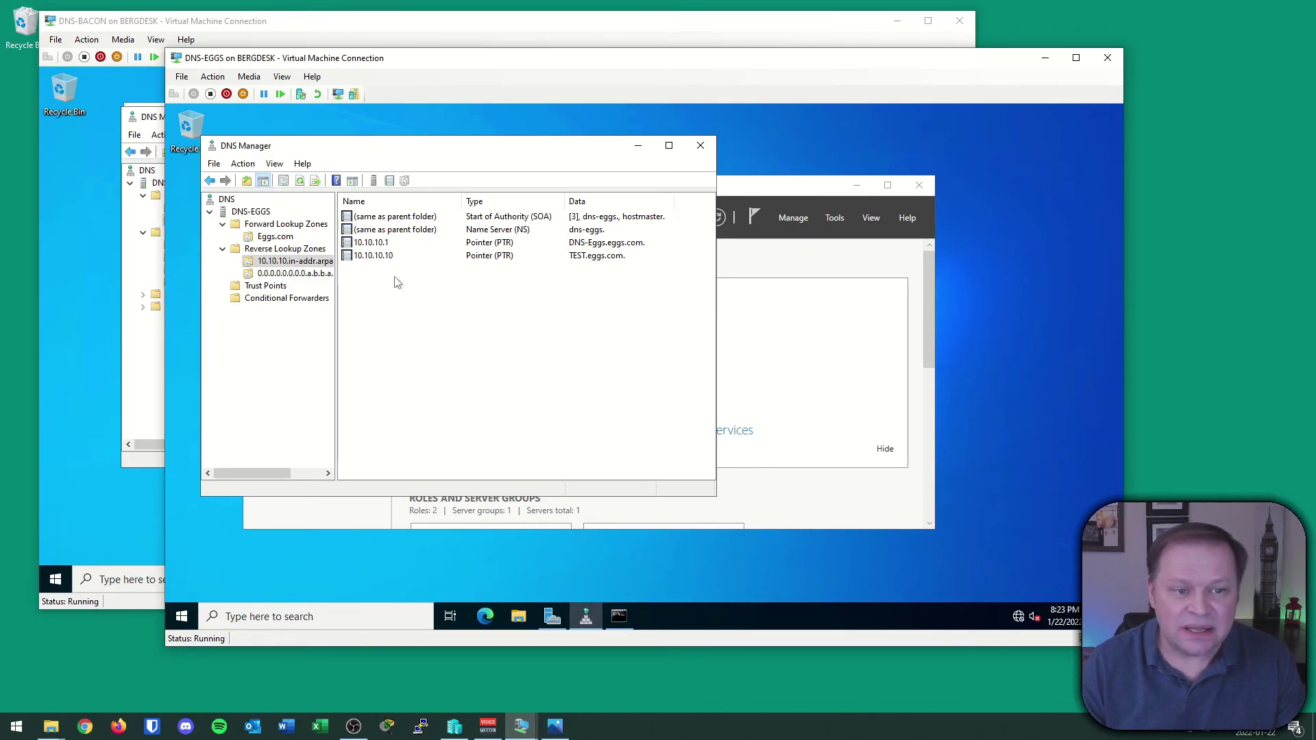
Examine the zone transfer and general properties of the Eggs.com zone on DNS-EGGS without changing them.
{"action": "left_click", "coordinate": [285, 238]}
{"action": "right_click", "coordinate": [288, 240]}
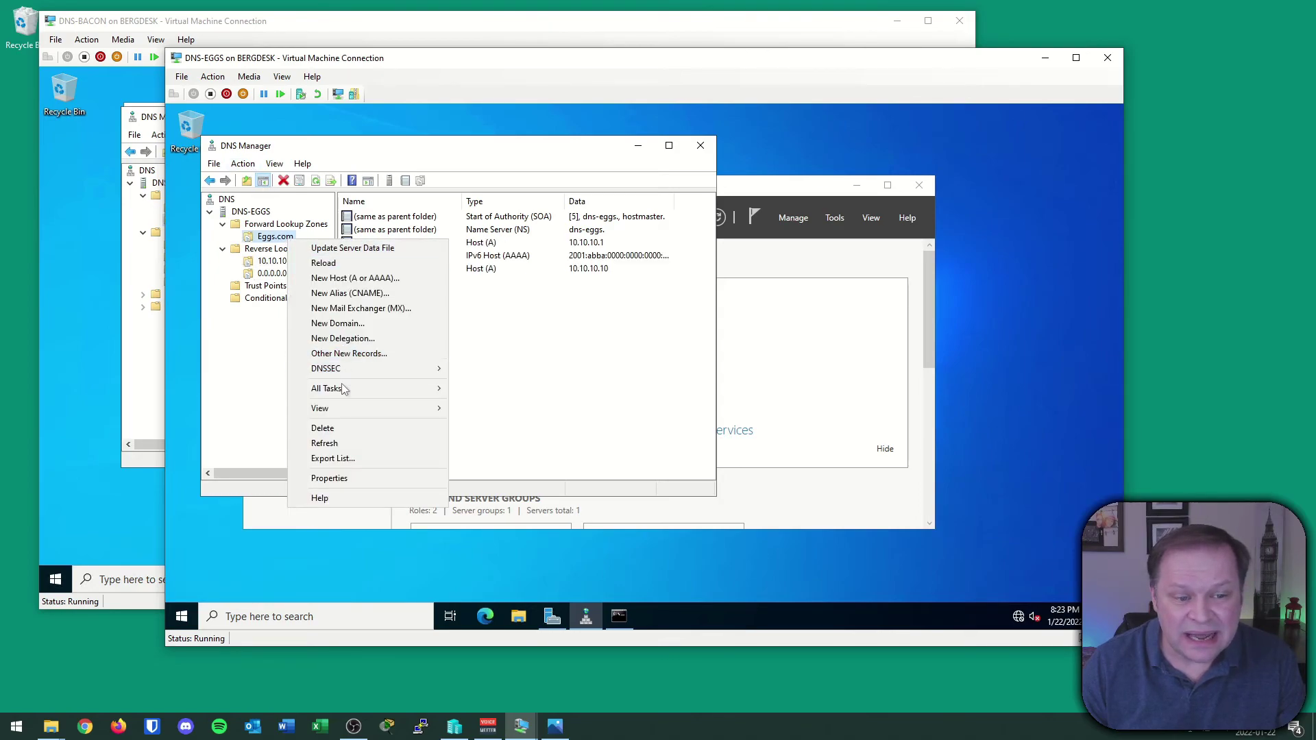
{"action": "left_click", "coordinate": [341, 479]}
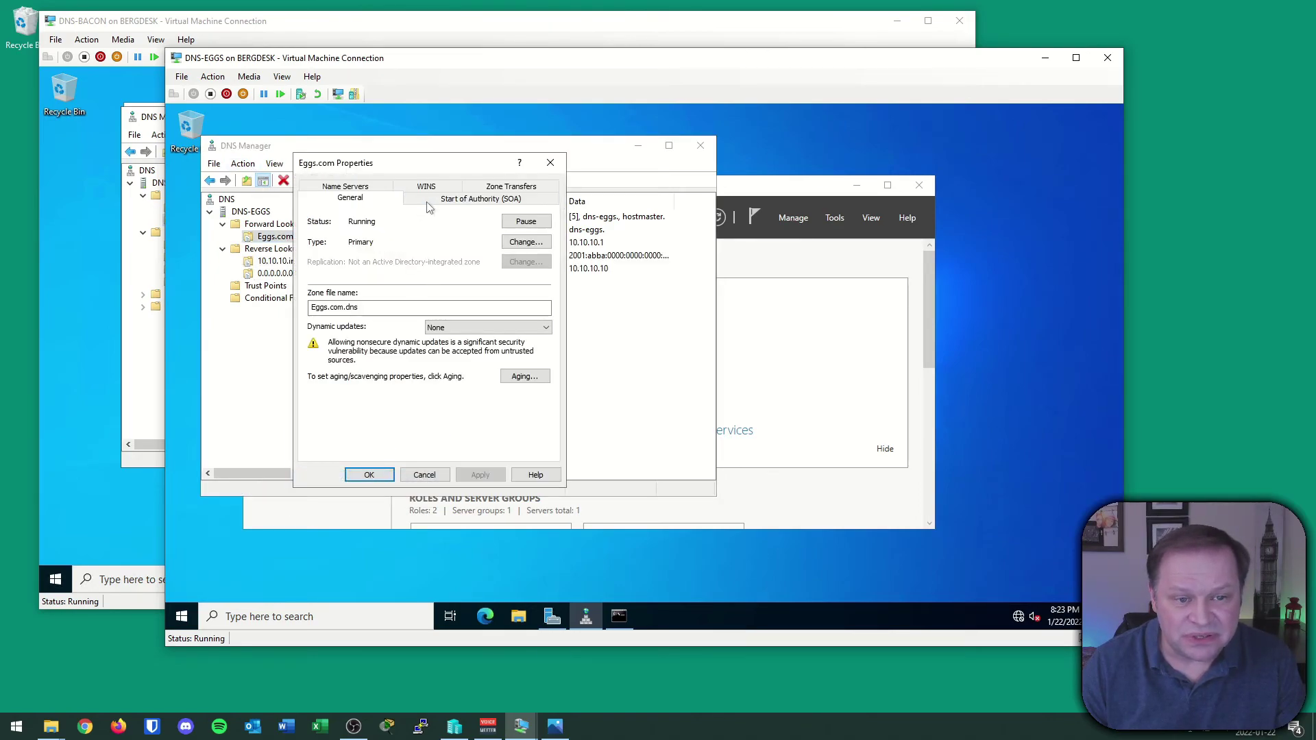
{"action": "left_click", "coordinate": [482, 190]}
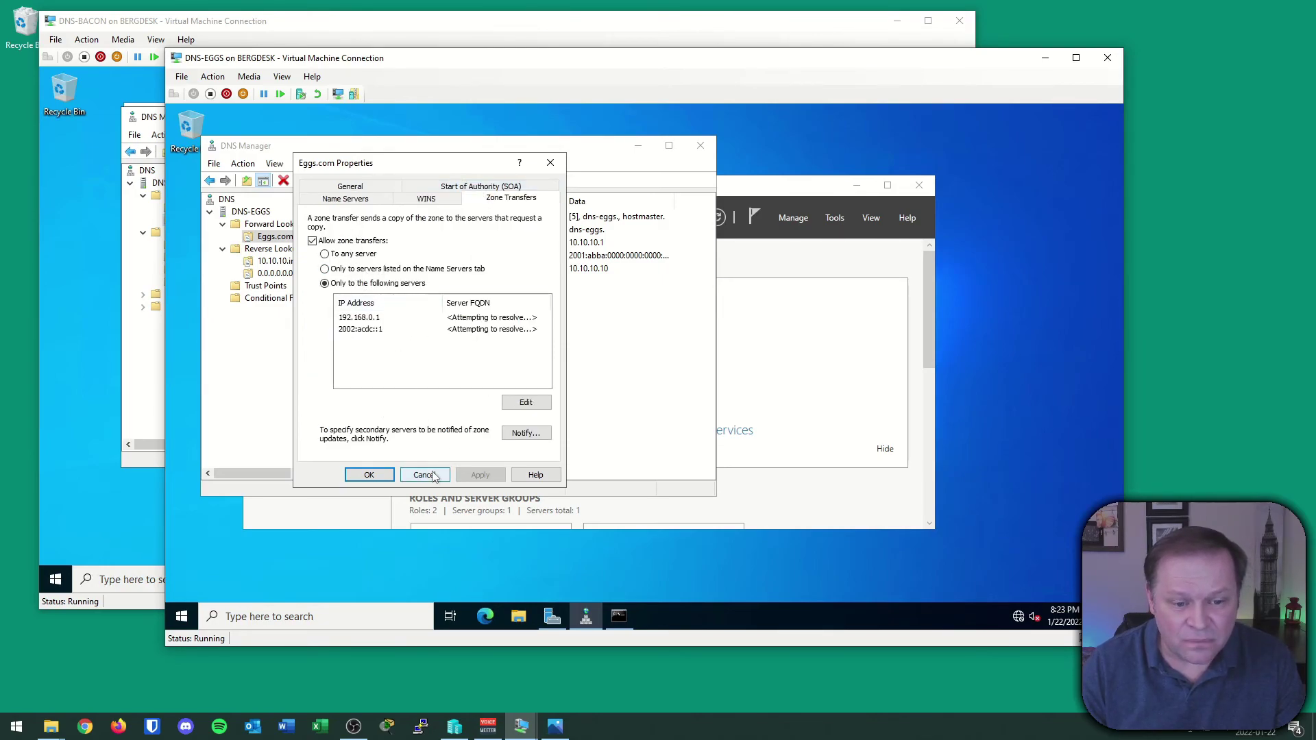
{"action": "left_click", "coordinate": [363, 188]}
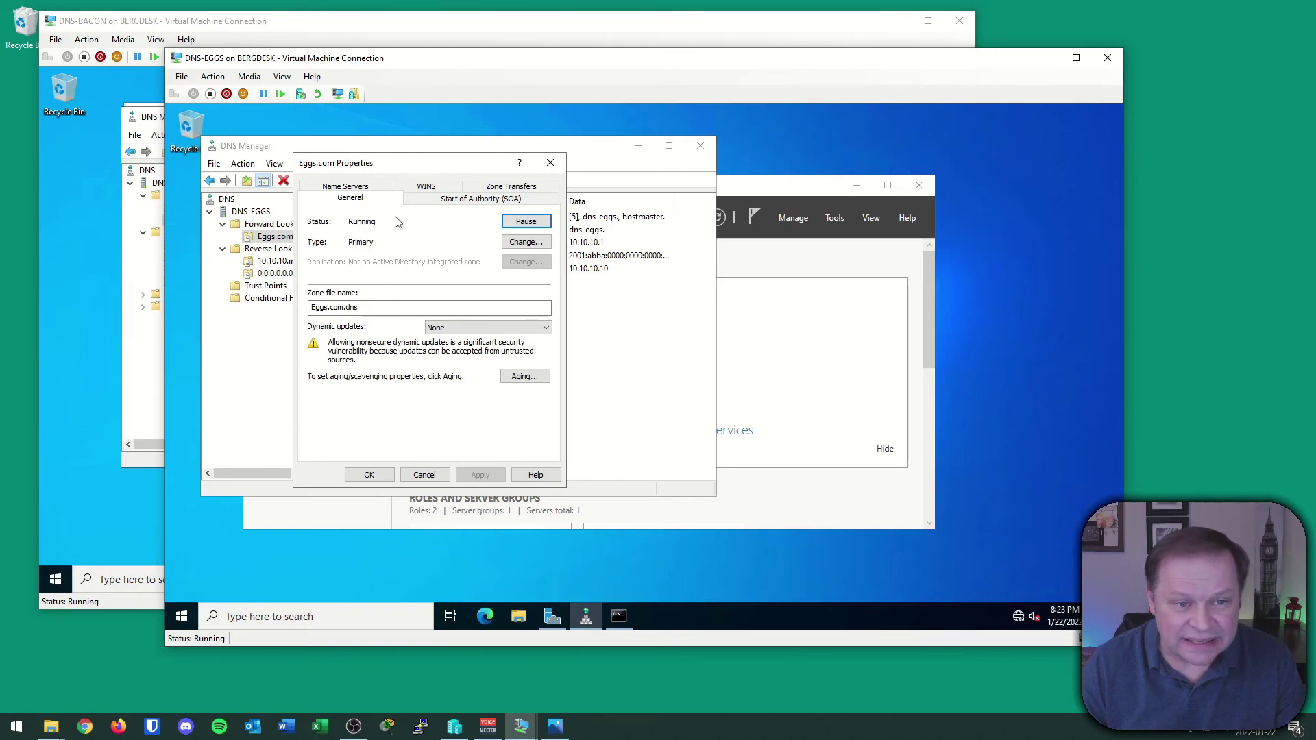
{"action": "left_click", "coordinate": [425, 476]}
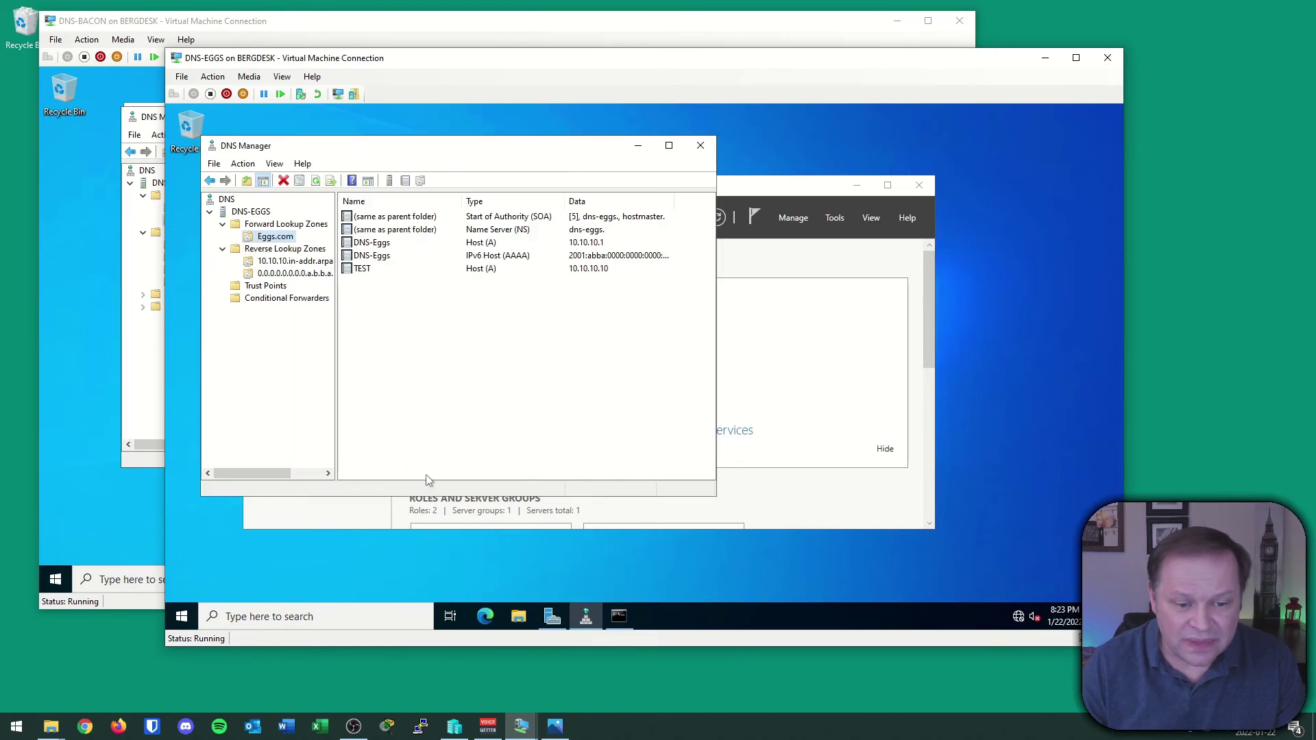
Return to DNS-BACON, refresh the Eggs.com zone and check it and 10.10.10.in-addr.arpa for the TEST records.
{"action": "left_click", "coordinate": [1045, 58]}
{"action": "left_click", "coordinate": [198, 207]}
{"action": "left_click", "coordinate": [196, 221]}
{"action": "left_click", "coordinate": [221, 151]}
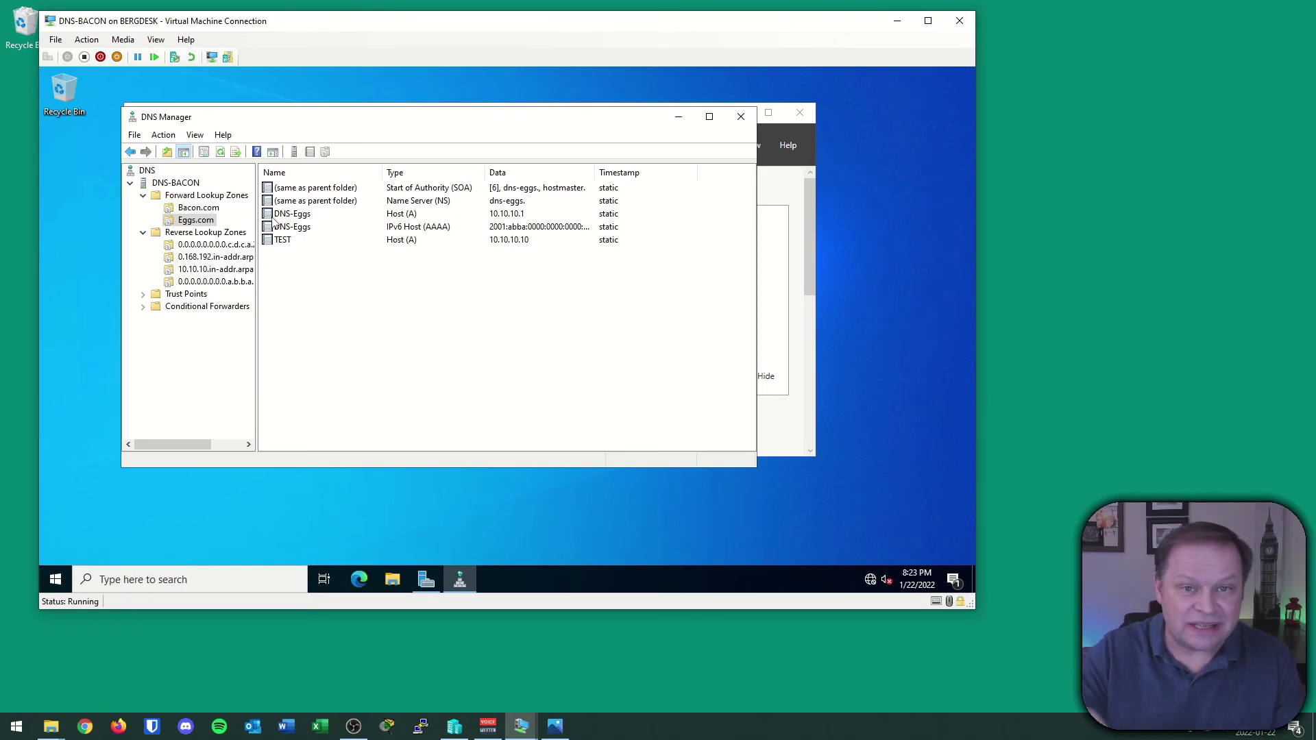
{"action": "left_click", "coordinate": [226, 271]}
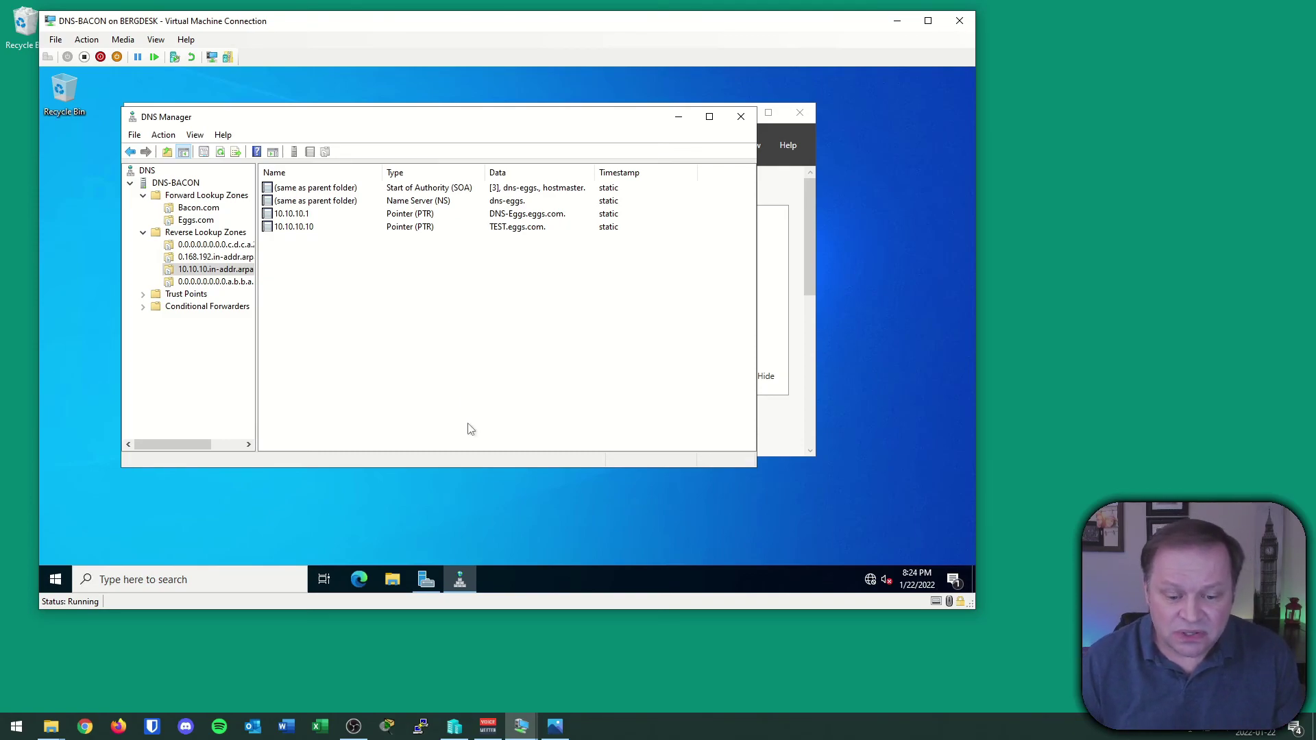
Mark up the network diagram with two dividing curves, check marks by both DNS servers, a circle around PC01 and an arrow to DNS-EGGS.
{"action": "left_click", "coordinate": [556, 726]}
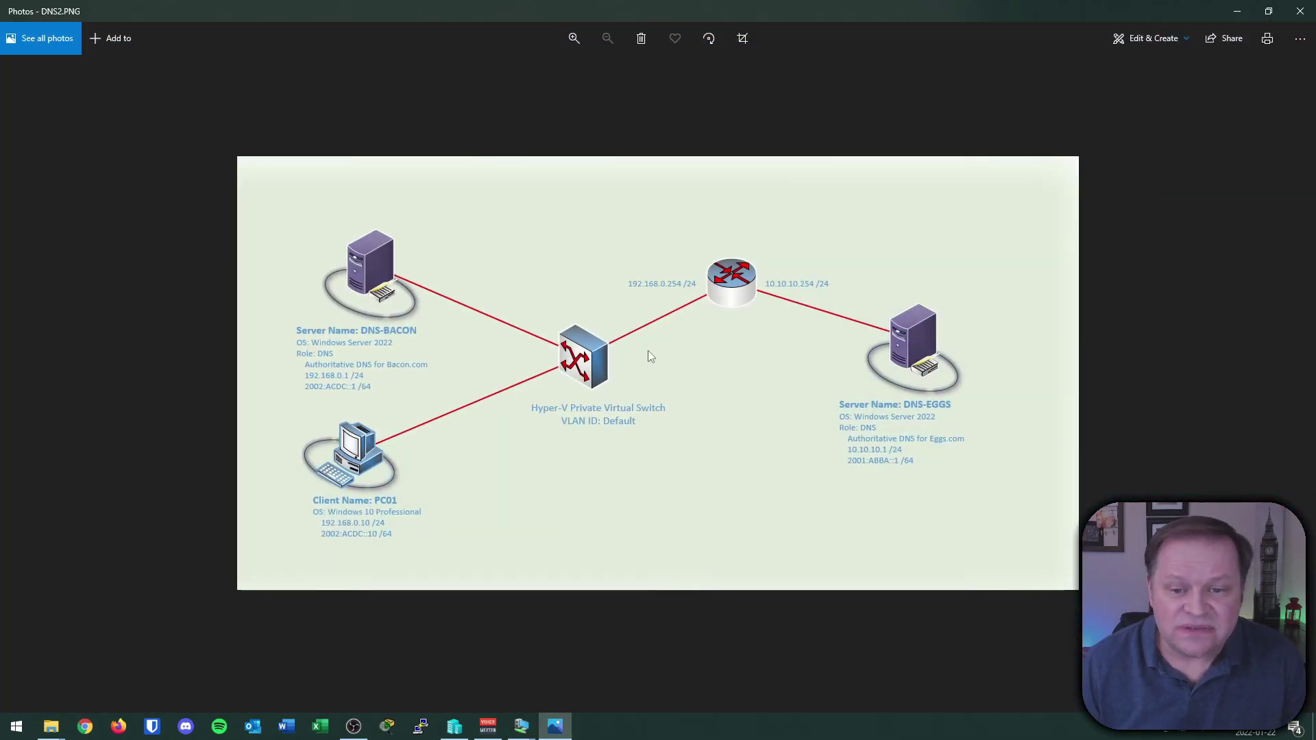
{"action": "left_click_drag", "start_coordinate": [463, 154], "coordinate": [648, 466]}
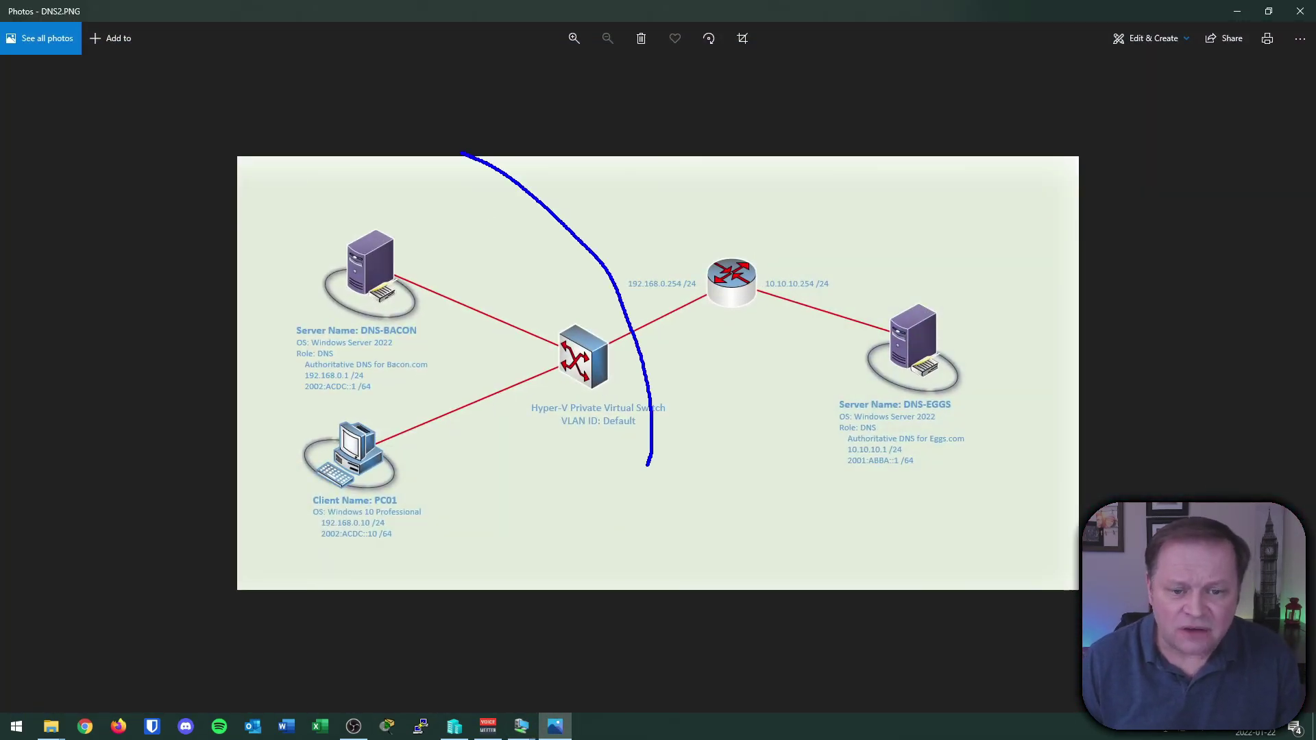
{"action": "mouse_move", "coordinate": [471, 262]}
{"action": "left_mouse_down"}
{"action": "mouse_move", "coordinate": [475, 274]}
{"action": "mouse_move", "coordinate": [511, 240]}
{"action": "left_mouse_up"}
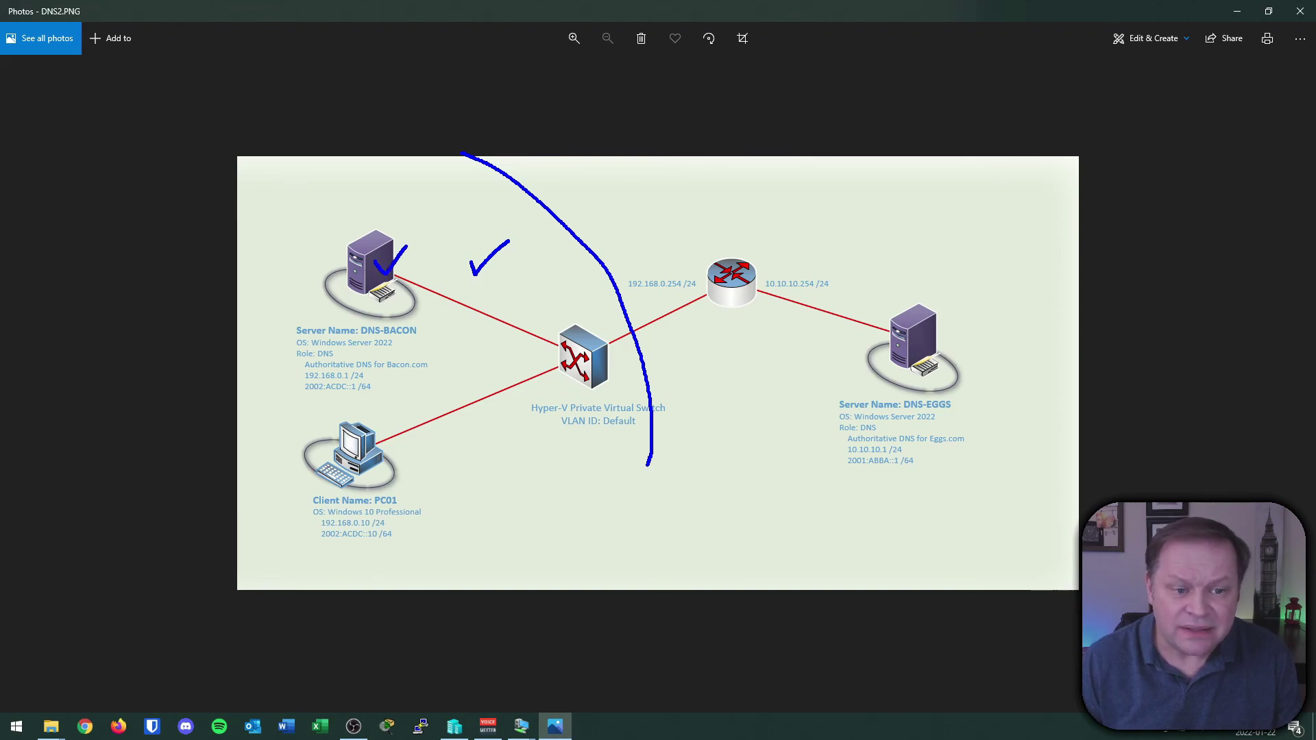
{"action": "left_click_drag", "start_coordinate": [878, 171], "coordinate": [788, 467]}
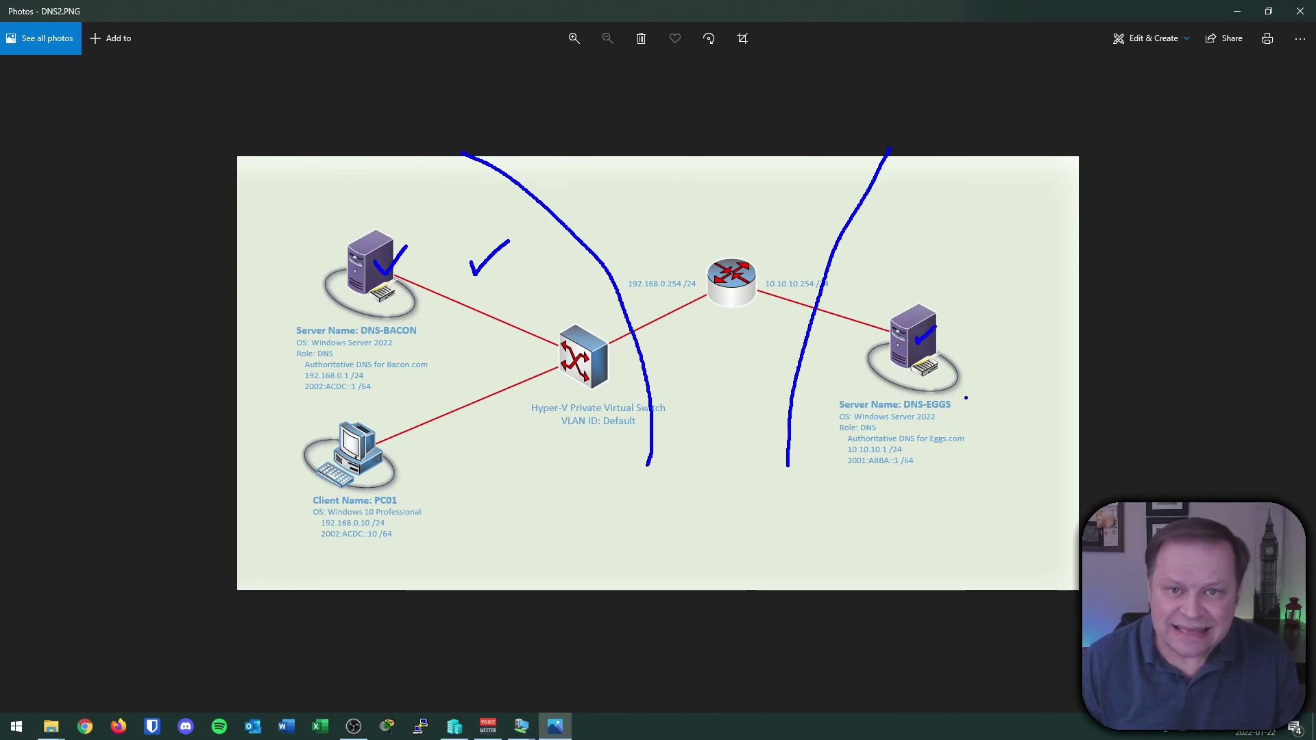
{"action": "mouse_move", "coordinate": [412, 410]}
{"action": "left_mouse_down"}
{"action": "mouse_move", "coordinate": [368, 558]}
{"action": "mouse_move", "coordinate": [449, 413]}
{"action": "mouse_move", "coordinate": [528, 330]}
{"action": "mouse_move", "coordinate": [662, 259]}
{"action": "mouse_move", "coordinate": [873, 307]}
{"action": "left_mouse_up"}
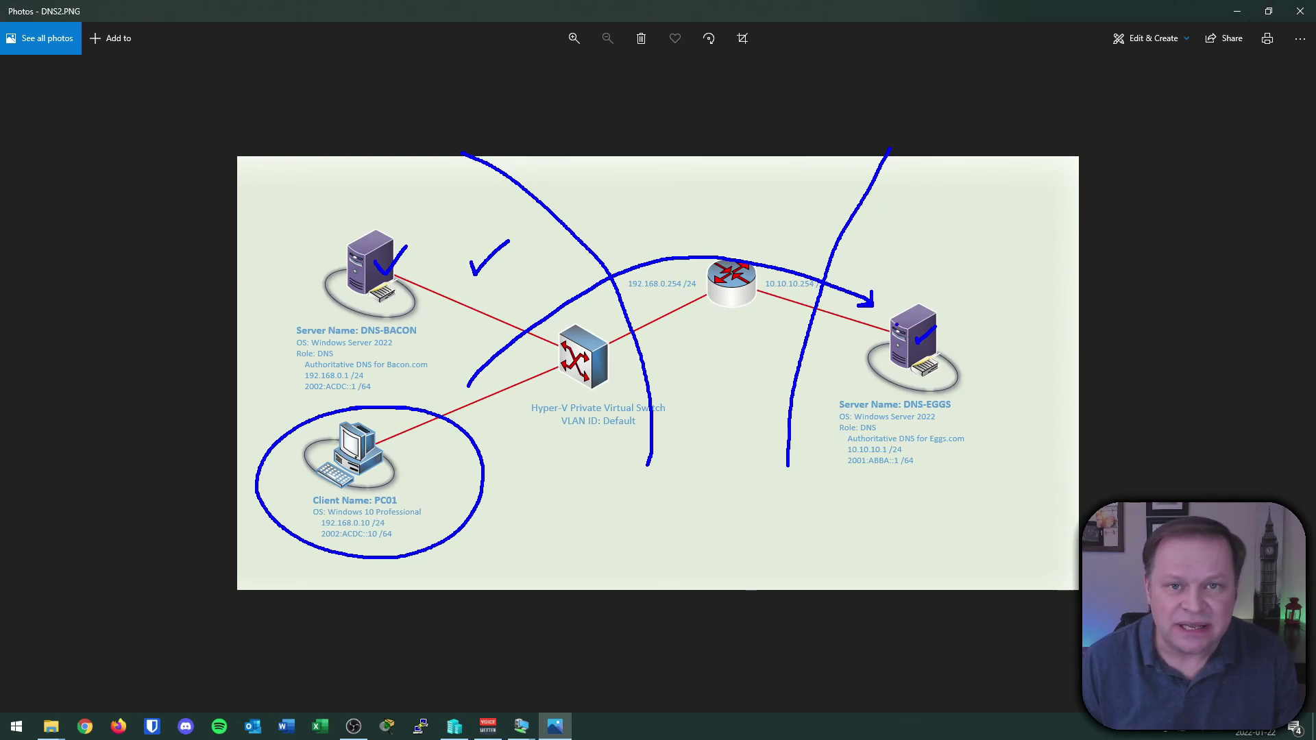
Draw short blue strokes radiating outward from DNS-EGGS, and erase all markup from the network diagram.
{"action": "mouse_move", "coordinate": [948, 401]}
{"action": "left_mouse_down"}
{"action": "mouse_move", "coordinate": [957, 459]}
{"action": "mouse_move", "coordinate": [996, 424]}
{"action": "left_mouse_up"}
{"action": "left_click_drag", "start_coordinate": [946, 374], "coordinate": [1045, 389]}
{"action": "mouse_move", "coordinate": [963, 344]}
{"action": "left_mouse_down"}
{"action": "mouse_move", "coordinate": [1056, 312]}
{"action": "mouse_move", "coordinate": [1031, 255]}
{"action": "left_mouse_up"}
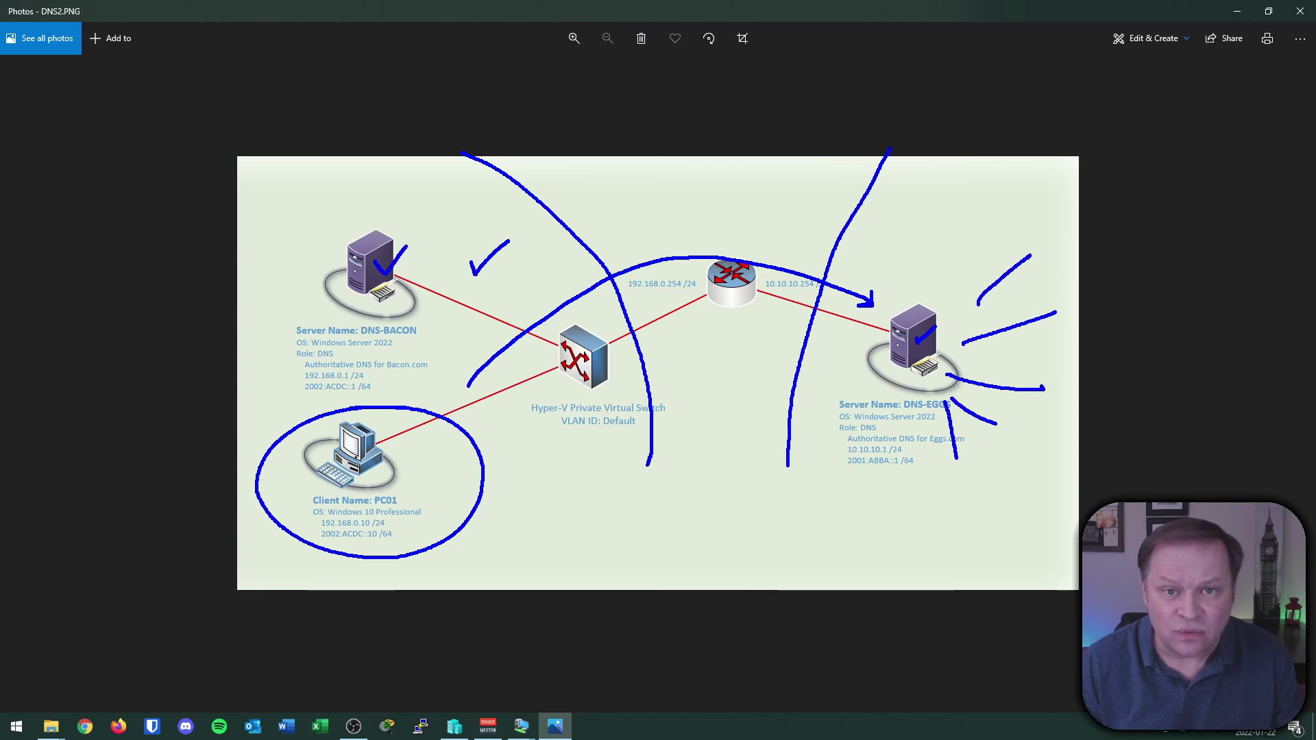
{"action": "key", "text": "Escape"}
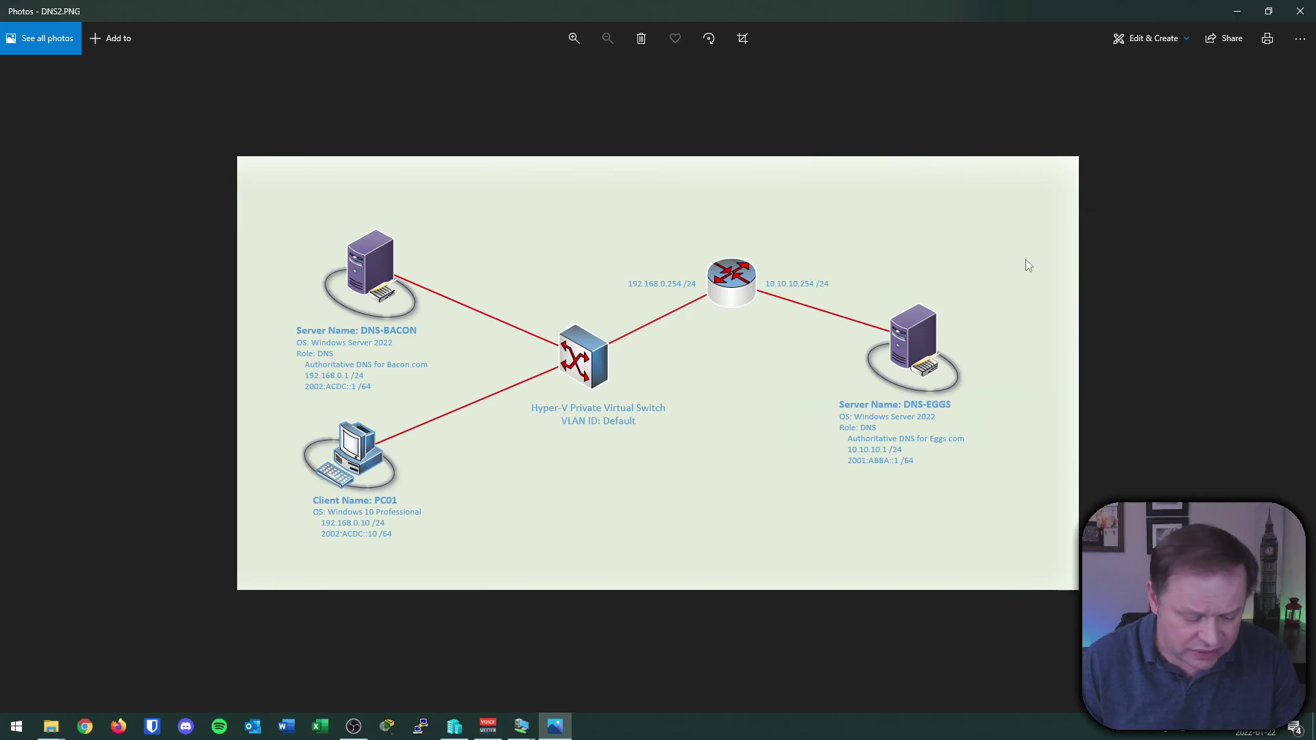
Draw a blue arrow from PC01 to DNS-BACON, a dividing curve around DNS-EGGS and check marks by both DNS servers.
{"action": "mouse_move", "coordinate": [385, 454]}
{"action": "left_mouse_down"}
{"action": "mouse_move", "coordinate": [539, 404]}
{"action": "mouse_move", "coordinate": [438, 314]}
{"action": "mouse_move", "coordinate": [445, 334]}
{"action": "mouse_move", "coordinate": [461, 312]}
{"action": "left_mouse_up"}
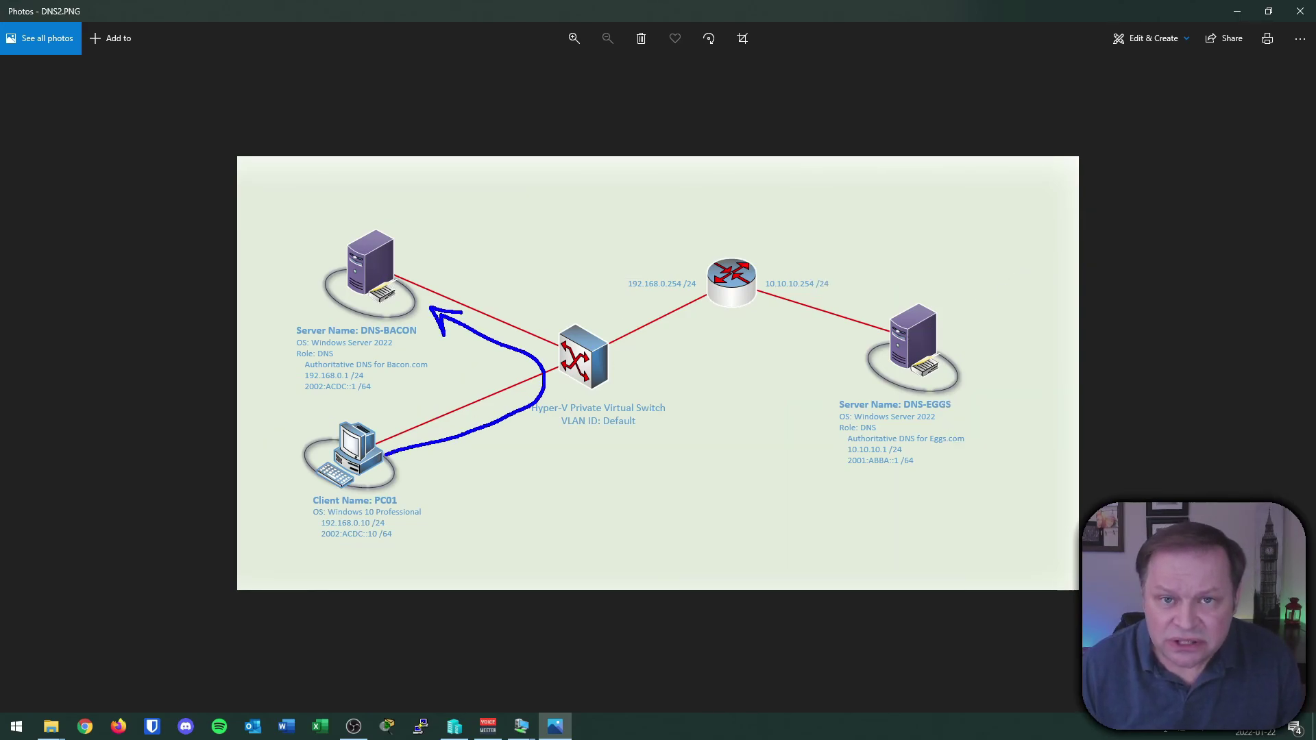
{"action": "left_click_drag", "start_coordinate": [376, 263], "coordinate": [392, 257]}
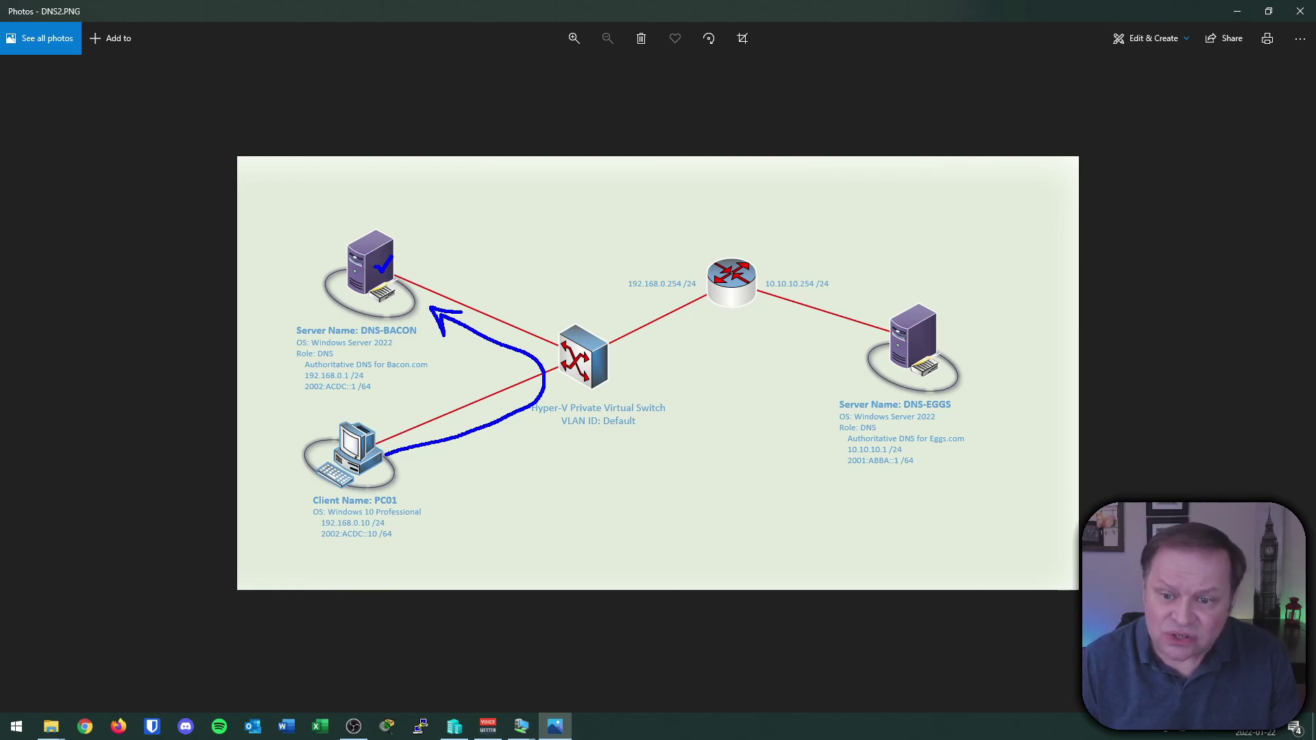
{"action": "left_click_drag", "start_coordinate": [1015, 240], "coordinate": [831, 502]}
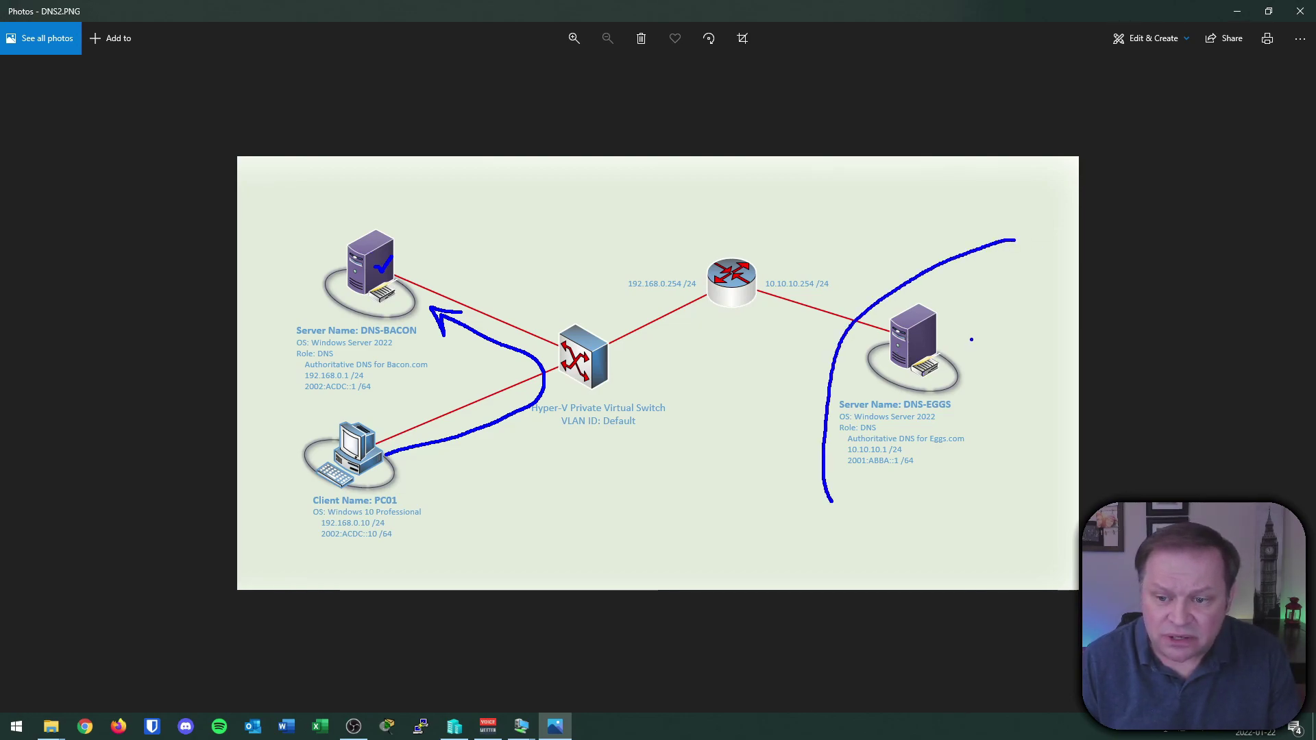
{"action": "left_click_drag", "start_coordinate": [979, 328], "coordinate": [1039, 293]}
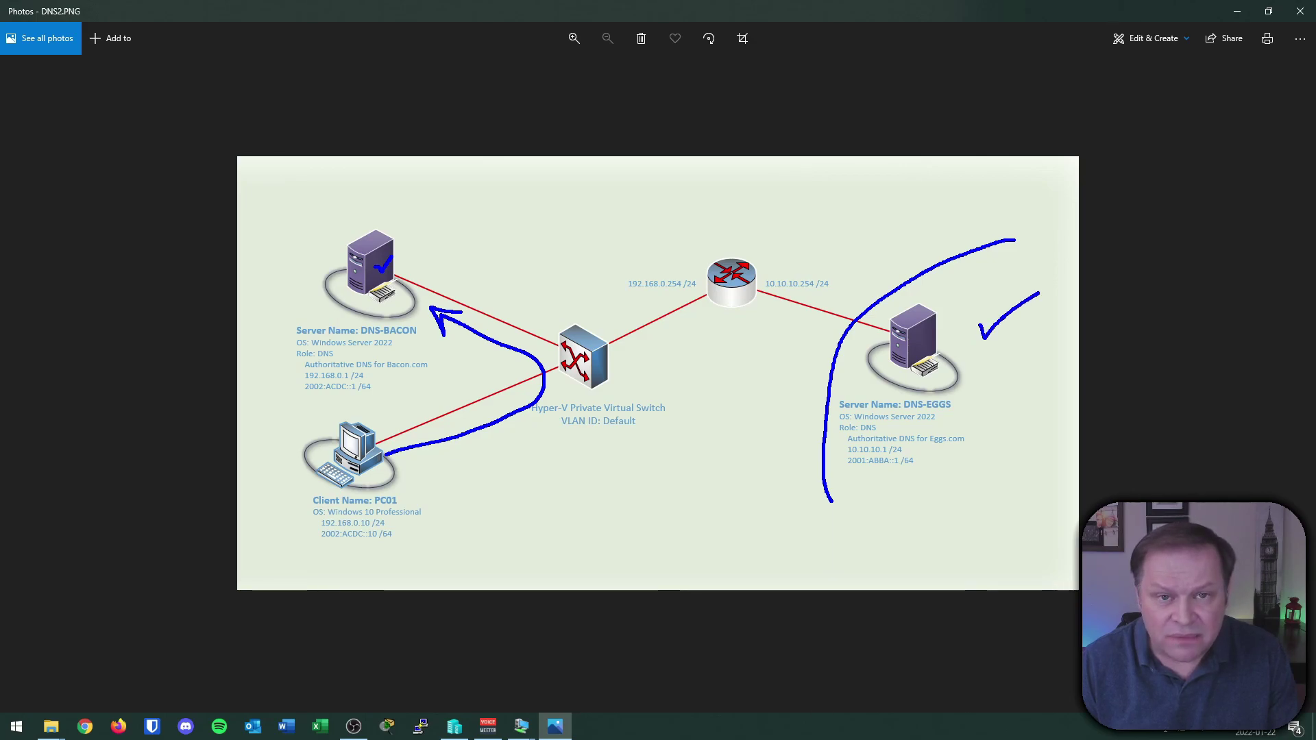
Clear the blue markup from the diagram and start a red pen stroke above DNS-EGGS.
{"action": "key", "text": "e"}
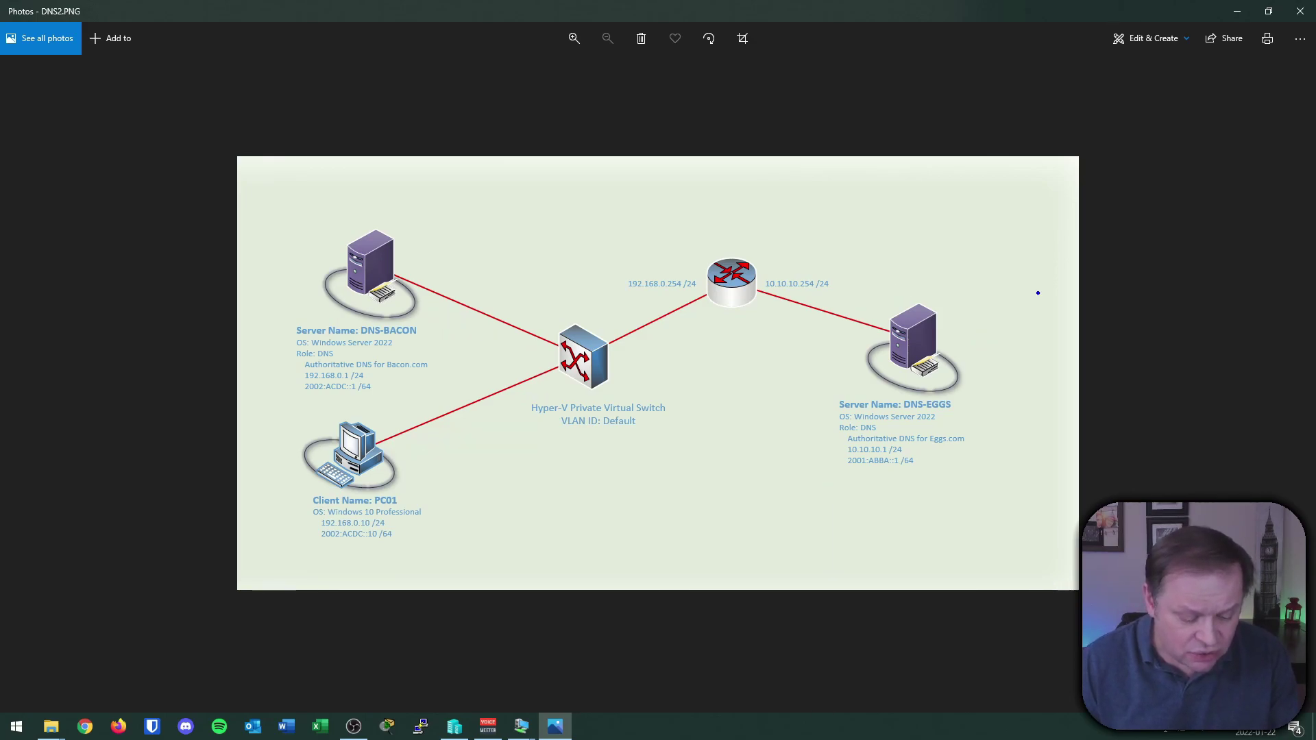
{"action": "key", "text": "r"}
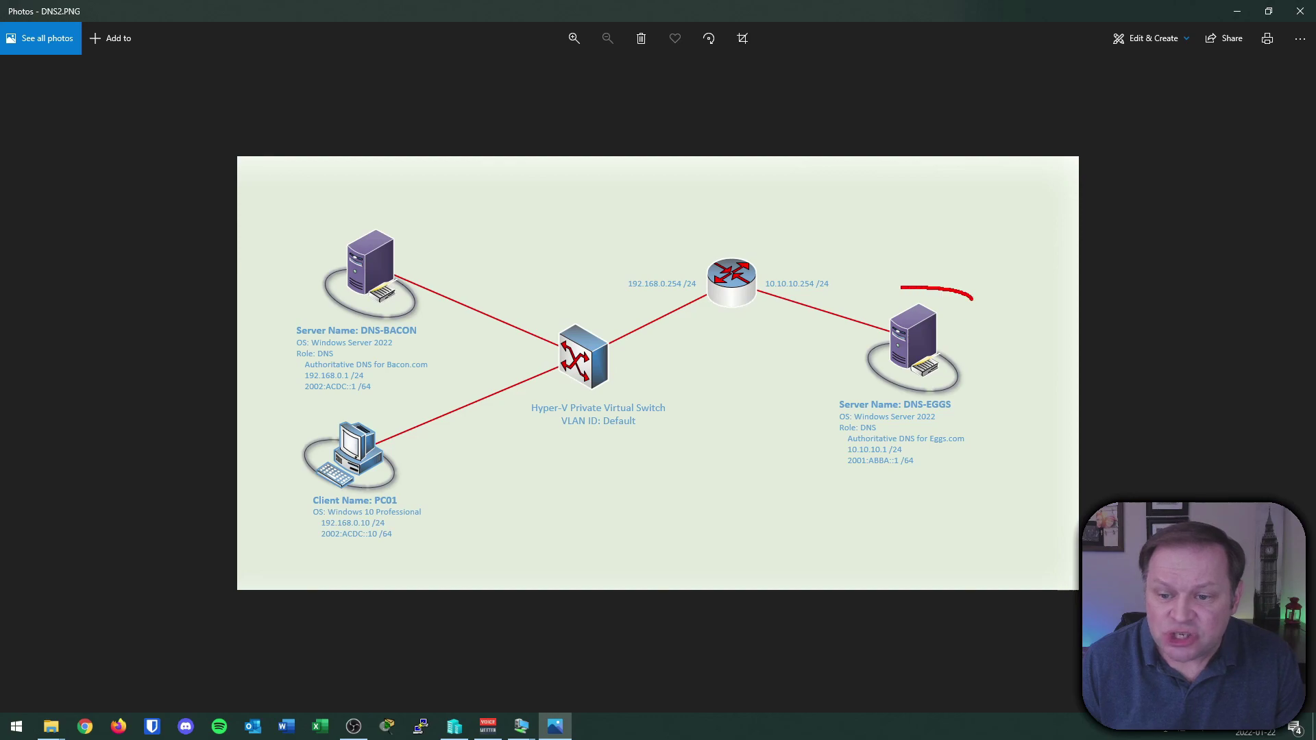